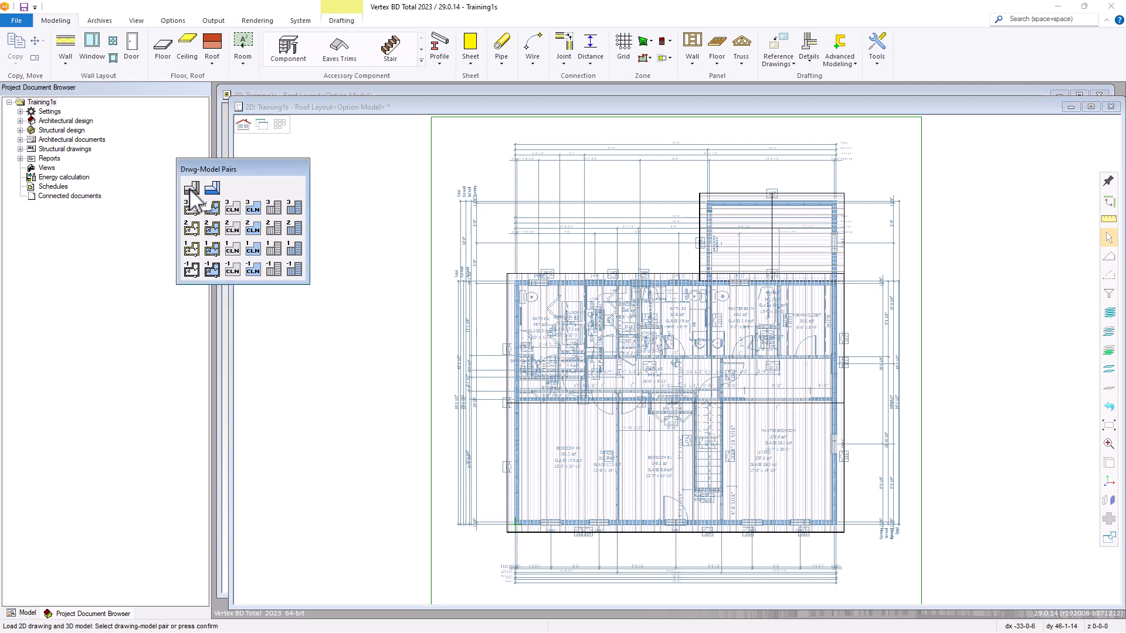
# Load the roof layout drawing together with its 3D model.
pyautogui.click(190, 190)
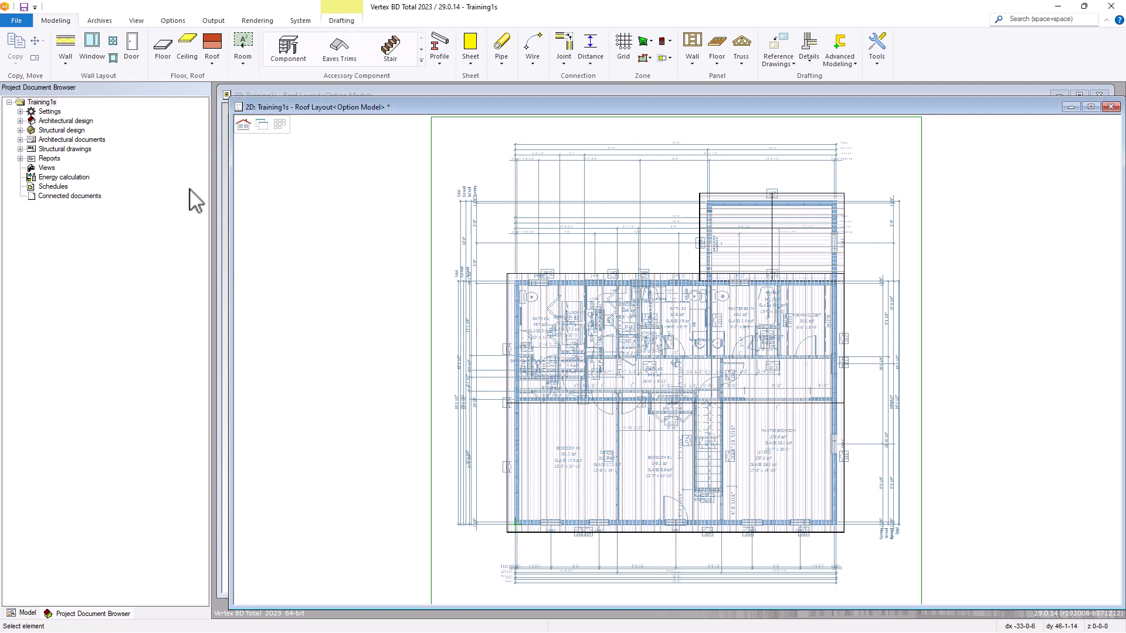
pyautogui.click(216, 61)
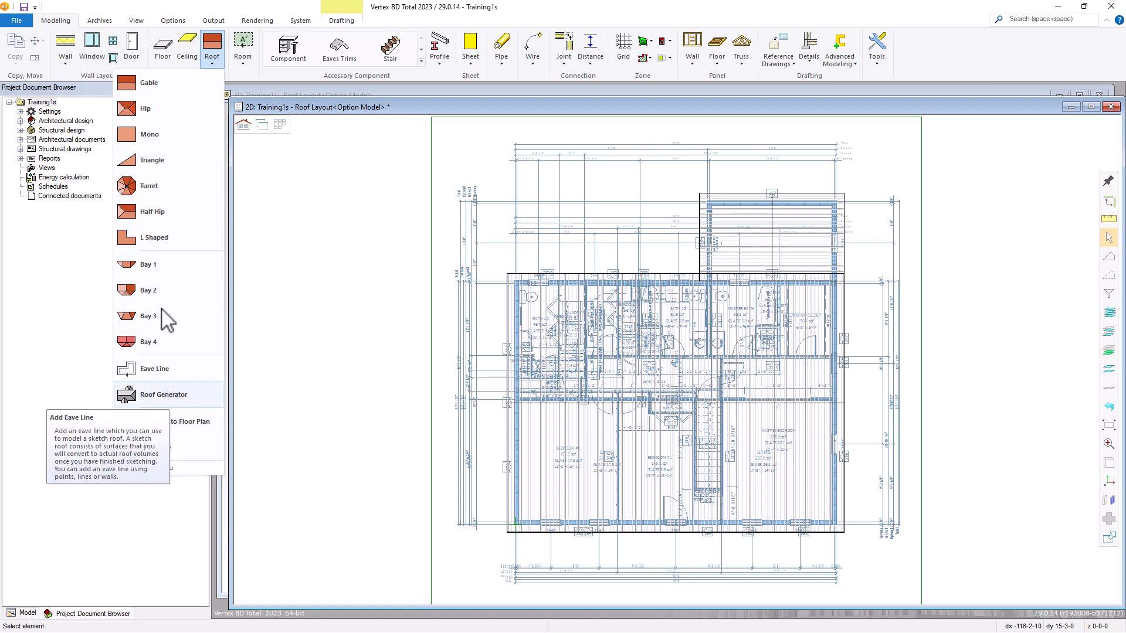
pyautogui.click(184, 84)
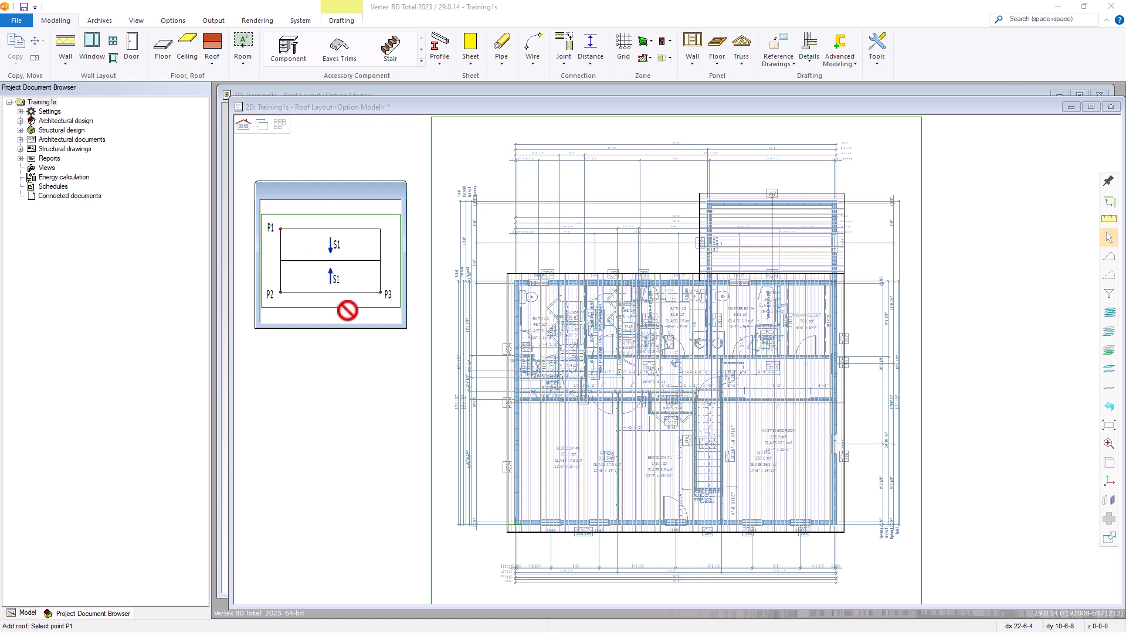
pyautogui.press('Escape')
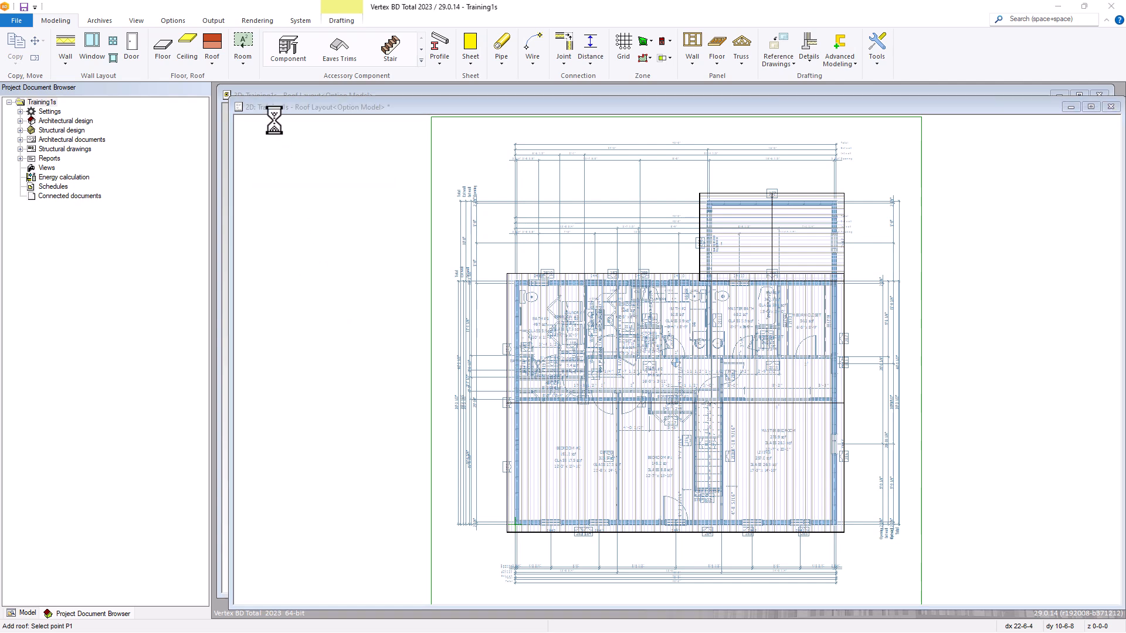
# Review the Roof Generator's truss roof parameters, including pitch, plate height, overhang and butt cut, without adding a roof.
pyautogui.click(212, 62)
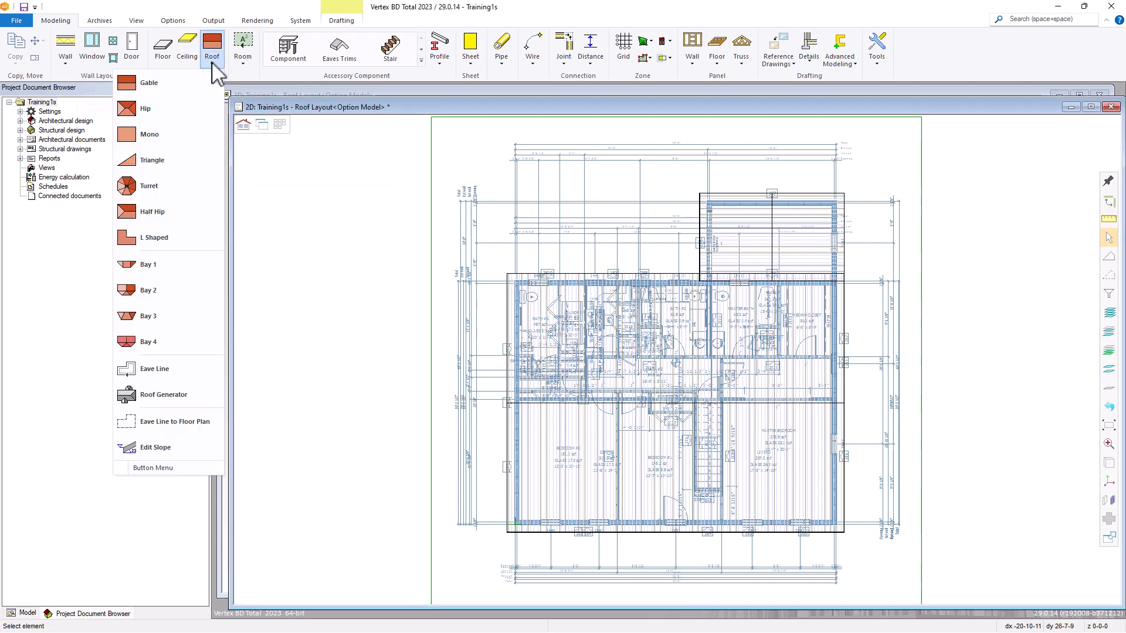
pyautogui.click(157, 394)
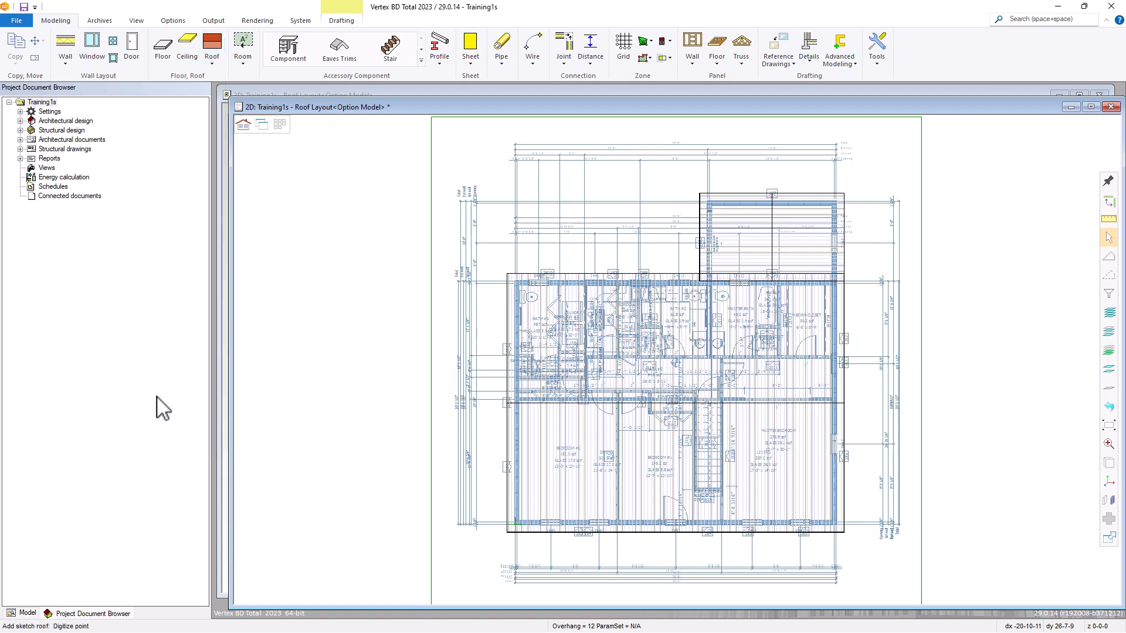
pyautogui.rightClick(323, 251)
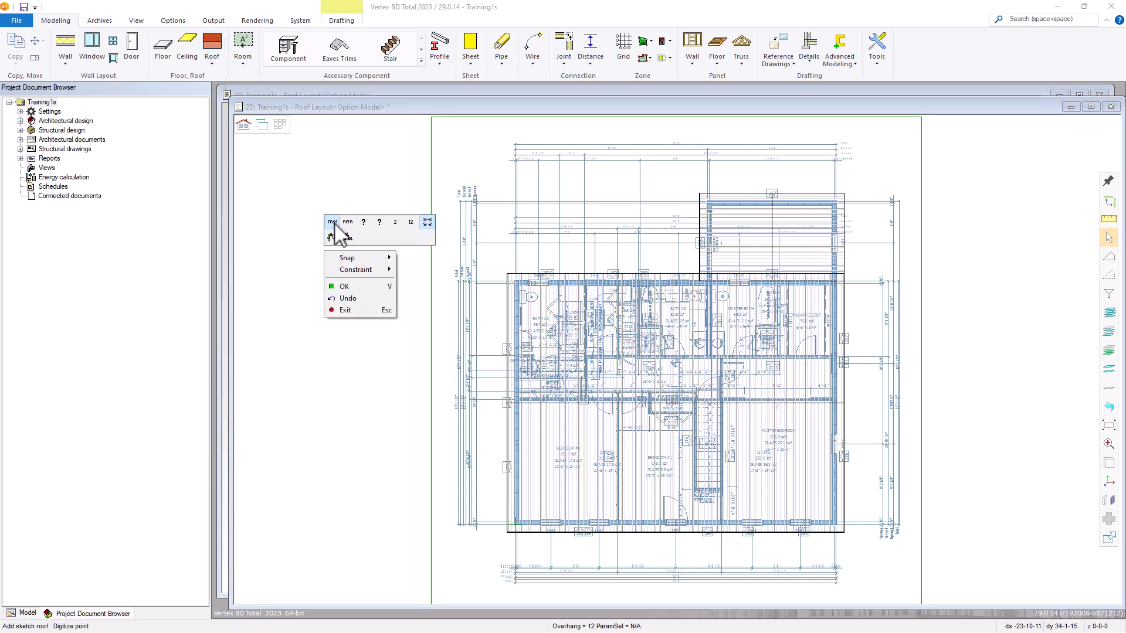
pyautogui.click(332, 223)
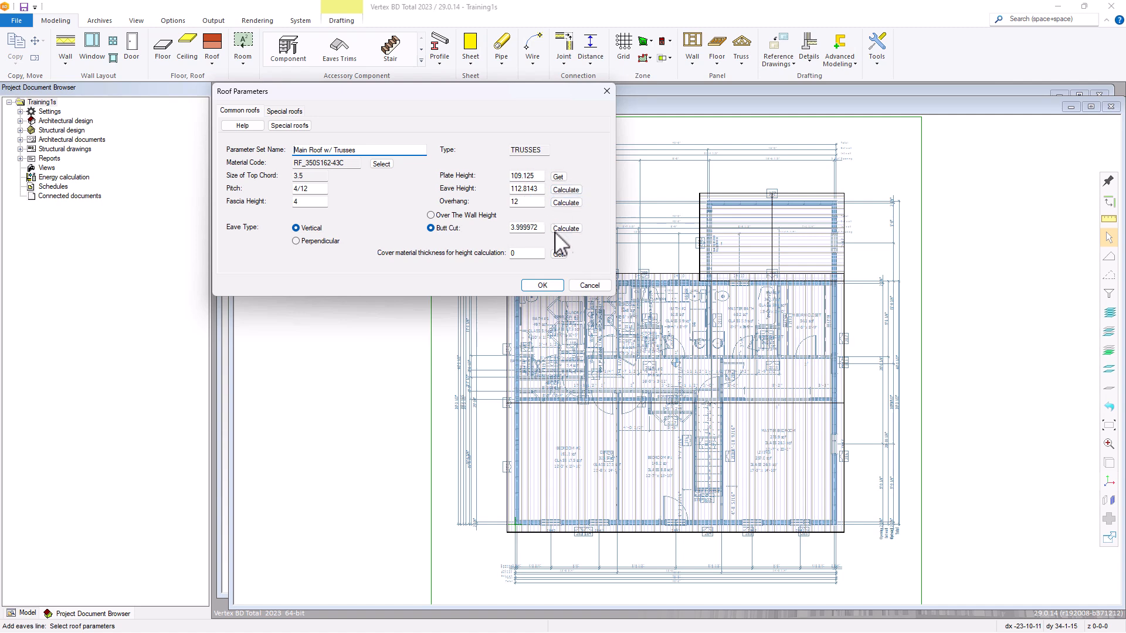
pyautogui.click(587, 286)
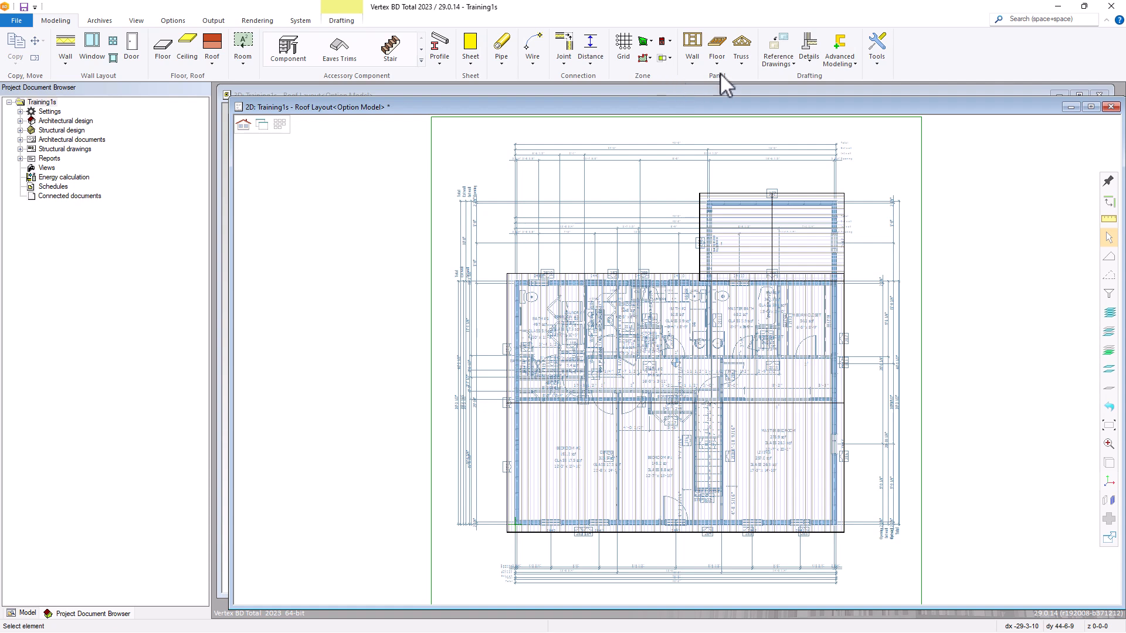
# Review the available truss design links for exporting and importing trusses, without running any of them.
pyautogui.click(740, 58)
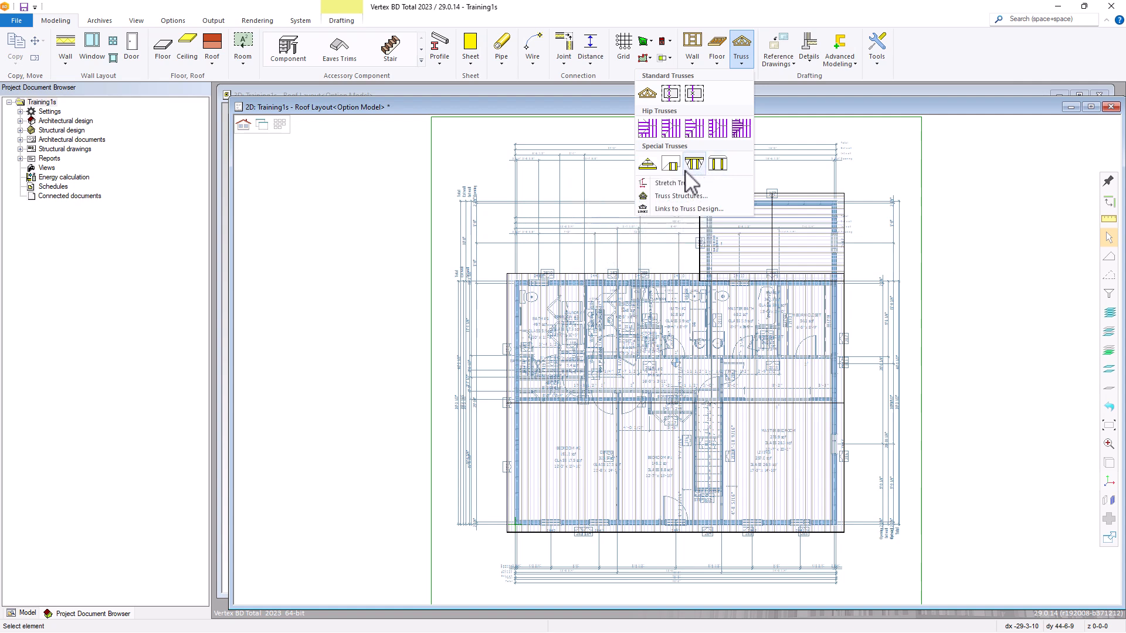
pyautogui.click(671, 211)
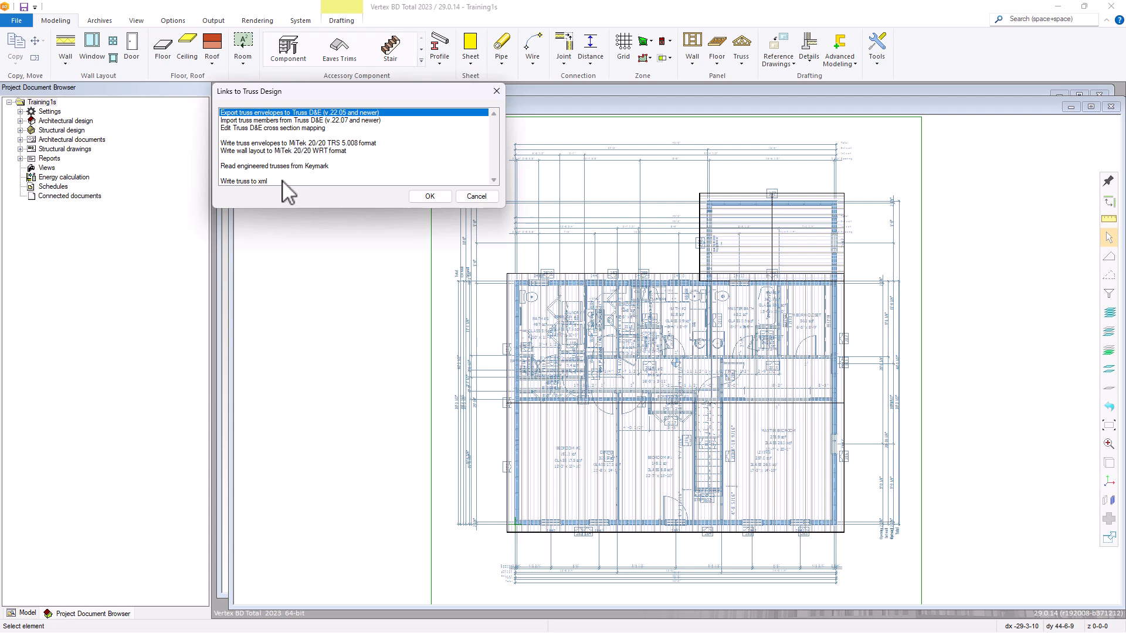
pyautogui.click(473, 197)
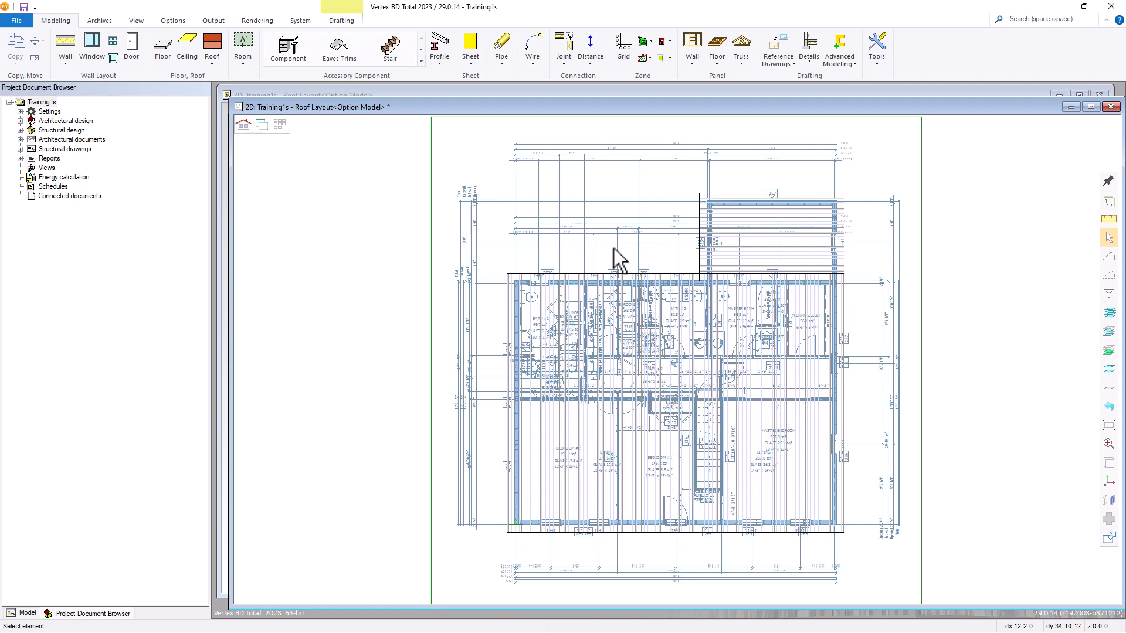
# Highlight both slopes of the main roof and both slopes of the smaller adjoining roof one after another.
pyautogui.click(574, 300)
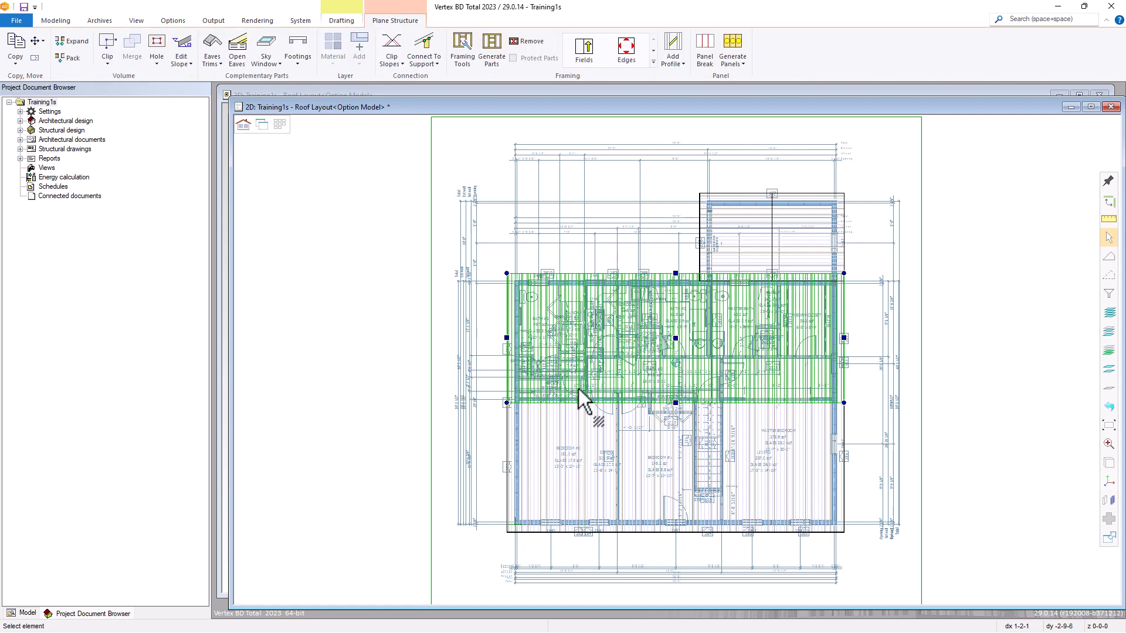
pyautogui.click(579, 423)
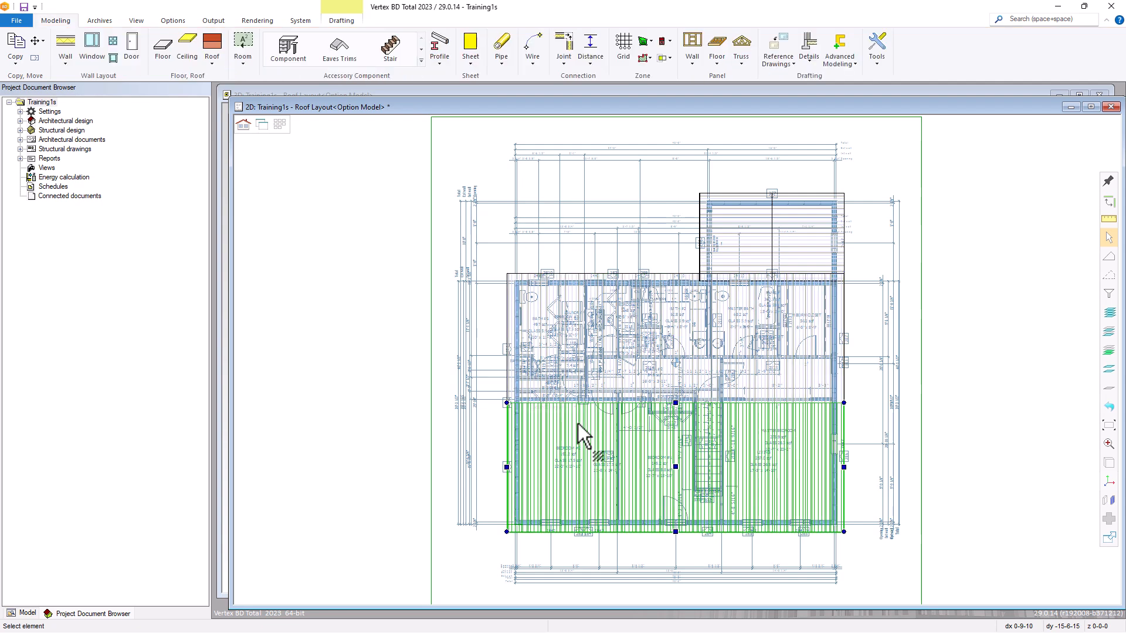
pyautogui.click(753, 258)
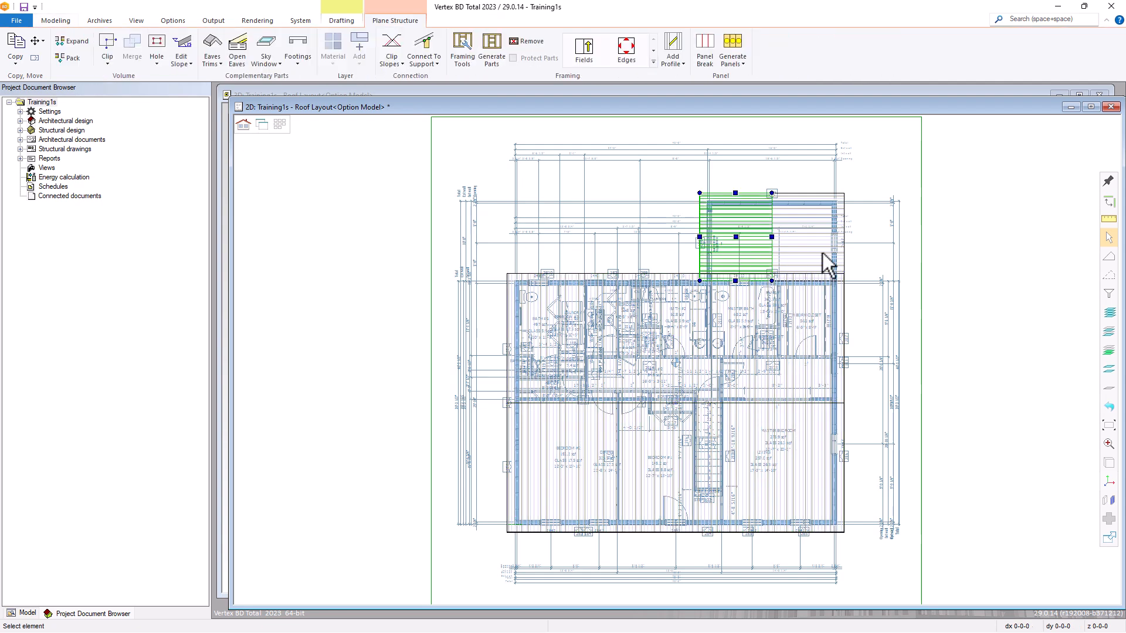
pyautogui.click(827, 261)
pyautogui.click(670, 255)
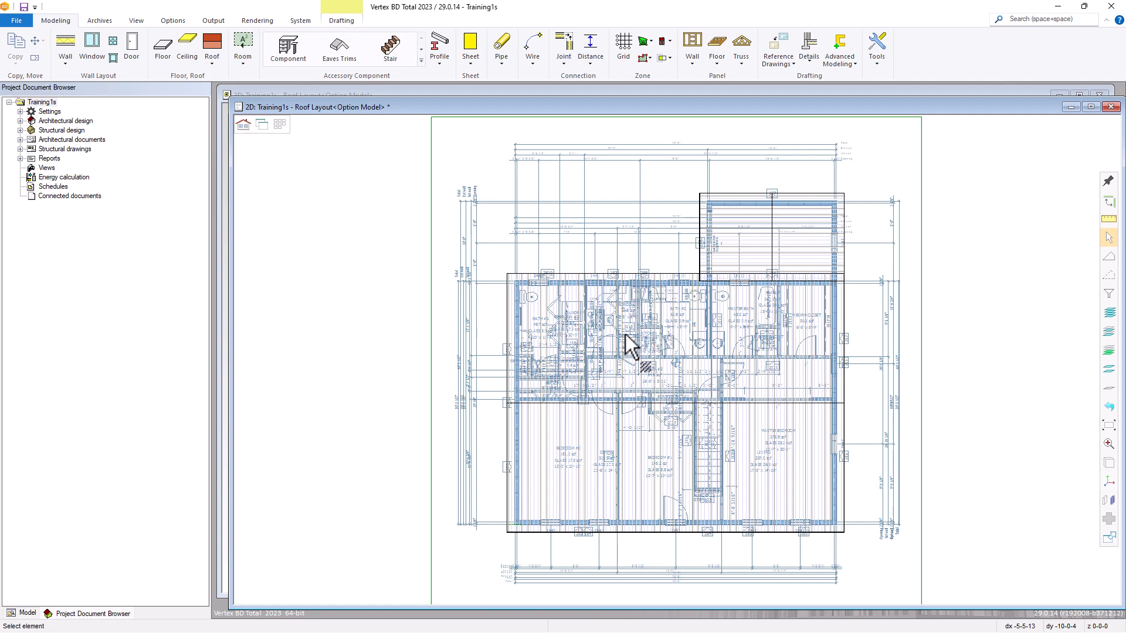
# Examine the main roof's layers and the Asphalt Shingle Roof - 350S162-43 C/C structure in the Roofs - C/C library, without applying changes.
pyautogui.doubleClick(624, 330)
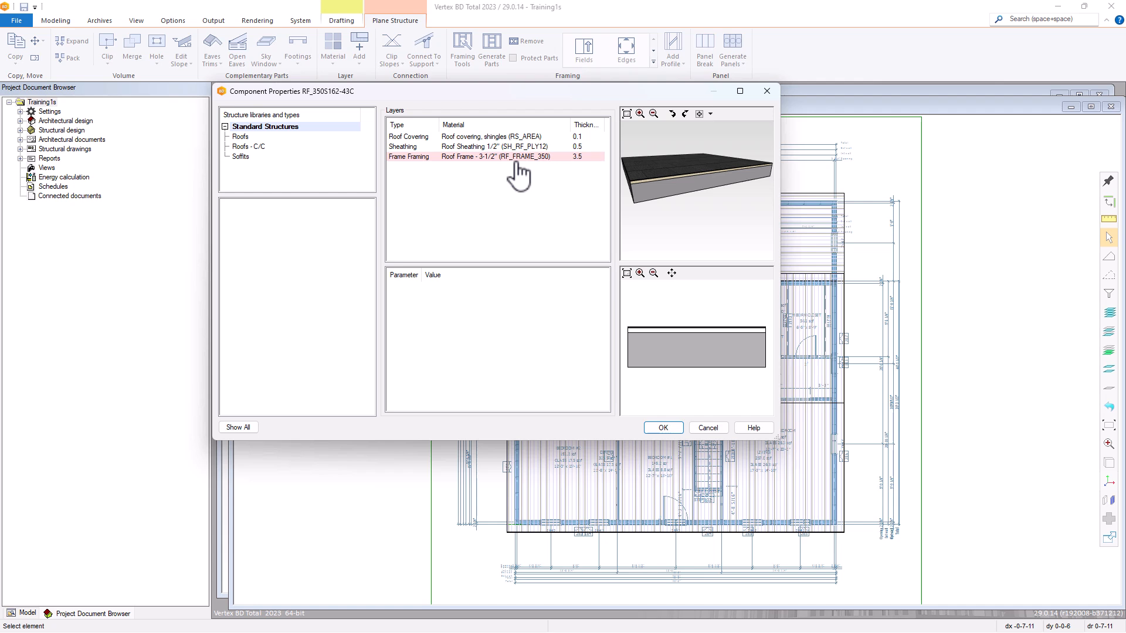
pyautogui.click(250, 147)
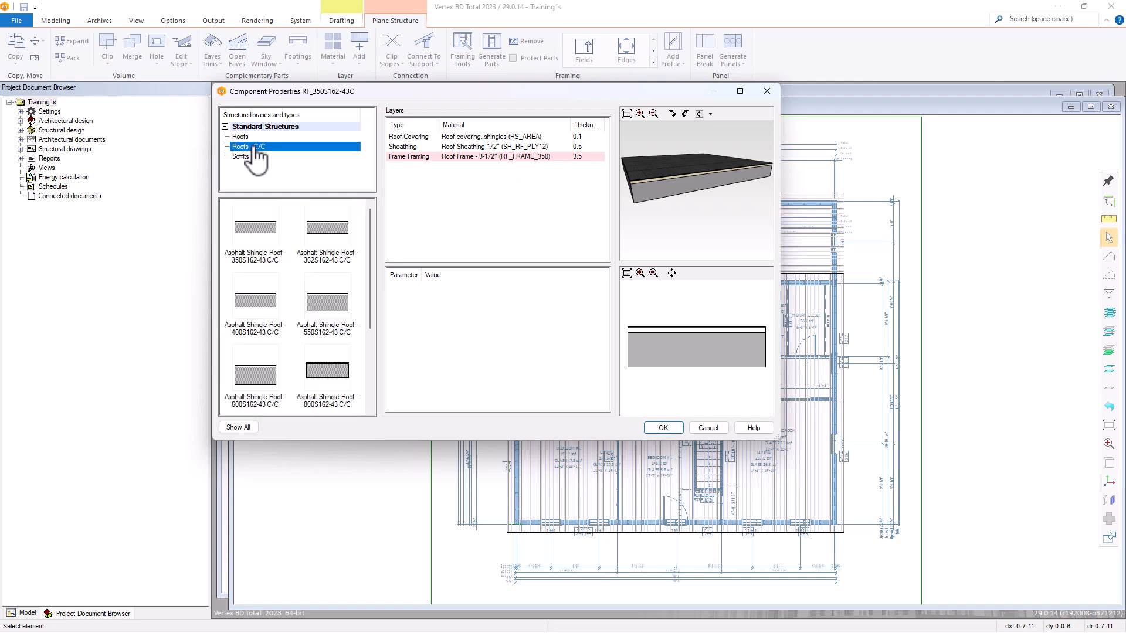
pyautogui.click(264, 240)
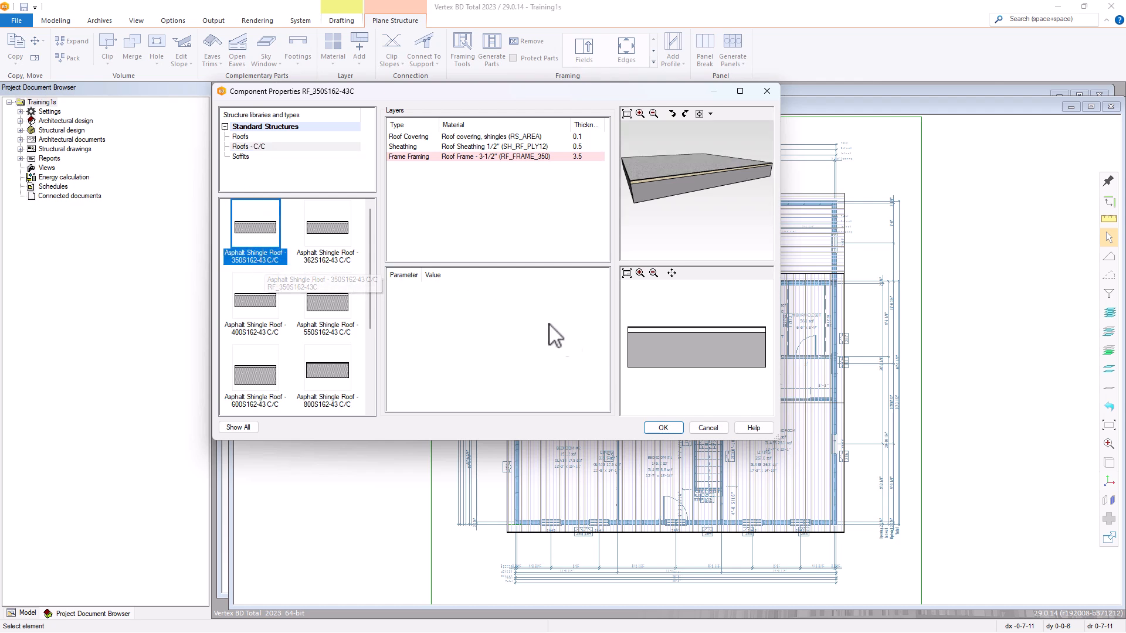
pyautogui.click(709, 428)
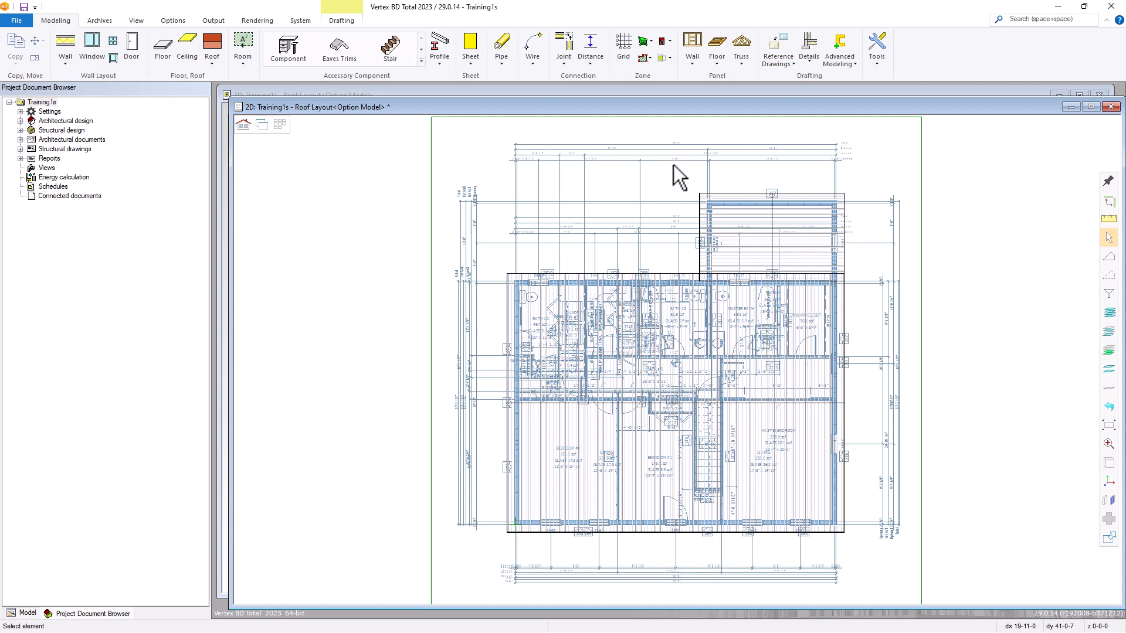
# Start adding standard trusses, choosing the STANDARD truss shape with the On slope option.
pyautogui.click(748, 66)
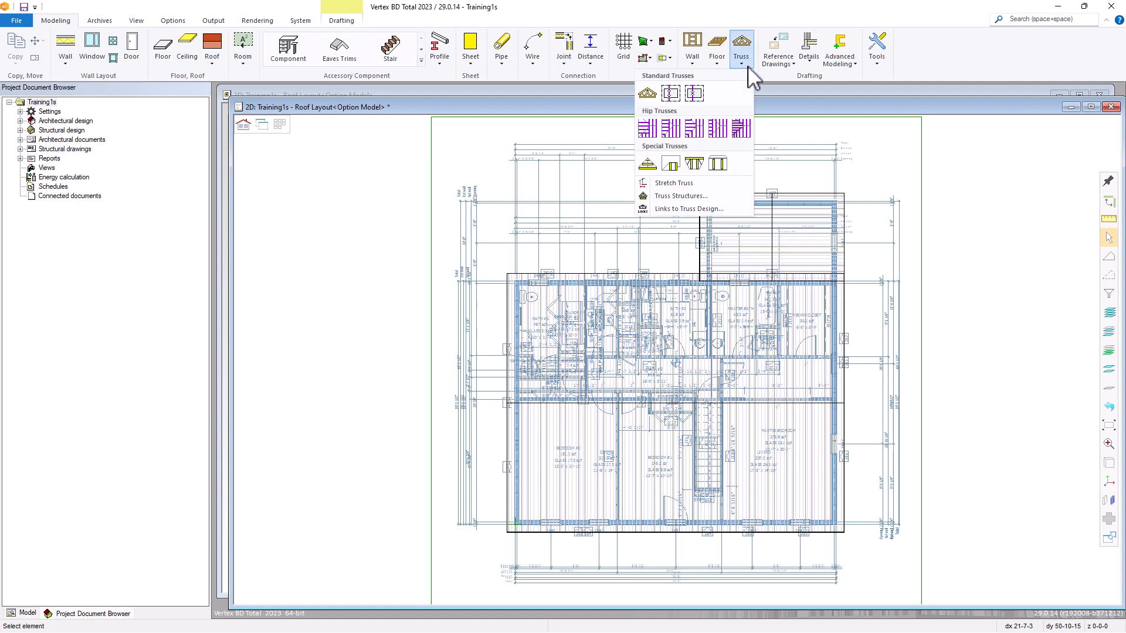
pyautogui.click(646, 94)
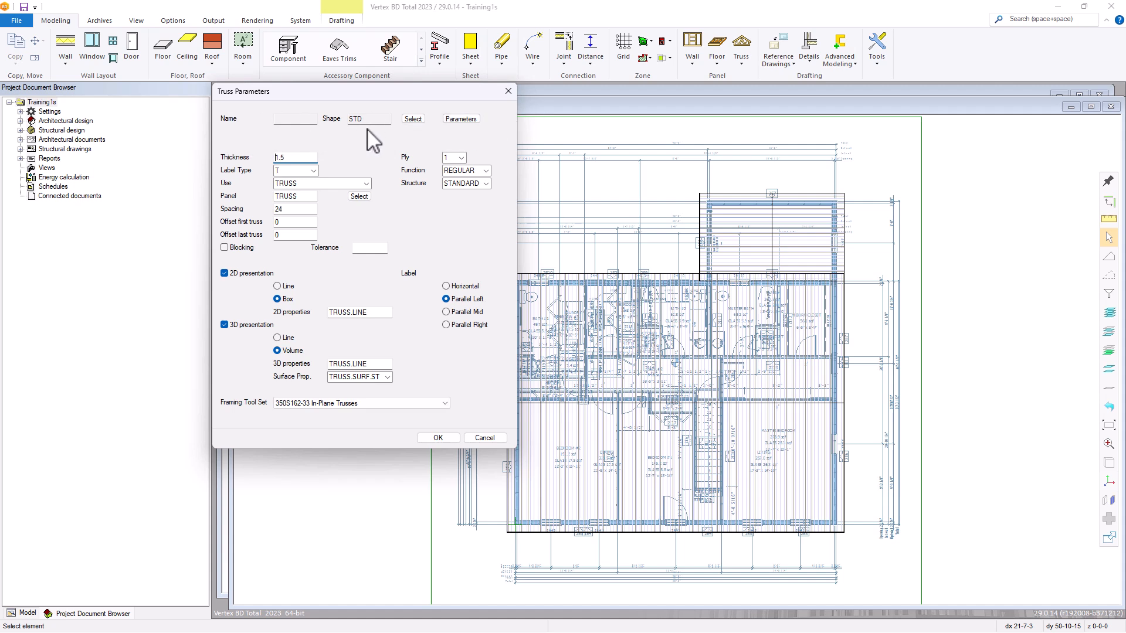
pyautogui.click(413, 119)
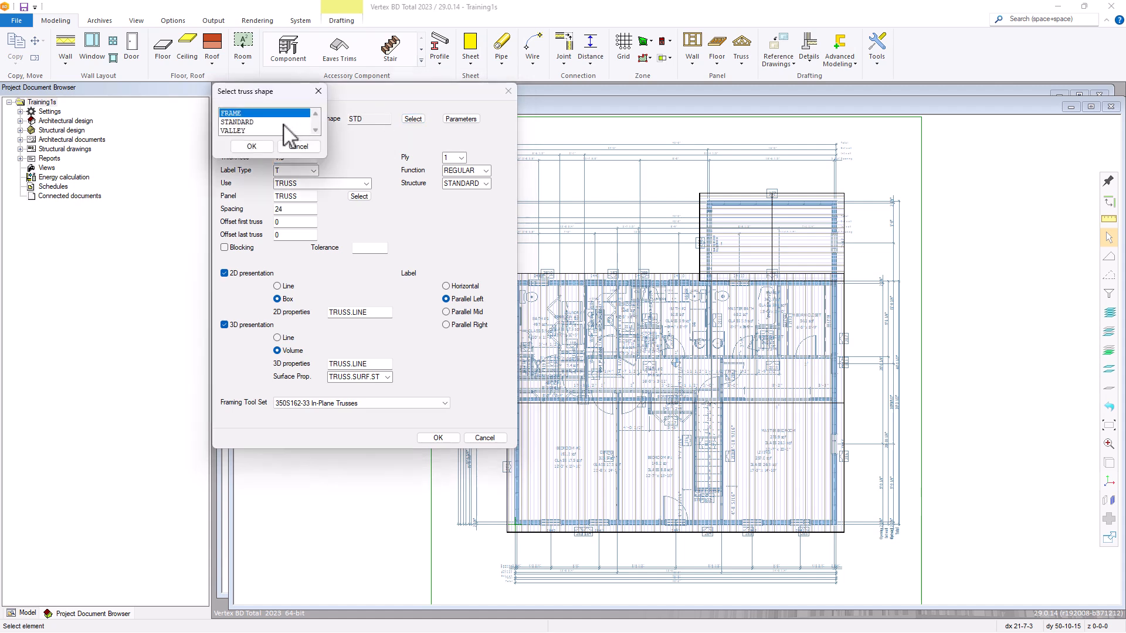
pyautogui.click(284, 123)
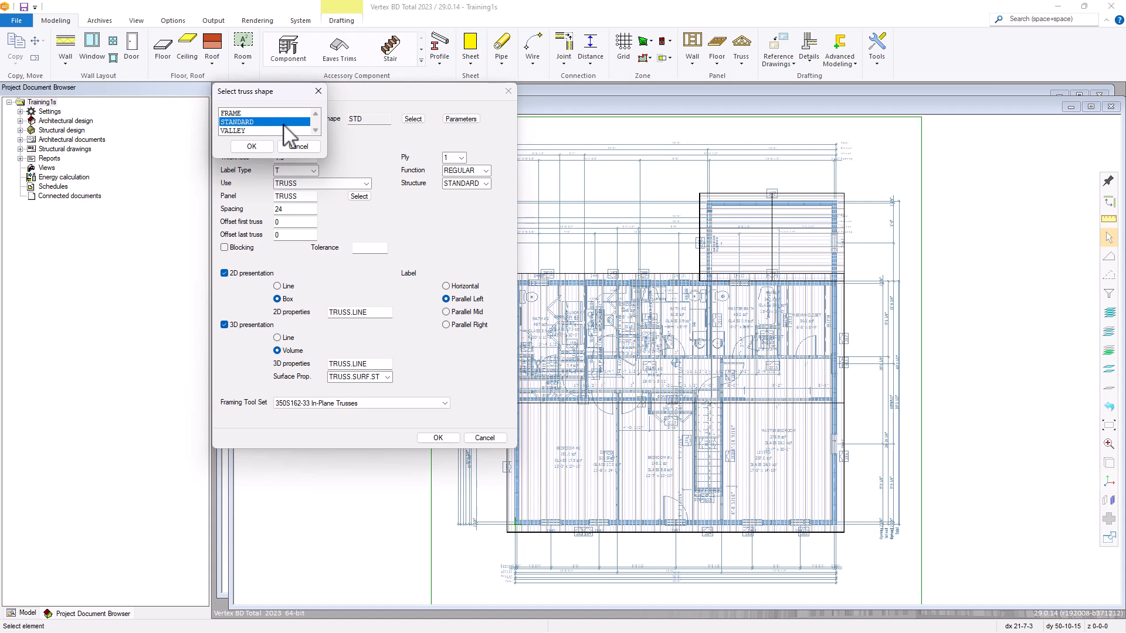
pyautogui.doubleClick(284, 124)
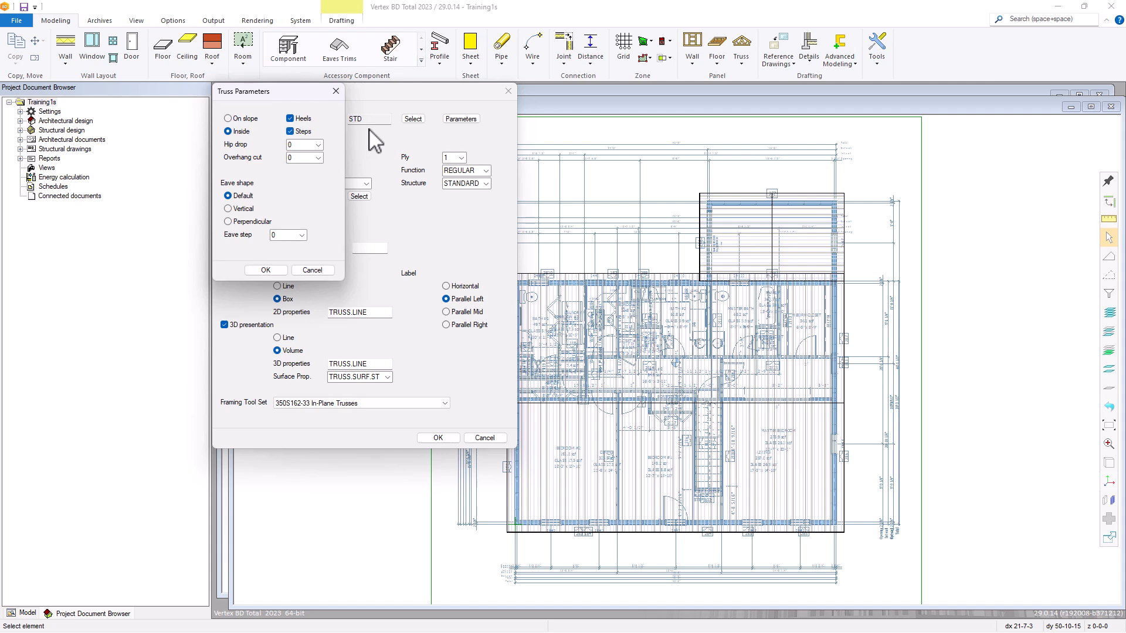
pyautogui.click(242, 118)
pyautogui.click(273, 272)
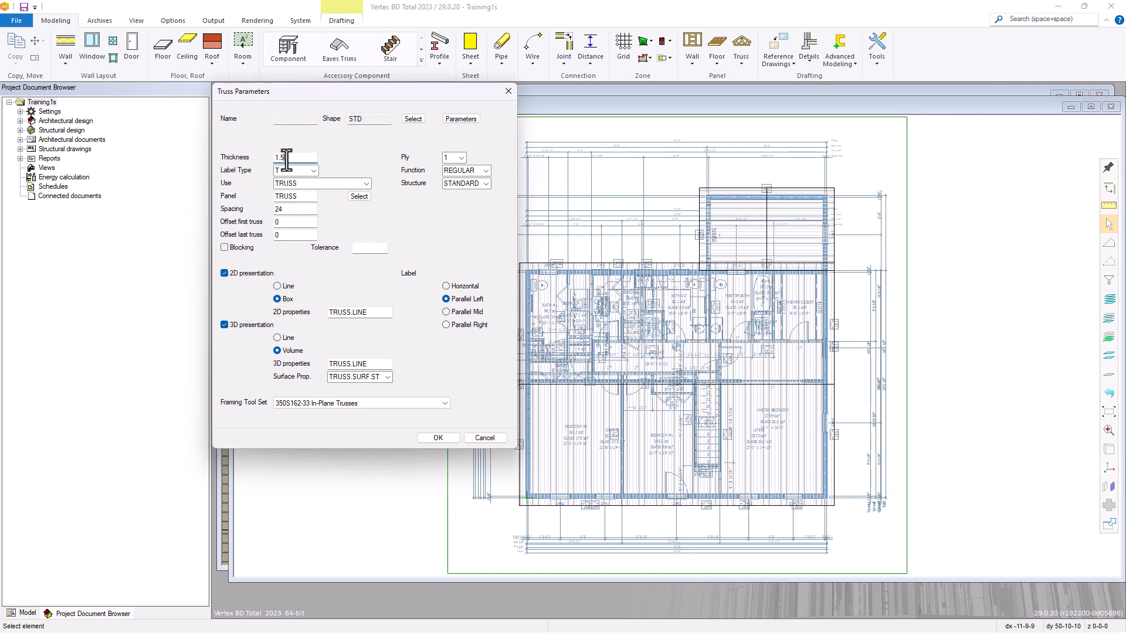
# Set the truss thickness to 3.5, keeping the REGULAR function and the 350S162-33 In-Plane Trusses framing tool set.
pyautogui.moveTo(289, 157); pyautogui.dragTo(271, 159)
pyautogui.click(486, 172)
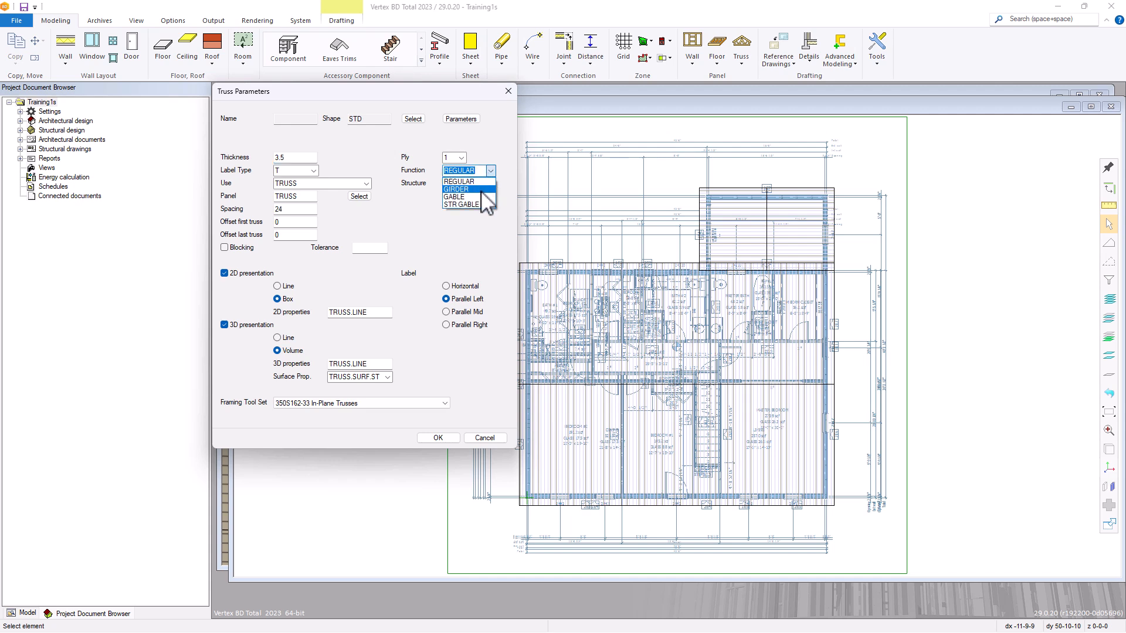
pyautogui.click(390, 180)
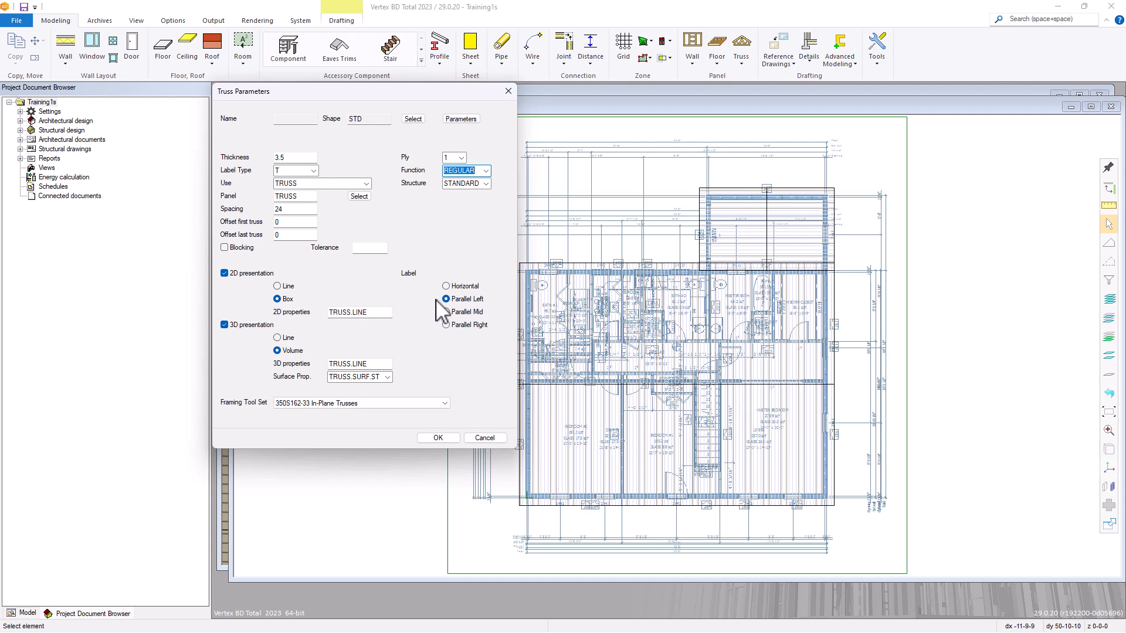
pyautogui.click(410, 403)
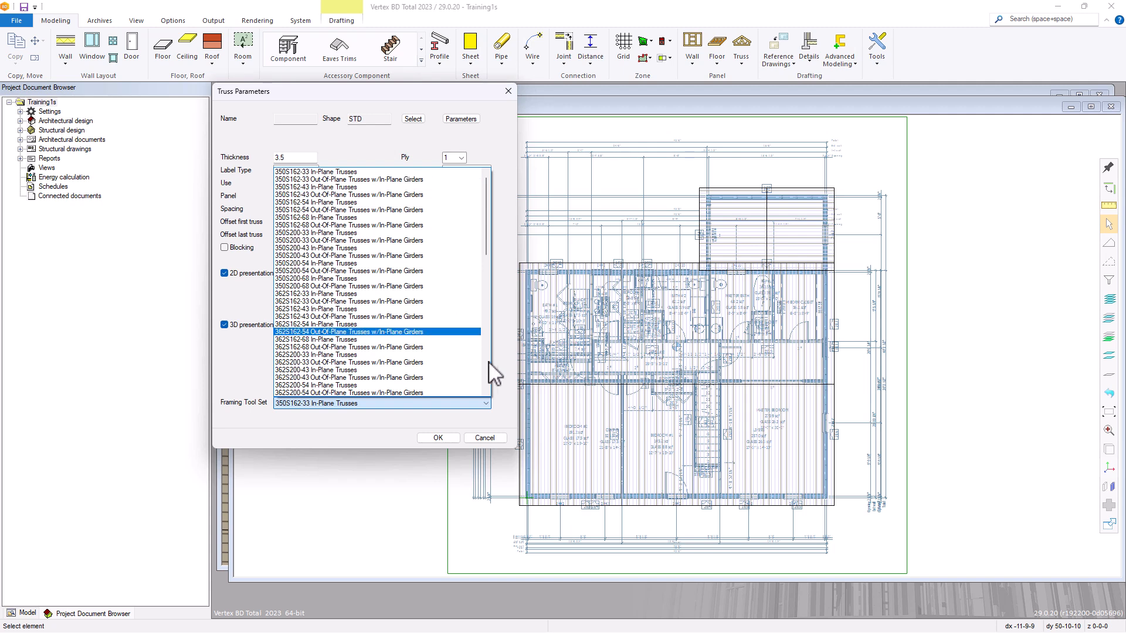
pyautogui.click(499, 410)
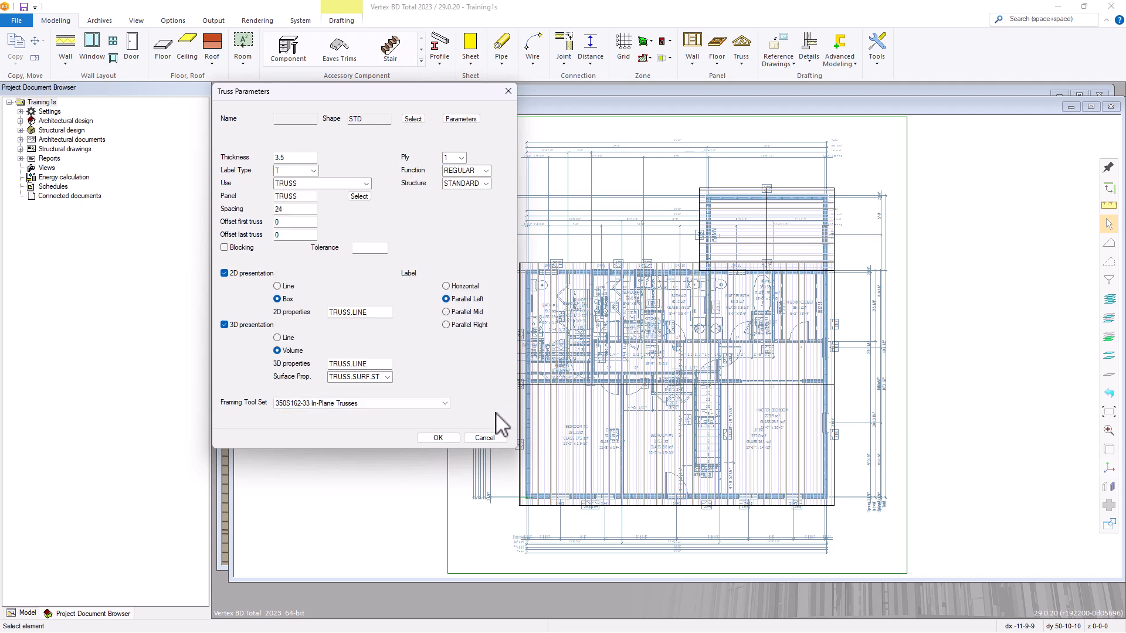
pyautogui.click(438, 438)
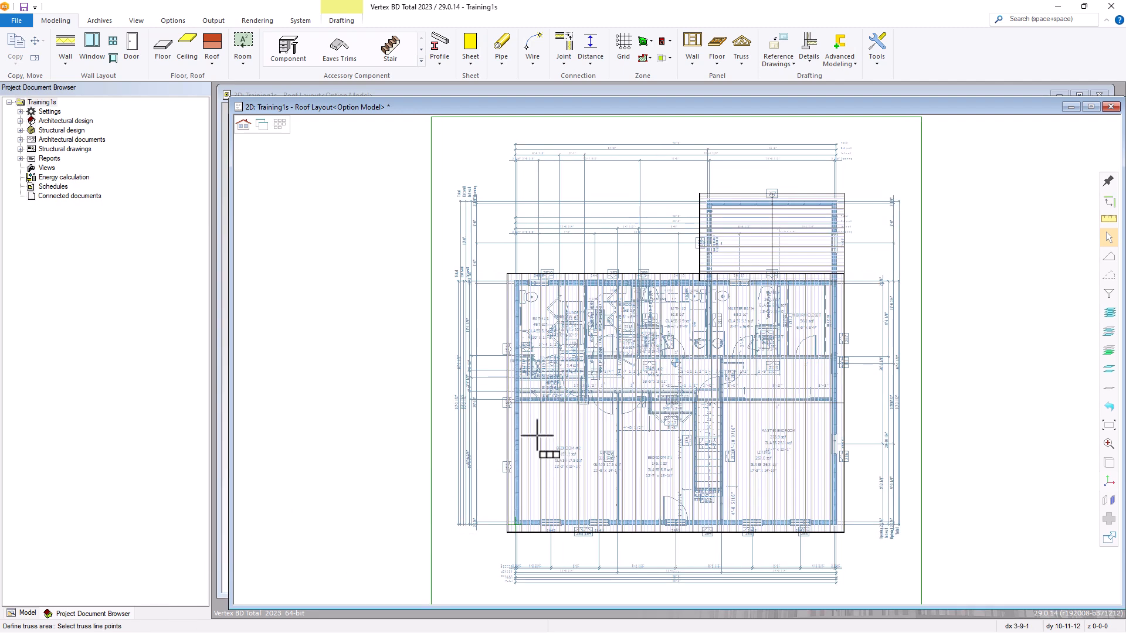
# Define the truss line across the main roof, just below and parallel to the ridge, from one end wall's outer edge to the other's.
pyautogui.scroll(4, 534, 426)
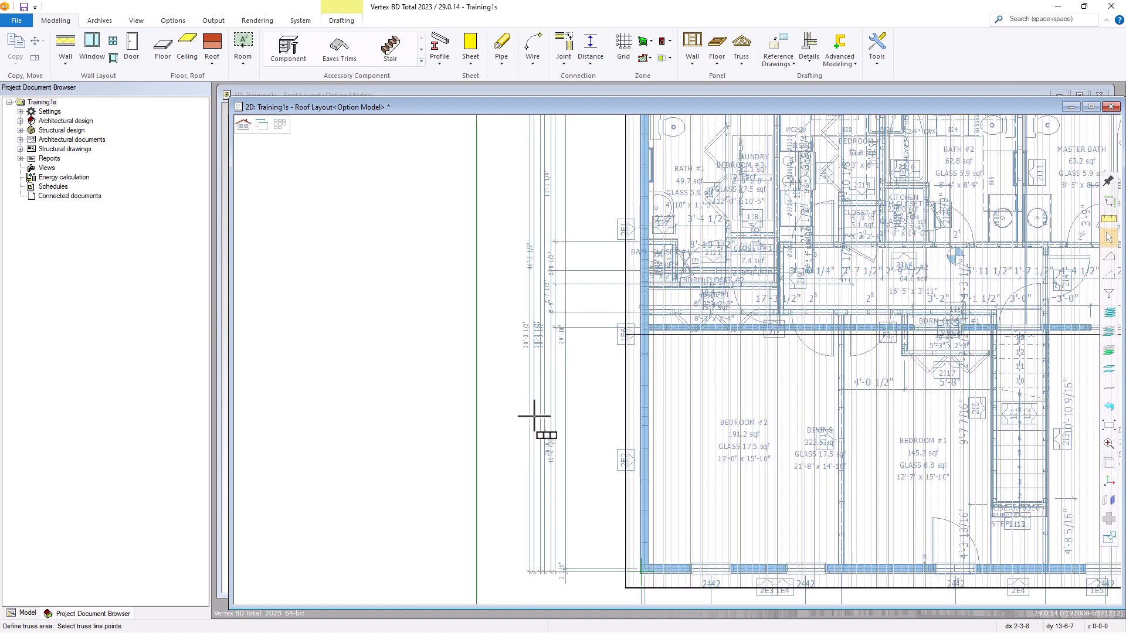
pyautogui.scroll(2, 671, 349)
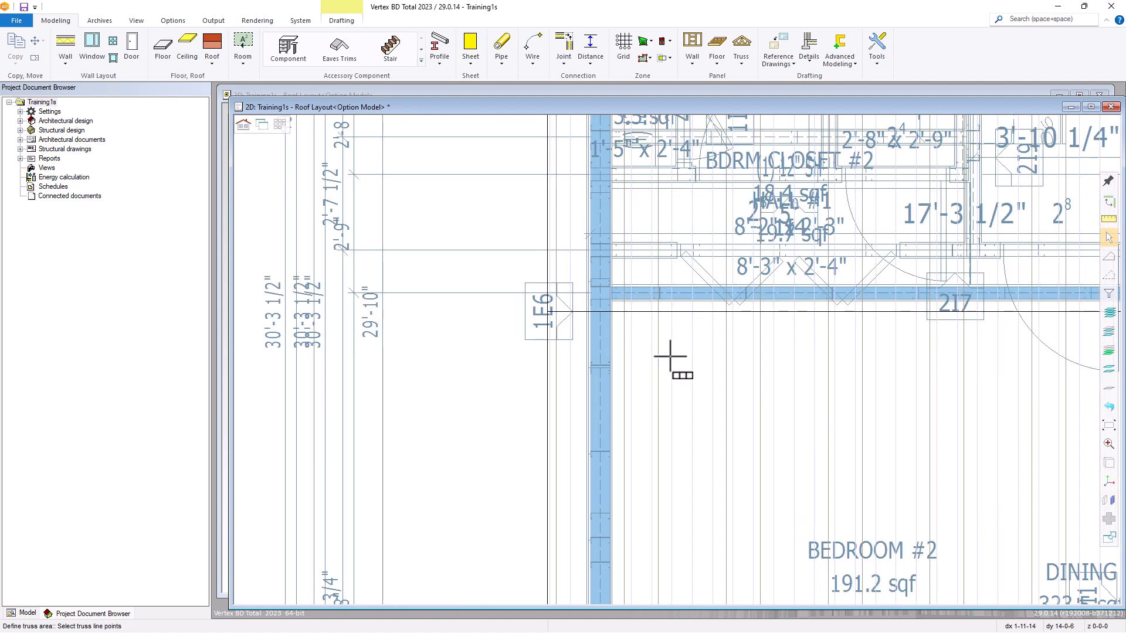
pyautogui.click(607, 339)
pyautogui.scroll(-2, 680, 359)
pyautogui.scroll(-3, 680, 359)
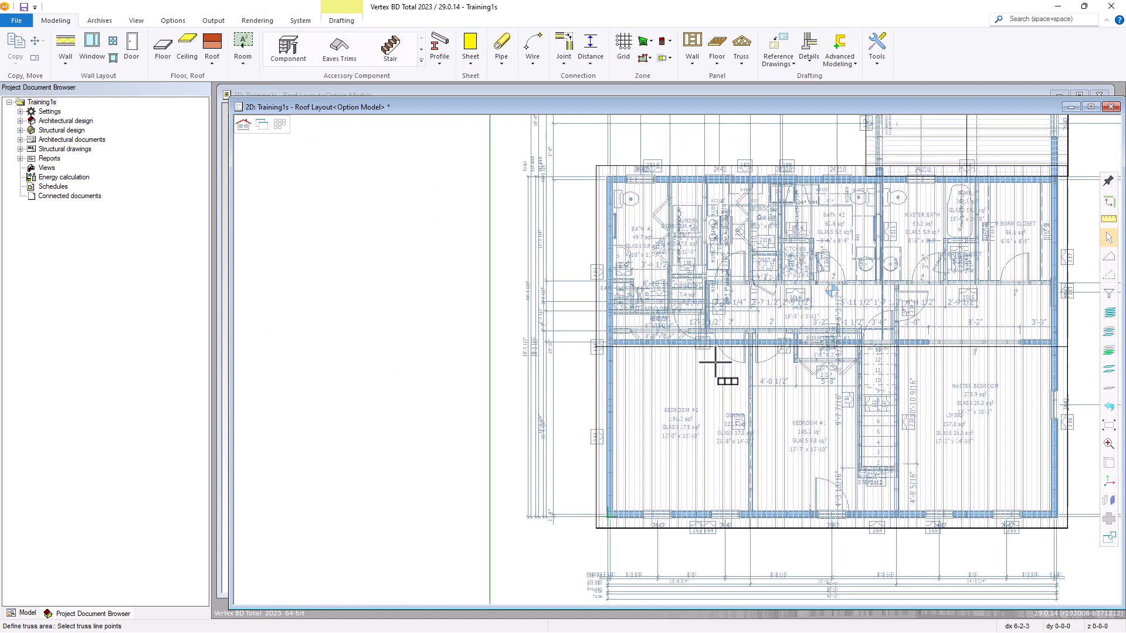
pyautogui.scroll(4, 963, 369)
pyautogui.scroll(3, 674, 360)
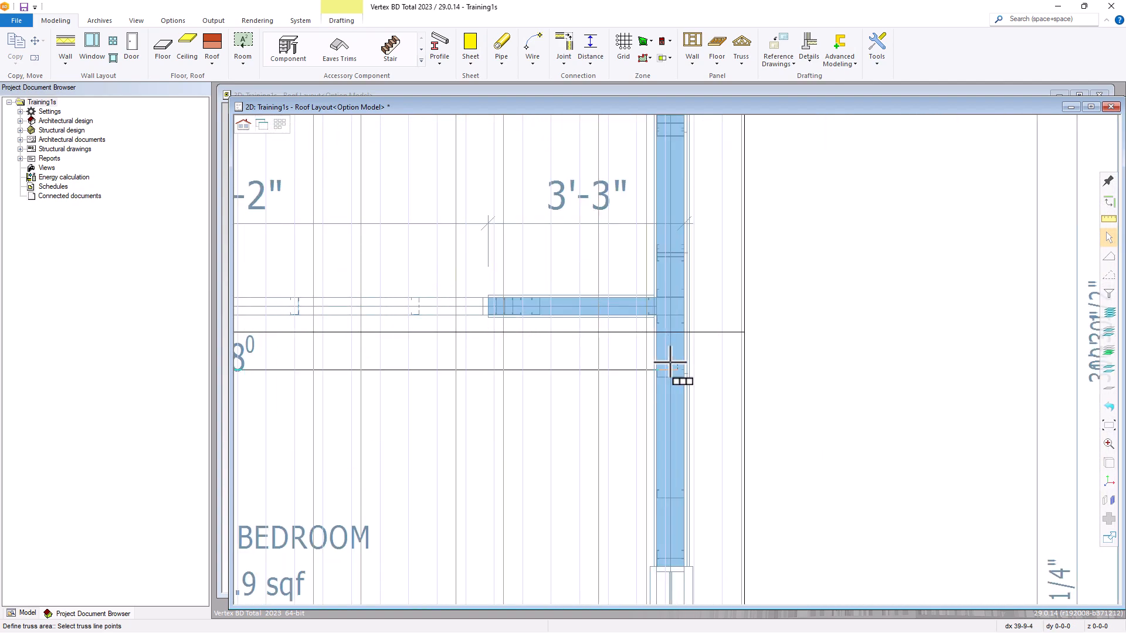
pyautogui.click(691, 351)
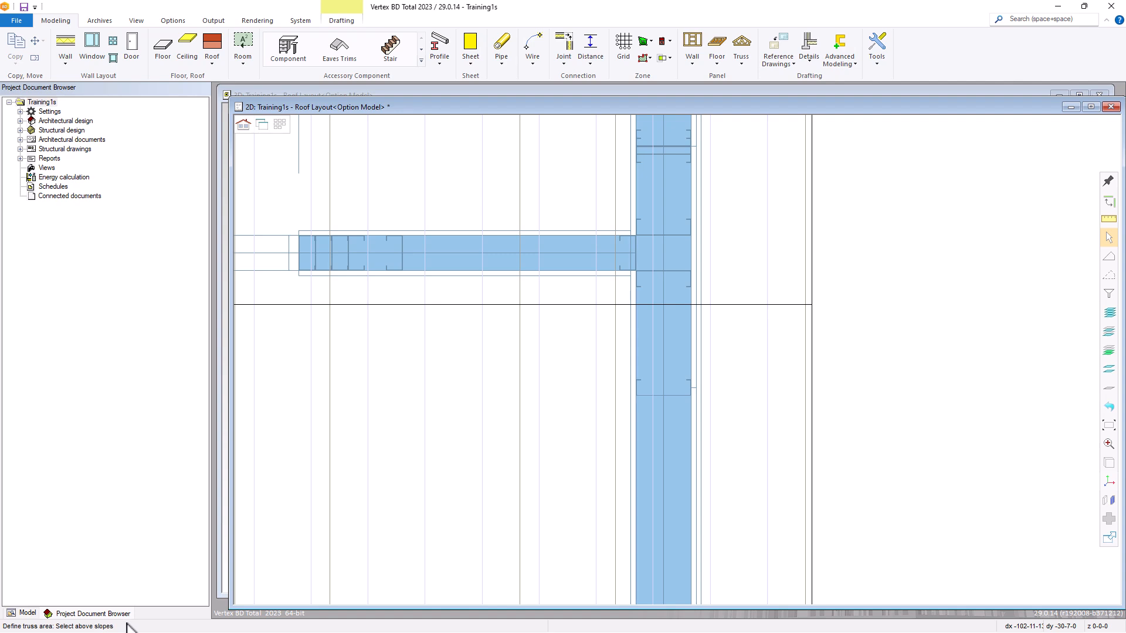
# Select both slopes of the main roof as the above slopes of the truss area.
pyautogui.scroll(-5, 678, 359)
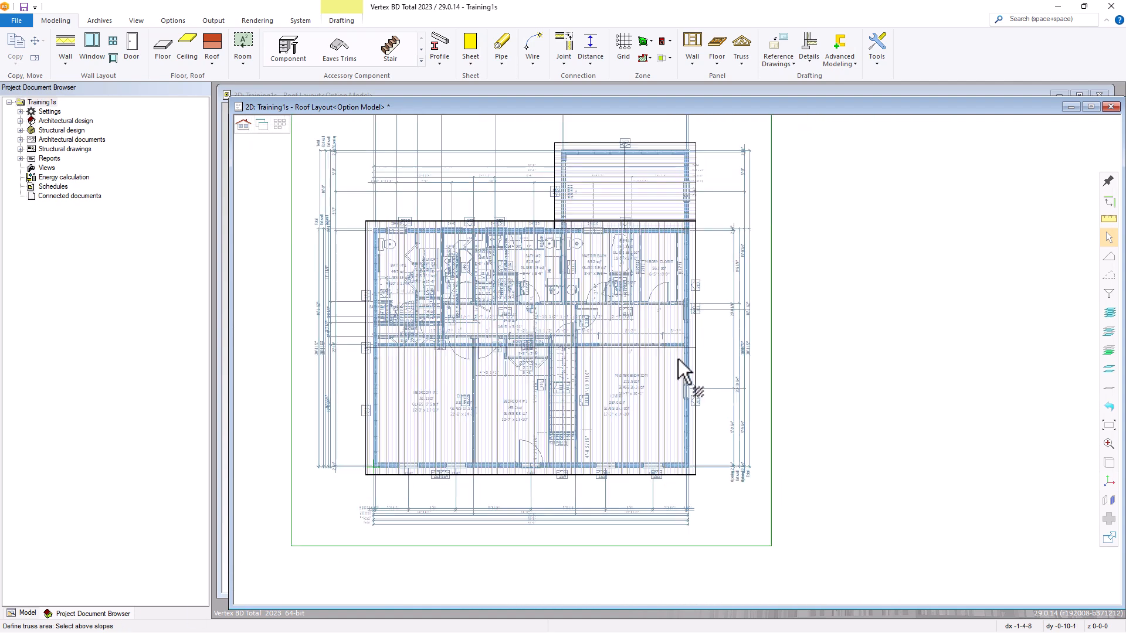
pyautogui.click(557, 326)
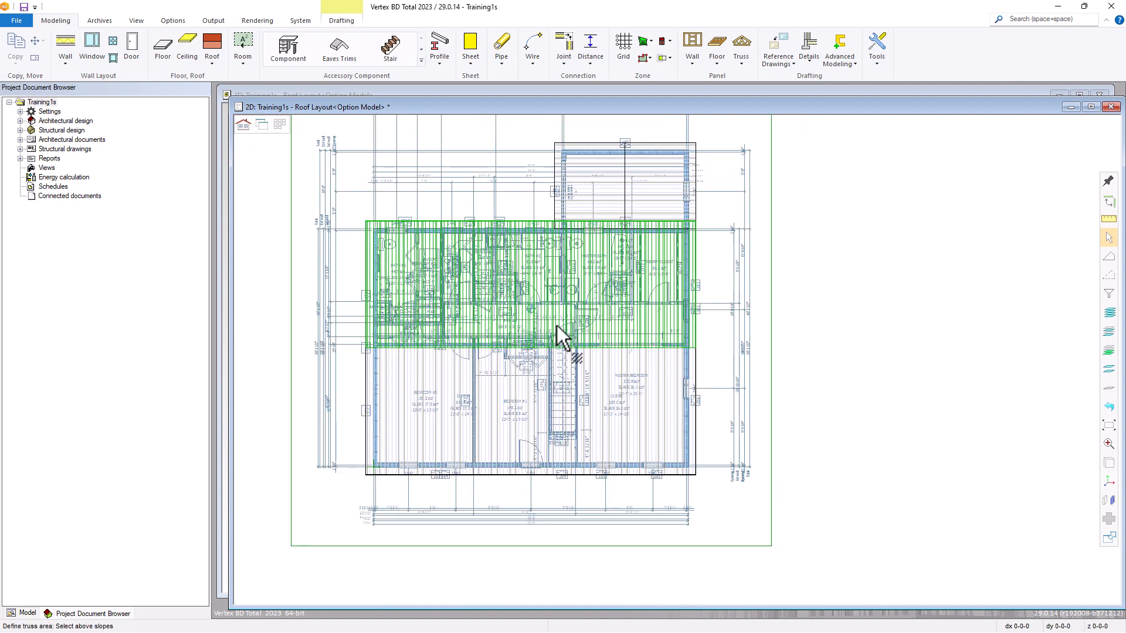
pyautogui.click(550, 377)
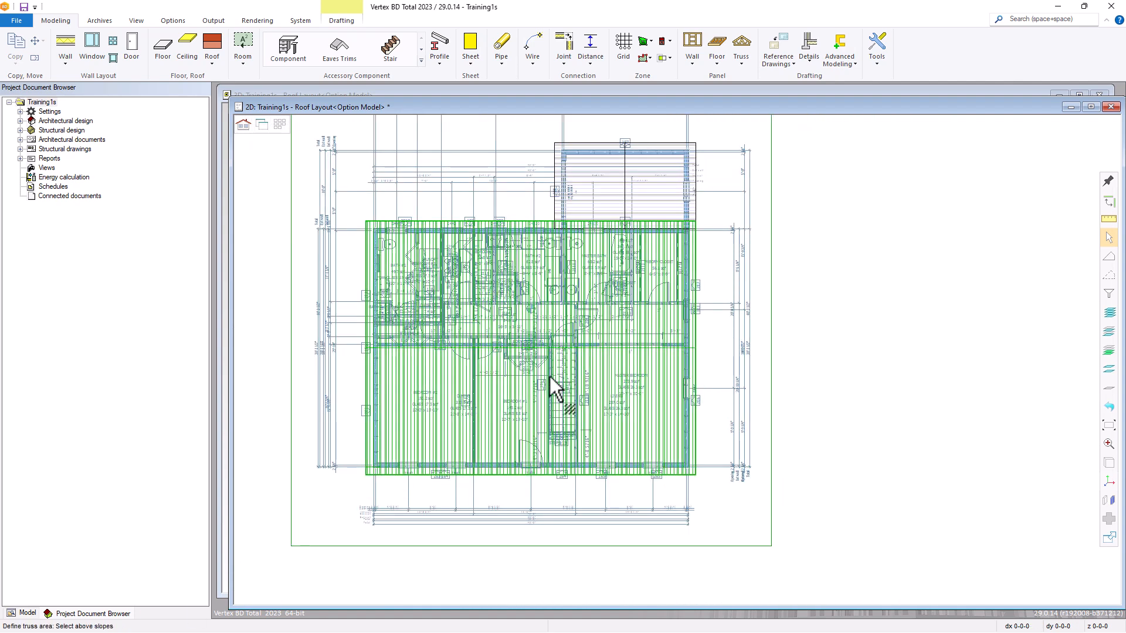
pyautogui.rightClick(538, 343)
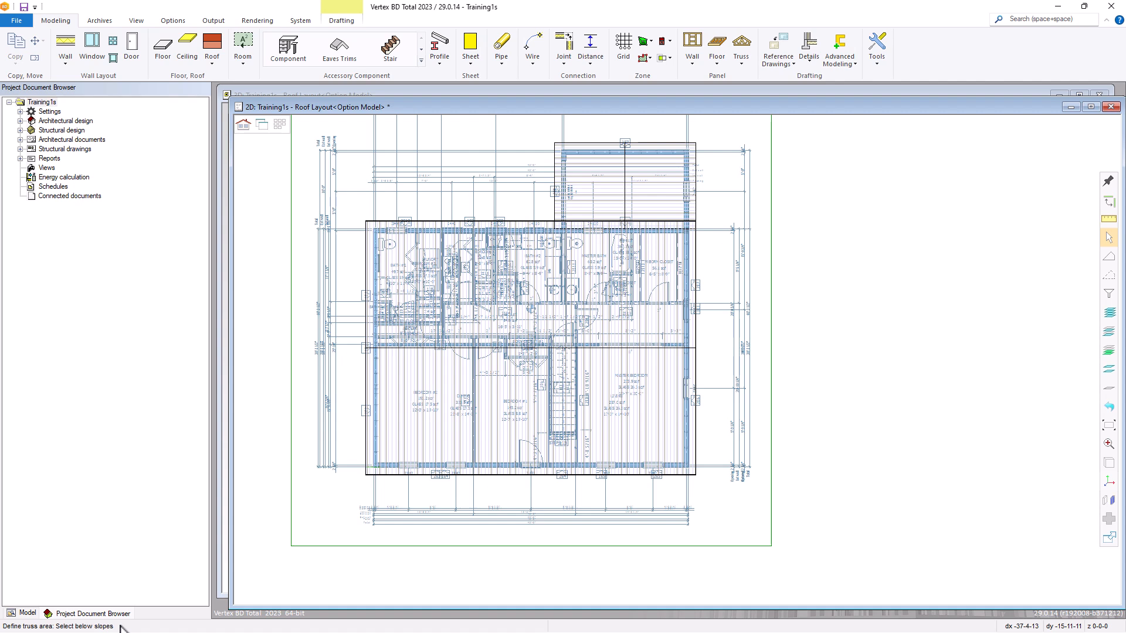
# Start a limiting plane for the below slopes, taking its plate height from a wall picked in the 3D window.
pyautogui.rightClick(345, 280)
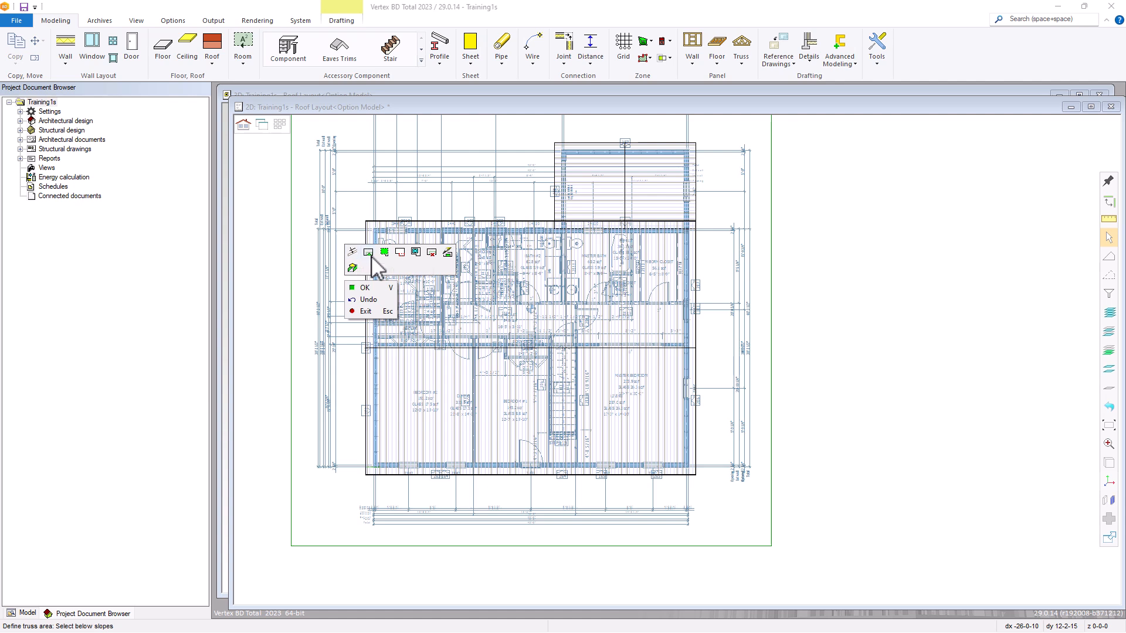
pyautogui.click(415, 253)
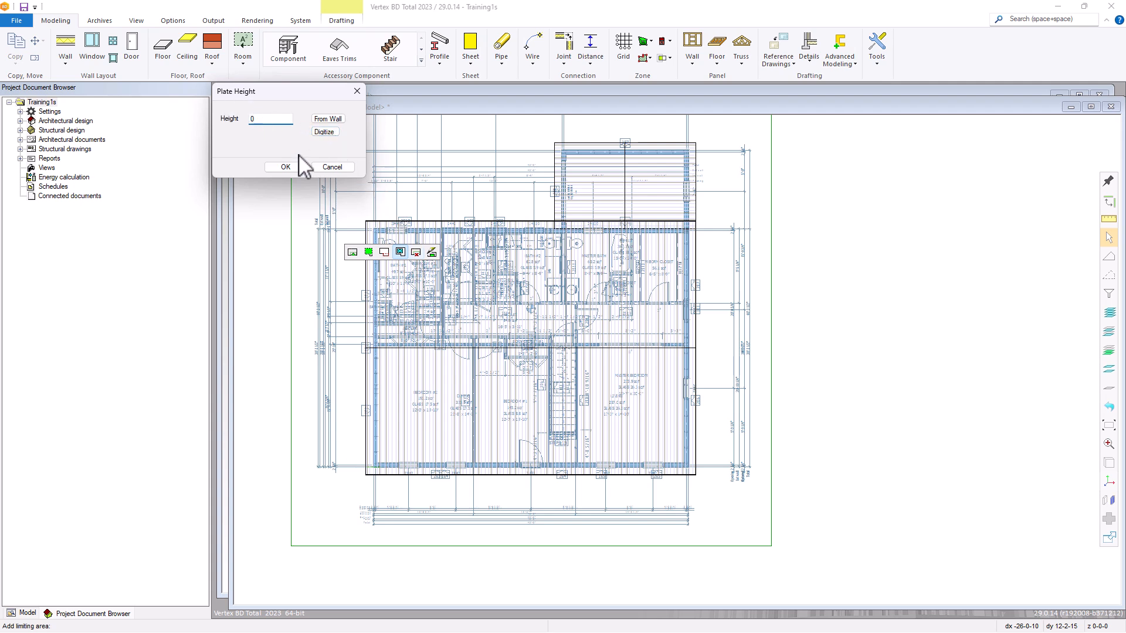
pyautogui.click(333, 121)
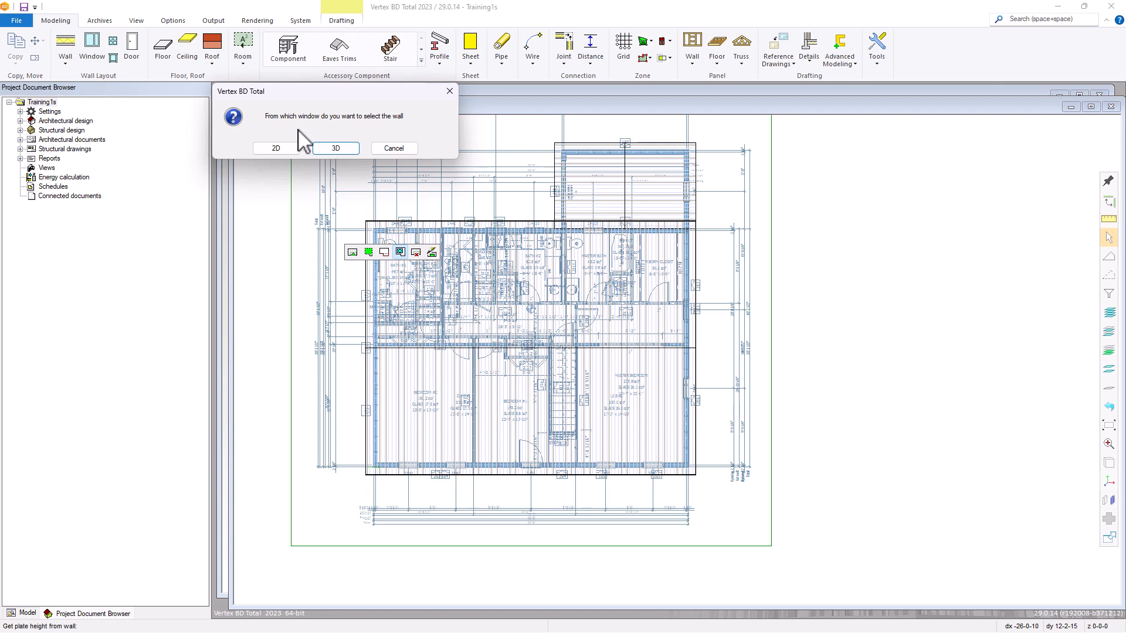
pyautogui.click(336, 148)
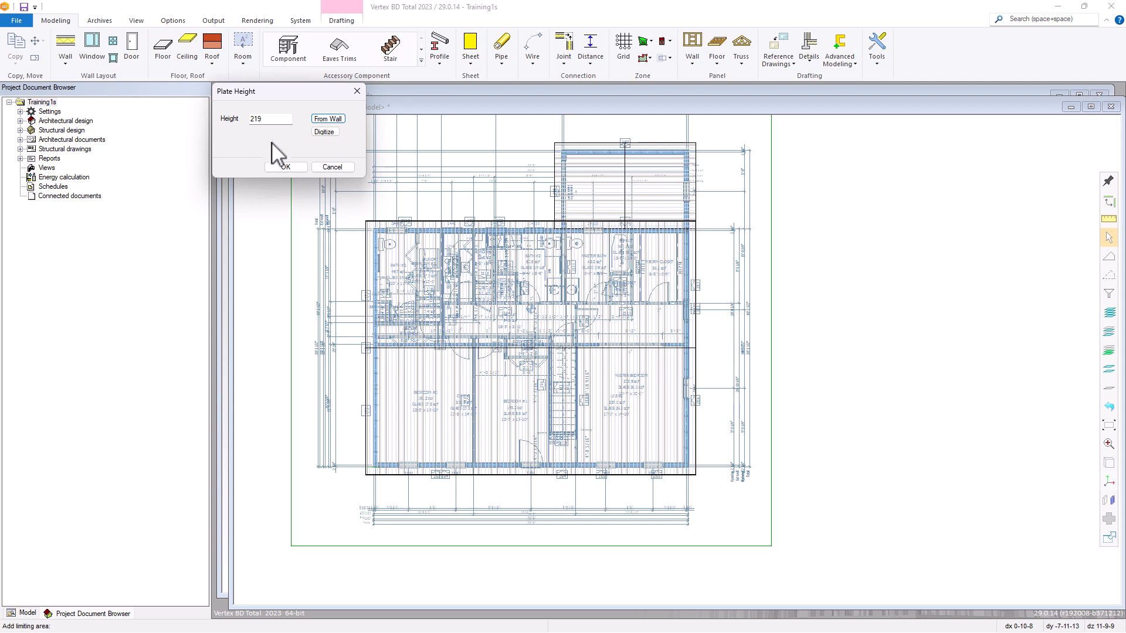
pyautogui.click(285, 168)
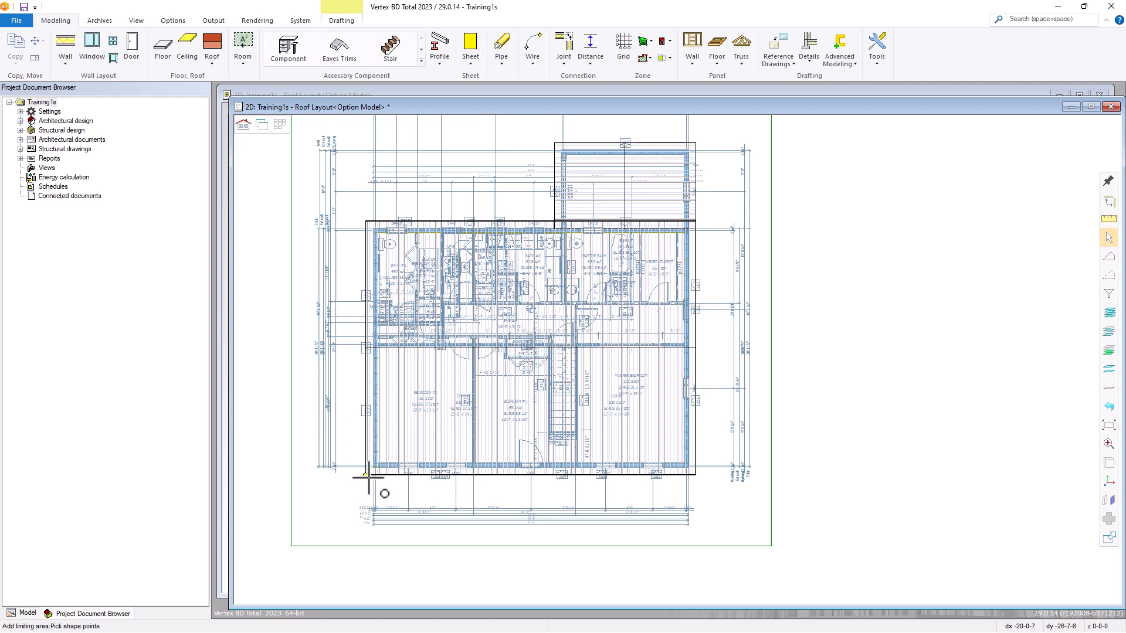
# Draw the limiting area diagonally between the main building's lower-left and upper-right wall framing corners, excluding the smaller adjoining roof.
pyautogui.scroll(2, 369, 477)
pyautogui.scroll(5, 678, 360)
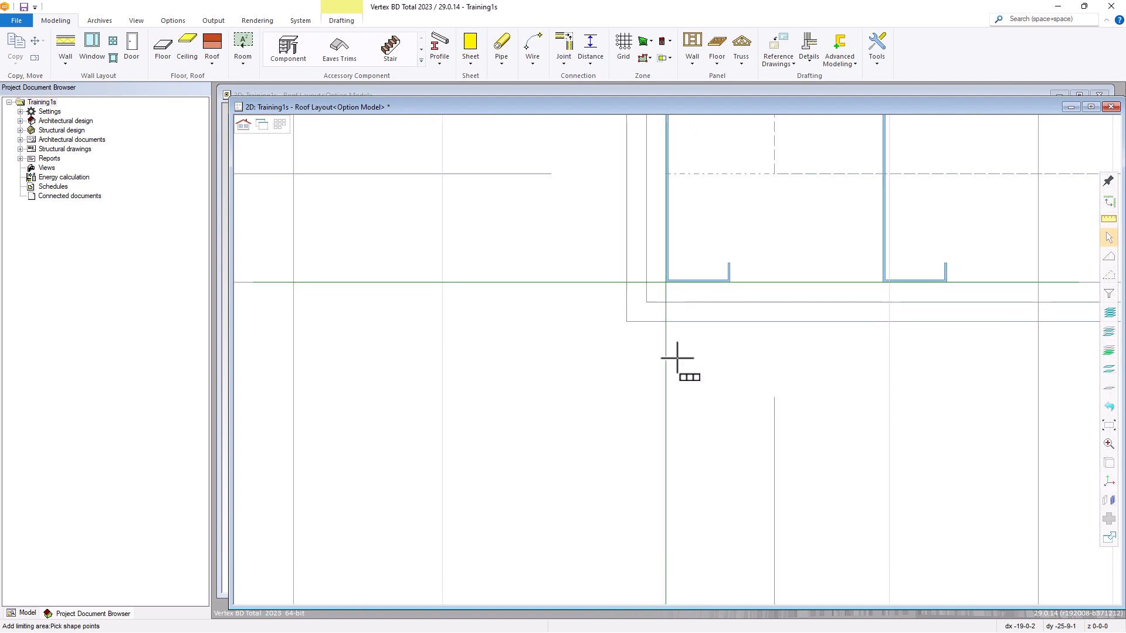
pyautogui.scroll(2, 687, 313)
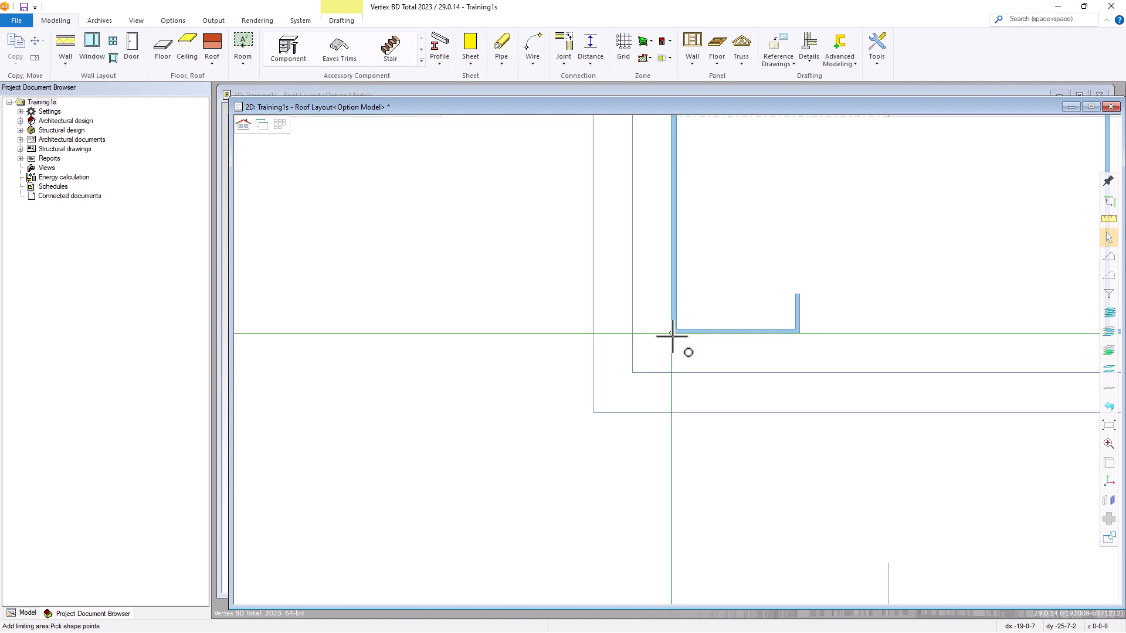
pyautogui.click(708, 332)
pyautogui.scroll(-8, 762, 270)
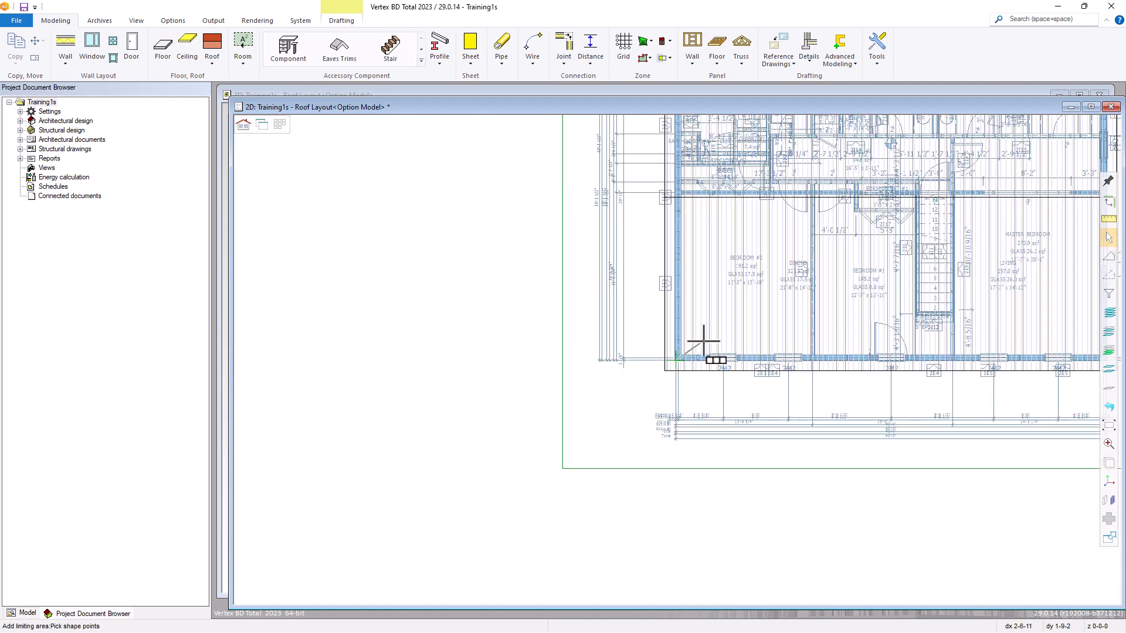
pyautogui.scroll(6, 683, 370)
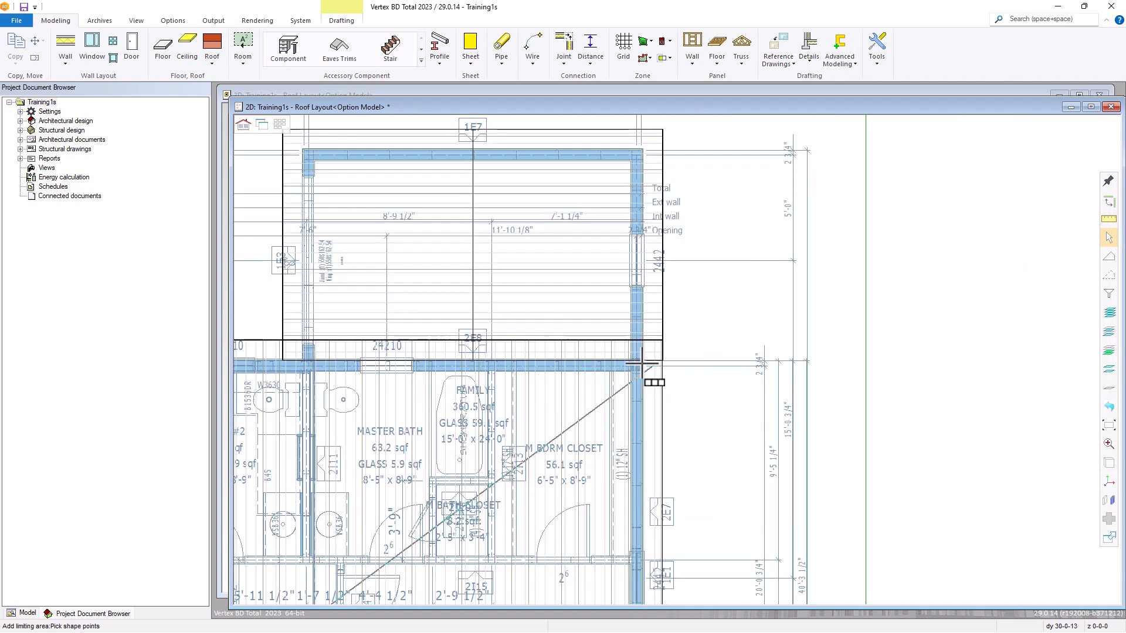
pyautogui.scroll(6, 682, 368)
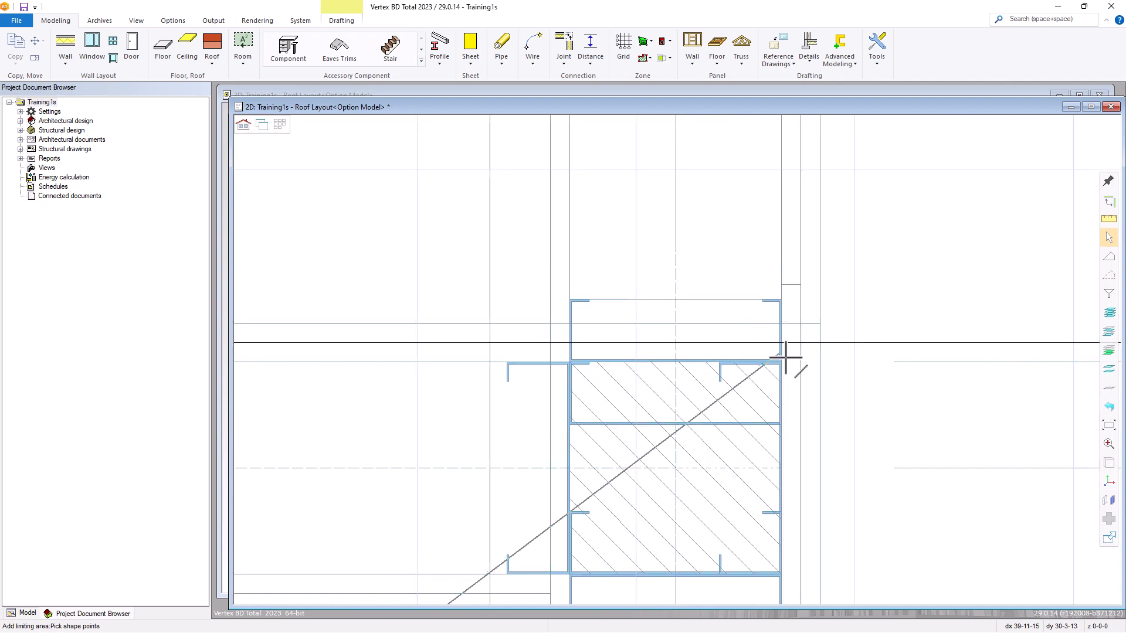
pyautogui.click(782, 363)
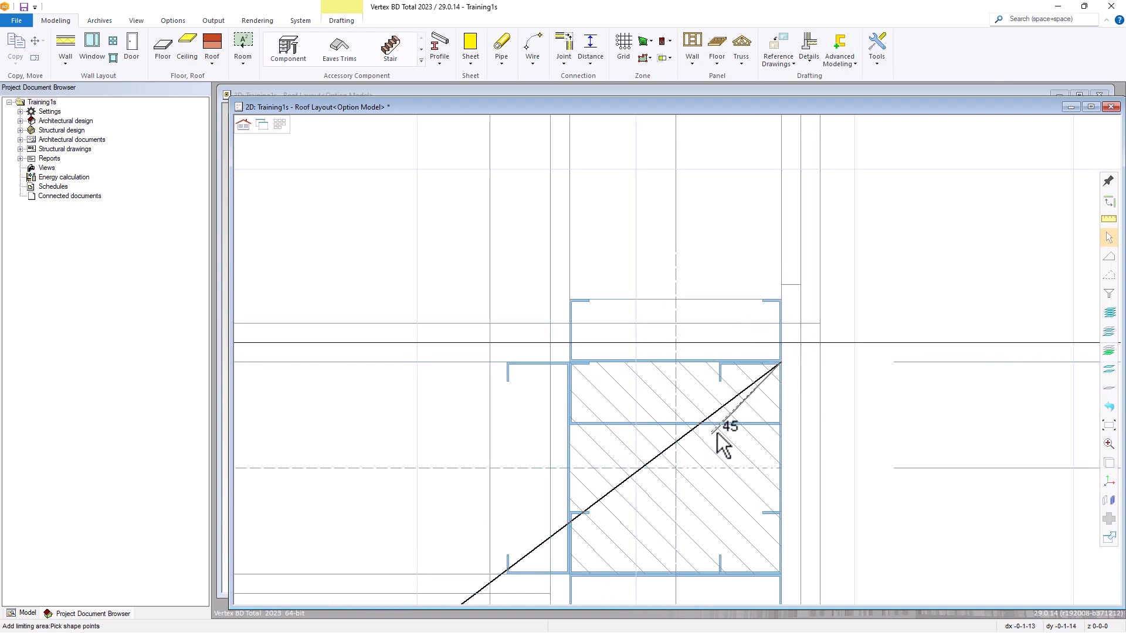
pyautogui.scroll(-6, 682, 360)
pyautogui.scroll(-5, 684, 369)
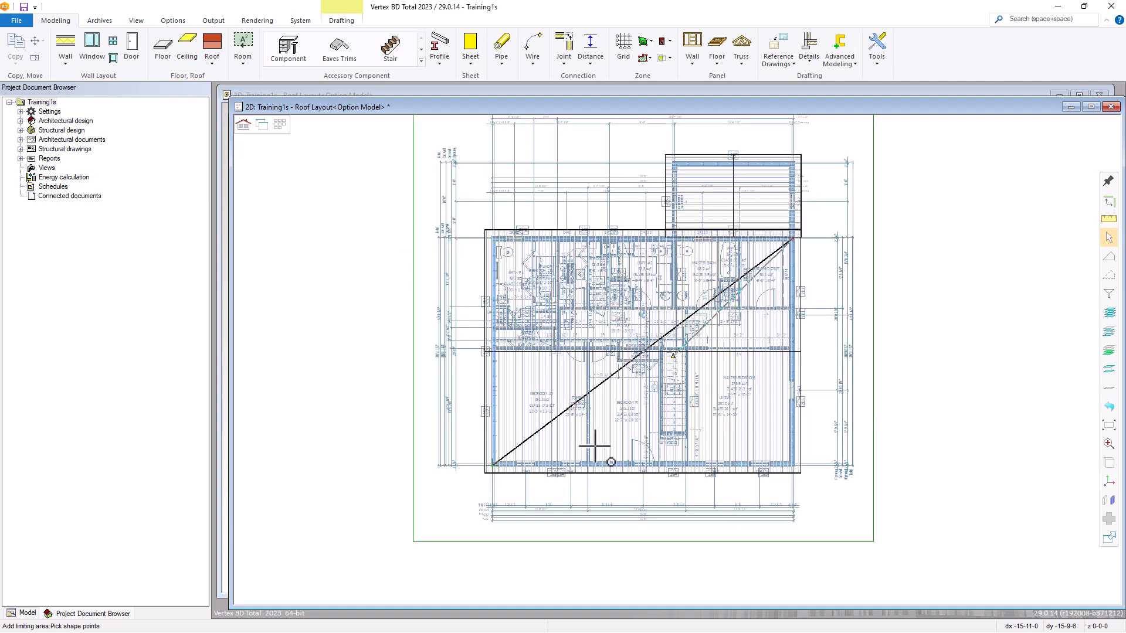
pyautogui.rightClick(819, 269)
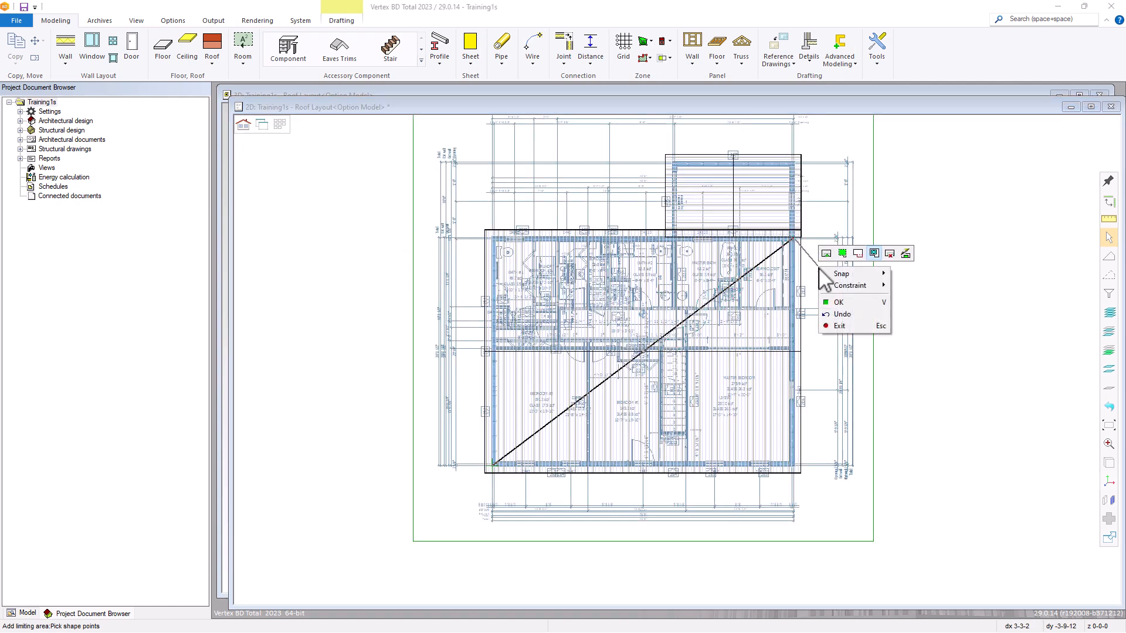
pyautogui.click(849, 303)
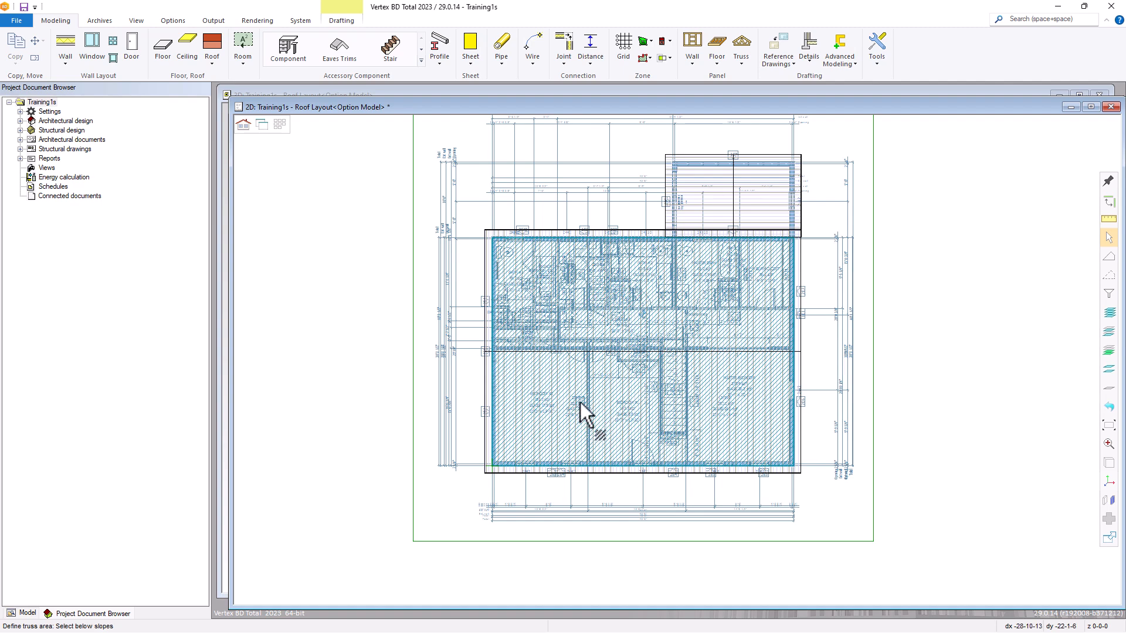
# Accept the limiting plane as the below slope and generate the main roof trusses without selecting any bearing components.
pyautogui.rightClick(562, 388)
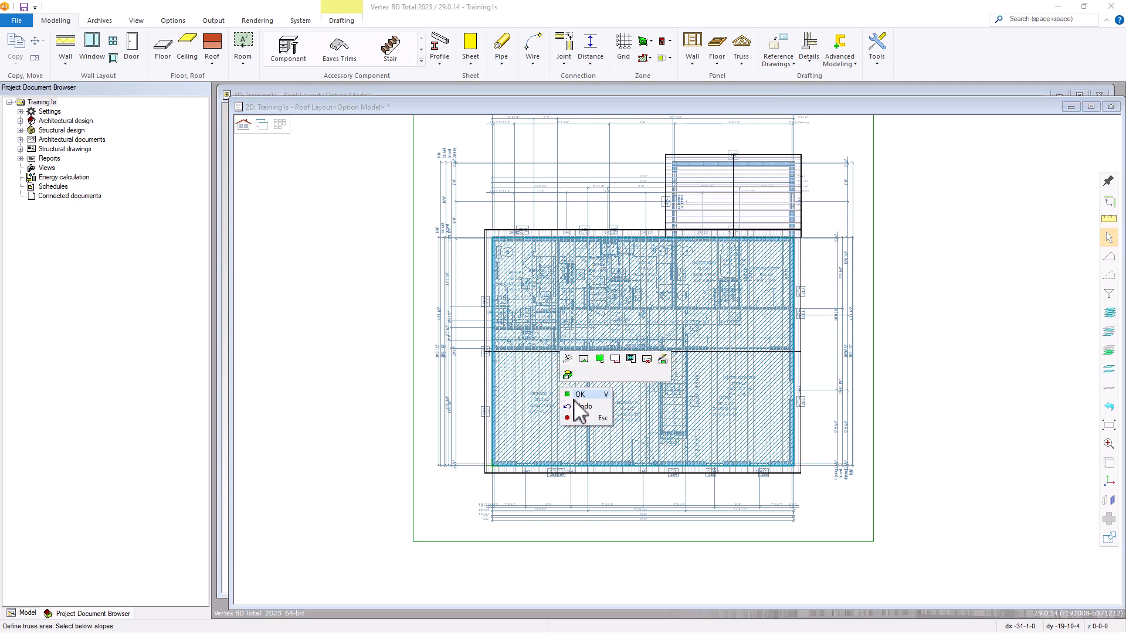
pyautogui.click(580, 395)
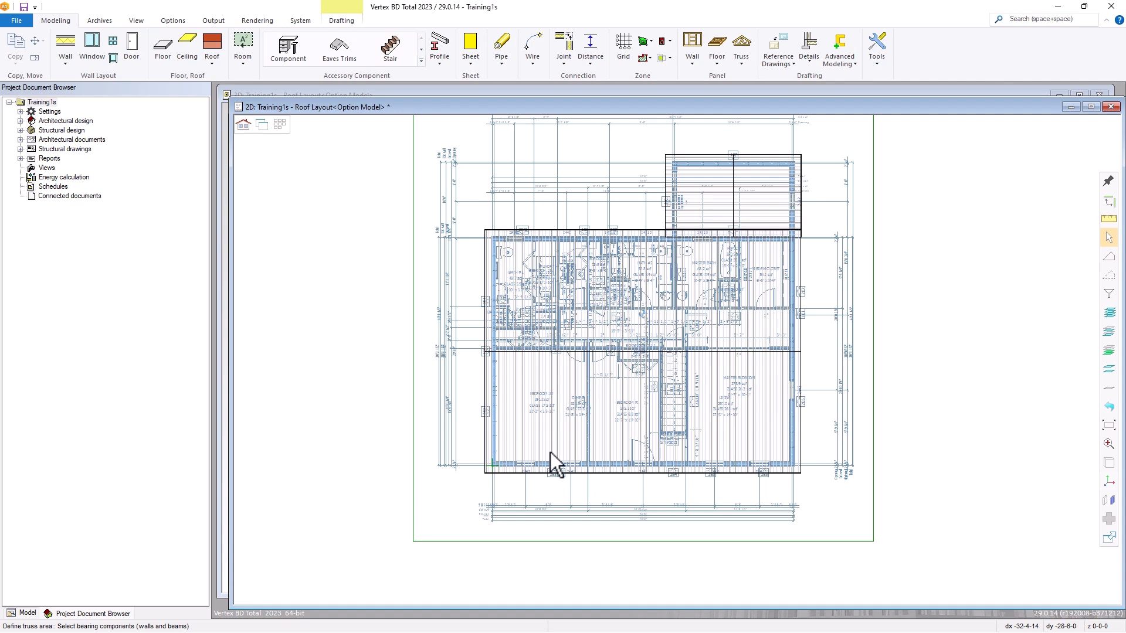
pyautogui.rightClick(555, 431)
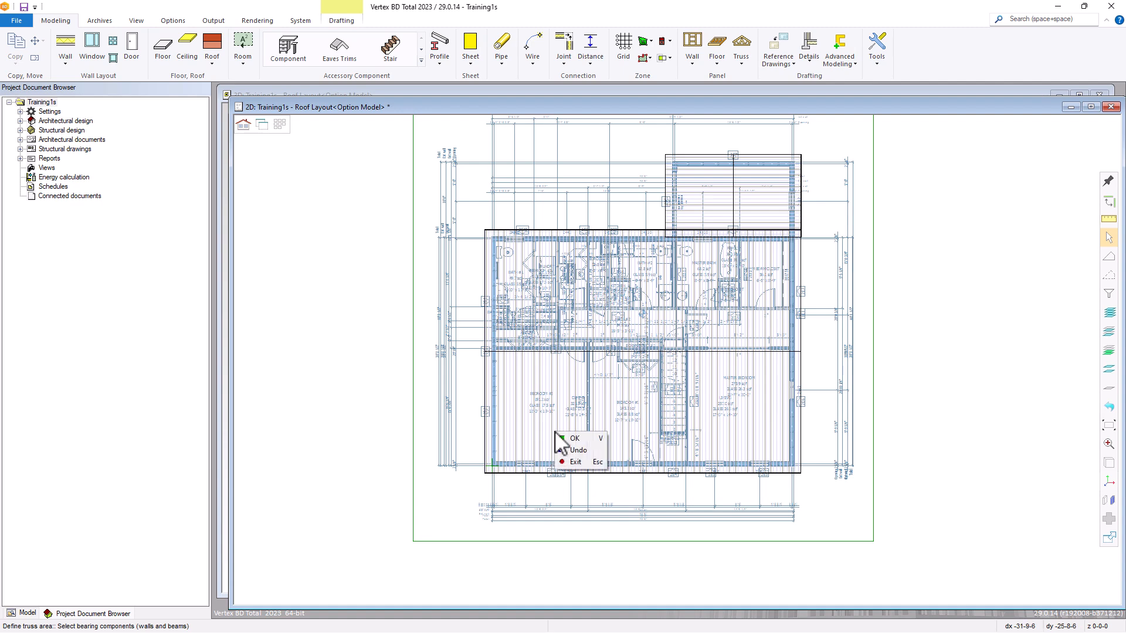
pyautogui.click(574, 438)
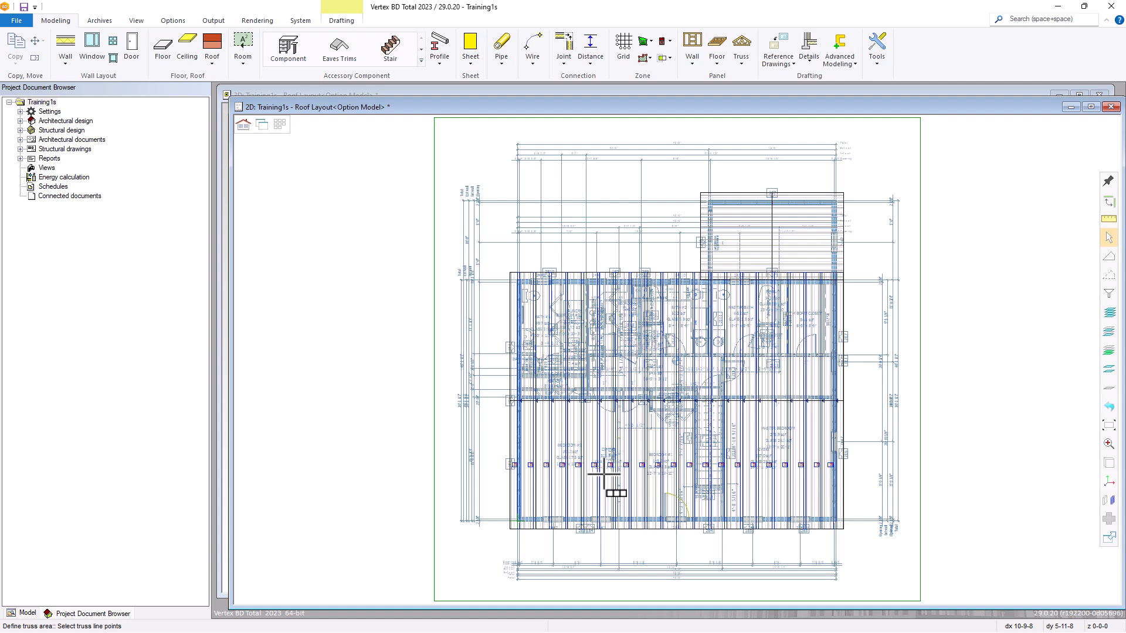
pyautogui.scroll(2, 754, 483)
pyautogui.scroll(1, 698, 372)
pyautogui.scroll(1, 688, 352)
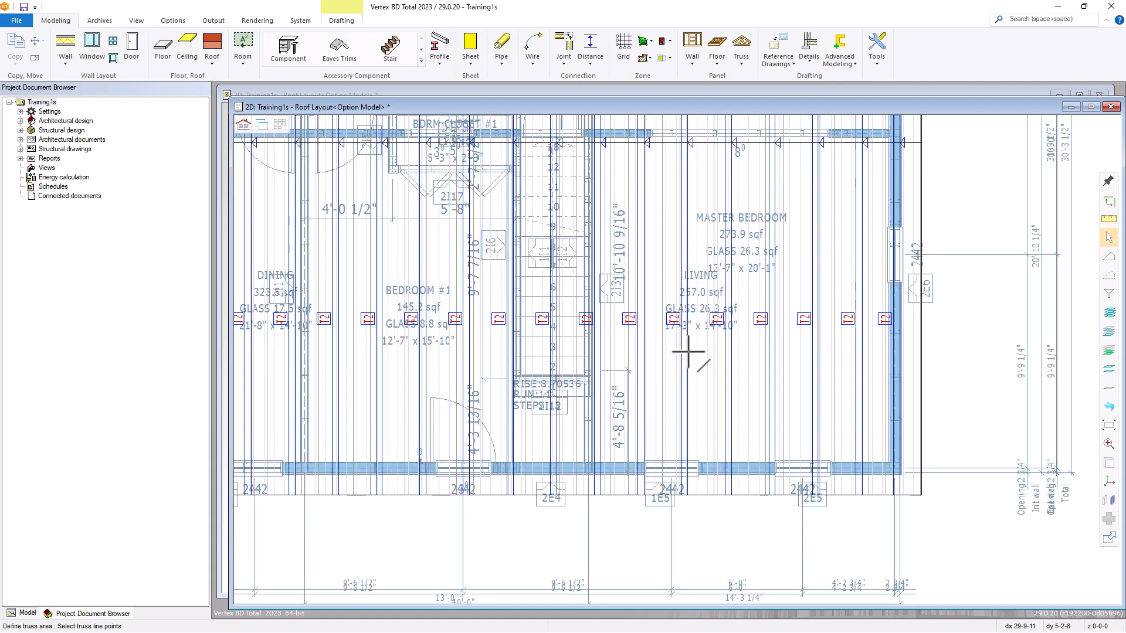
pyautogui.rightClick(655, 354)
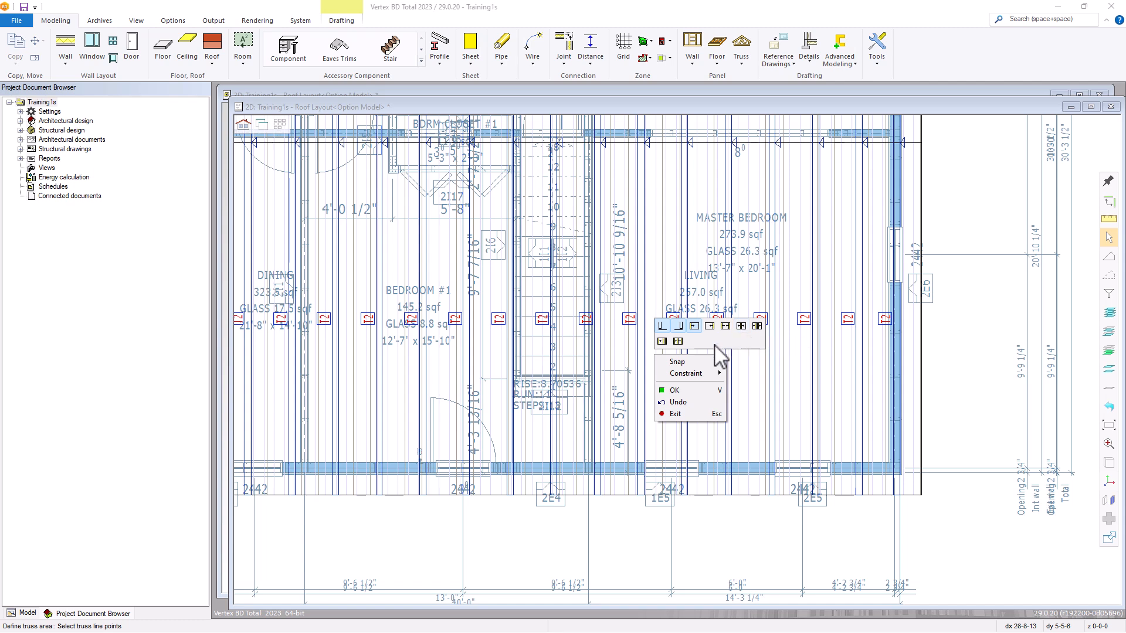
pyautogui.click(700, 390)
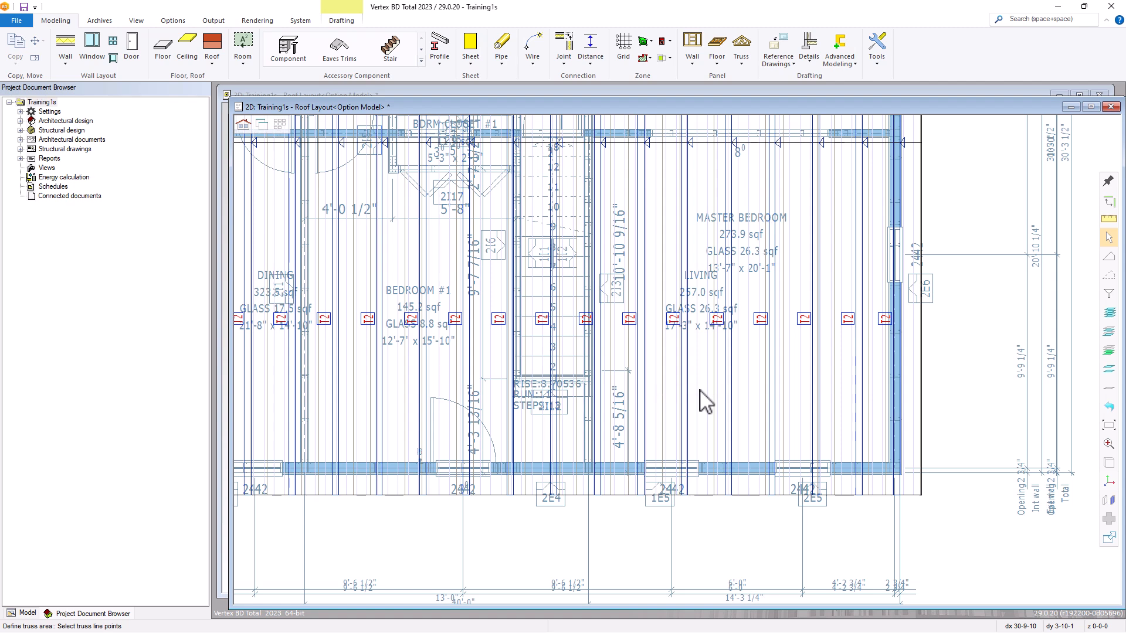
# Show the model in 3D with the main roof's slopes hidden and examine the trusses along the eave and ridge.
pyautogui.click(264, 130)
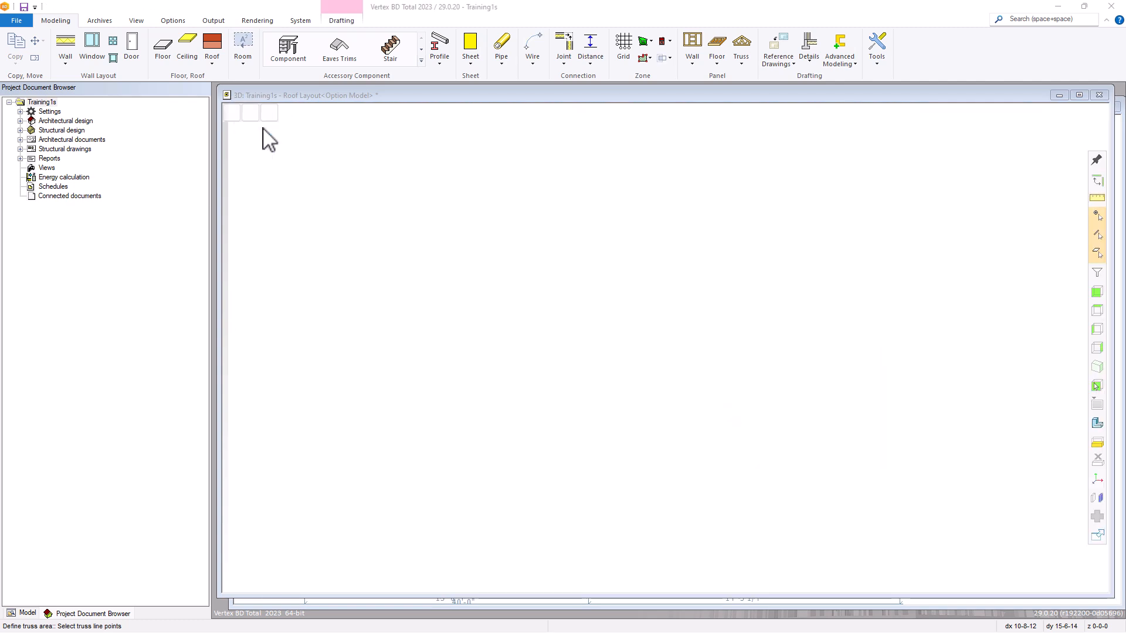
pyautogui.scroll(2, 687, 465)
pyautogui.scroll(2, 644, 340)
pyautogui.click(589, 339)
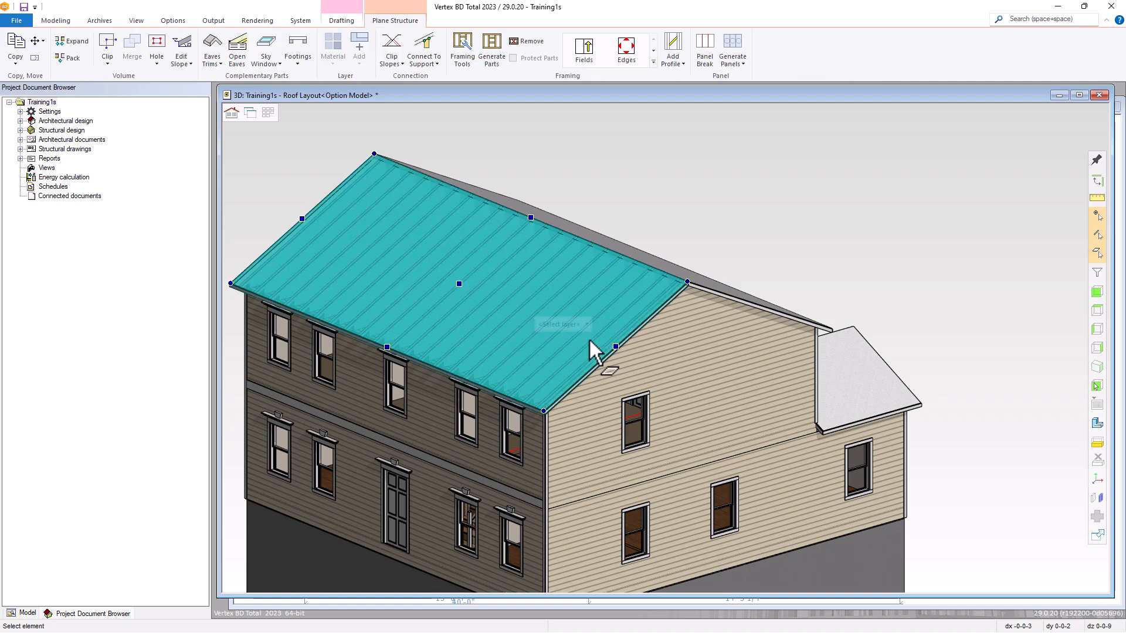
pyautogui.press('Escape')
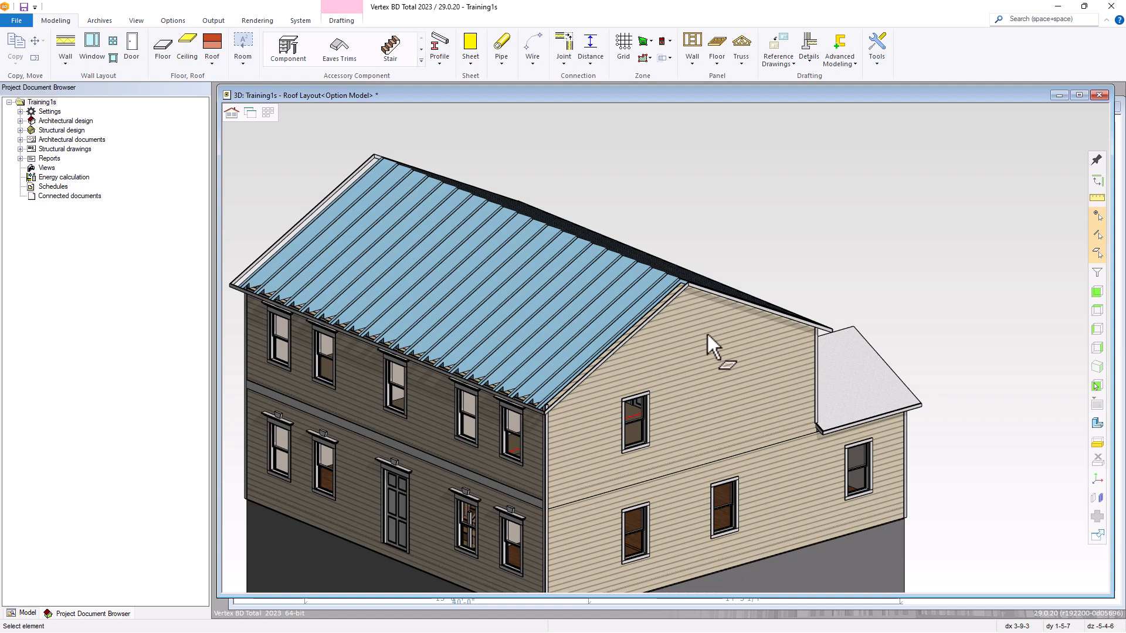
pyautogui.moveTo(622, 293); pyautogui.dragTo(671, 312, button='middle')
pyautogui.scroll(1, 516, 350)
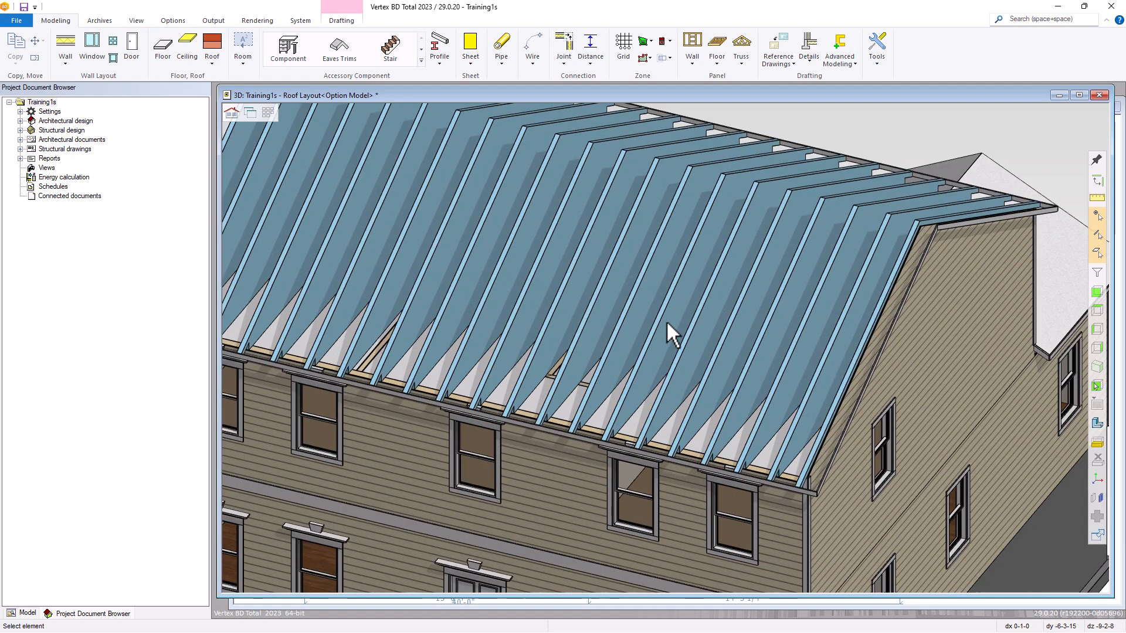
pyautogui.scroll(-1, 666, 328)
pyautogui.scroll(1, 610, 346)
pyautogui.scroll(1, 610, 339)
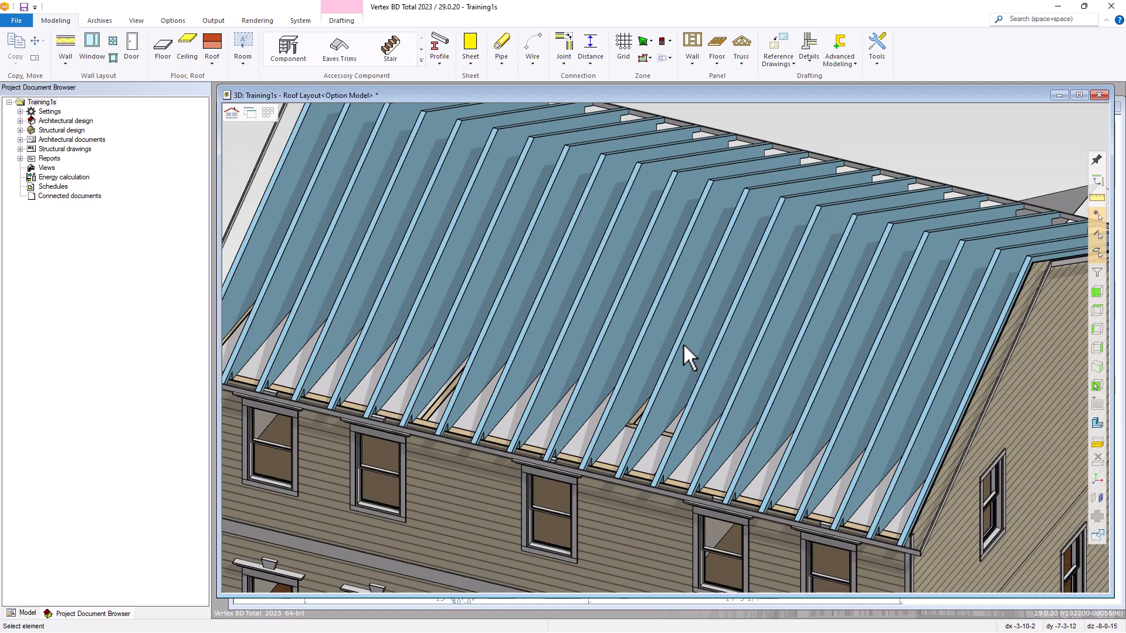
# Restore the main roof's hidden slopes in 3D and return to the 2D roof layout.
pyautogui.rightClick(849, 153)
pyautogui.click(868, 155)
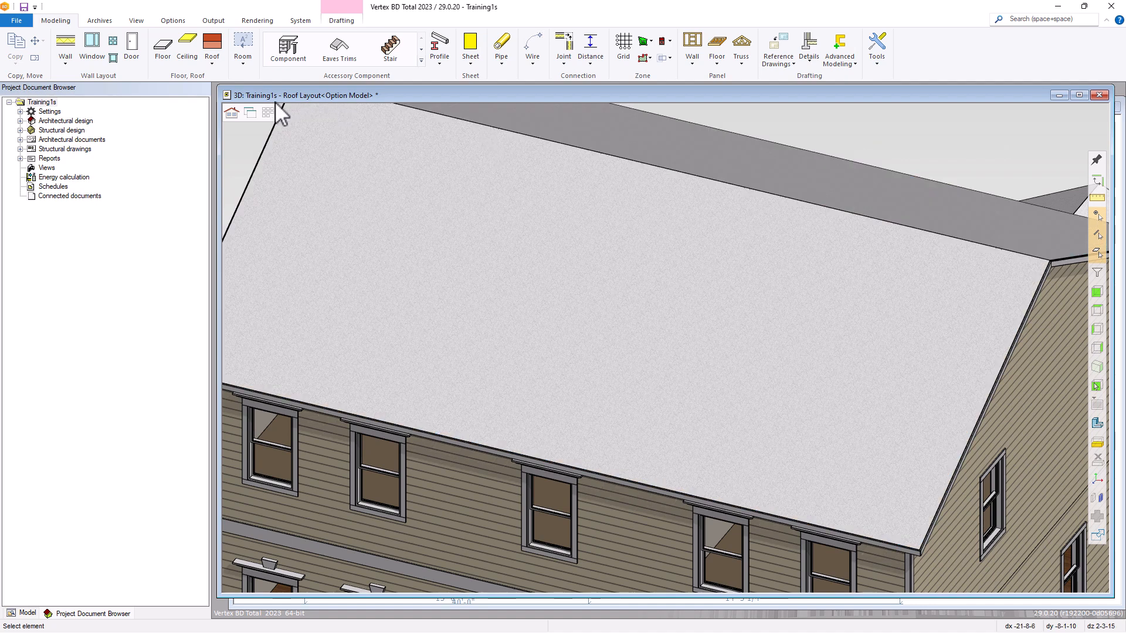
pyautogui.click(249, 112)
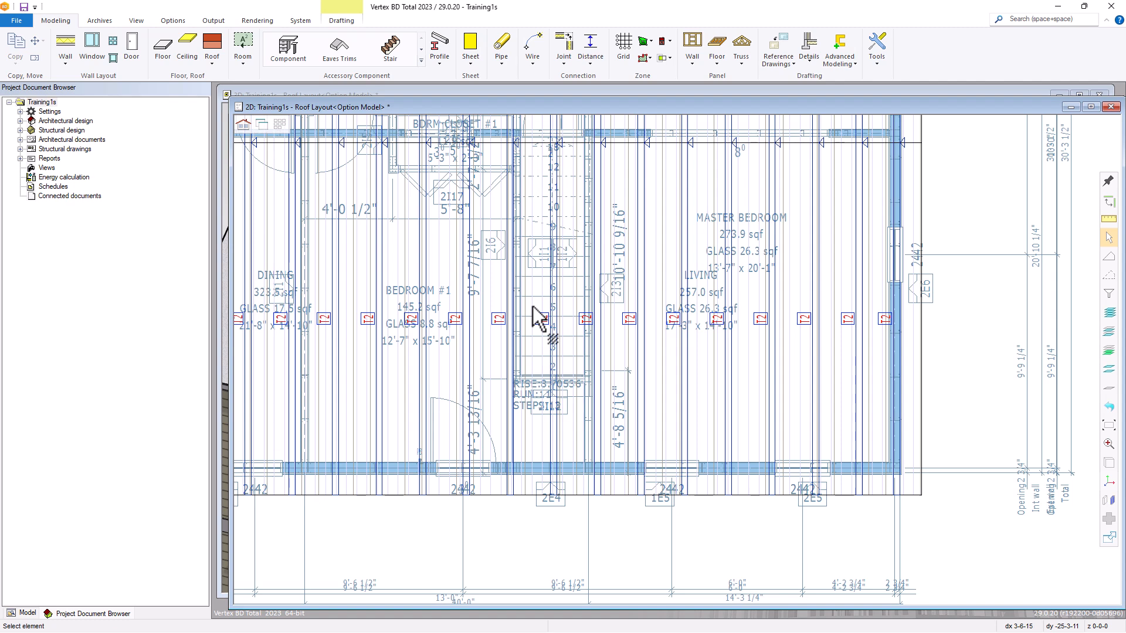
# Start a truss area for the smaller adjoining roof, accepting the STD shape, 3.5-inch thickness and 24-inch spacing.
pyautogui.middleClick(532, 306)
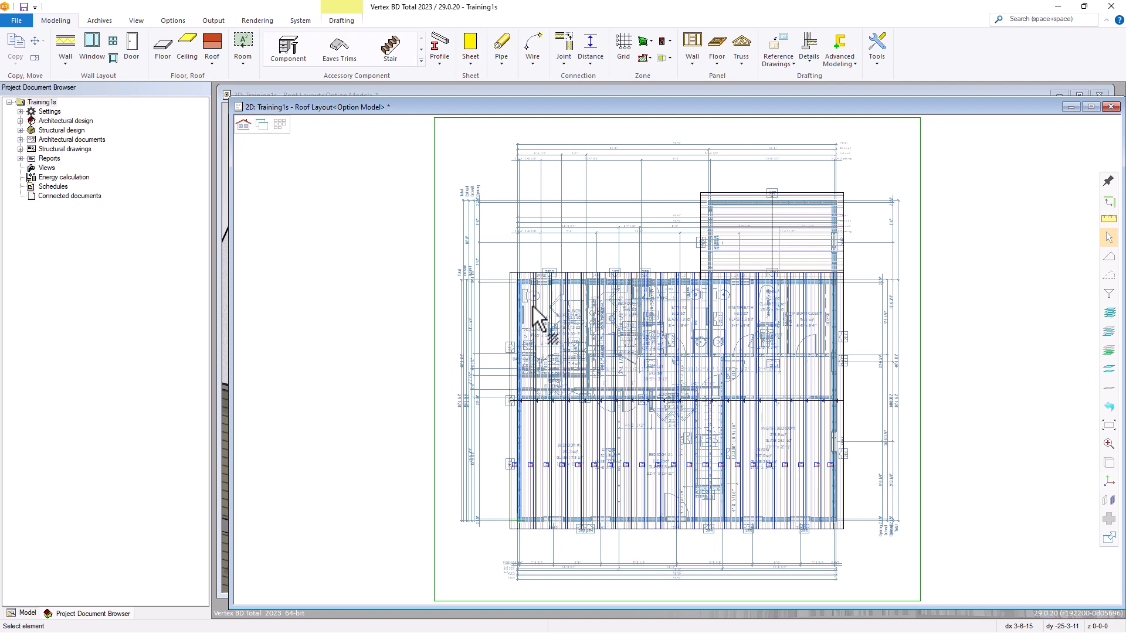
pyautogui.scroll(5, 773, 236)
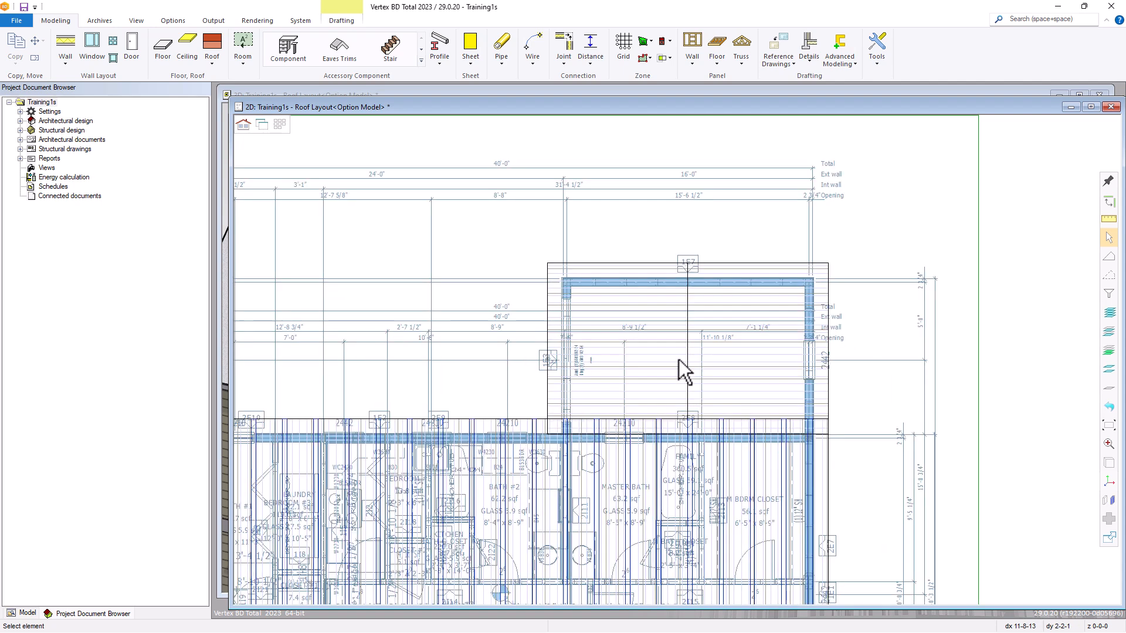
pyautogui.scroll(2, 679, 353)
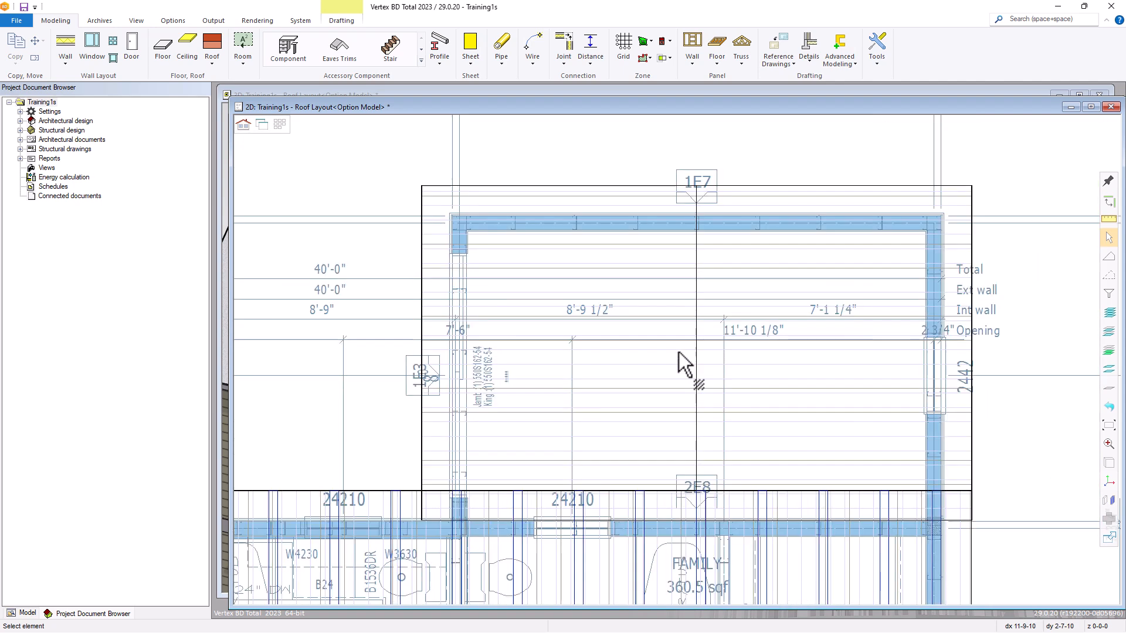
pyautogui.click(743, 59)
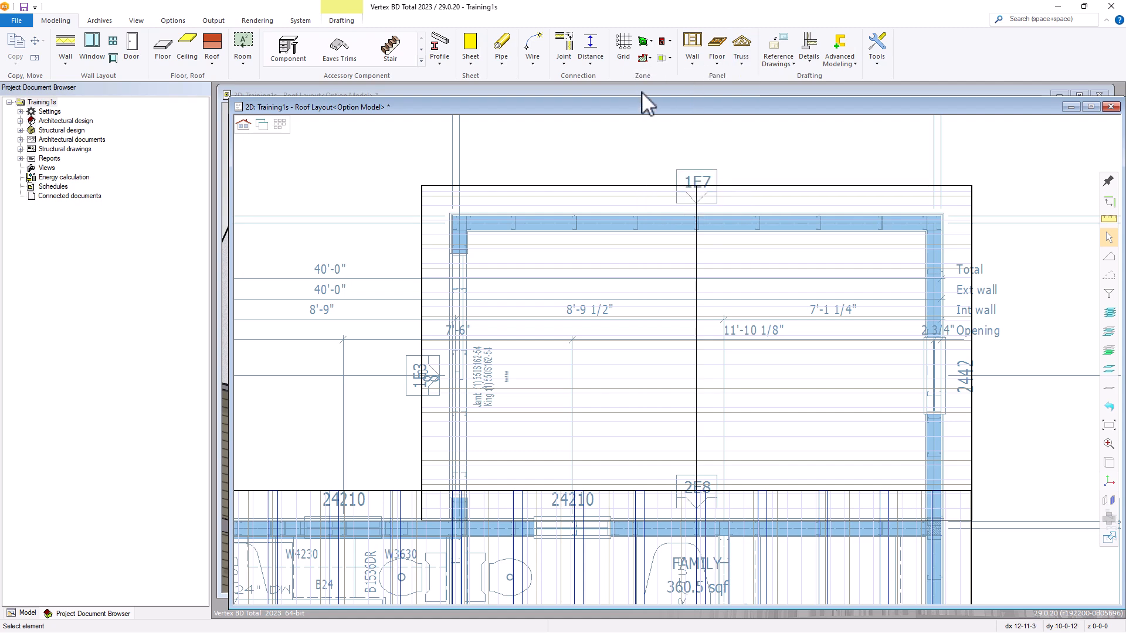
pyautogui.click(643, 93)
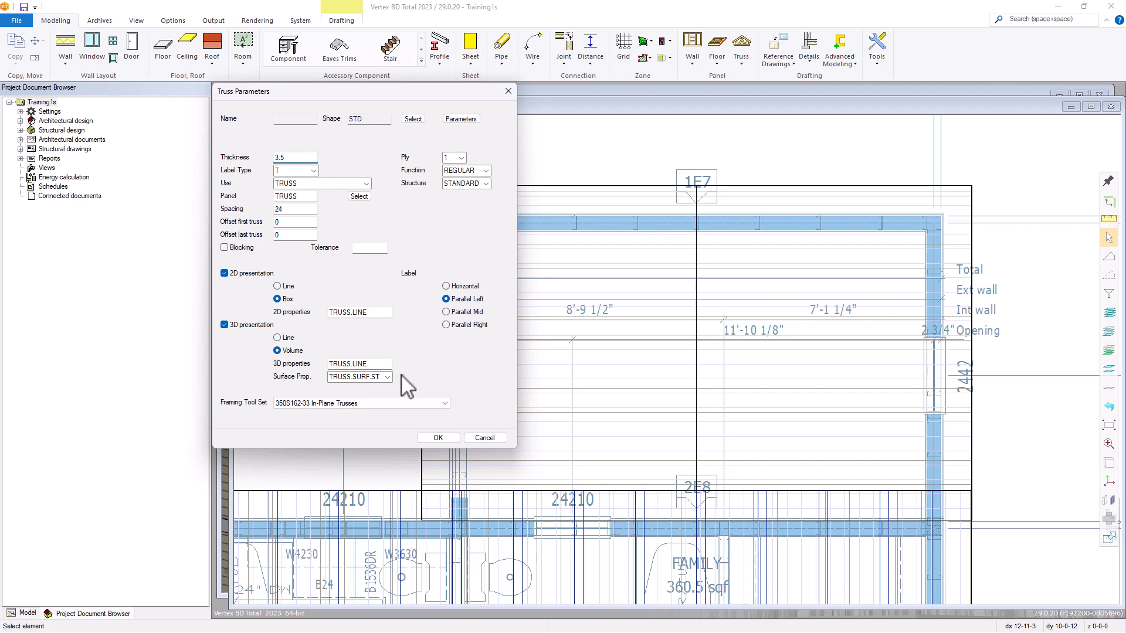
pyautogui.click(438, 438)
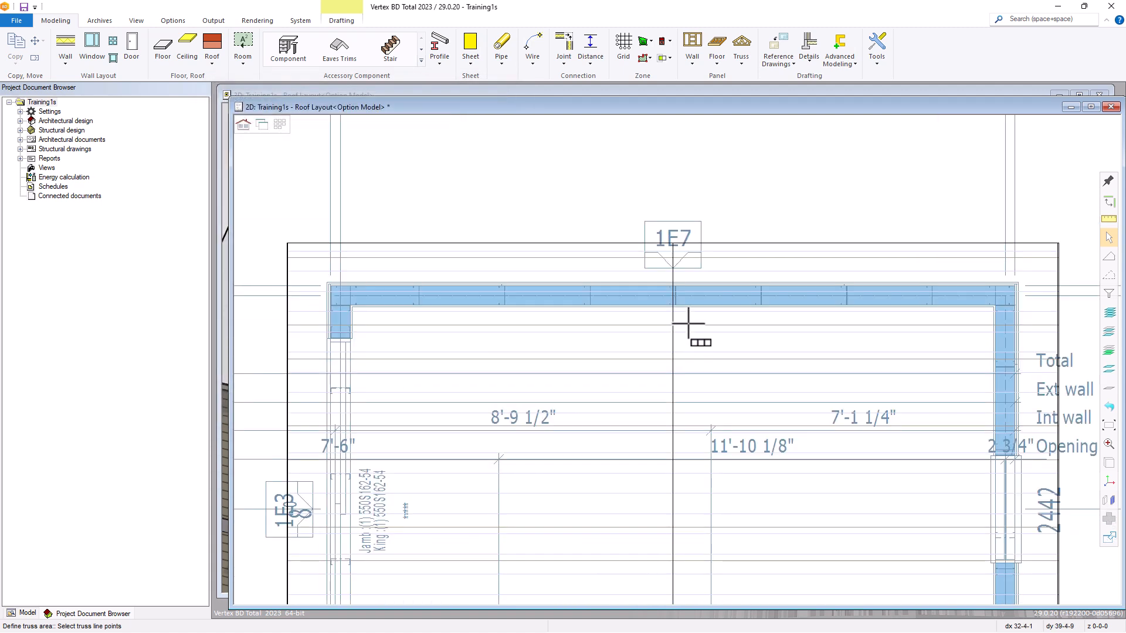
# Draw the truss line beside the smaller roof's ridge, from the end wall's outer framing face to the roof edge at the main building wall.
pyautogui.scroll(1, 689, 323)
pyautogui.scroll(2, 681, 358)
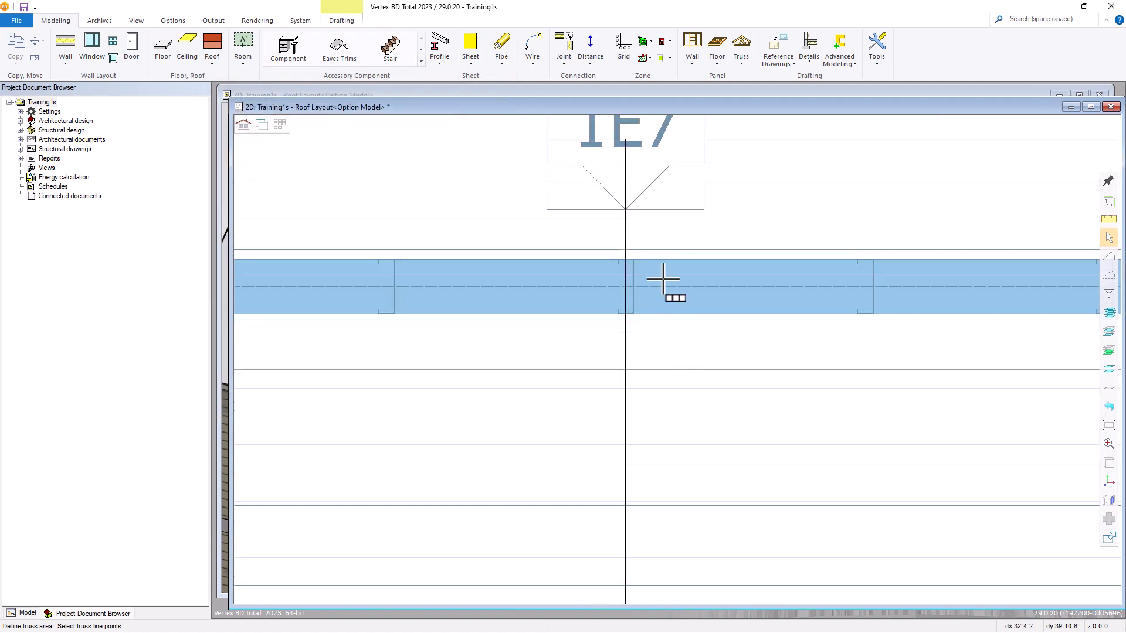
pyautogui.click(636, 258)
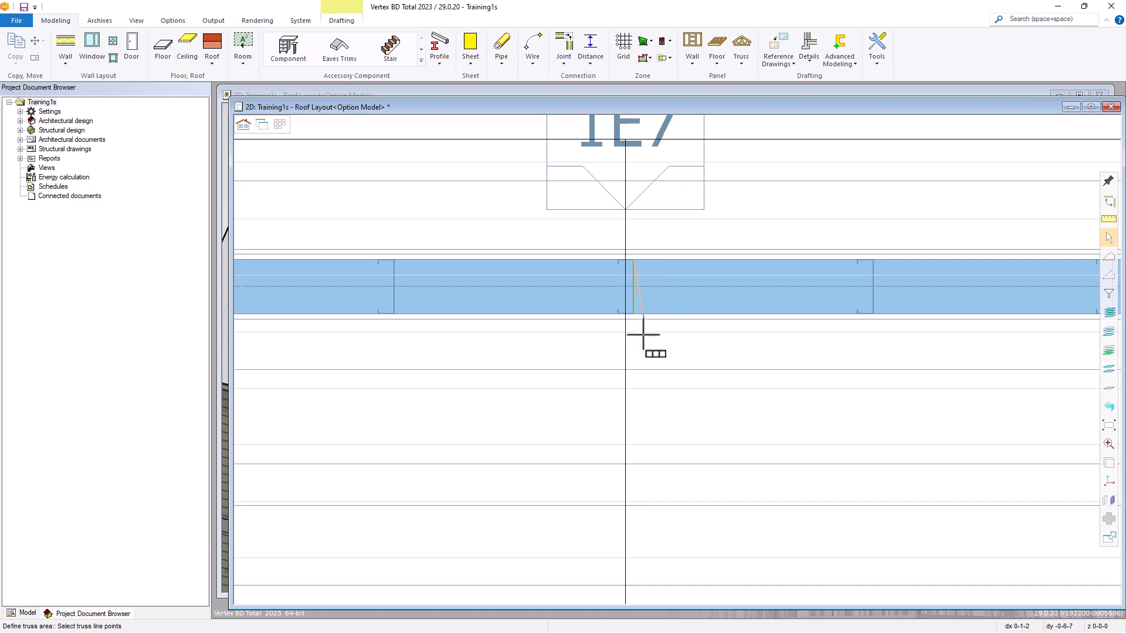
pyautogui.scroll(-3, 649, 394)
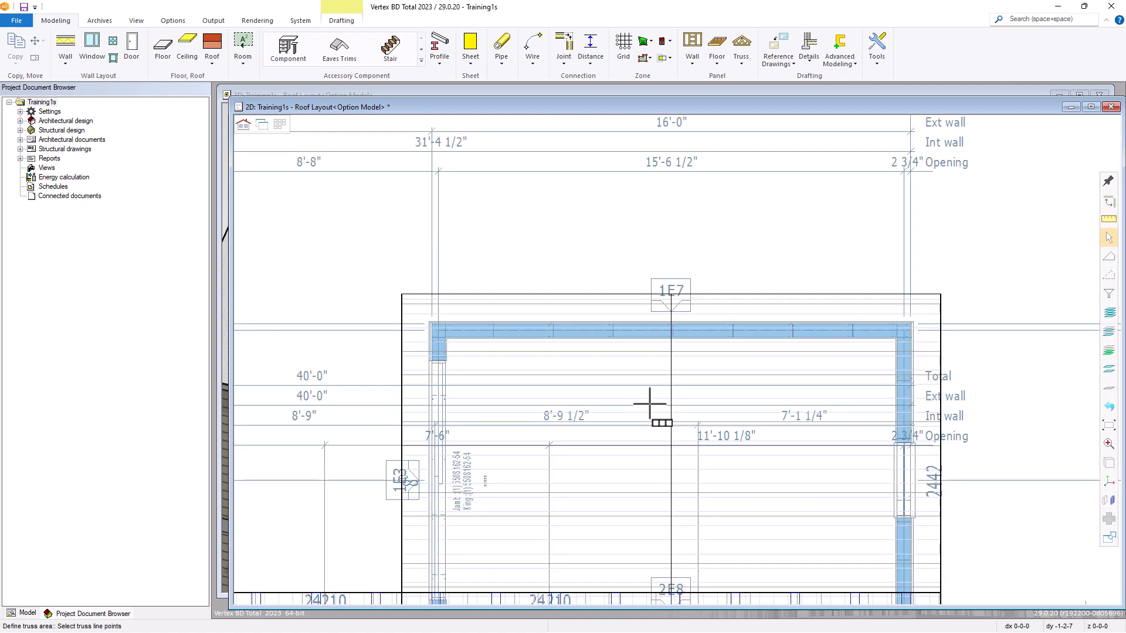
pyautogui.scroll(-1, 678, 370)
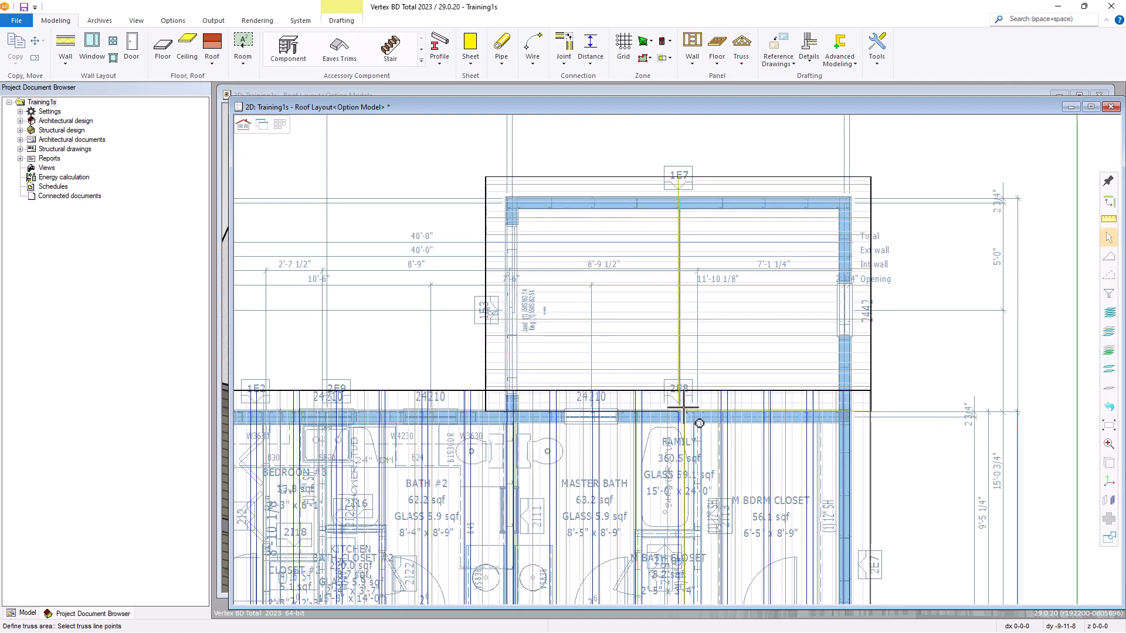
pyautogui.scroll(5, 673, 367)
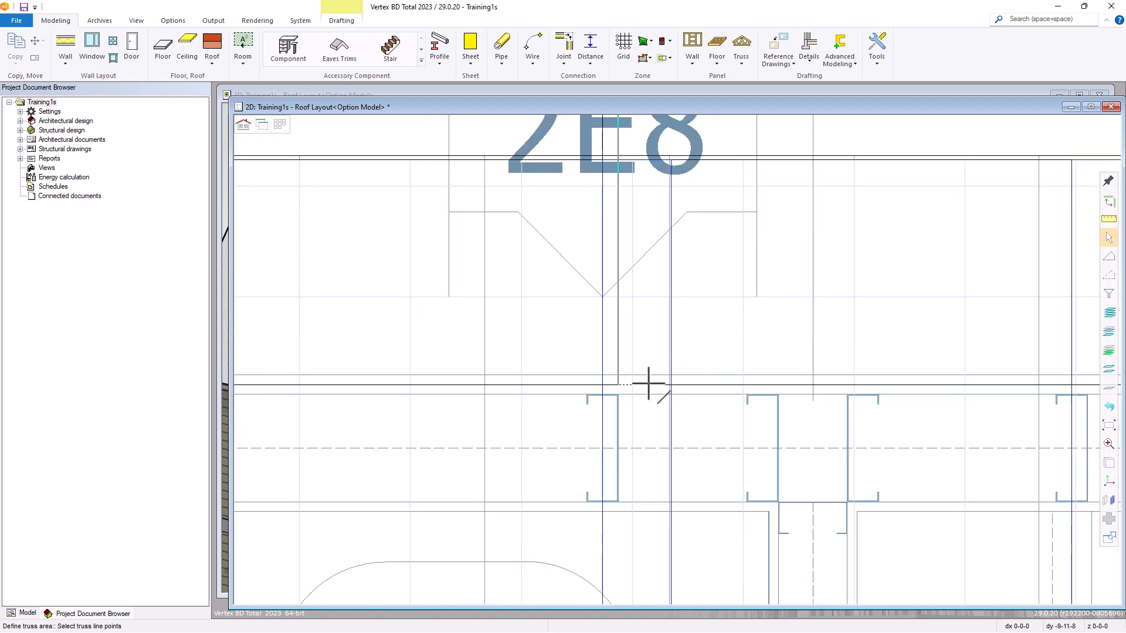
pyautogui.click(654, 387)
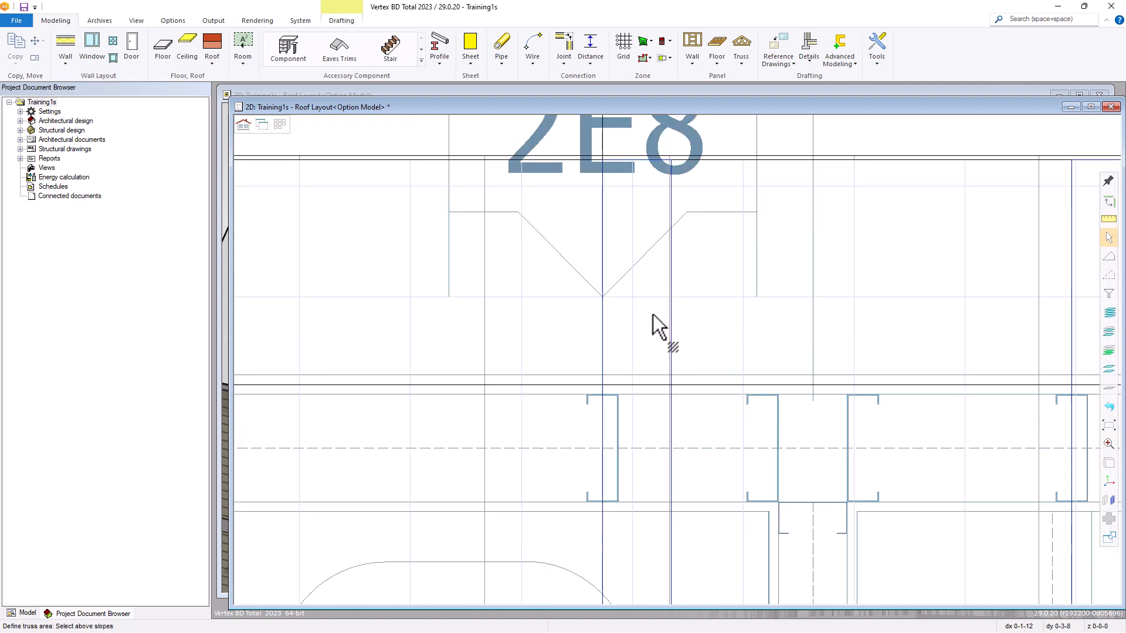
# Select both slopes of the smaller adjoining roof as the above slopes and accept them.
pyautogui.scroll(-2, 646, 302)
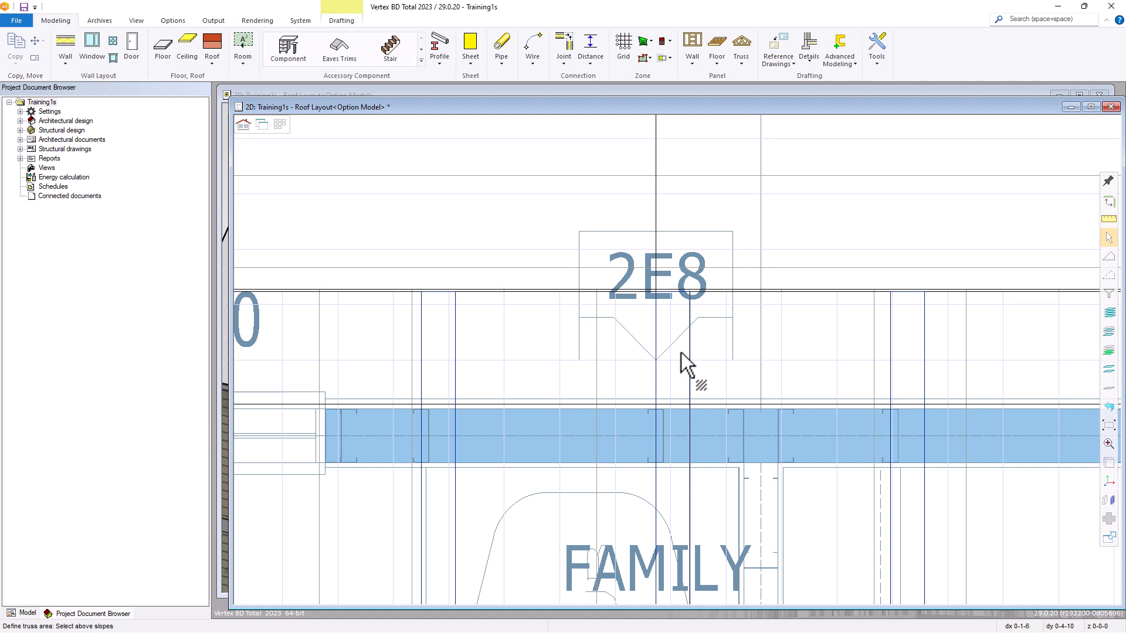
pyautogui.scroll(-1, 681, 353)
pyautogui.scroll(-3, 681, 344)
pyautogui.scroll(1, 682, 333)
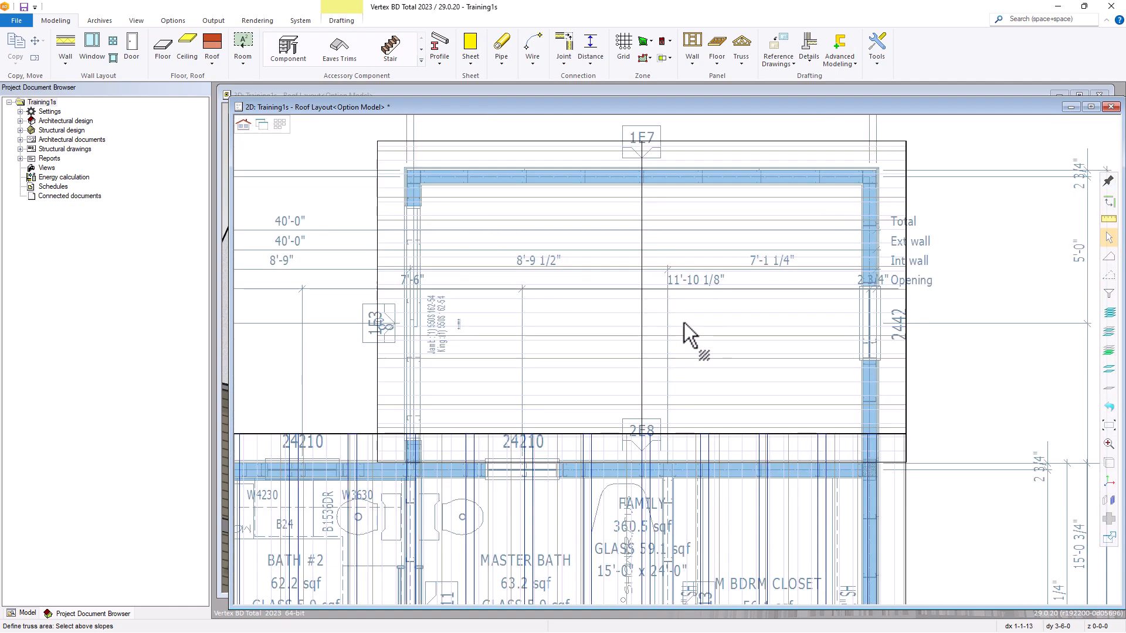
pyautogui.click(604, 316)
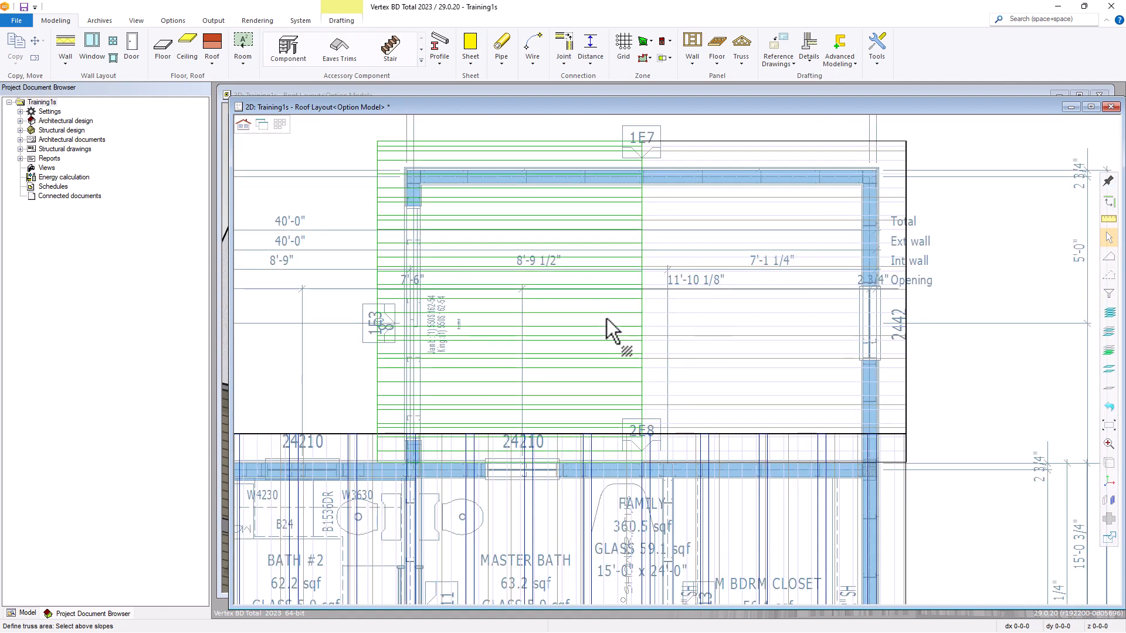
pyautogui.click(750, 326)
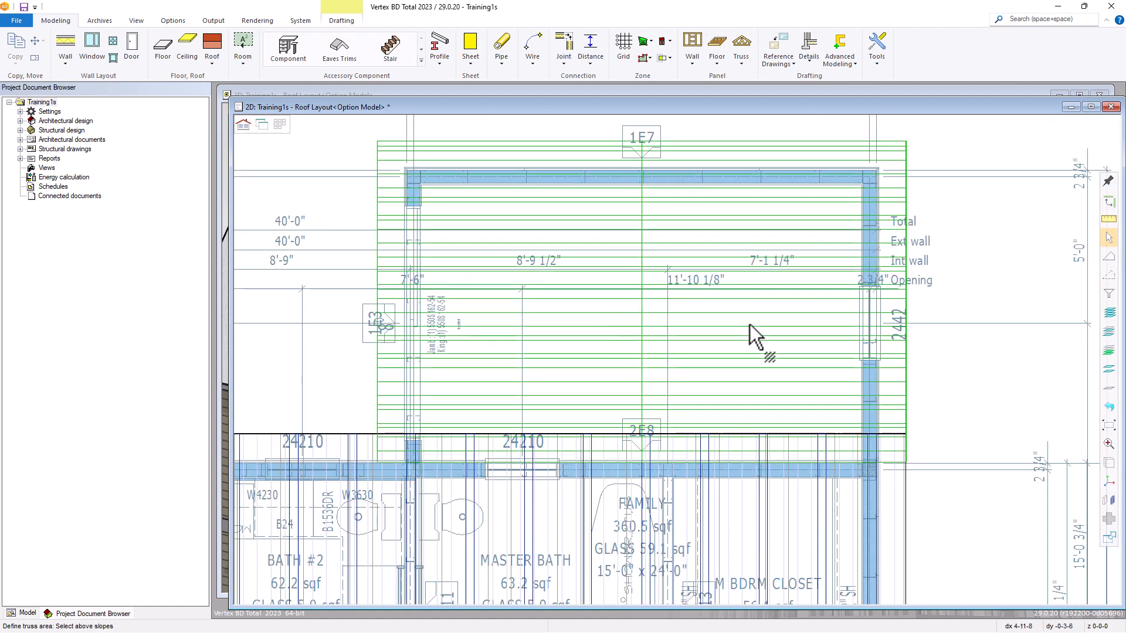
pyautogui.rightClick(713, 319)
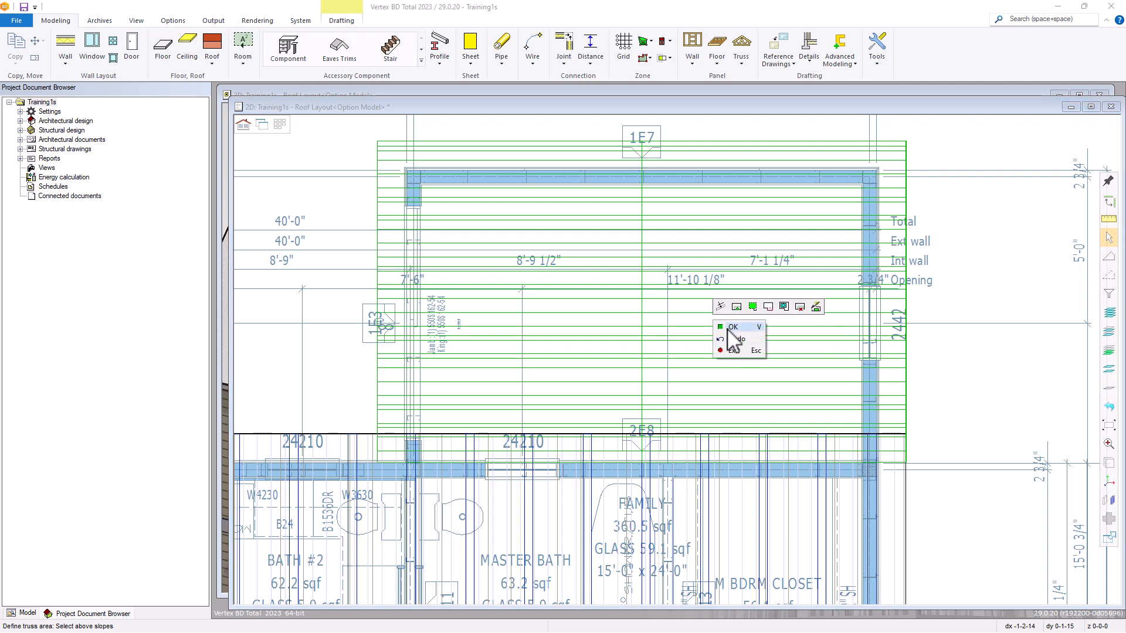
pyautogui.click(731, 327)
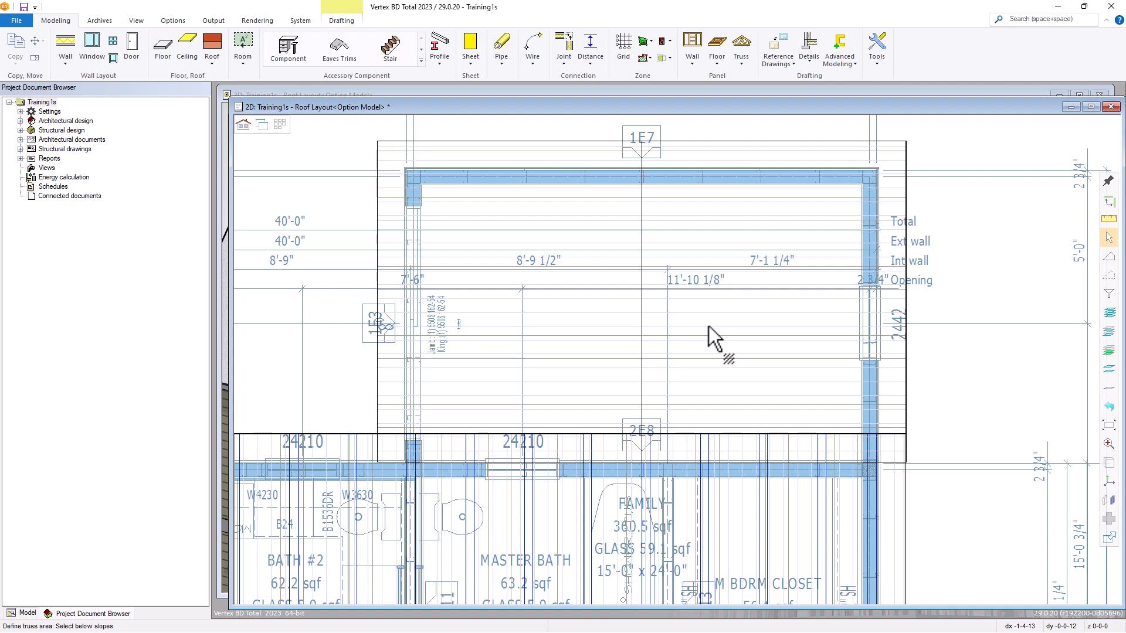
# Start a limiting plane for the below slopes, taking its plate height from the smaller building's glazed side wall in the 3D window.
pyautogui.rightClick(709, 326)
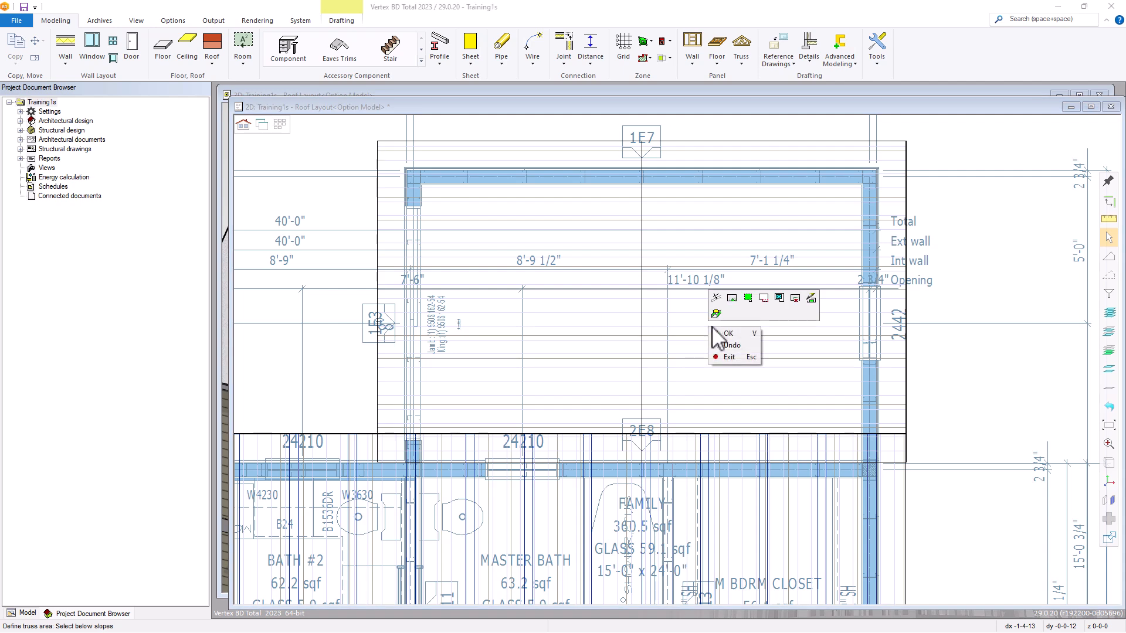
pyautogui.click(780, 298)
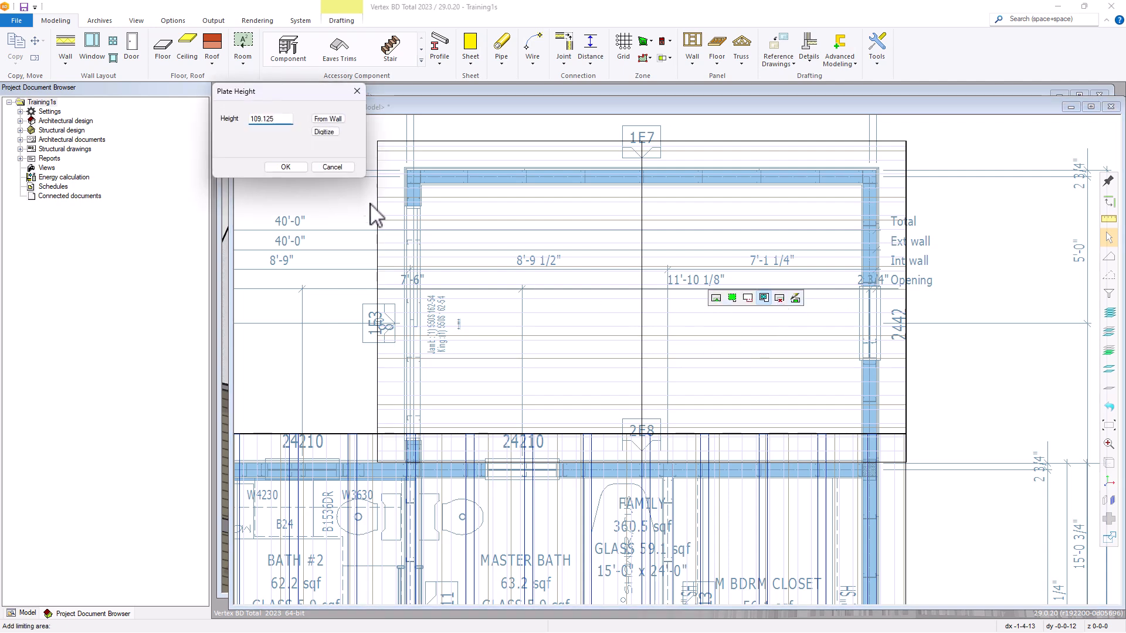
pyautogui.click(328, 120)
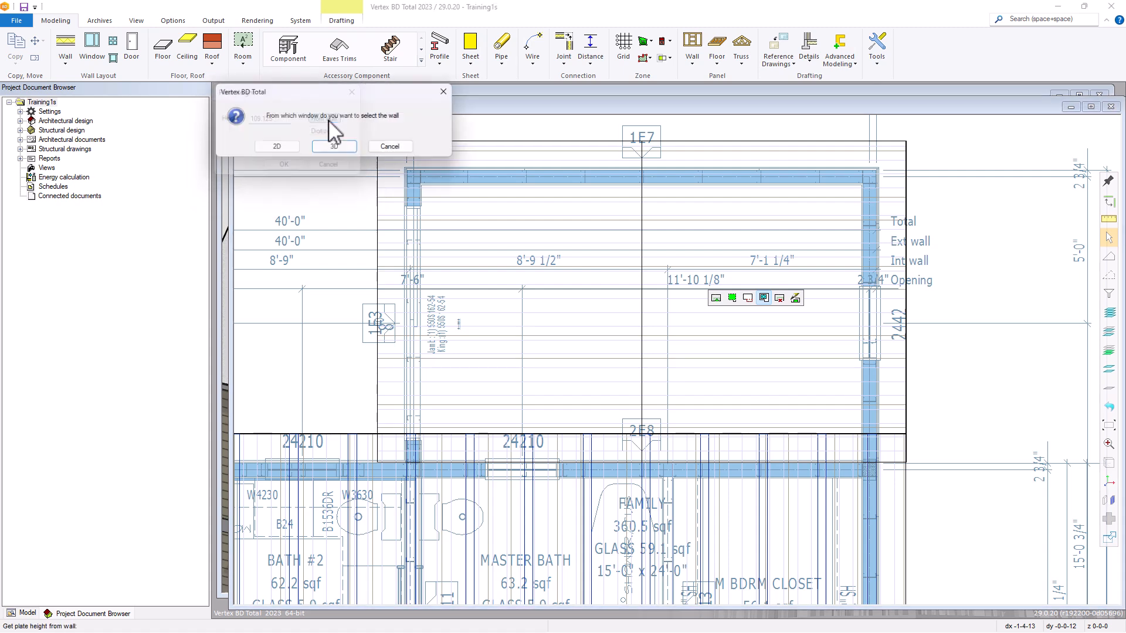
pyautogui.click(332, 149)
pyautogui.moveTo(649, 337); pyautogui.dragTo(474, 337, button='middle')
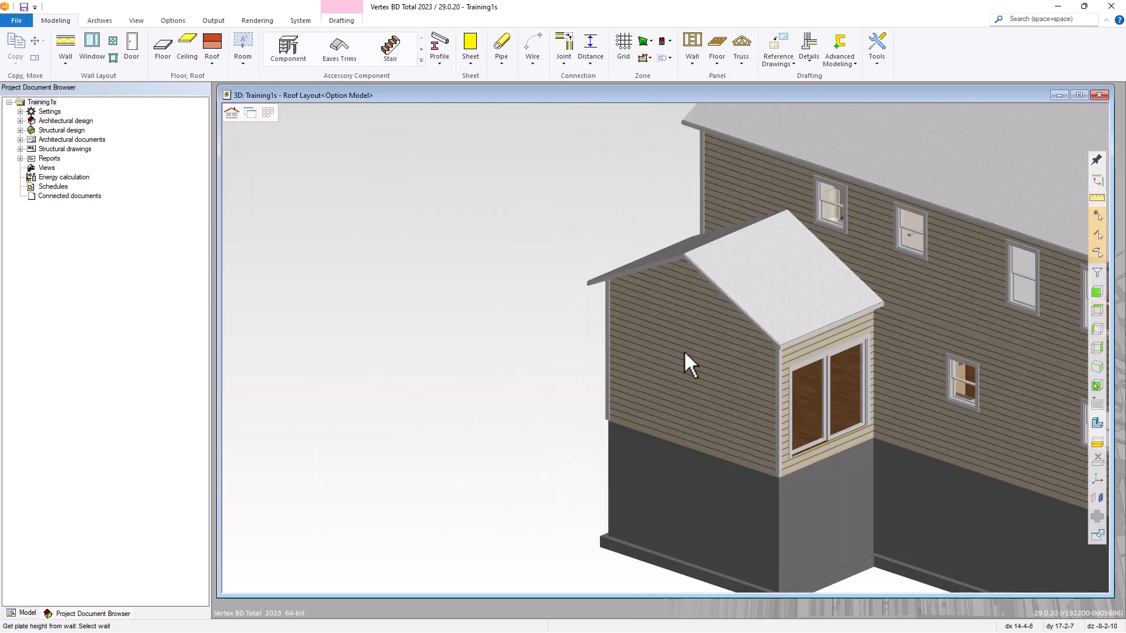
pyautogui.click(835, 335)
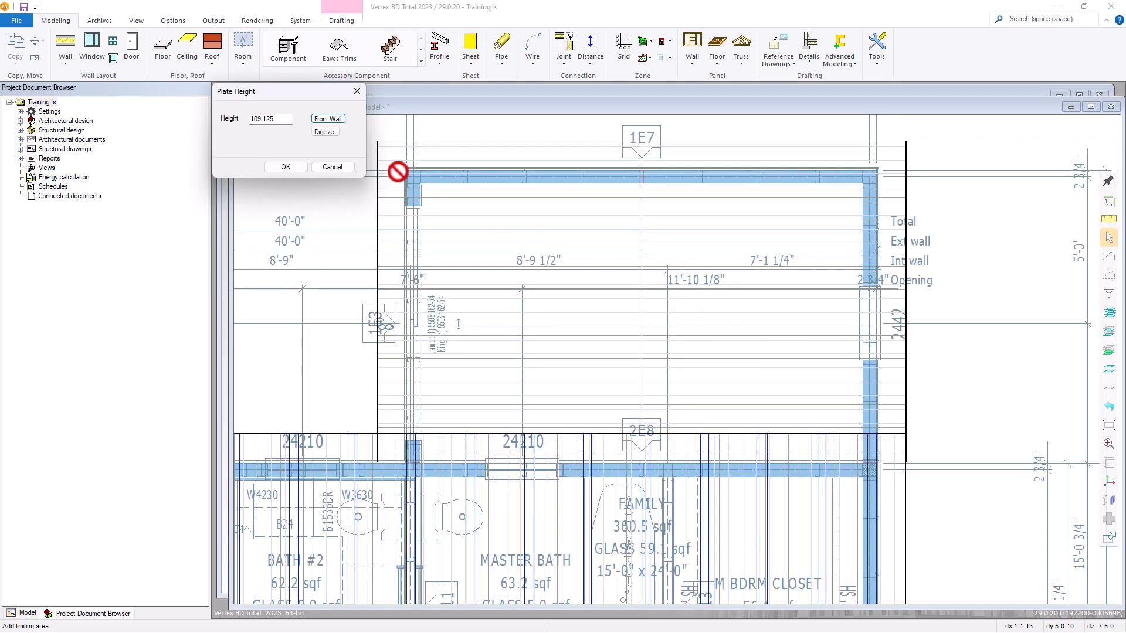
pyautogui.click(286, 167)
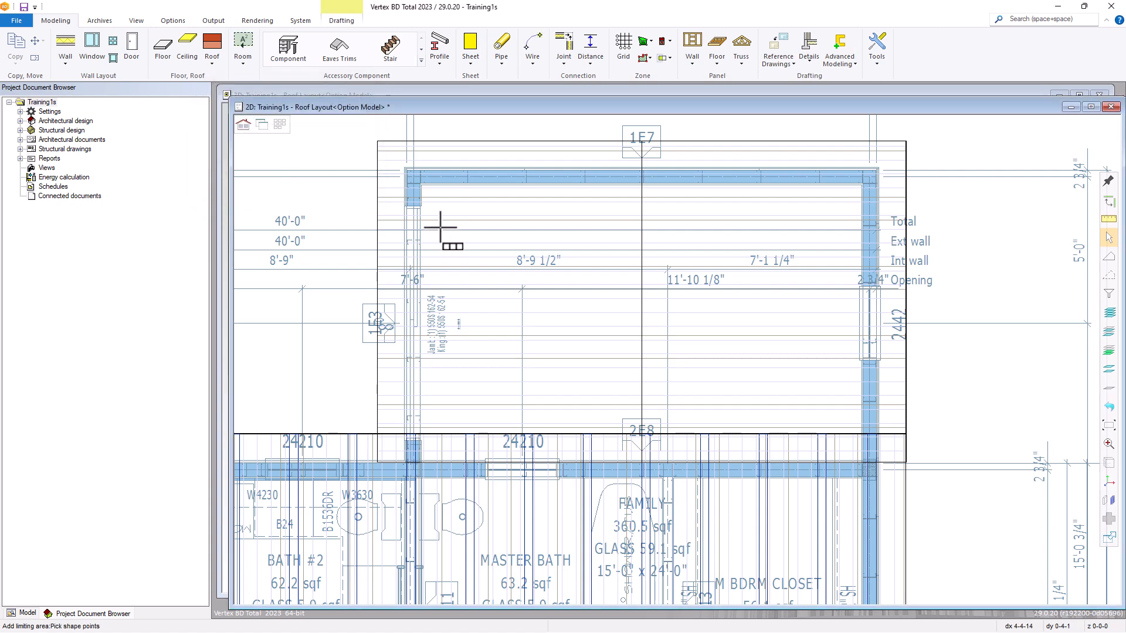
# Draw the limiting area diagonally between the smaller building's lower-left and upper-right wall framing corners and accept it as the below slope.
pyautogui.scroll(3, 416, 478)
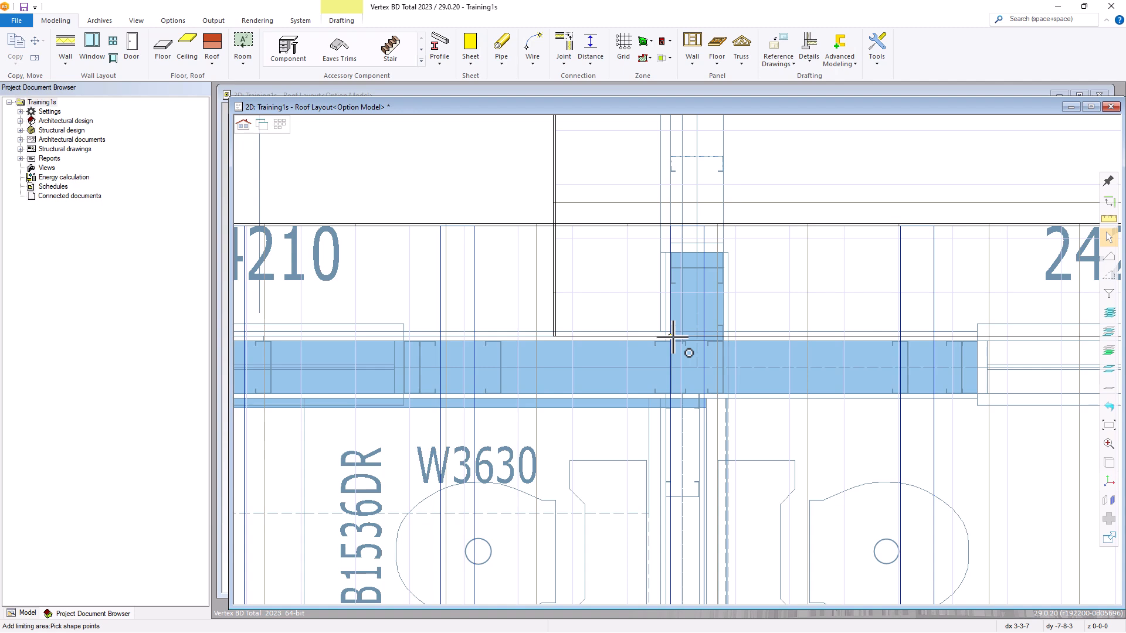
pyautogui.click(674, 359)
pyautogui.scroll(-4, 674, 359)
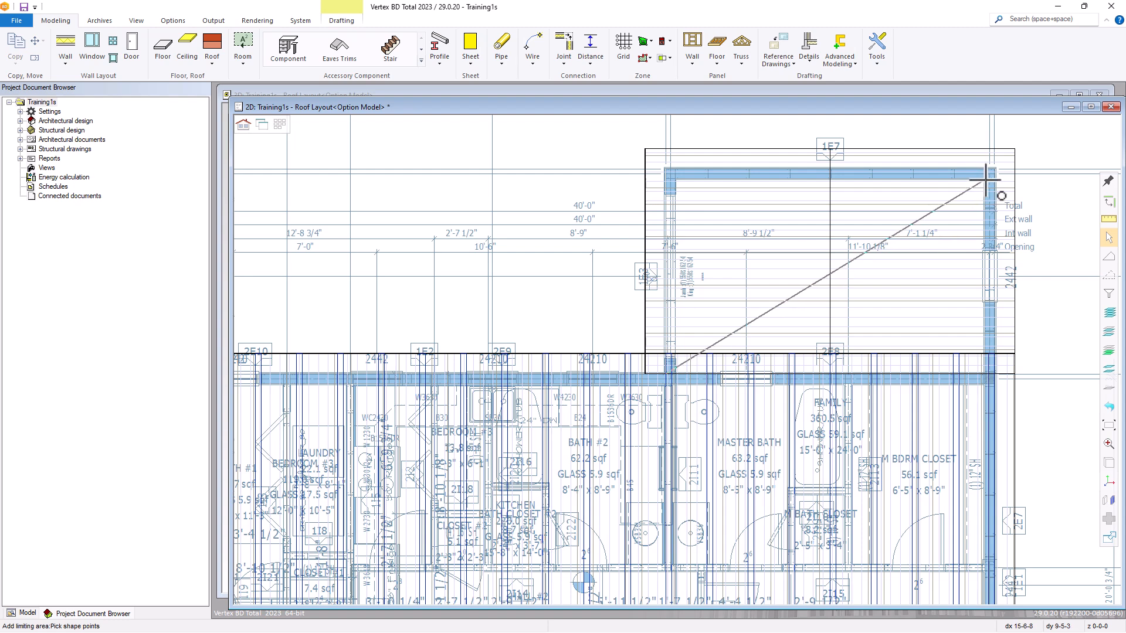
pyautogui.scroll(5, 997, 193)
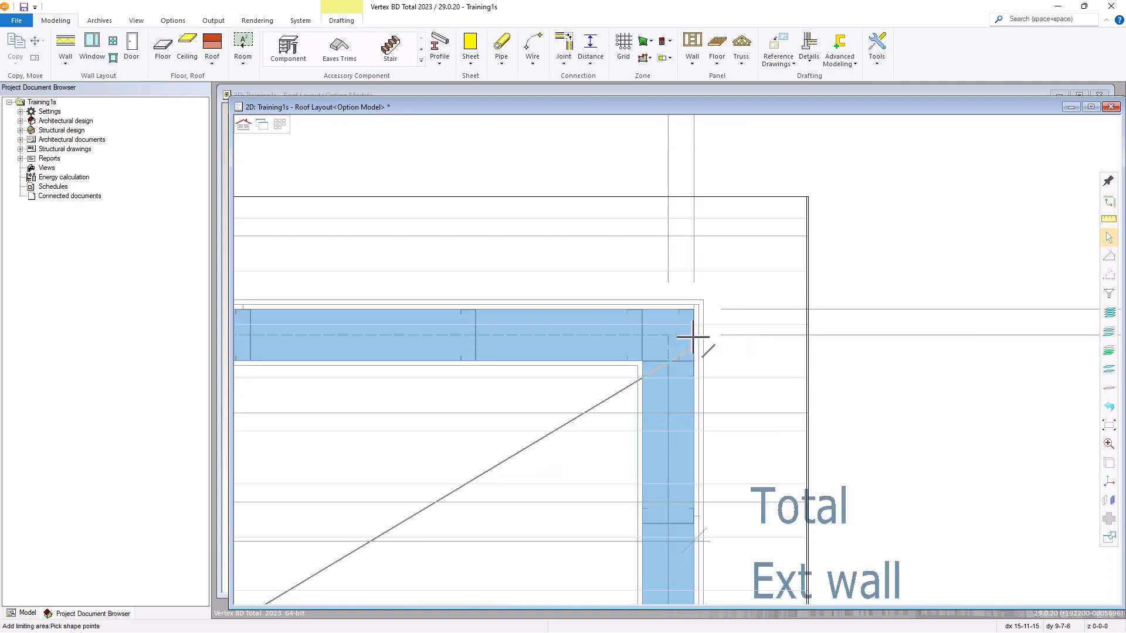
pyautogui.click(699, 309)
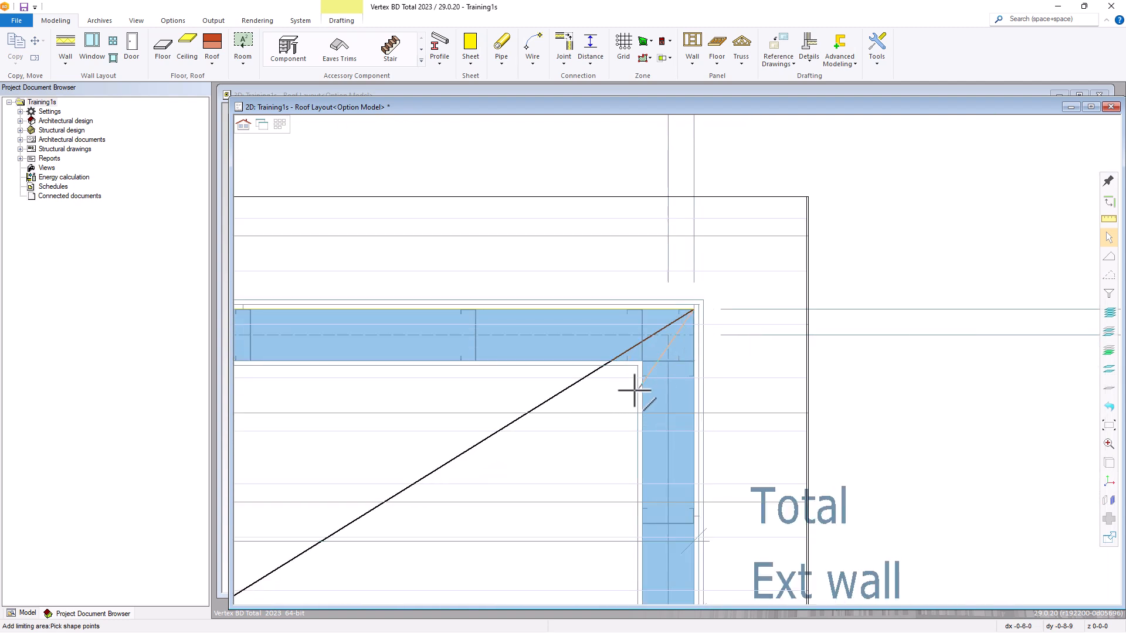
pyautogui.scroll(-4, 686, 355)
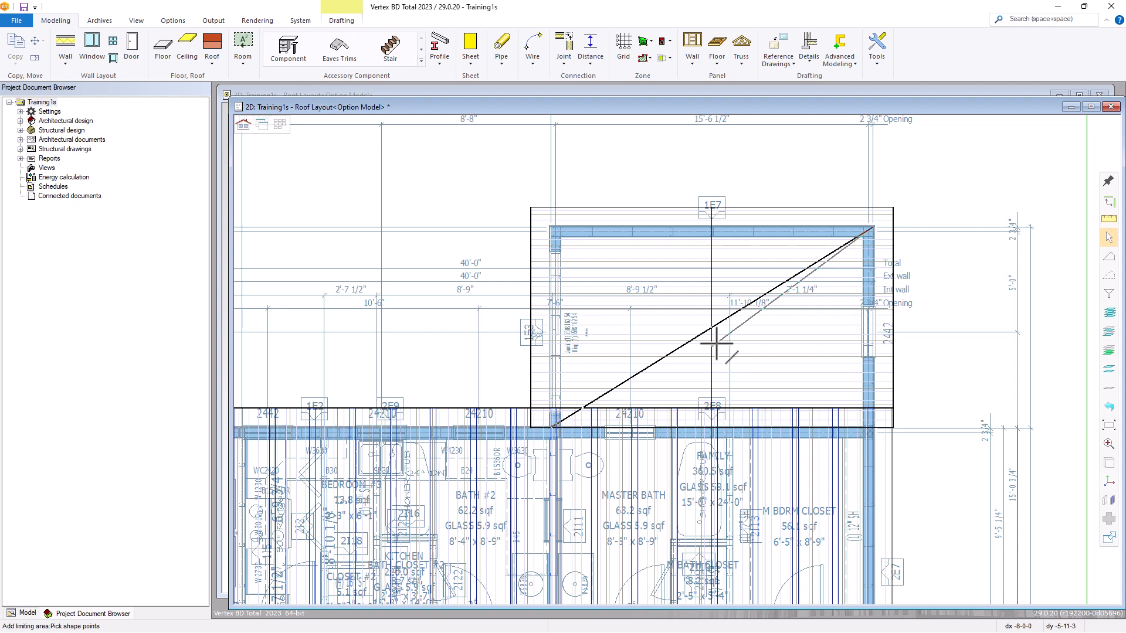
pyautogui.rightClick(716, 343)
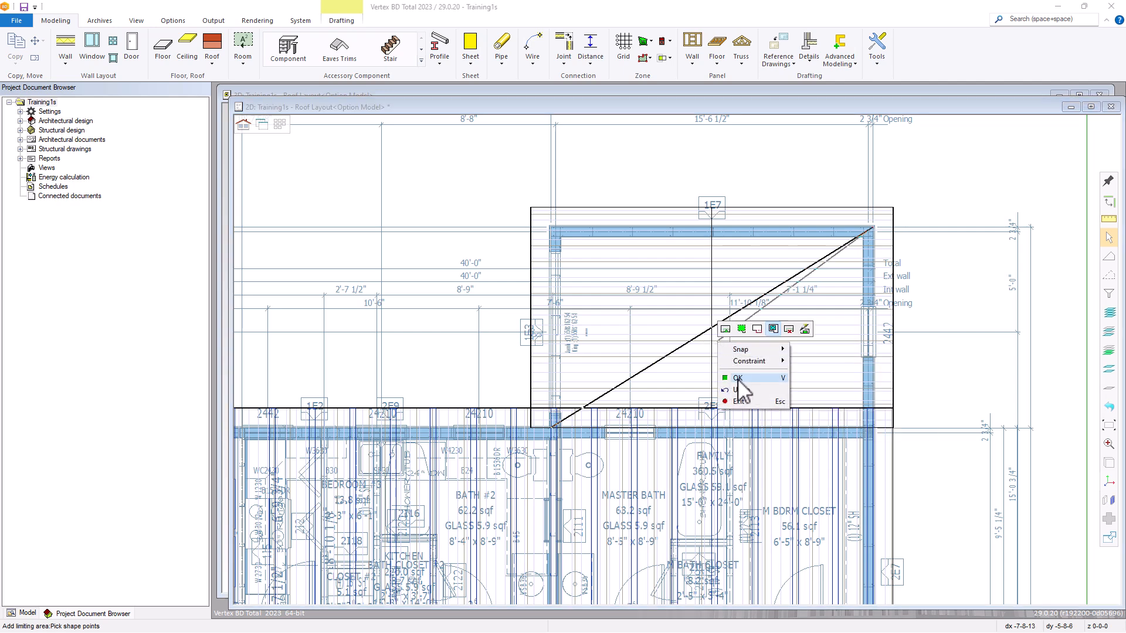
pyautogui.click(729, 378)
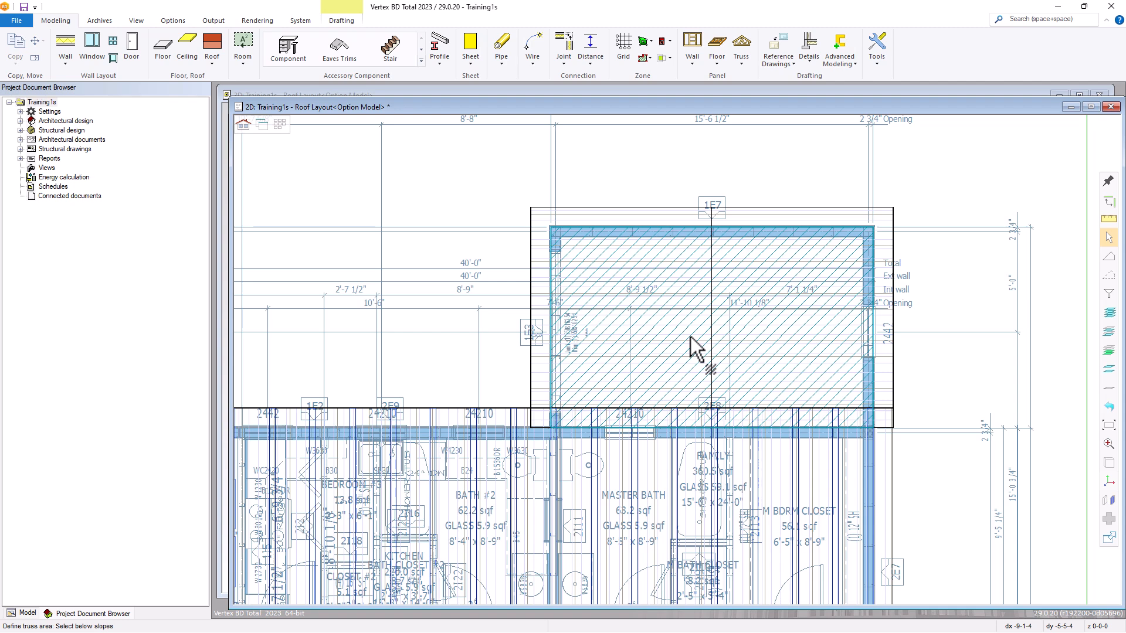
pyautogui.rightClick(691, 339)
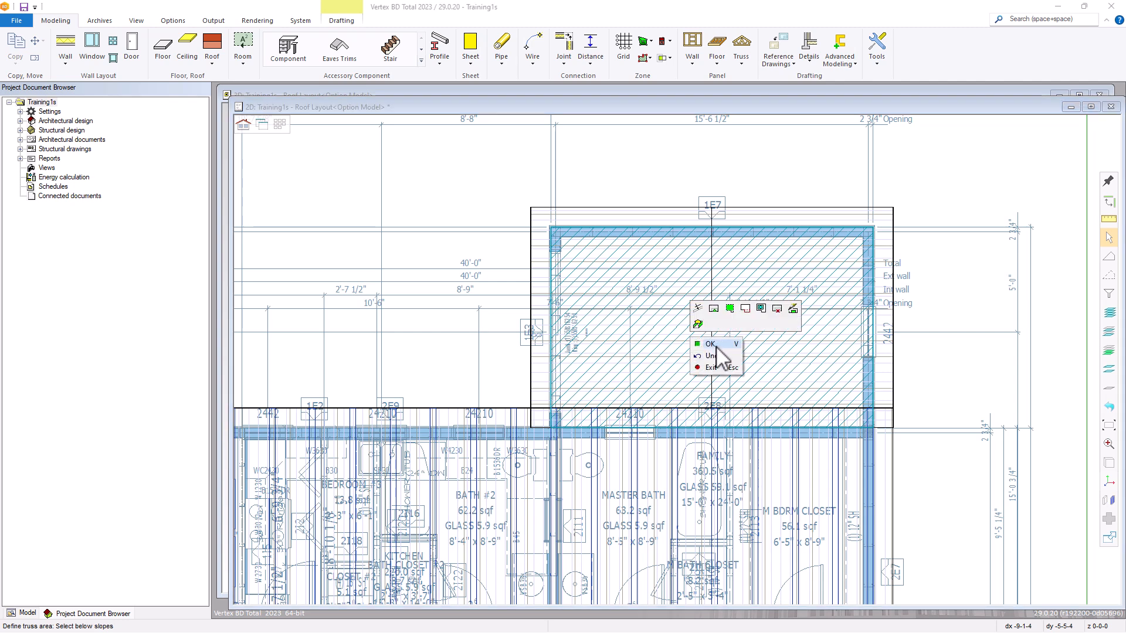
pyautogui.click(710, 344)
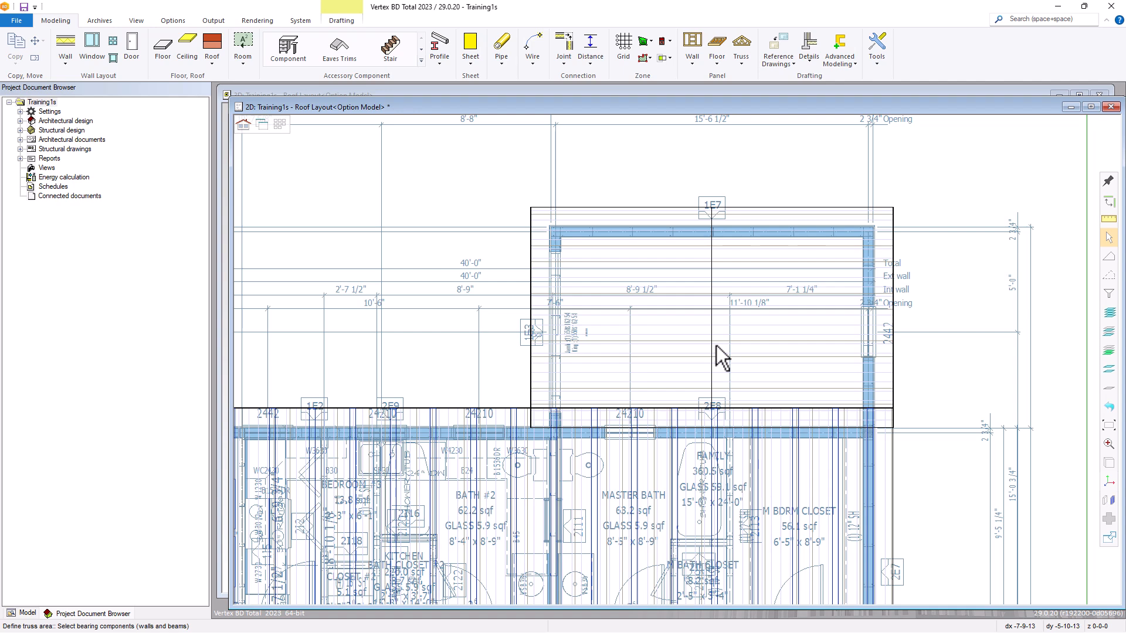
# Accept the bearing components prompt without picking any to generate the smaller roof's trusses, and end the truss area command.
pyautogui.rightClick(716, 346)
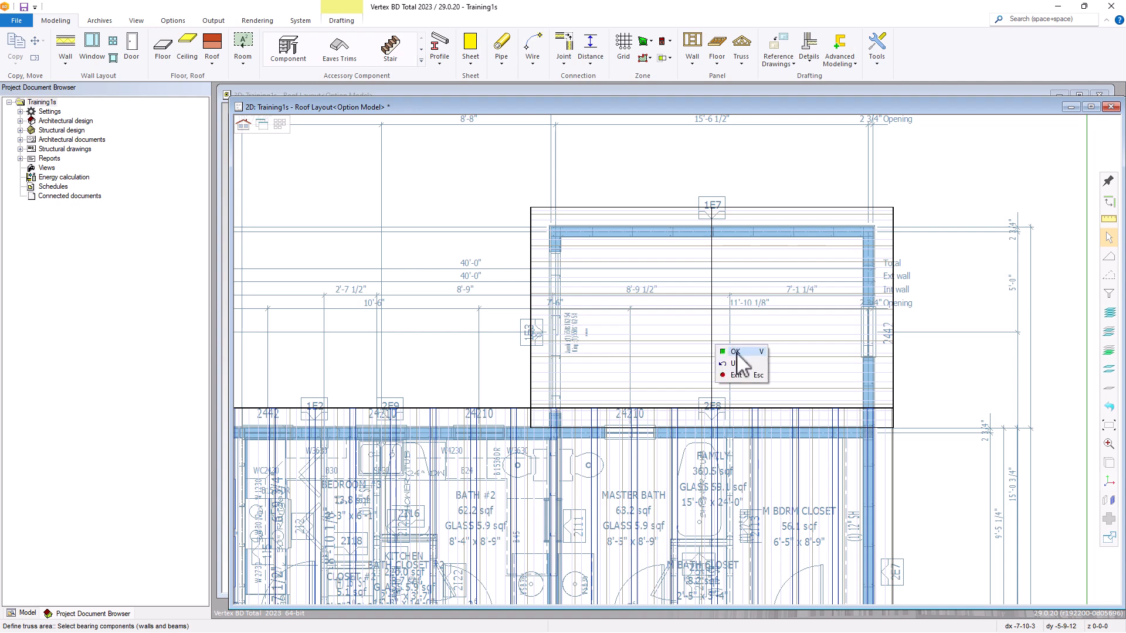
pyautogui.click(735, 352)
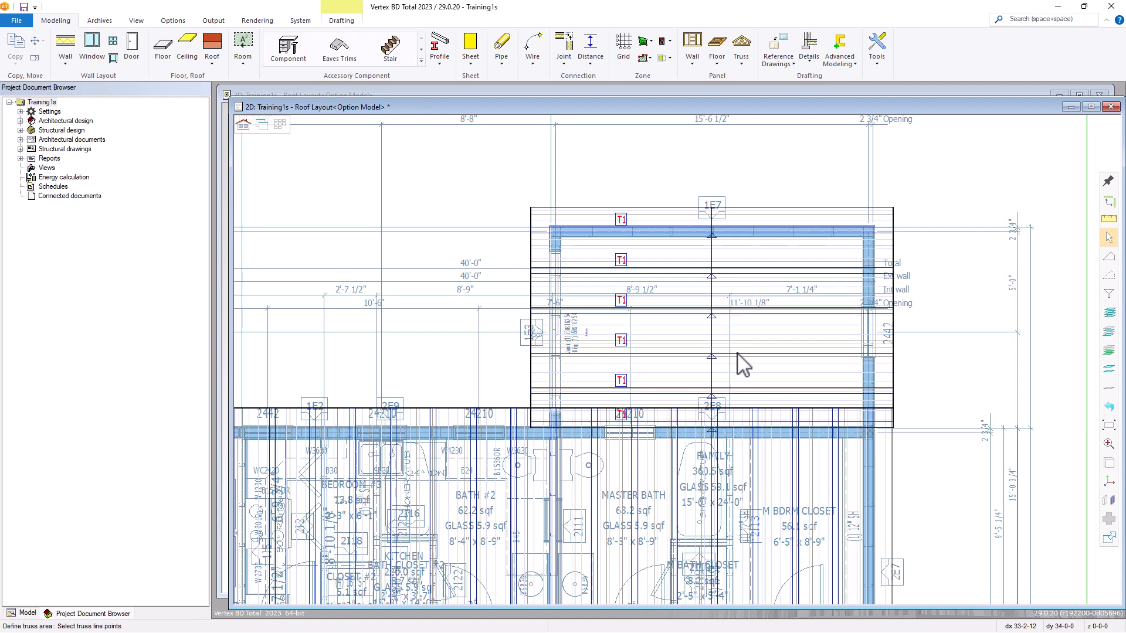
pyautogui.press('Escape')
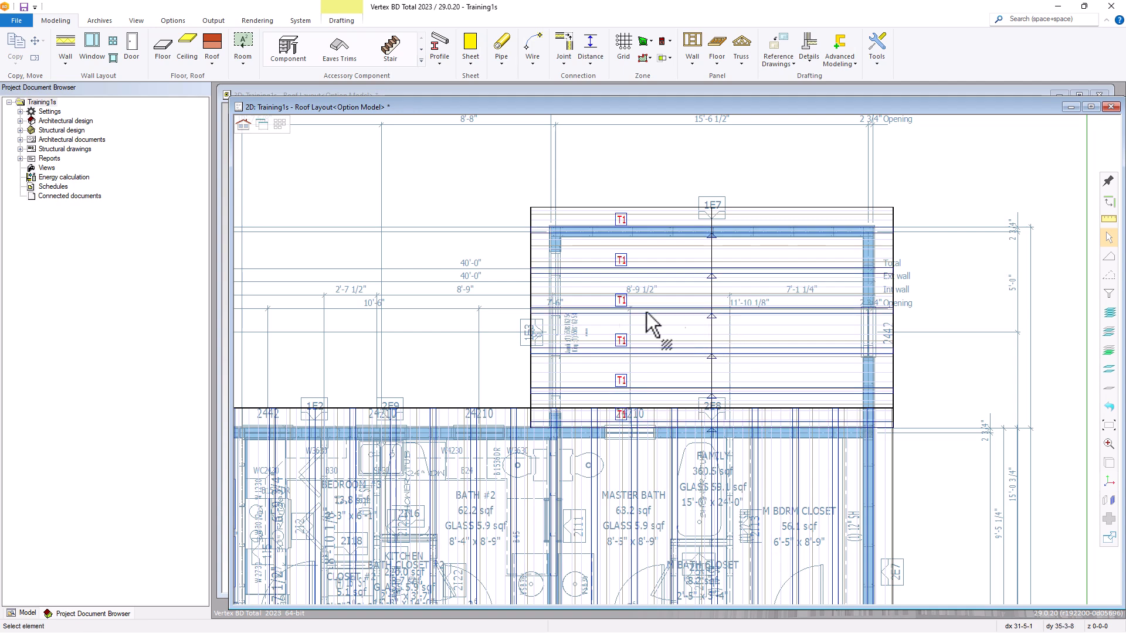
# Hide both slopes of the smaller adjoining roof in the 3D window and examine the trusses beneath them.
pyautogui.click(262, 124)
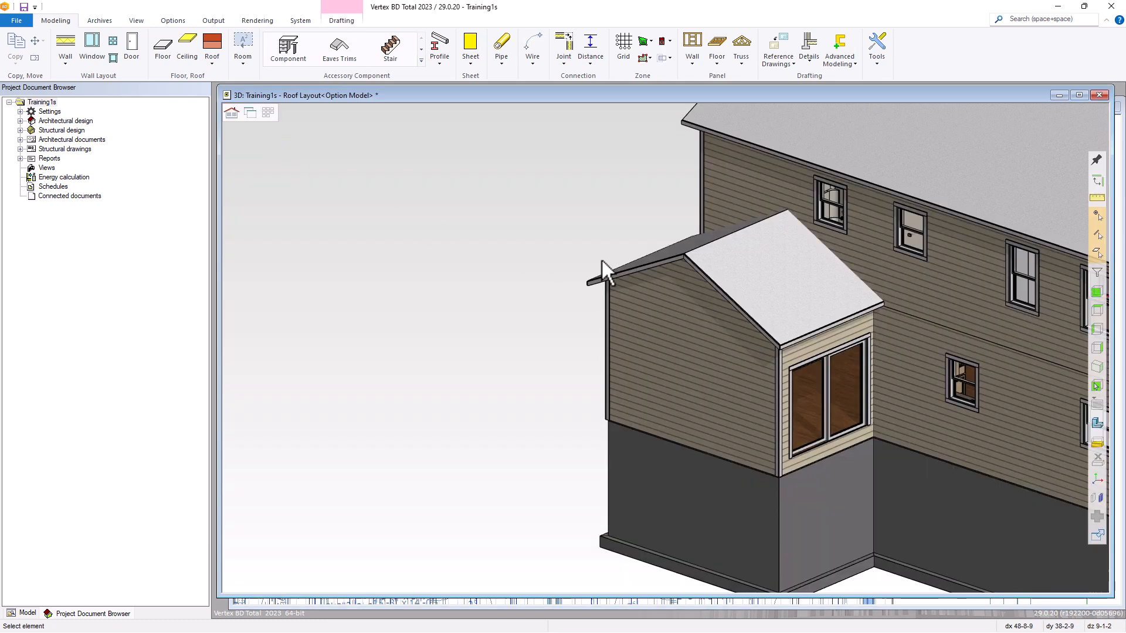
pyautogui.click(797, 304)
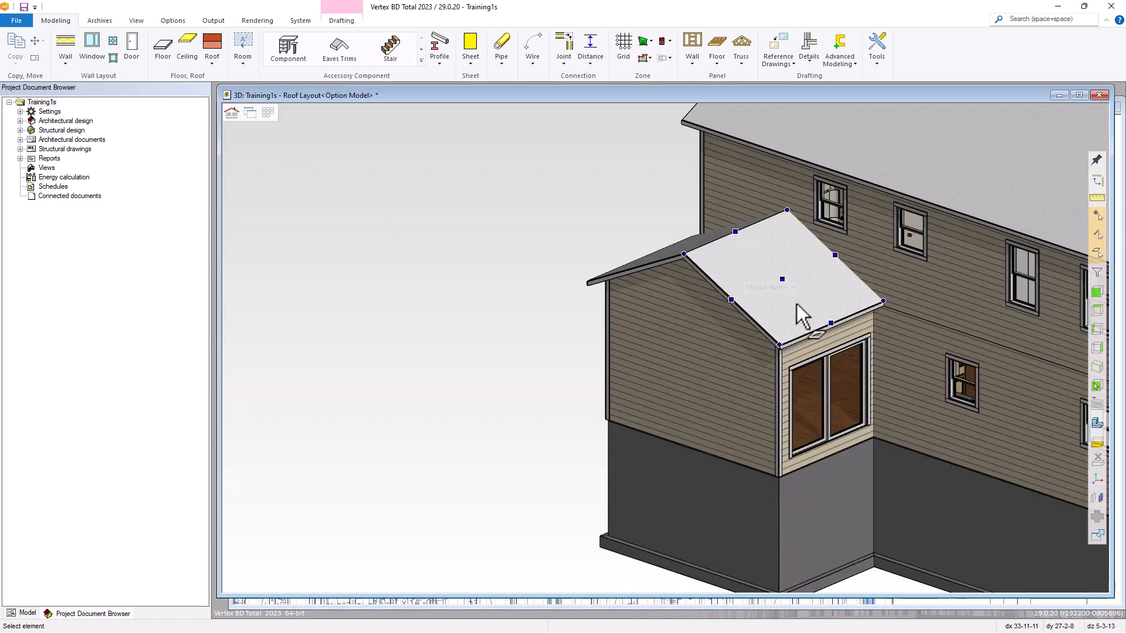
pyautogui.press('Escape')
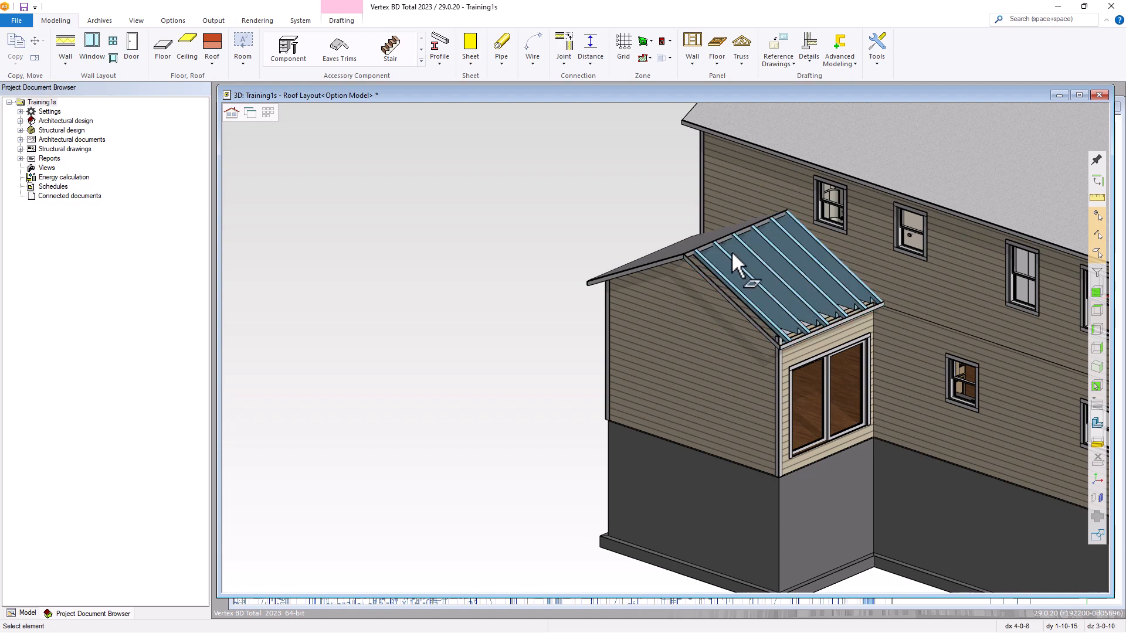
pyautogui.click(708, 254)
pyautogui.press('Escape')
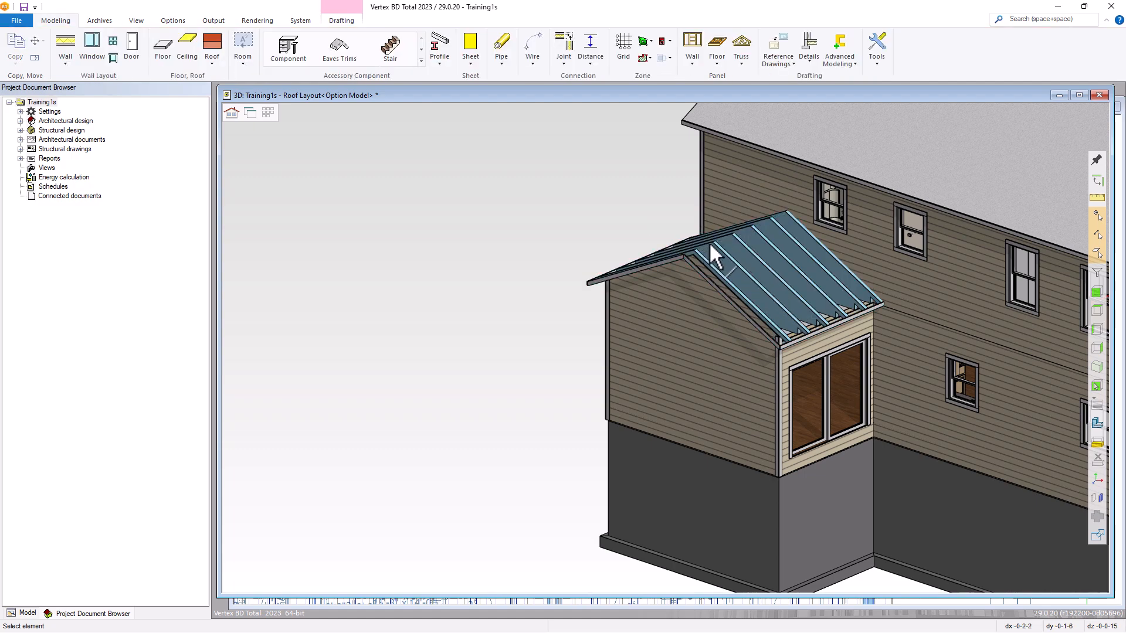
pyautogui.moveTo(789, 271); pyautogui.dragTo(665, 344, button='middle')
pyautogui.scroll(3, 657, 344)
pyautogui.scroll(2, 643, 376)
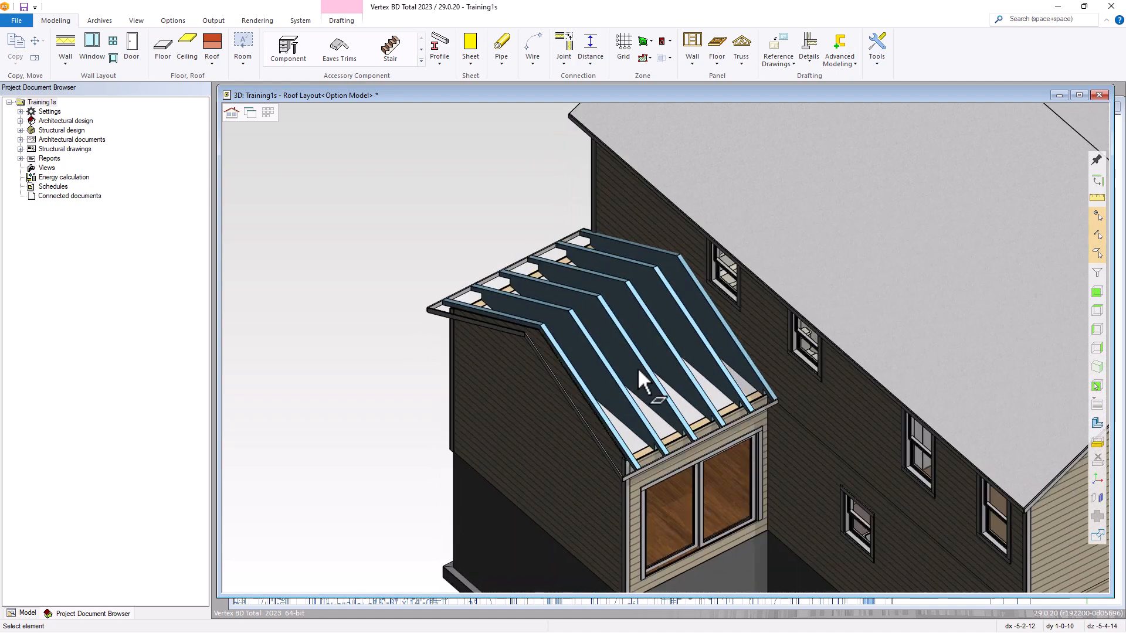
# Restore the hidden slopes of the smaller roof and return to the 2D roof layout.
pyautogui.rightClick(463, 175)
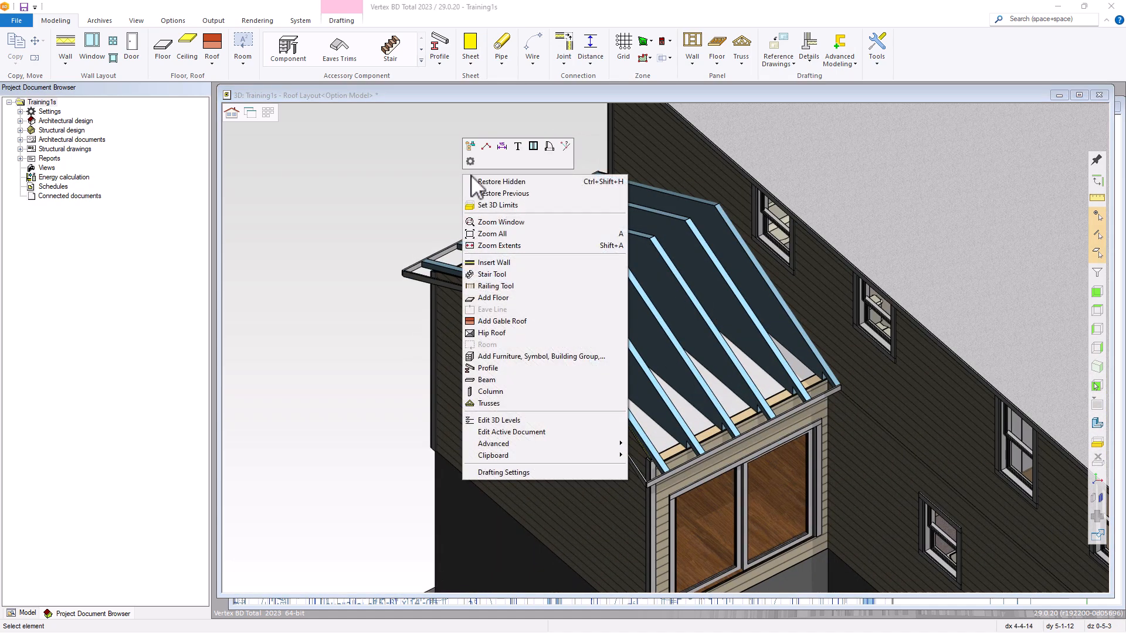
pyautogui.click(494, 182)
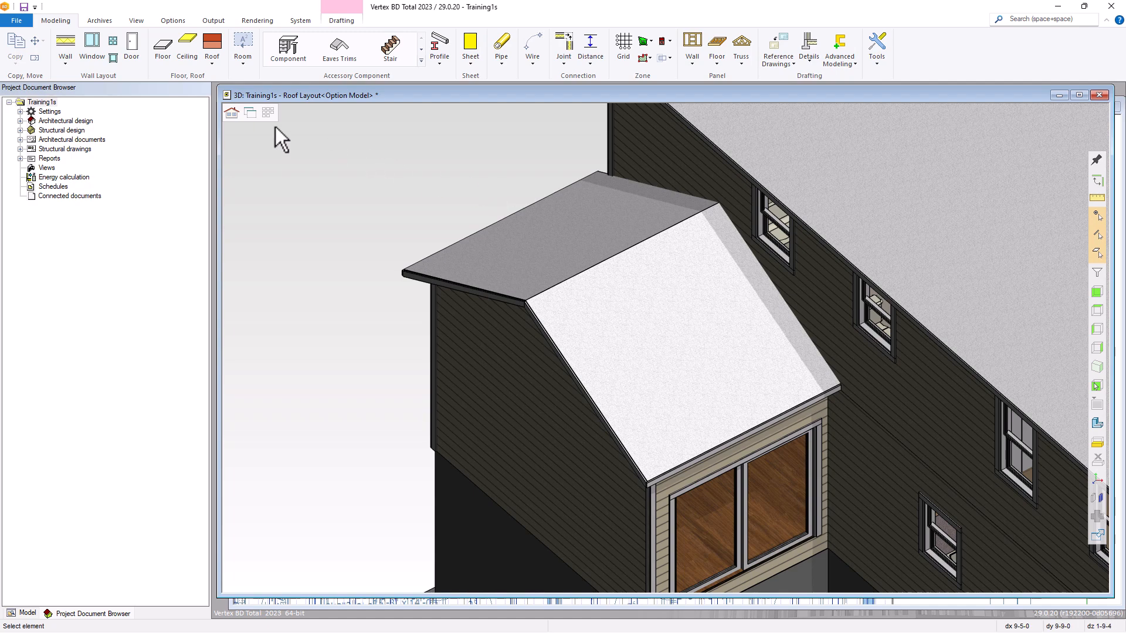
pyautogui.click(250, 113)
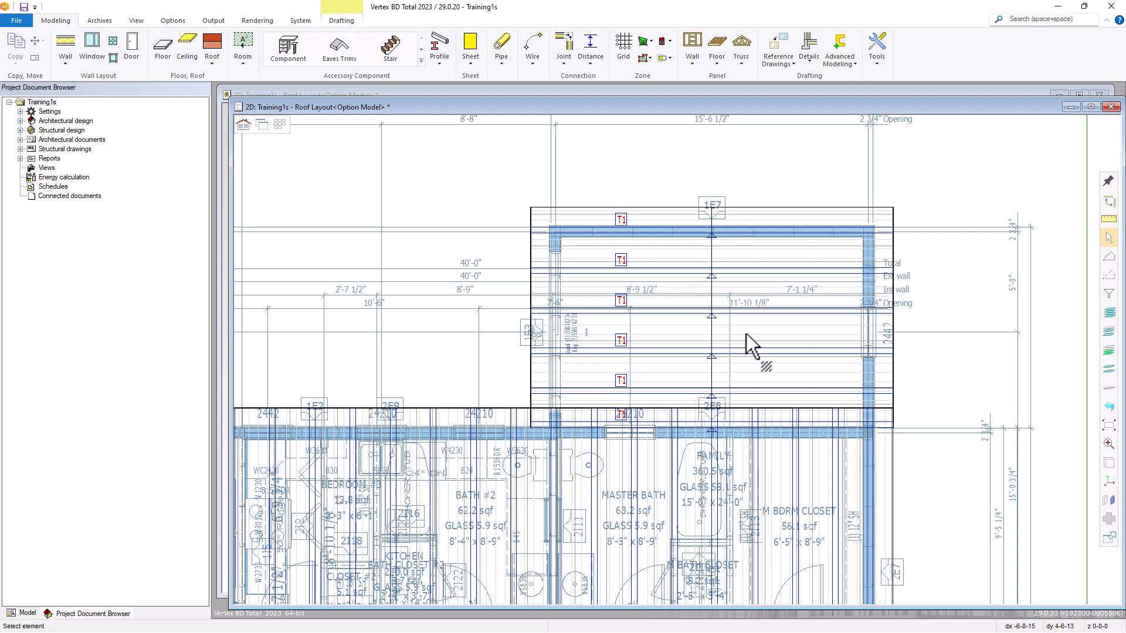
# Add a single truss by two points across the smaller roof, edge to edge, between the first and second trusses from its end wall.
pyautogui.scroll(1, 754, 340)
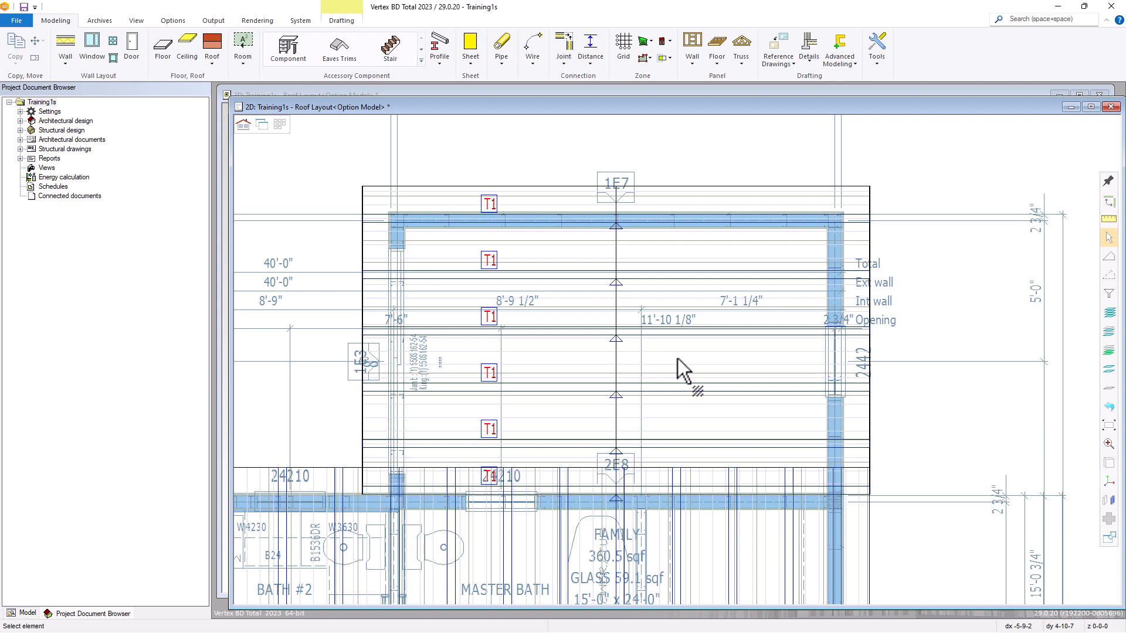
pyautogui.click(743, 61)
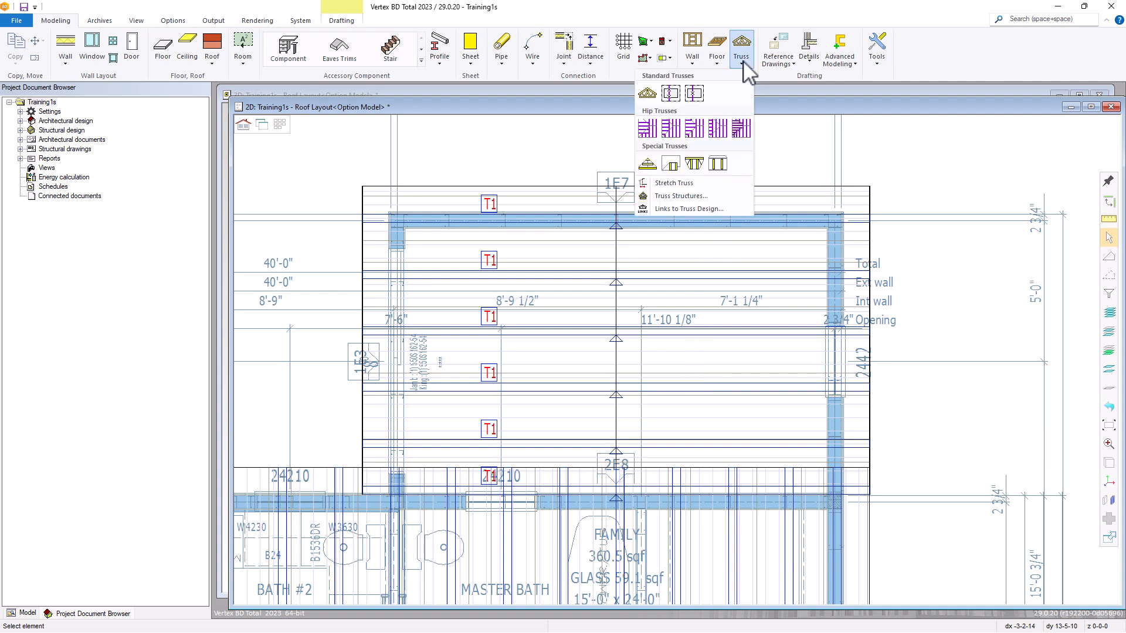
pyautogui.click(670, 94)
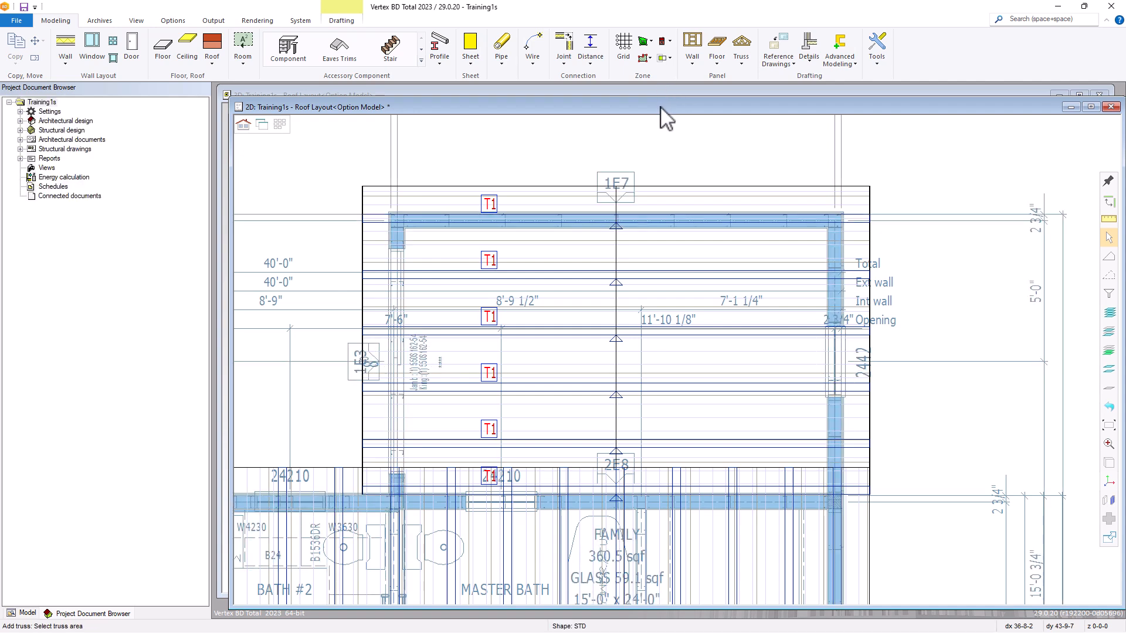
pyautogui.click(577, 271)
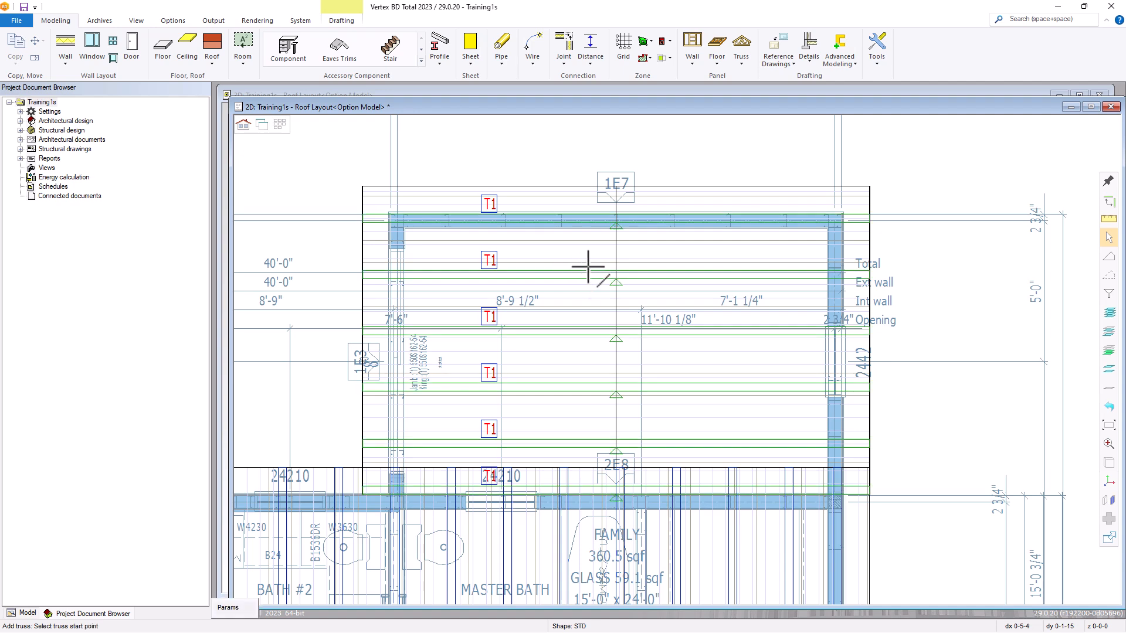
pyautogui.click(361, 249)
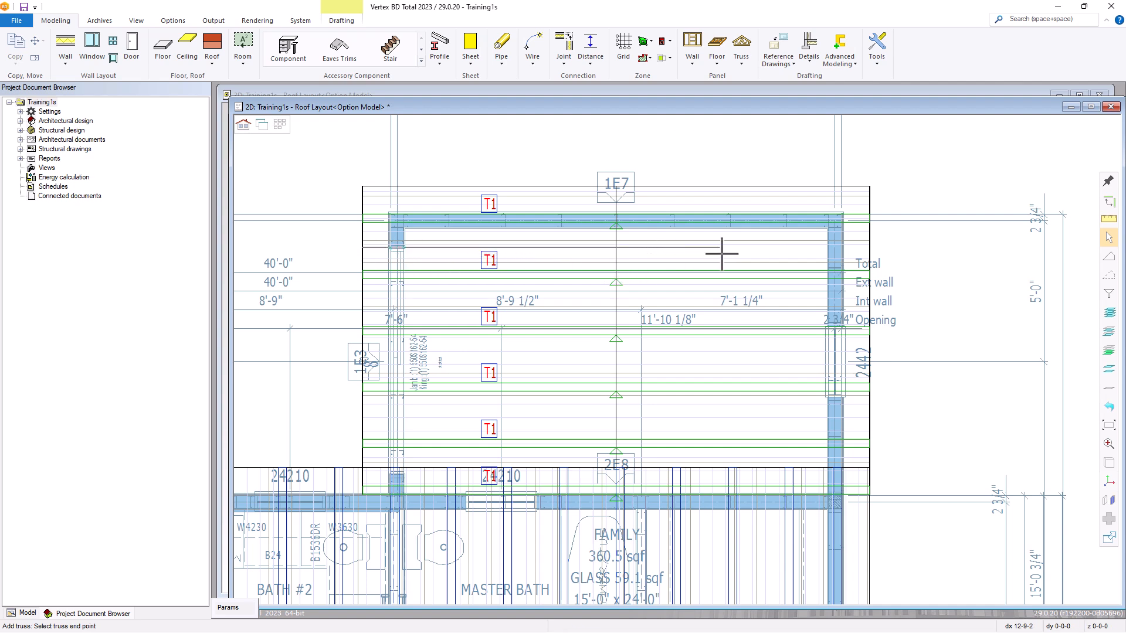
pyautogui.click(872, 247)
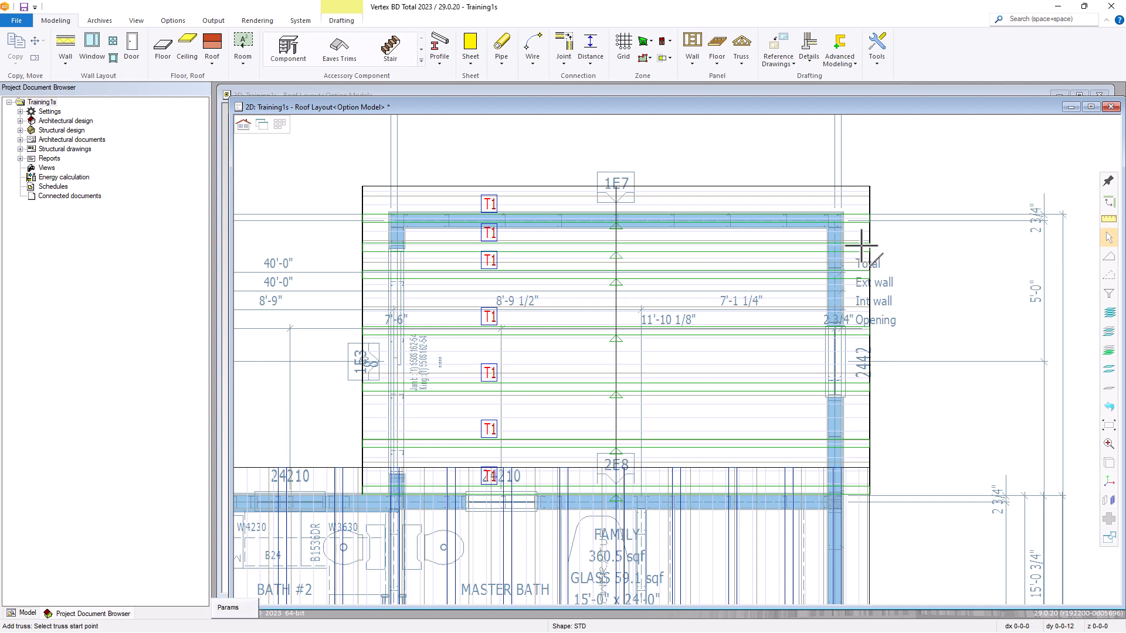
pyautogui.rightClick(655, 245)
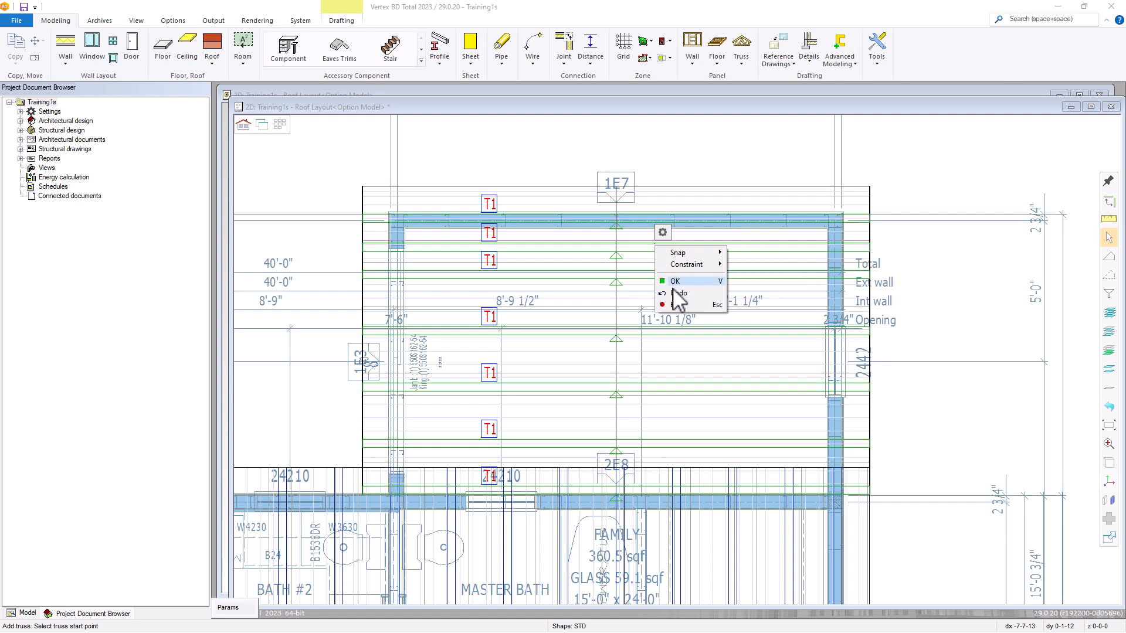
pyautogui.click(677, 305)
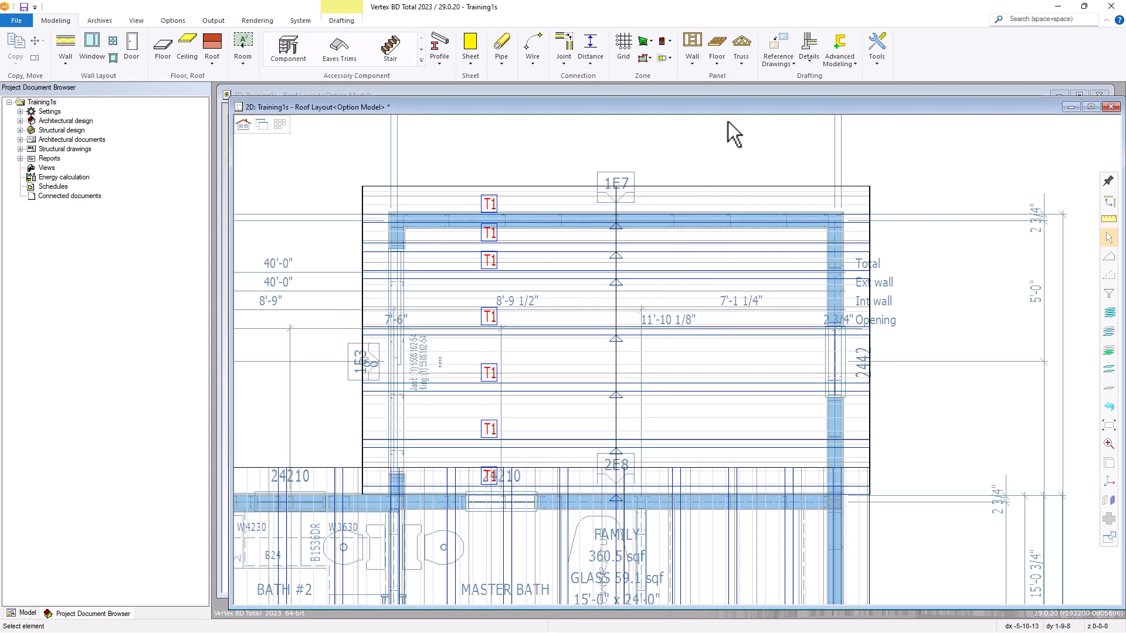
# Add a single truss by point to the smaller roof's truss area, midway between the third and fourth original trusses from the end wall.
pyautogui.click(742, 65)
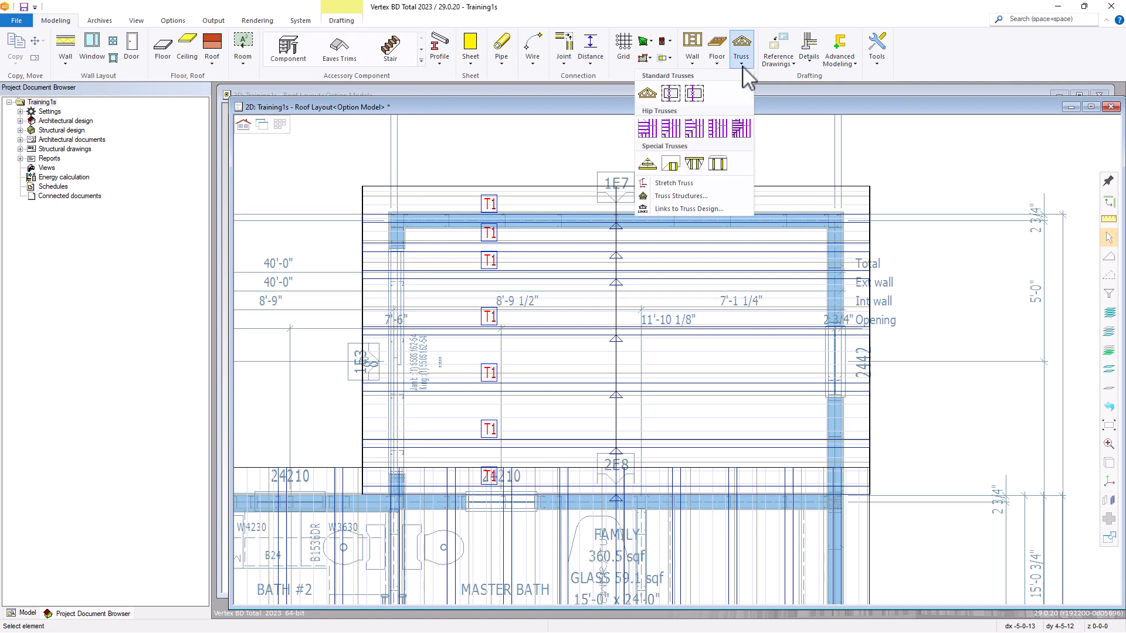
pyautogui.click(692, 93)
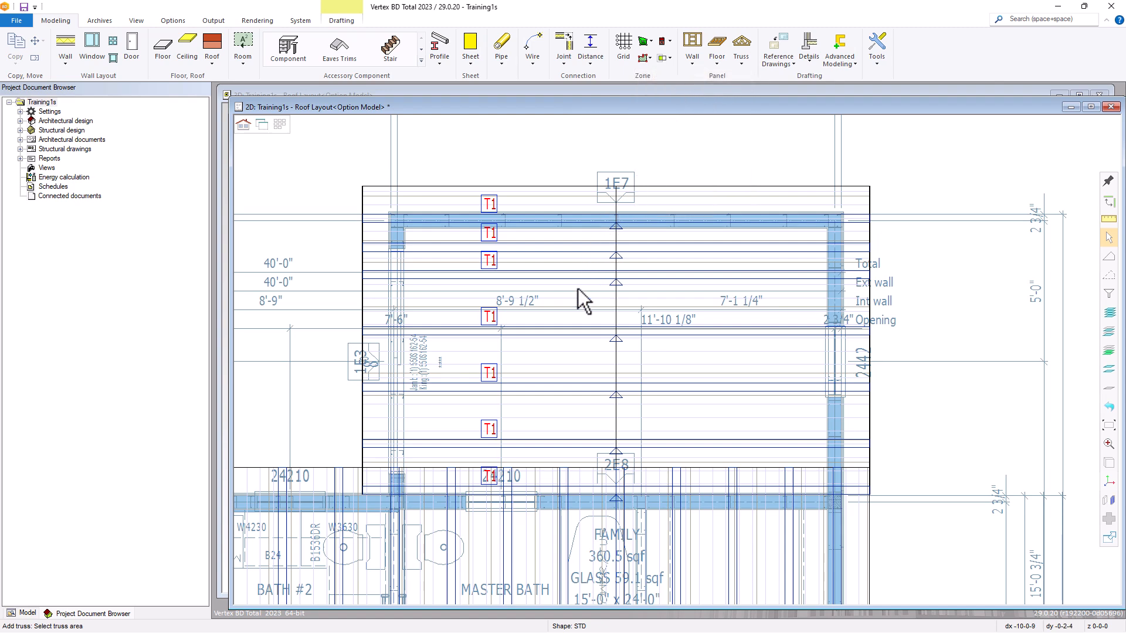
pyautogui.click(573, 330)
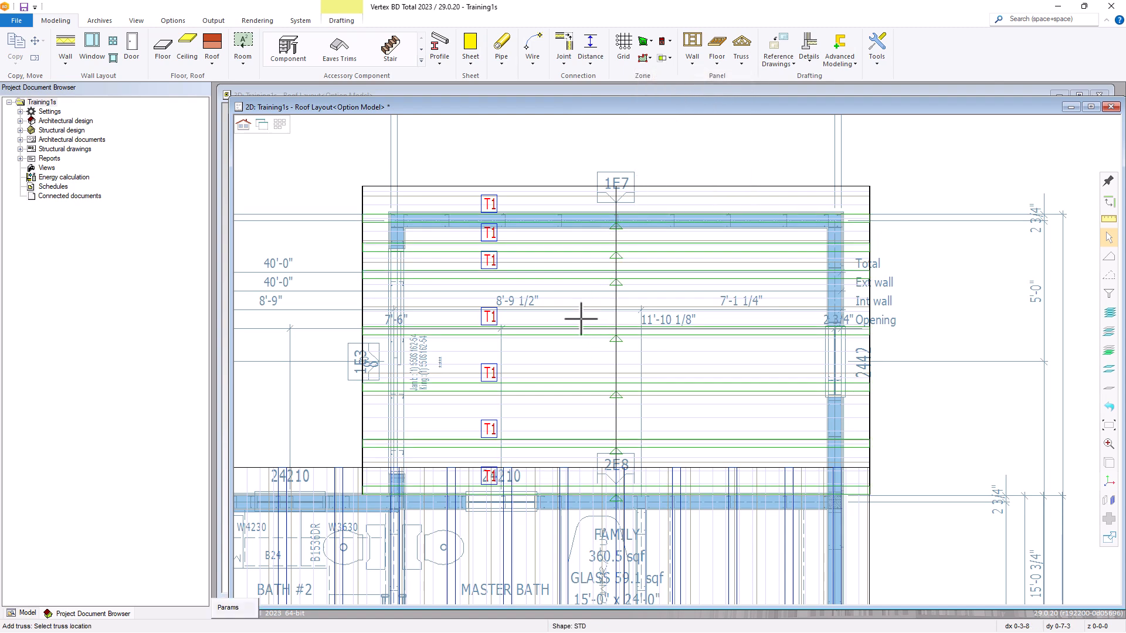
pyautogui.click(568, 359)
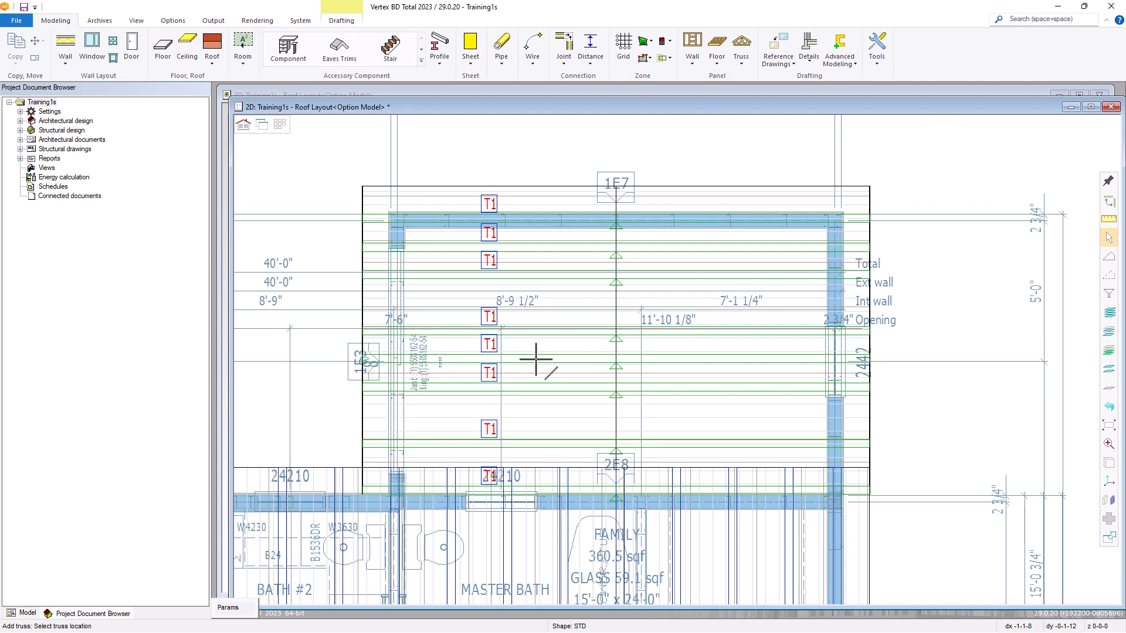
pyautogui.rightClick(535, 359)
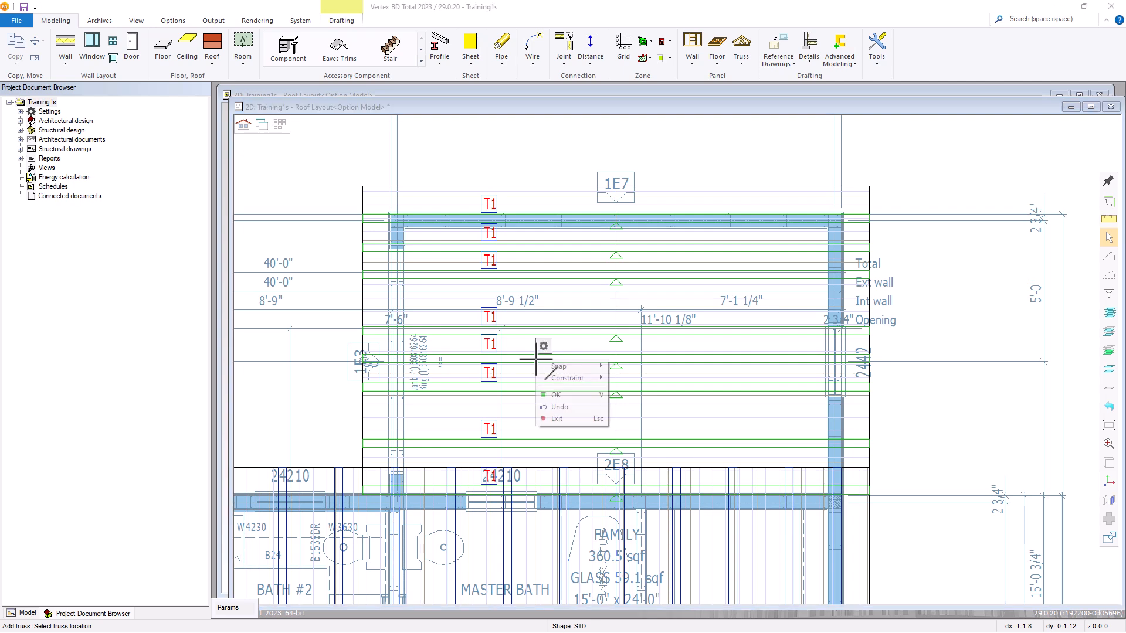
pyautogui.click(557, 418)
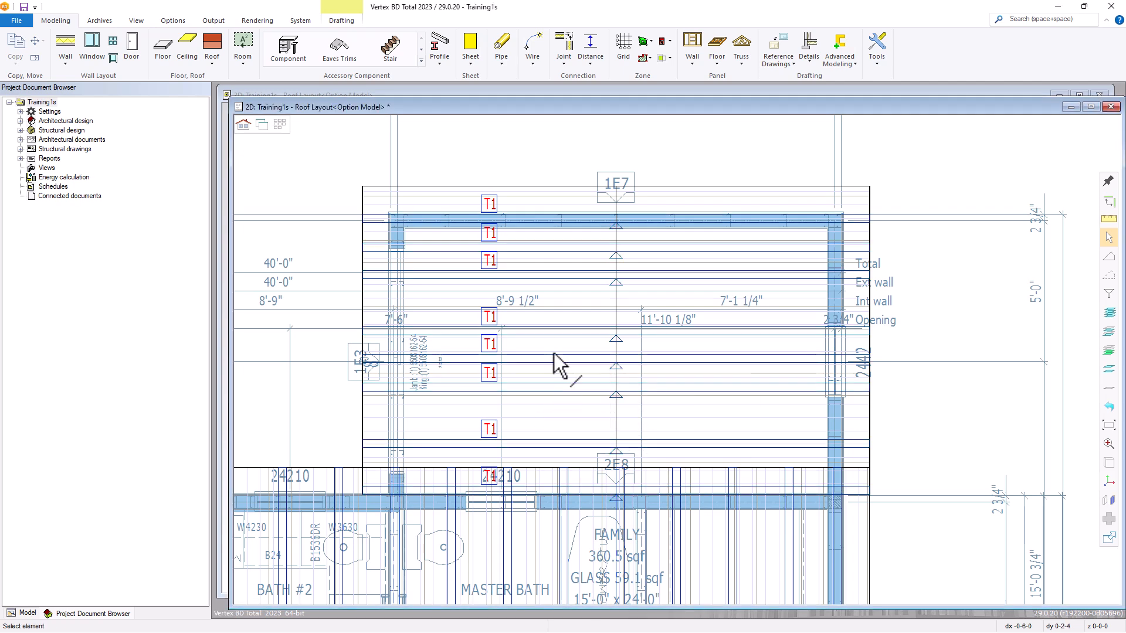
# Hide the smaller roof's two slopes in the 3D window to check the two individually added trusses.
pyautogui.click(262, 124)
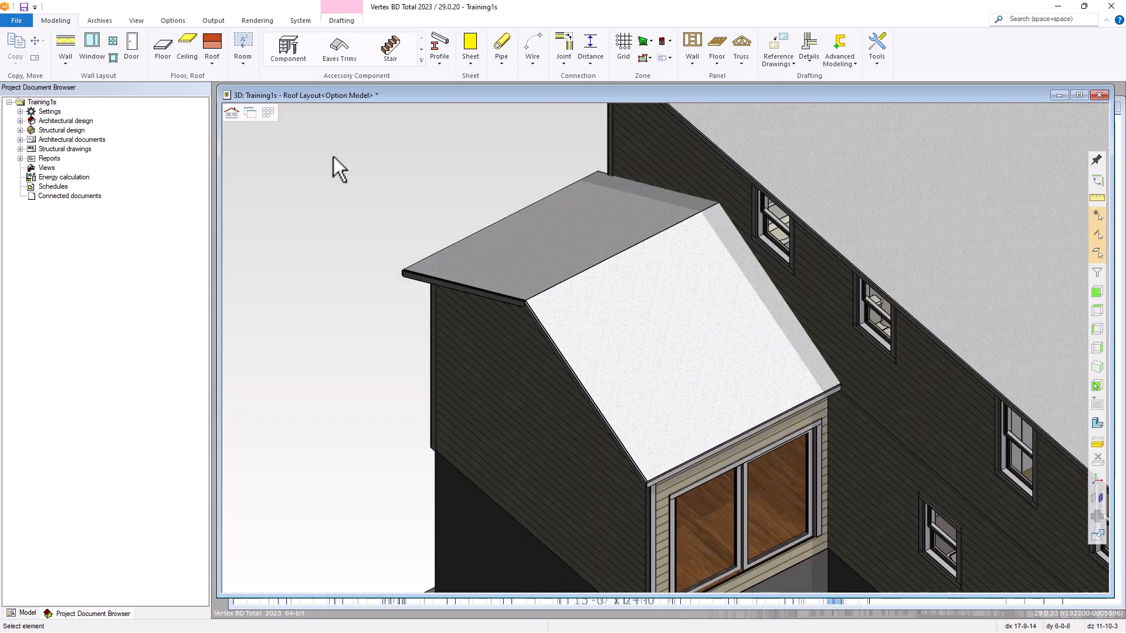
pyautogui.click(616, 310)
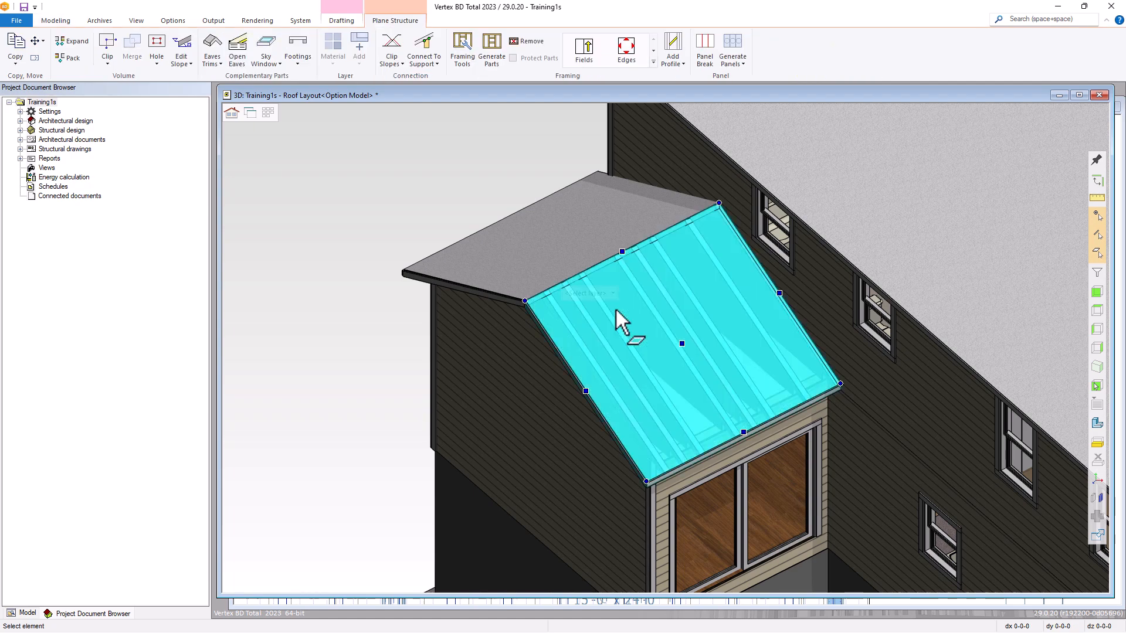
pyautogui.press('h')
pyautogui.click(582, 261)
pyautogui.press('h')
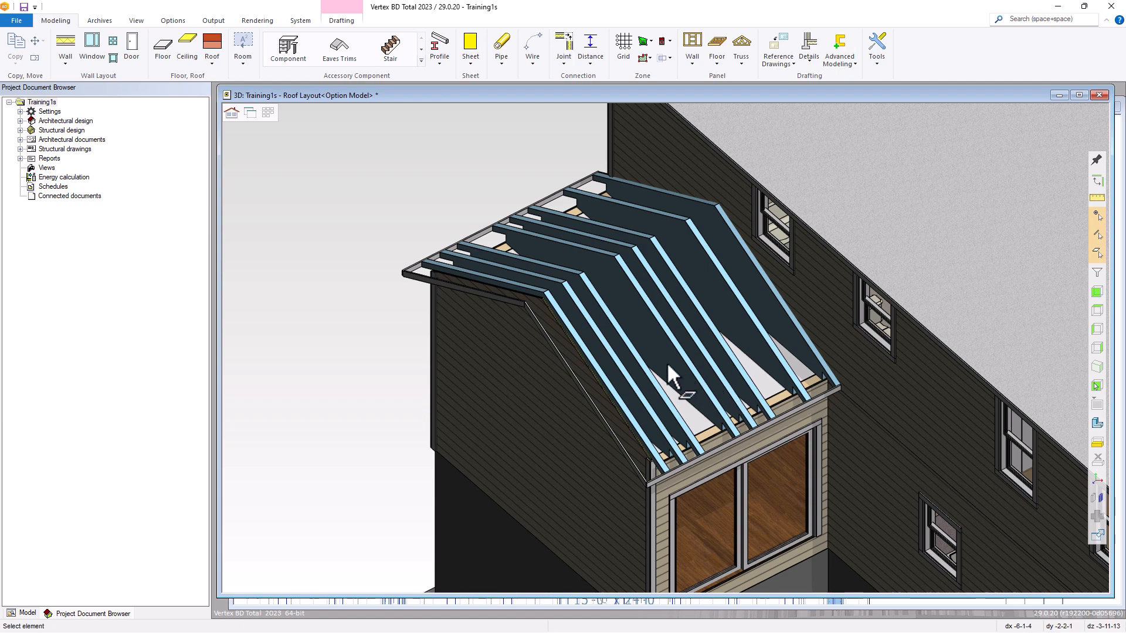
# Restore the smaller roof's slopes after checking the added trusses, and switch back to the 2D roof layout.
pyautogui.rightClick(474, 198)
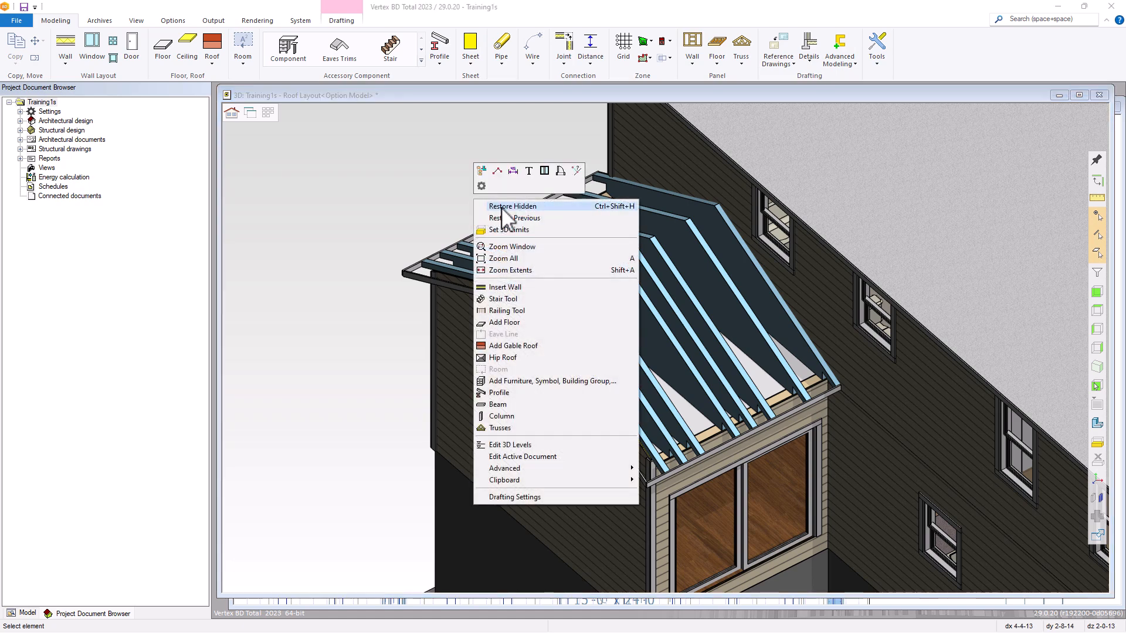
pyautogui.click(502, 207)
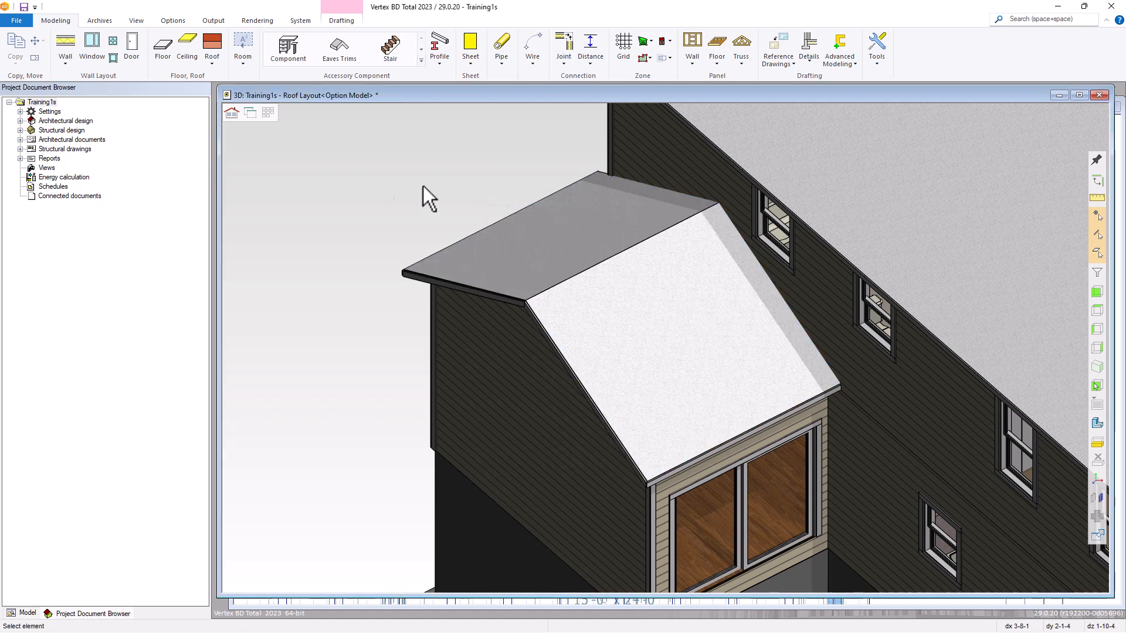
pyautogui.click(249, 115)
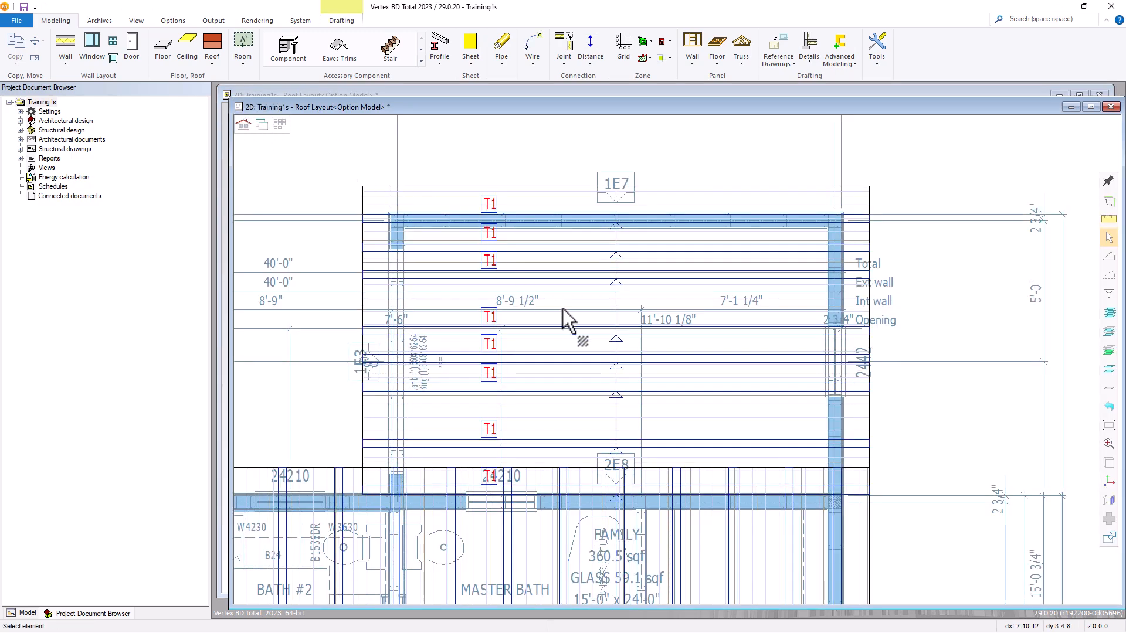
# Delete the two individually added trusses from the smaller roof.
pyautogui.click(548, 251)
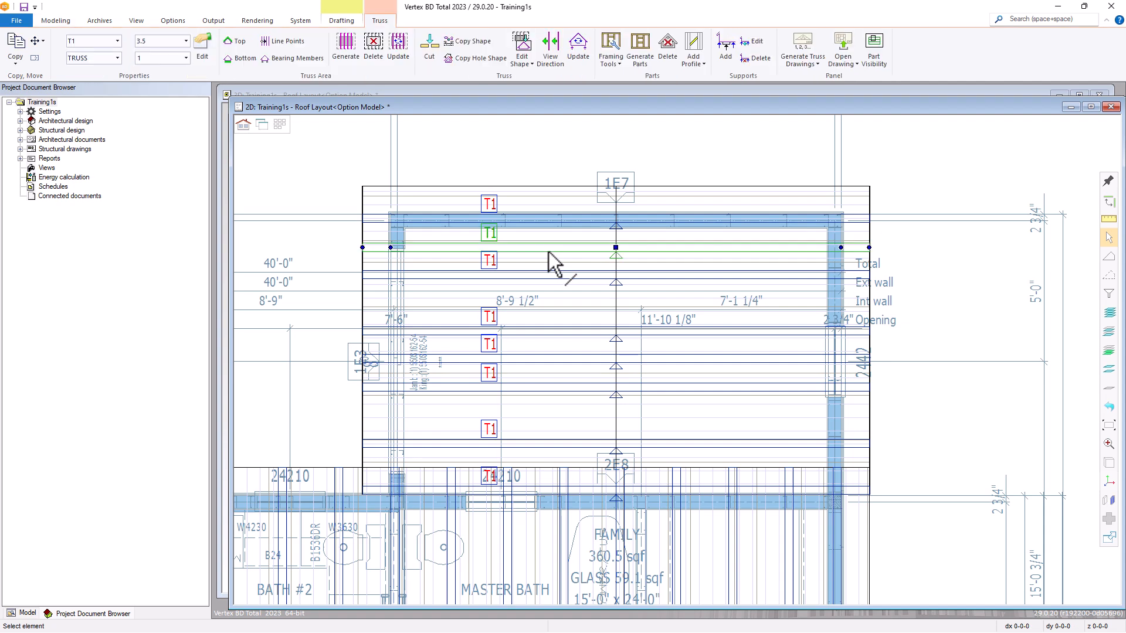
pyautogui.press('Delete')
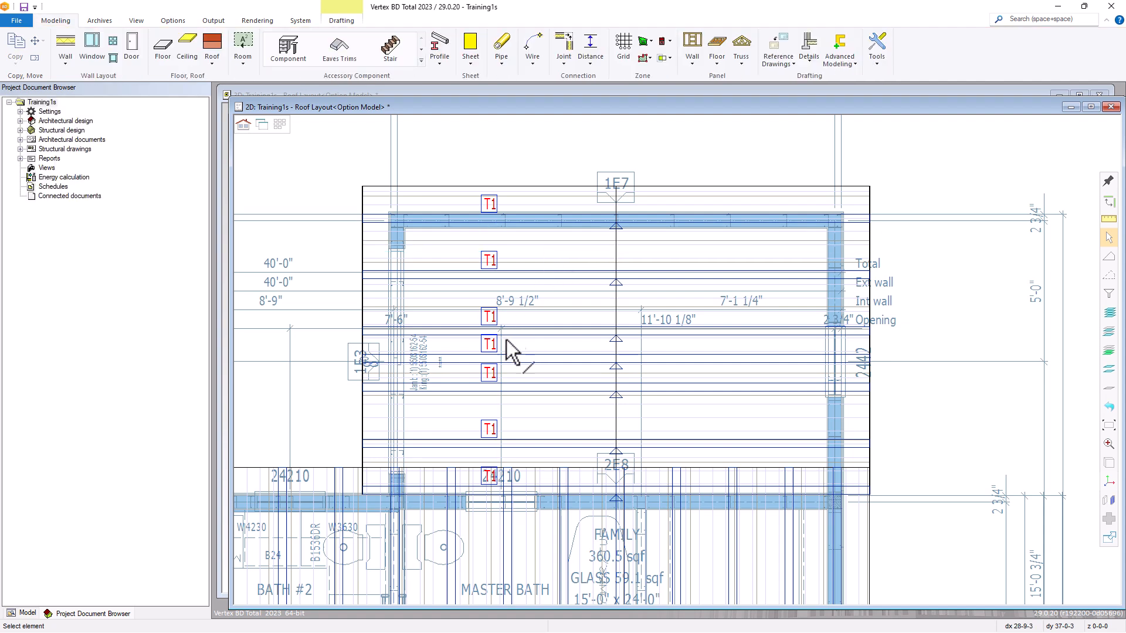
pyautogui.click(492, 358)
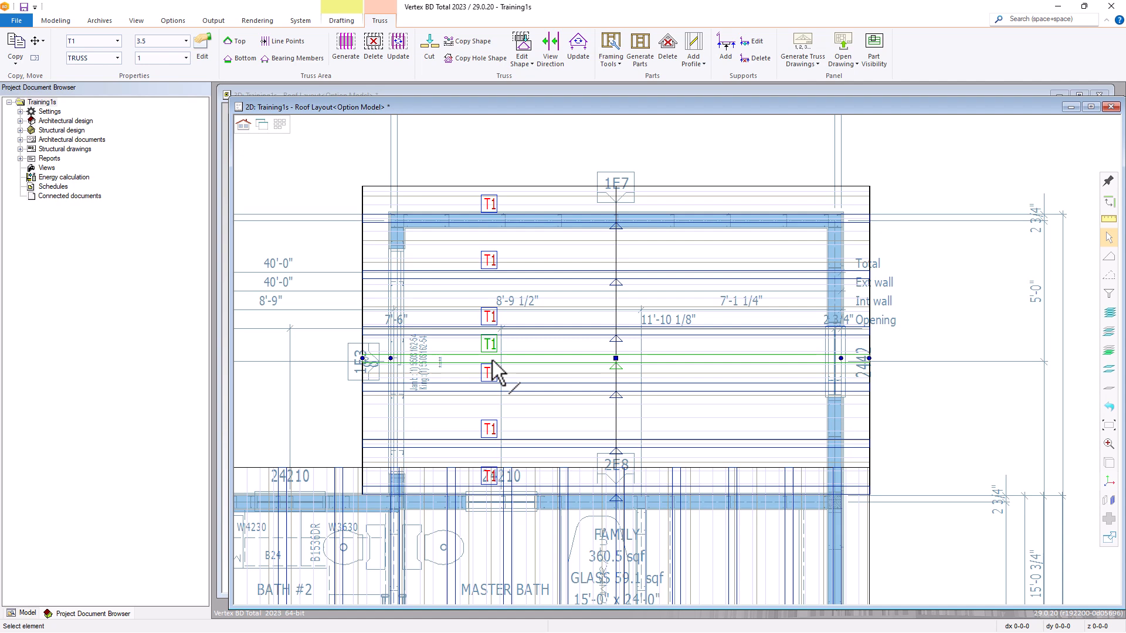
pyautogui.press('Delete')
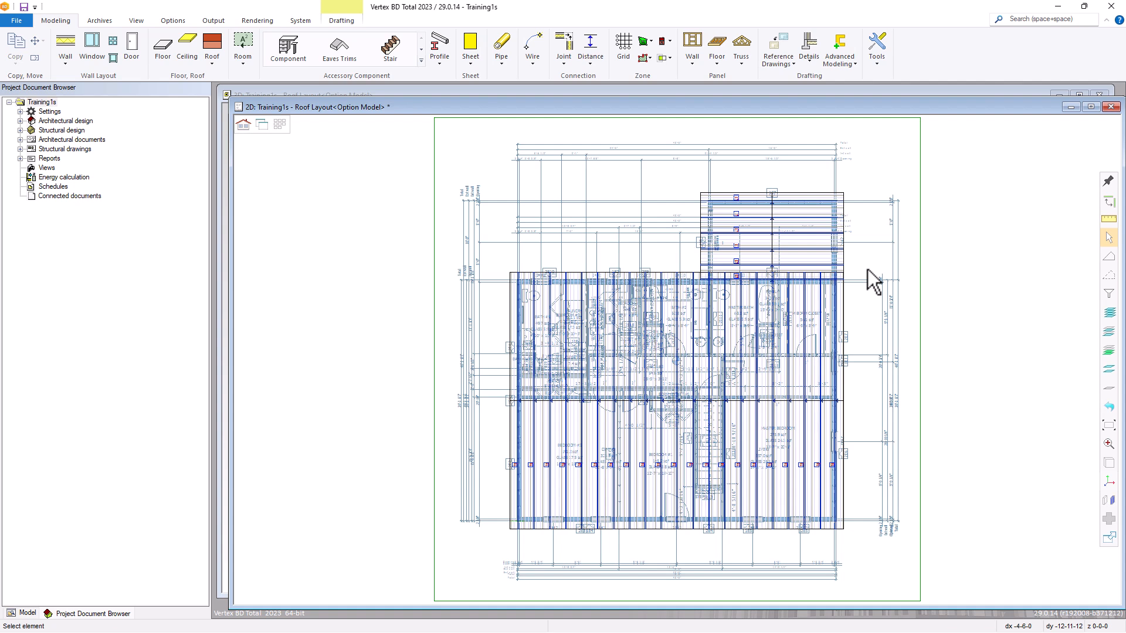
# Limit the selection filter to Trusses only, excluding roofs and geometric macros.
pyautogui.moveTo(867, 269); pyautogui.dragTo(501, 542)
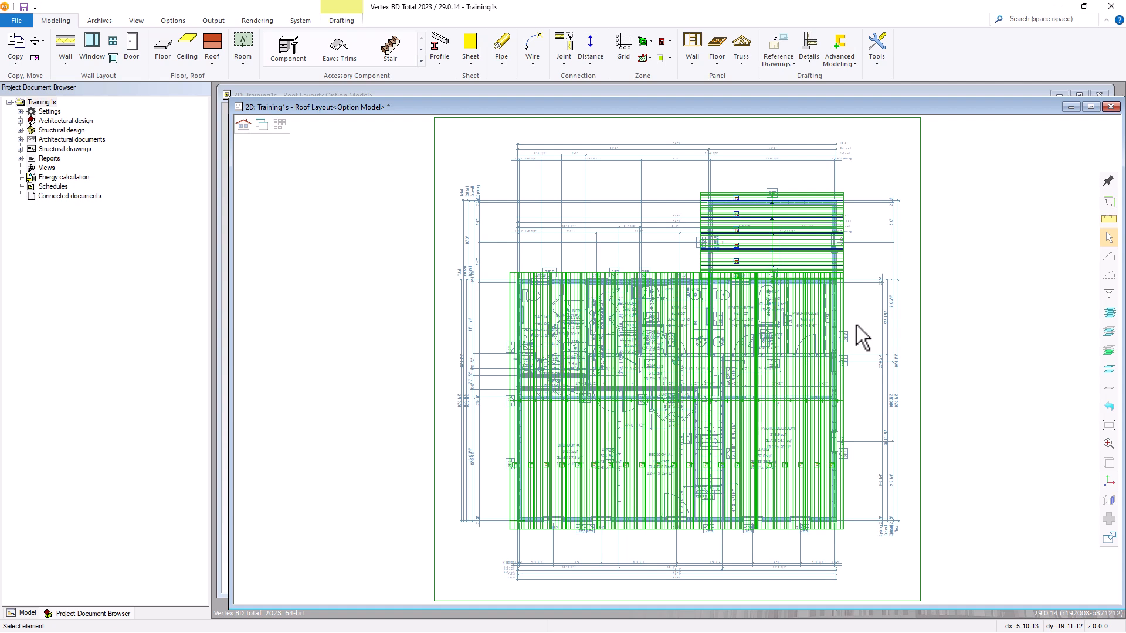
pyautogui.press('Escape')
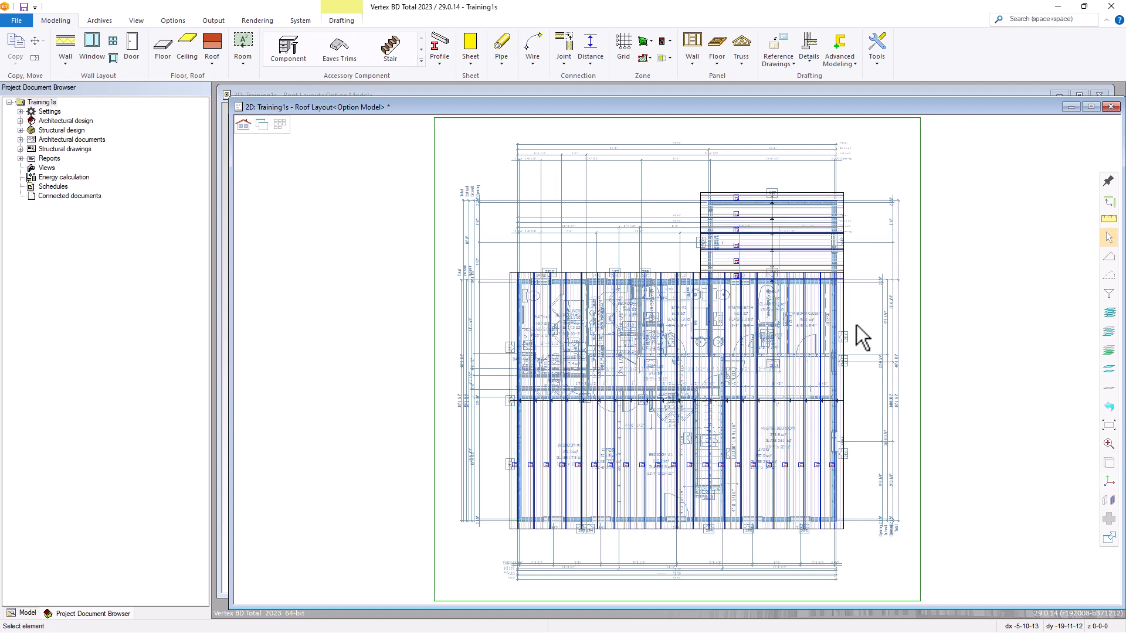
pyautogui.click(1114, 296)
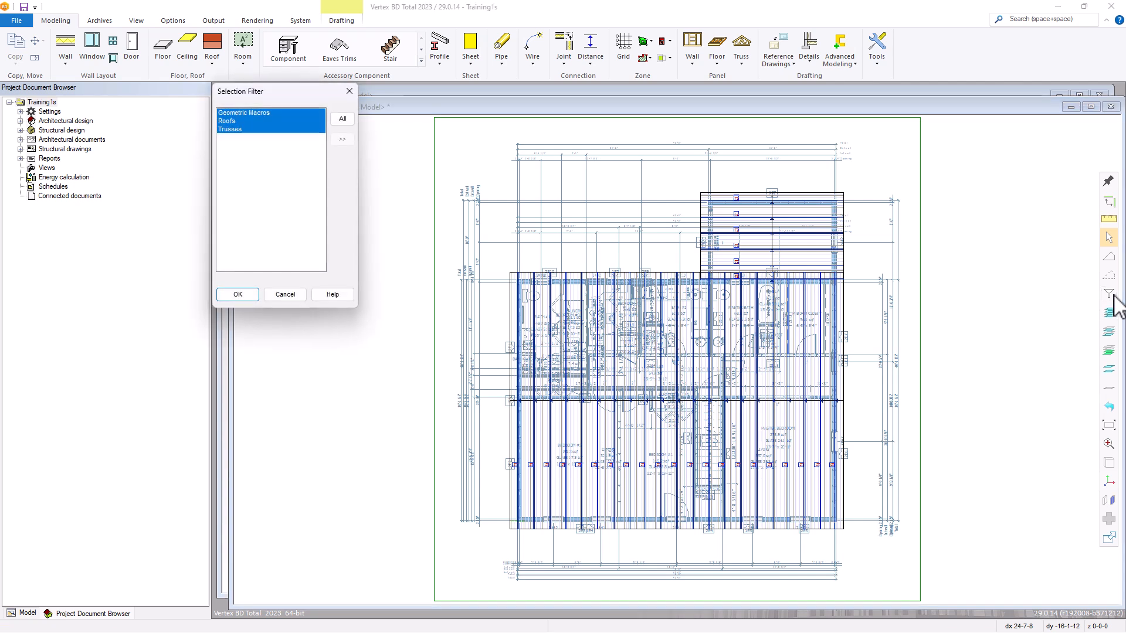
pyautogui.click(247, 130)
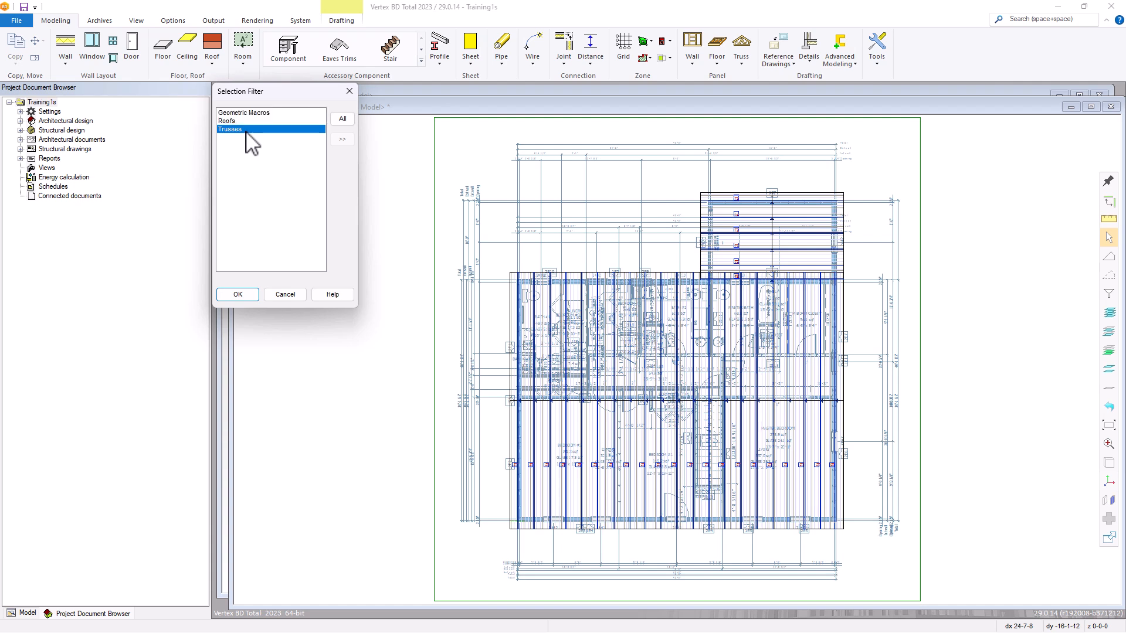
pyautogui.click(254, 296)
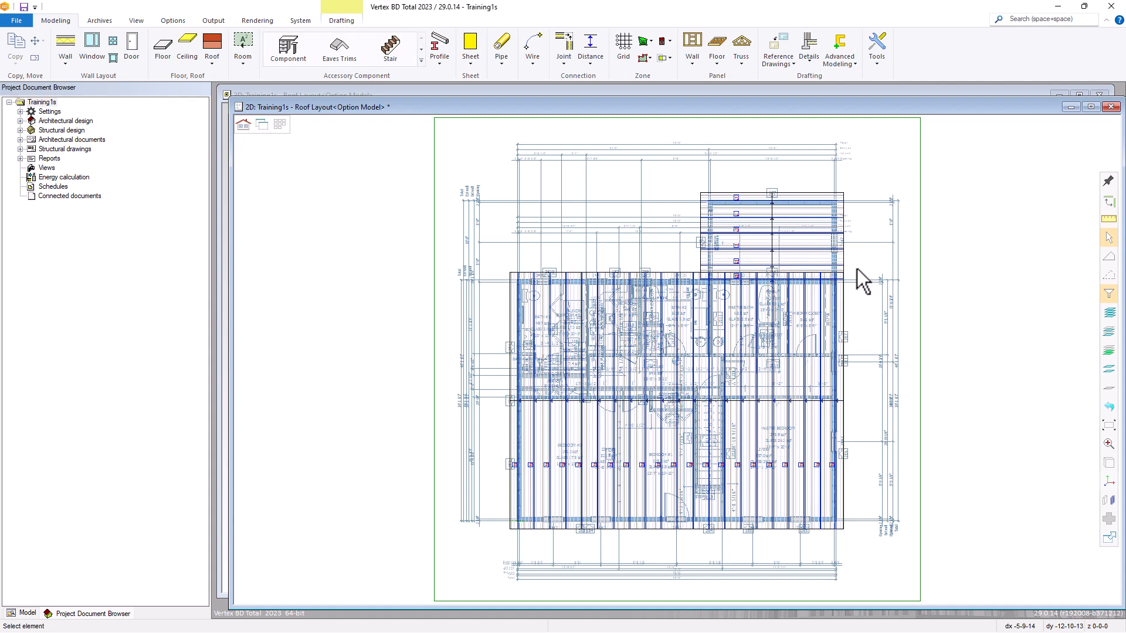
# Review the profile, rules, spacing and accessory settings of the main roof trusses' framing tool and accept R_IL_350S162-33.
pyautogui.click(500, 532)
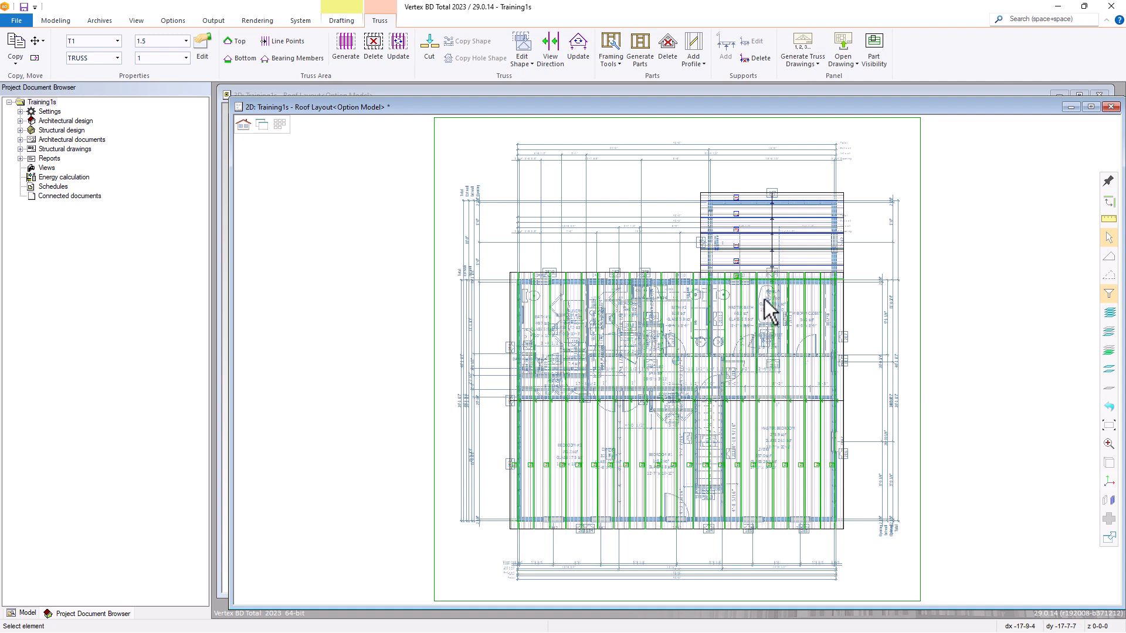
pyautogui.scroll(5, 777, 280)
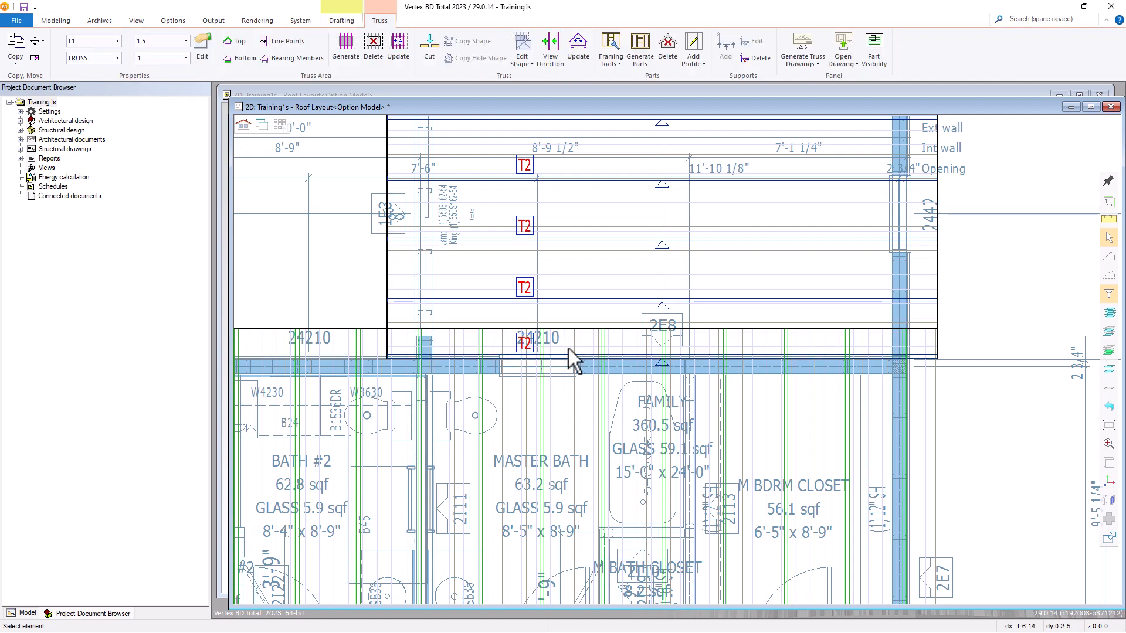
pyautogui.scroll(-8, 666, 403)
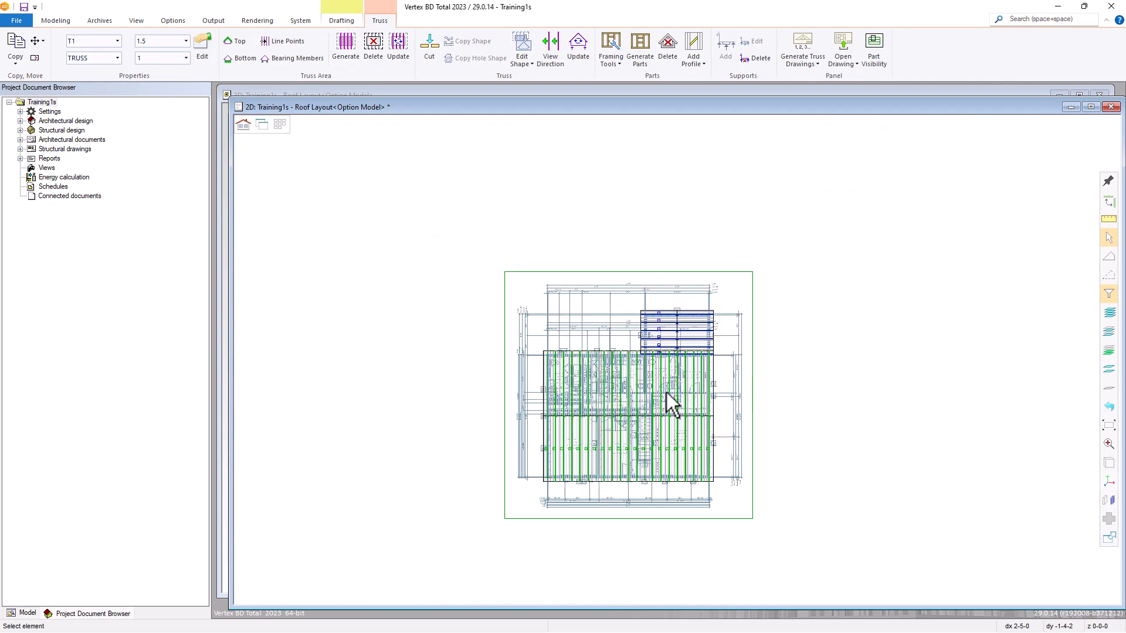
pyautogui.scroll(5, 648, 449)
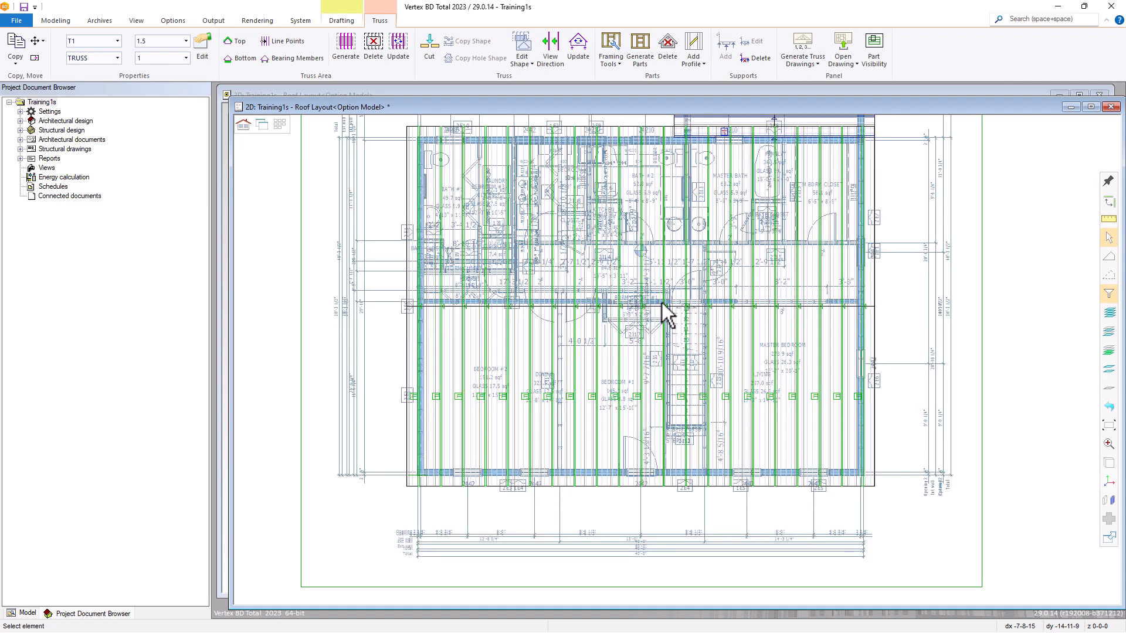
pyautogui.scroll(-2, 661, 300)
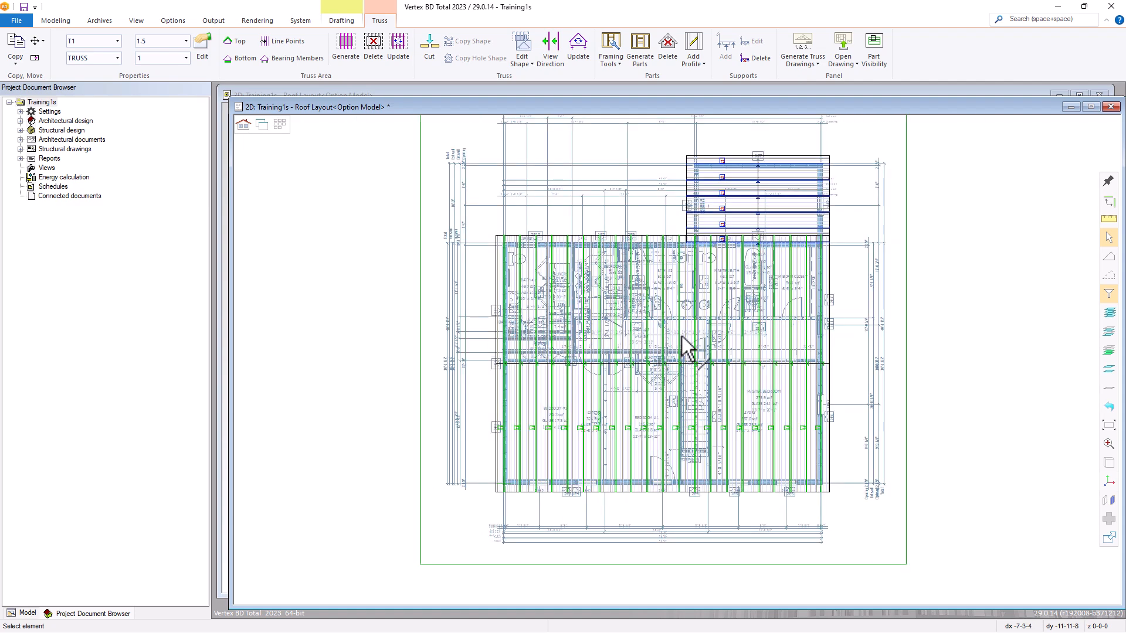
pyautogui.click(617, 47)
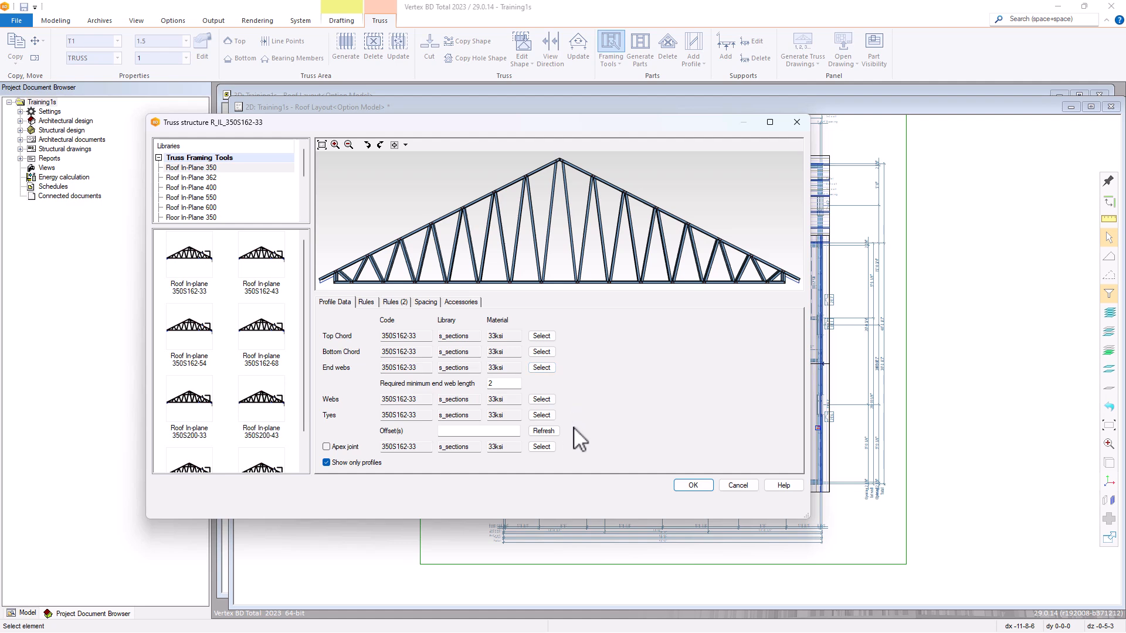
pyautogui.click(366, 302)
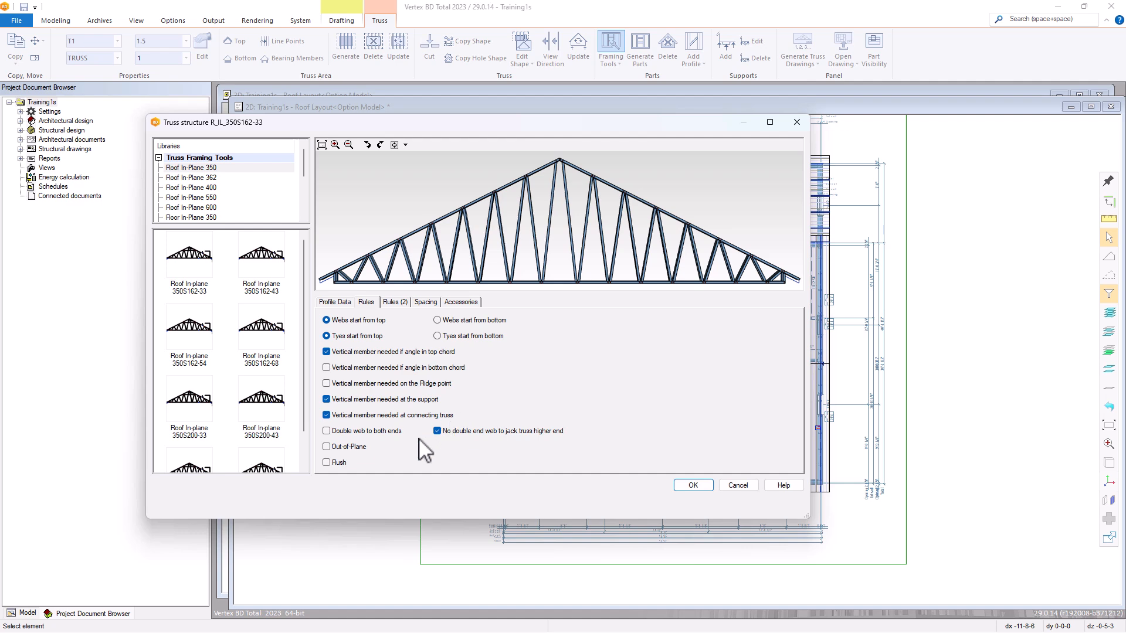
pyautogui.click(399, 303)
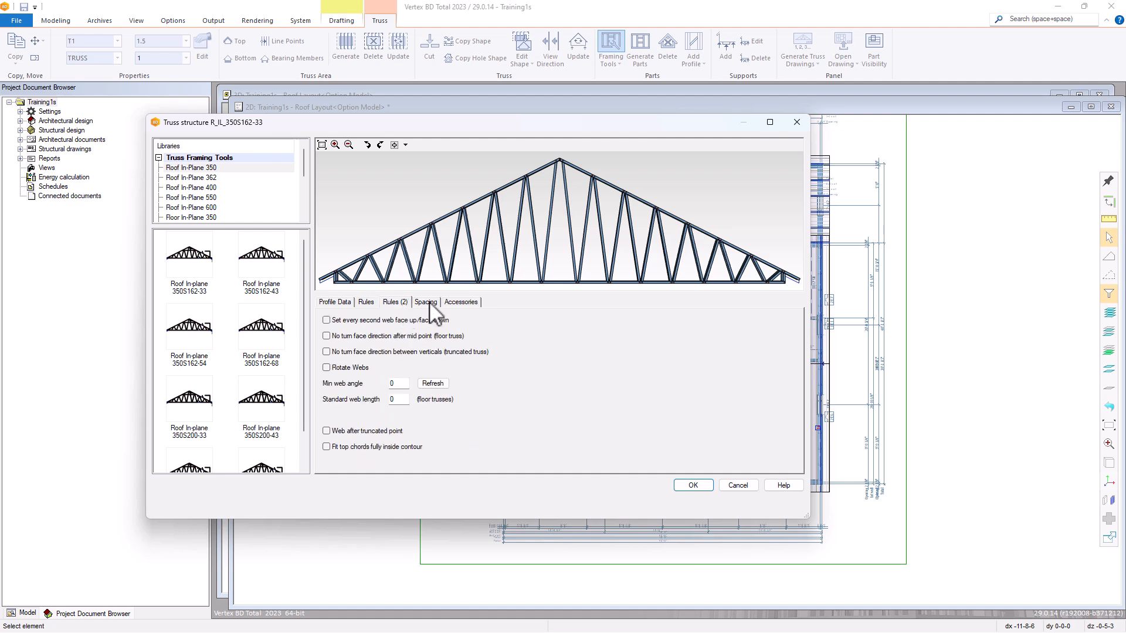
pyautogui.click(430, 302)
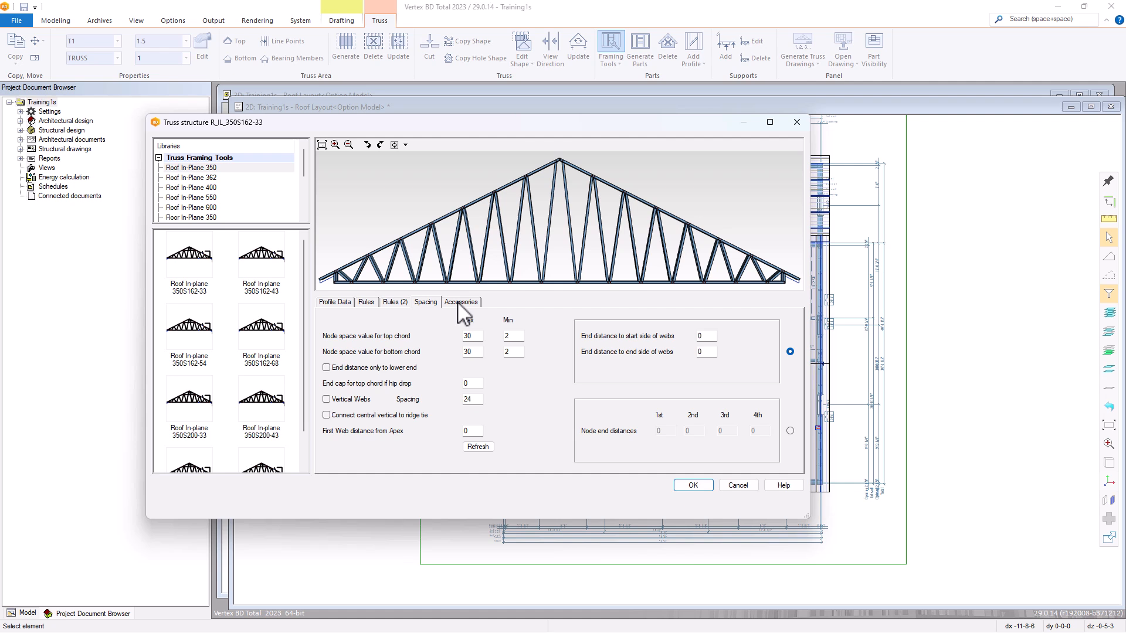
pyautogui.click(459, 304)
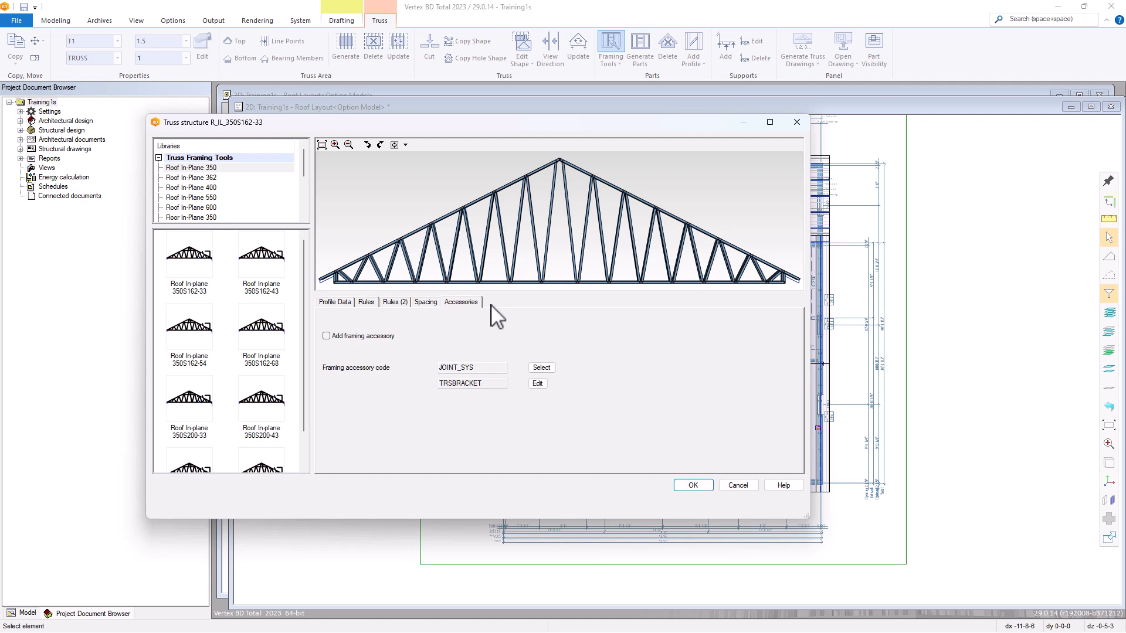
pyautogui.click(694, 486)
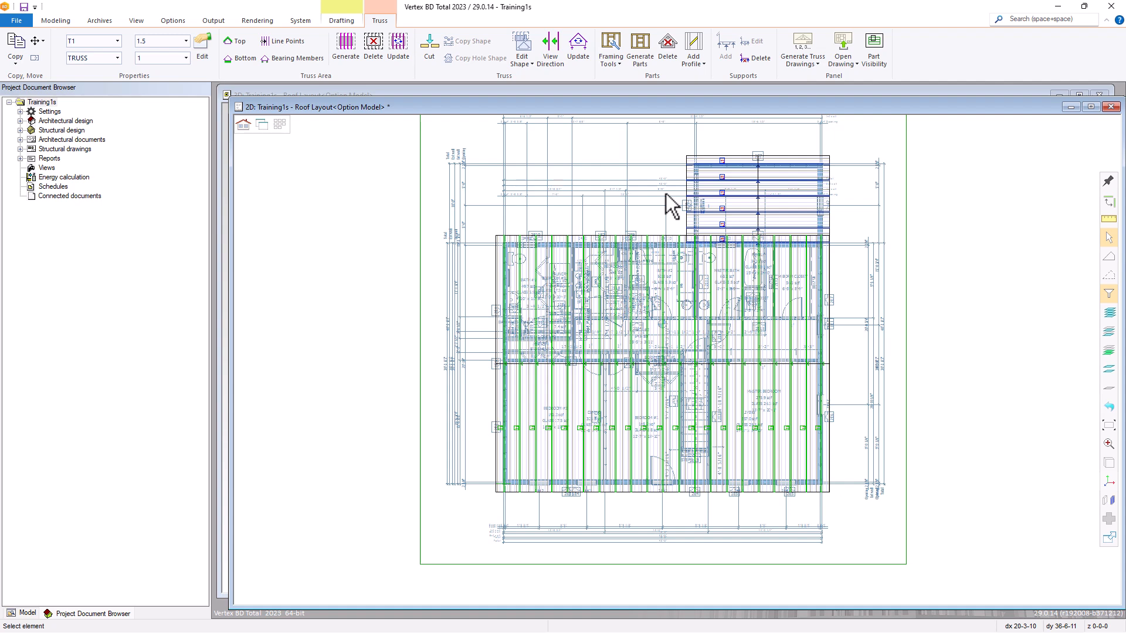
# Generate the parts of all the main roof's trusses and clear the selection.
pyautogui.rightClick(649, 156)
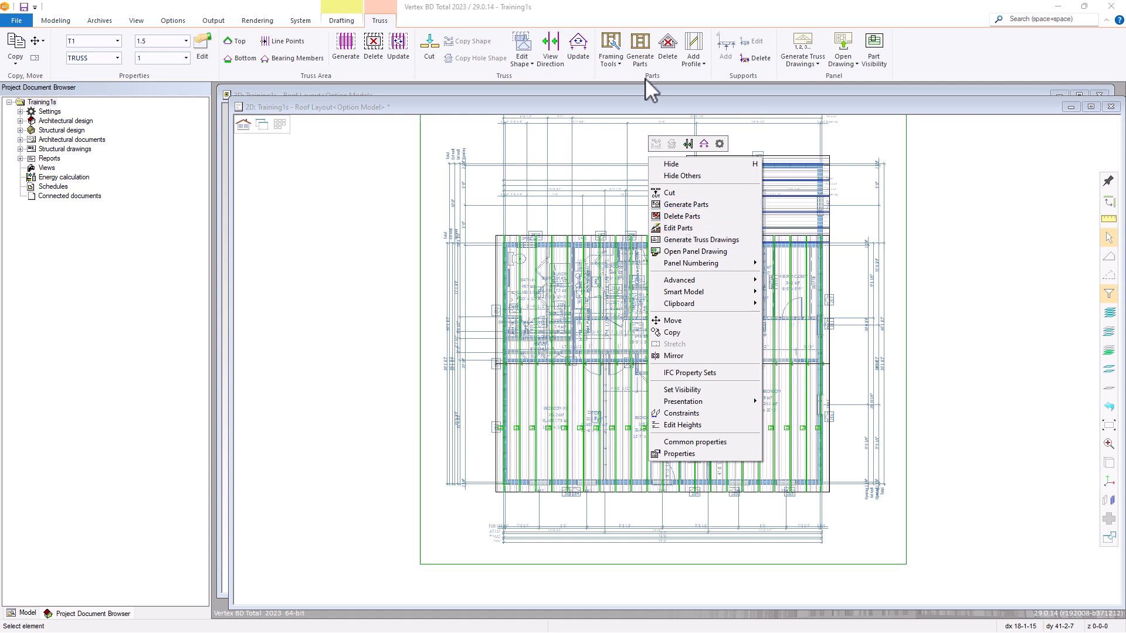
pyautogui.click(640, 48)
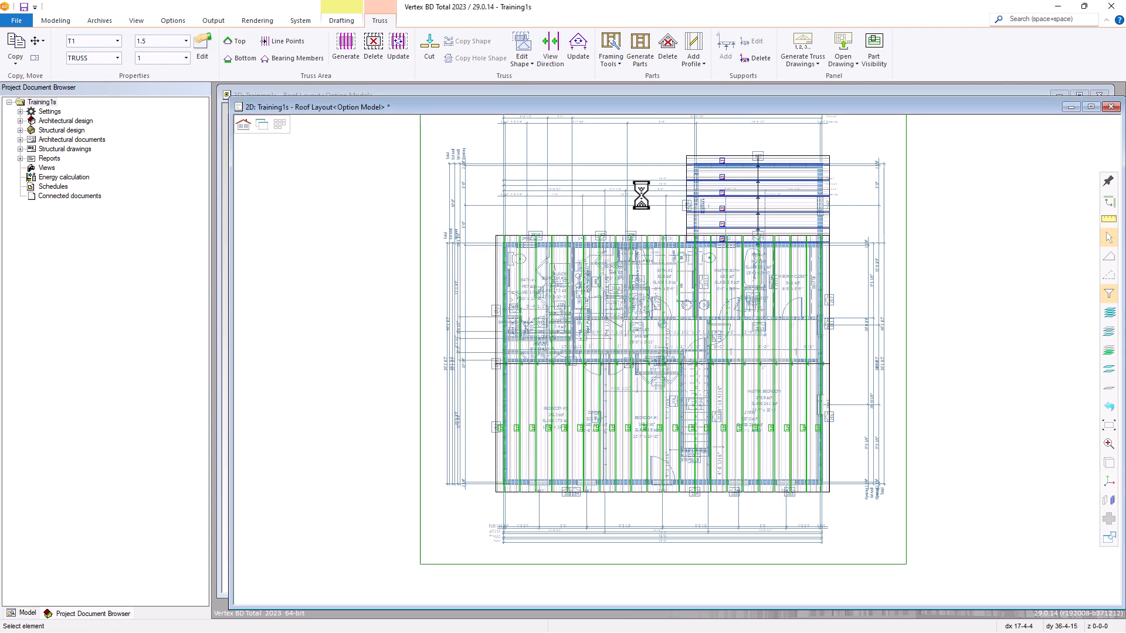
pyautogui.click(648, 216)
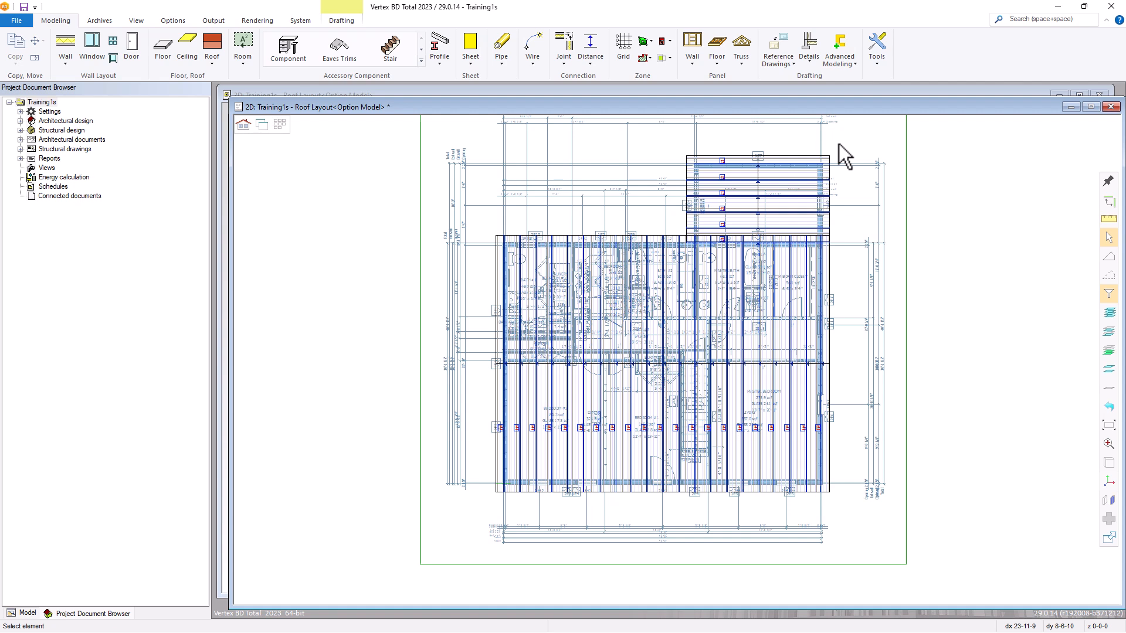
# Accept framing tool R_IL_350S162-33 for all the smaller roof's trusses, including the one at the main roof's wall, and generate their parts.
pyautogui.moveTo(838, 143); pyautogui.dragTo(684, 246)
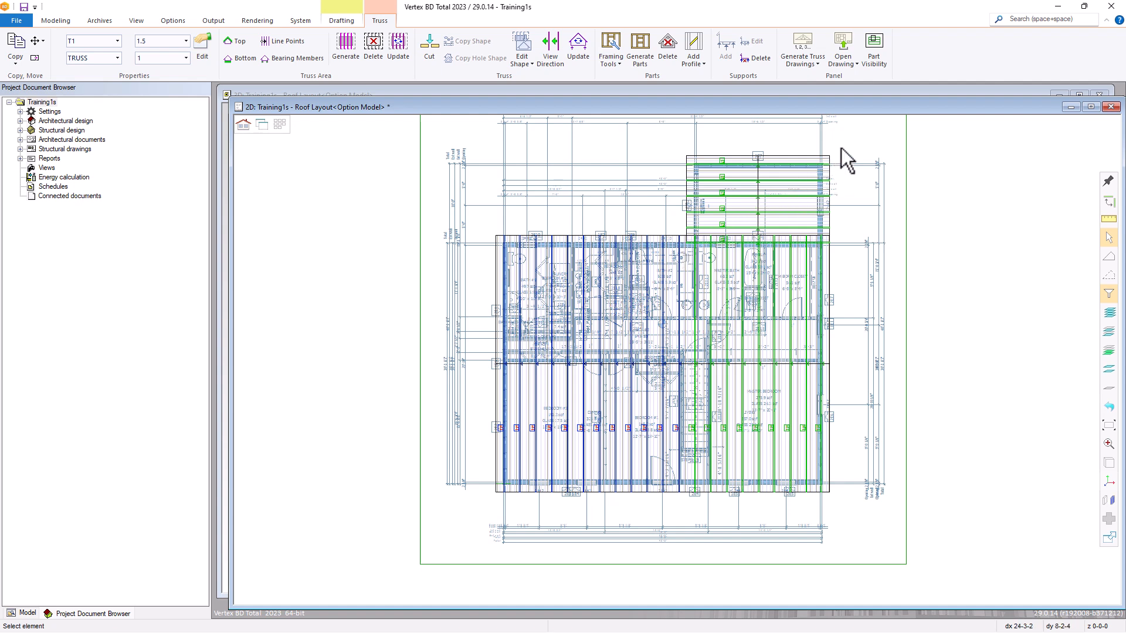
pyautogui.moveTo(845, 148); pyautogui.dragTo(678, 230)
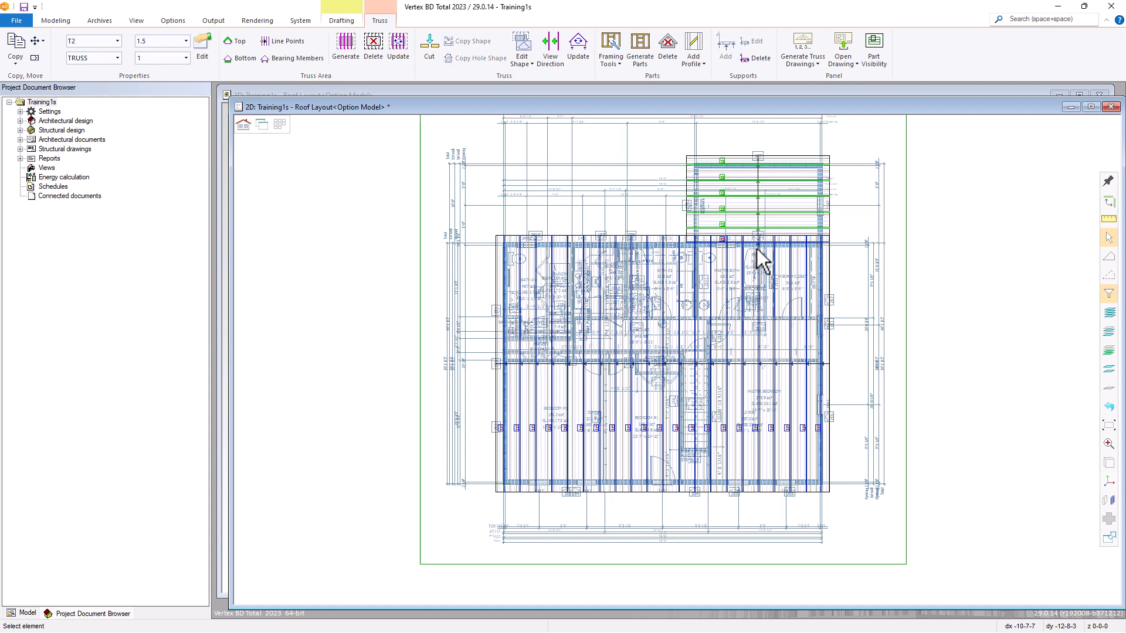
pyautogui.scroll(3, 759, 257)
pyautogui.scroll(1, 690, 375)
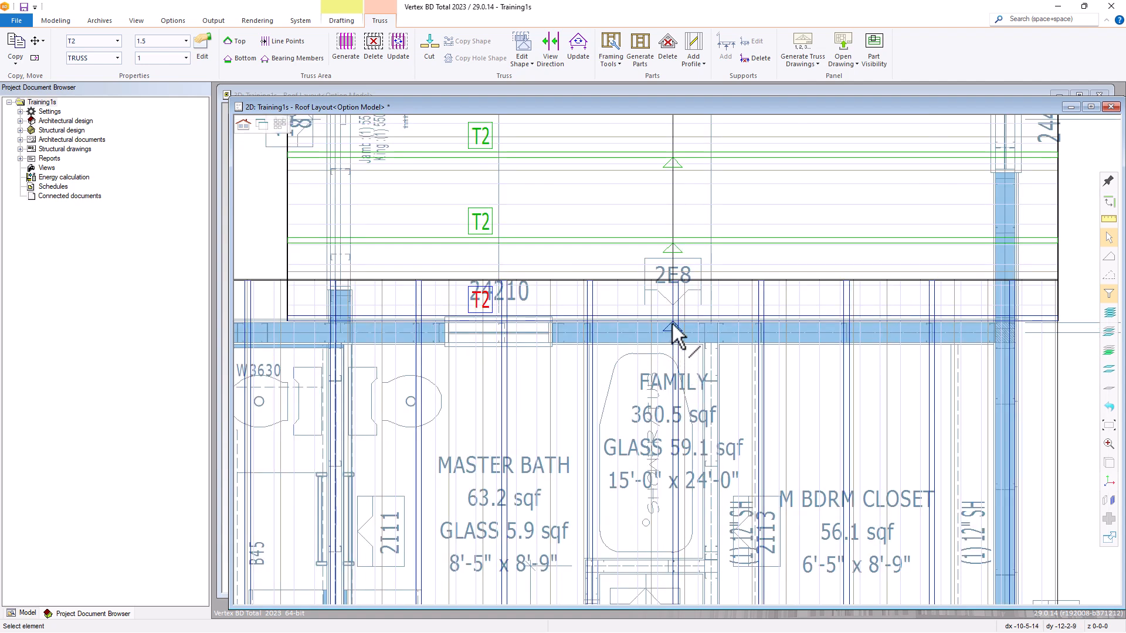
pyautogui.click(496, 323)
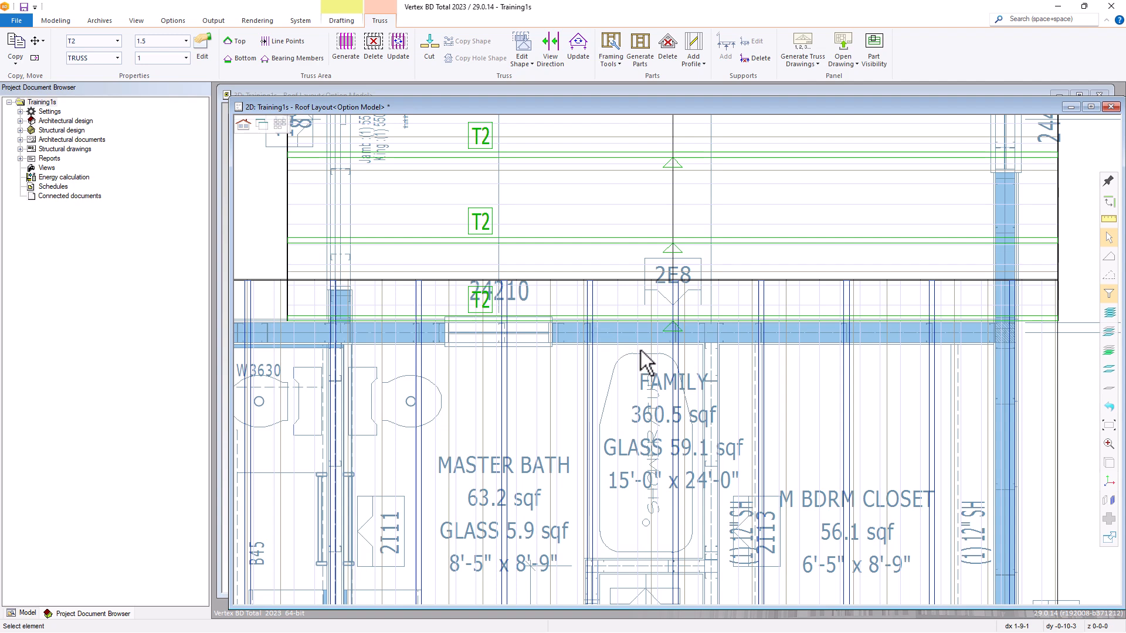
pyautogui.scroll(-2, 663, 363)
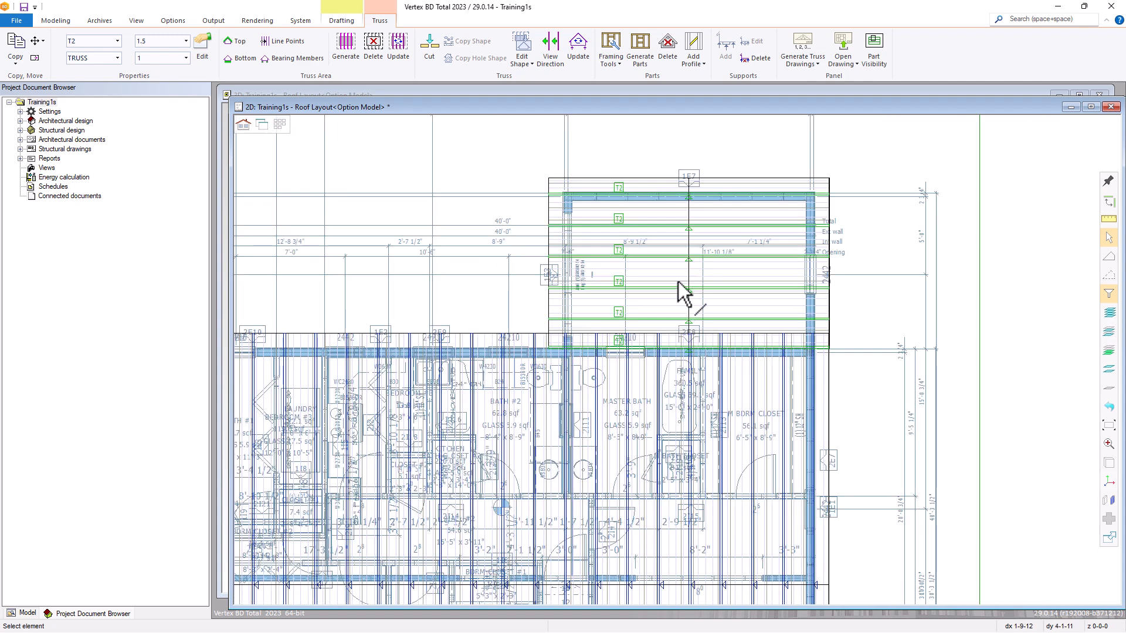
pyautogui.click(614, 45)
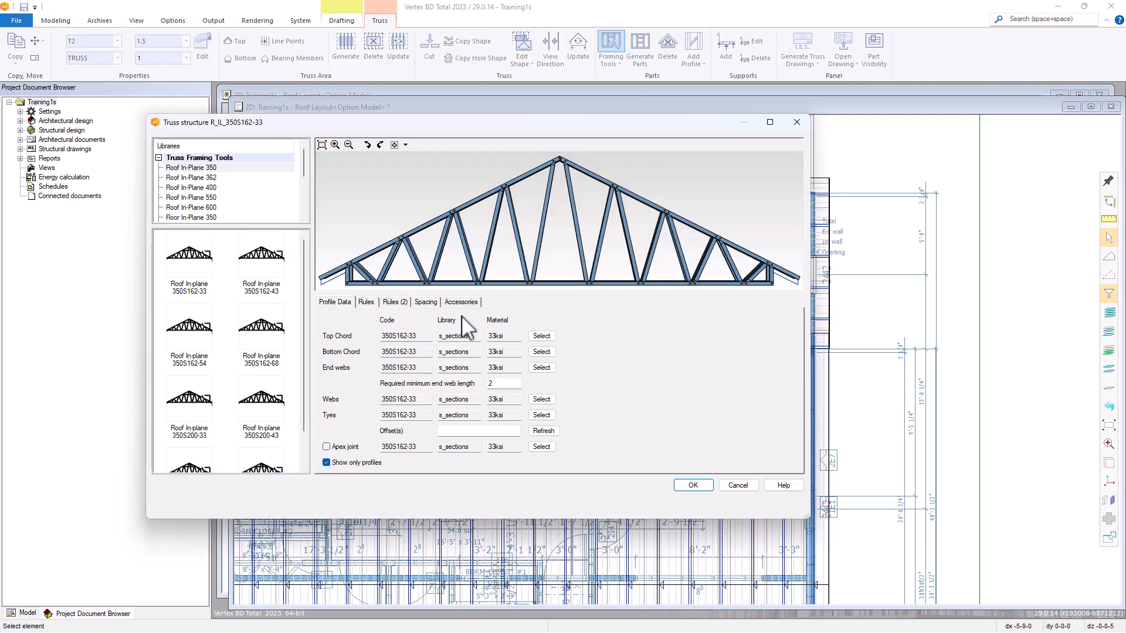
pyautogui.click(696, 486)
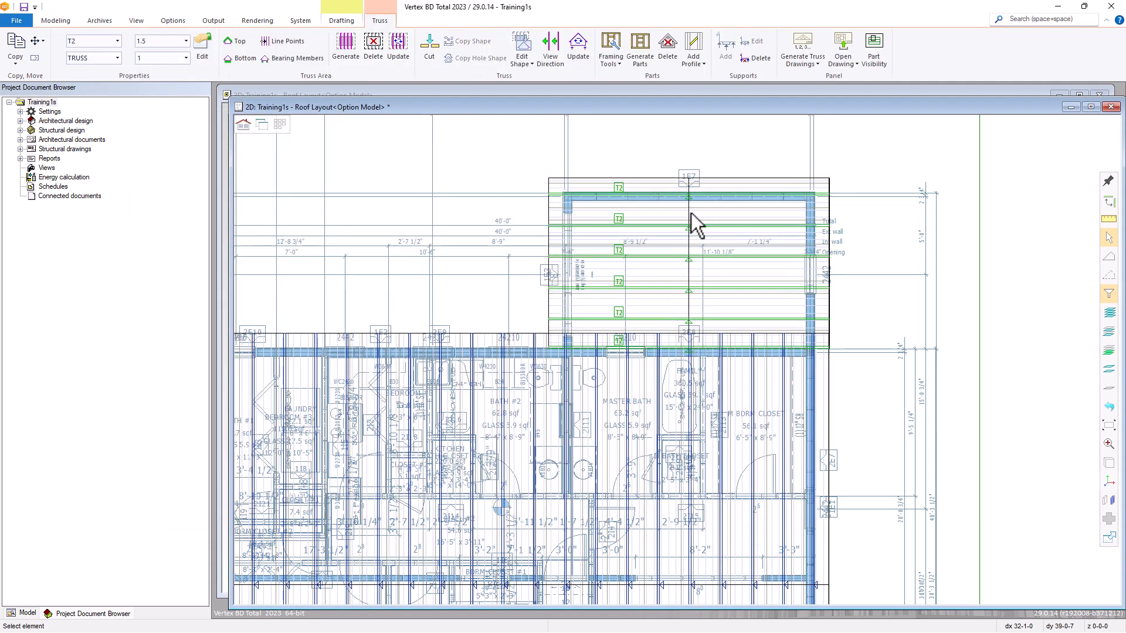
pyautogui.click(636, 41)
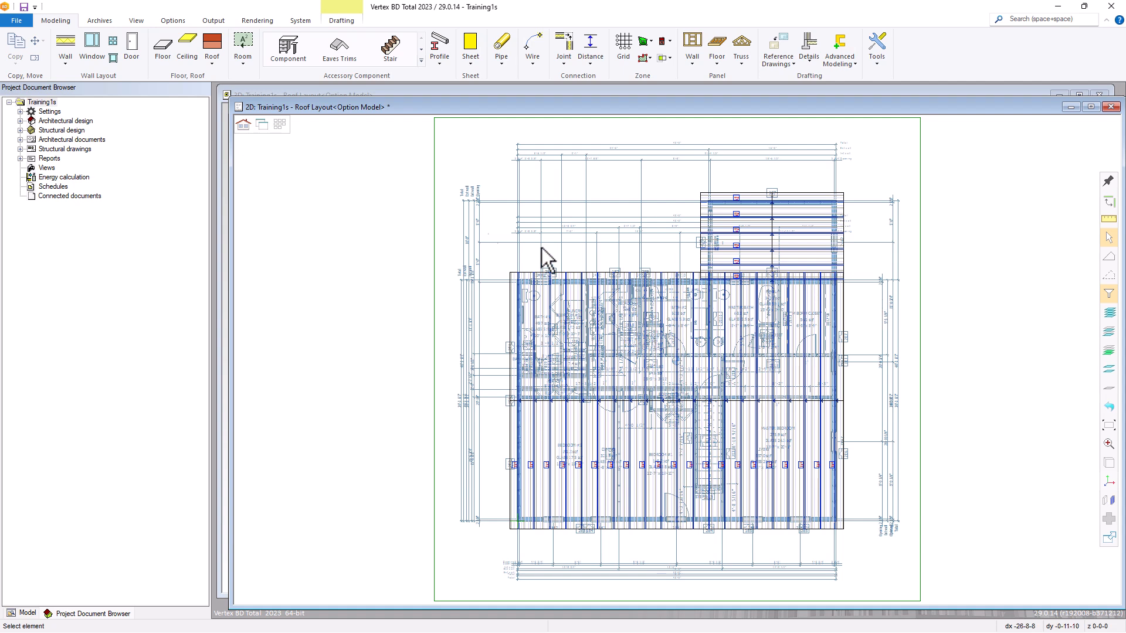
# Switch to the 3D Roof Framing model and examine the generated truss members on the main and smaller roofs.
pyautogui.click(262, 128)
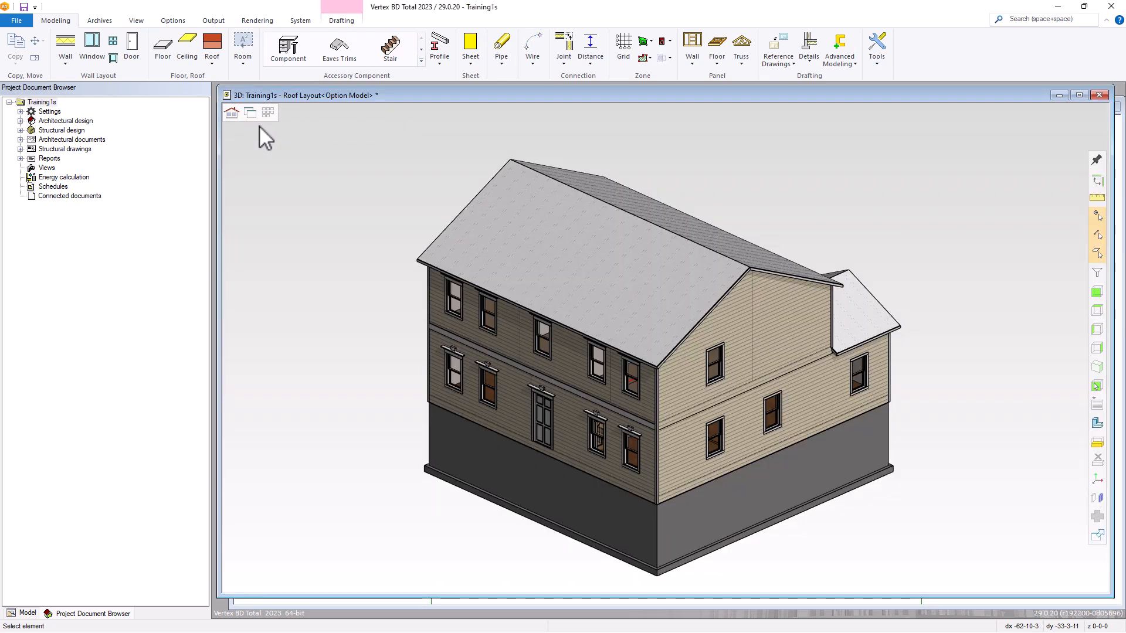
pyautogui.click(231, 115)
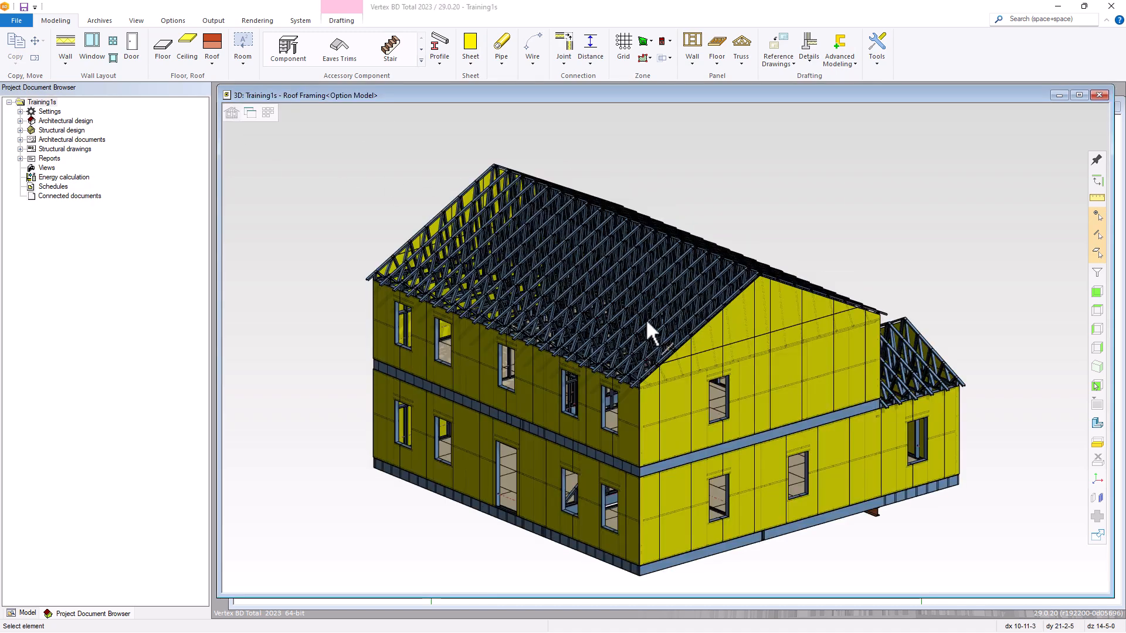
pyautogui.moveTo(691, 333); pyautogui.dragTo(580, 338, button='middle')
pyautogui.scroll(1, 654, 352)
pyautogui.scroll(-3, 676, 353)
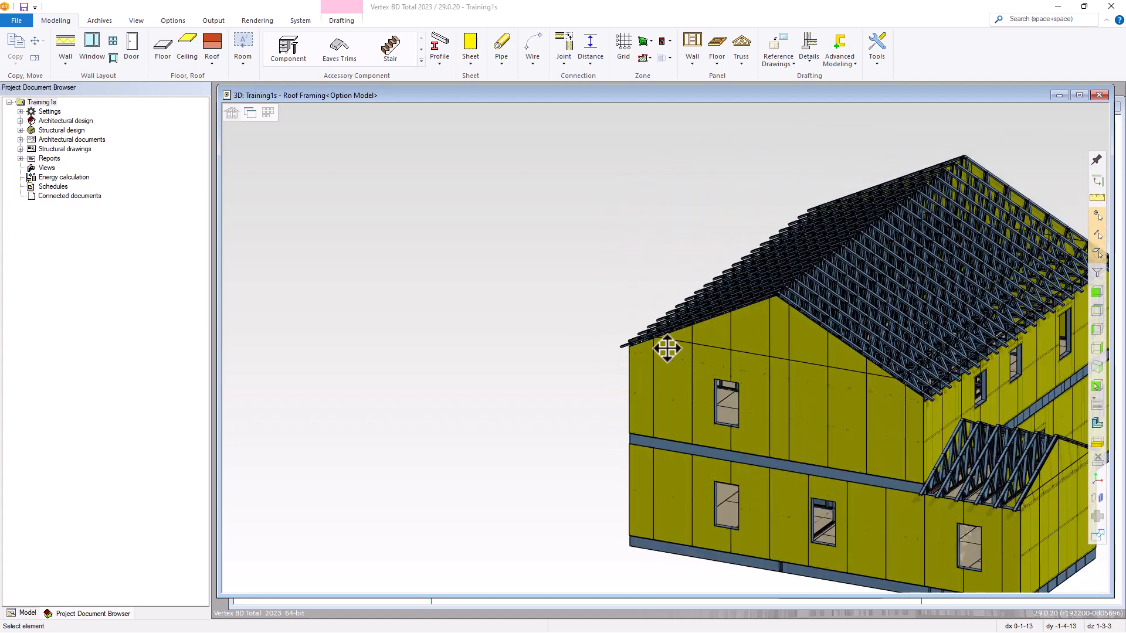
pyautogui.scroll(2, 746, 350)
pyautogui.scroll(5, 643, 361)
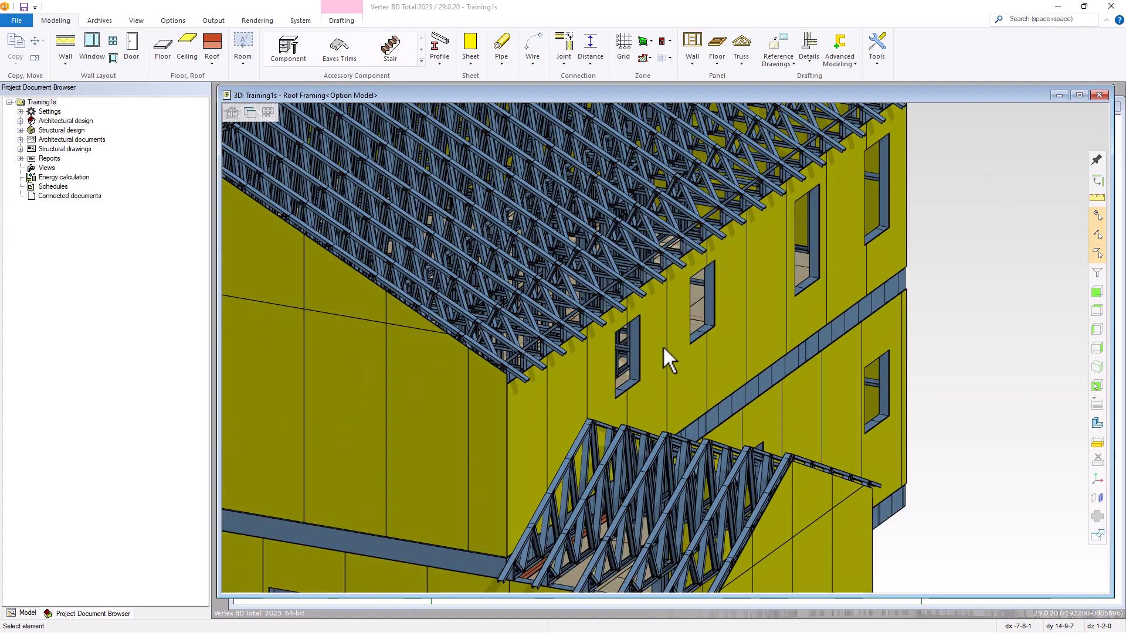
pyautogui.scroll(-2, 651, 352)
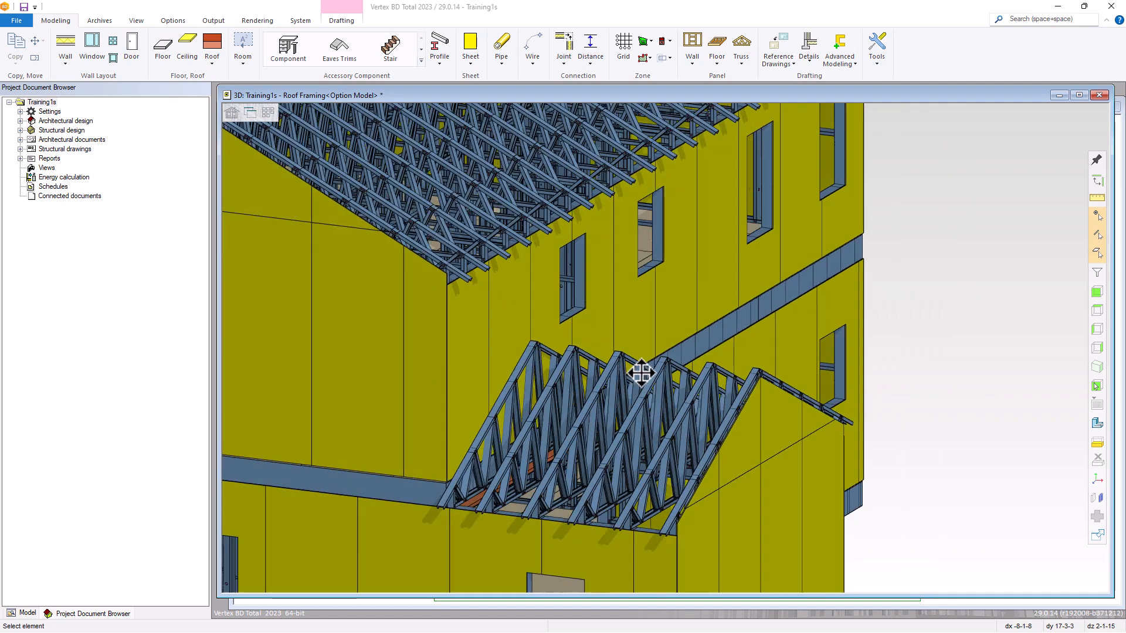
pyautogui.scroll(2, 639, 373)
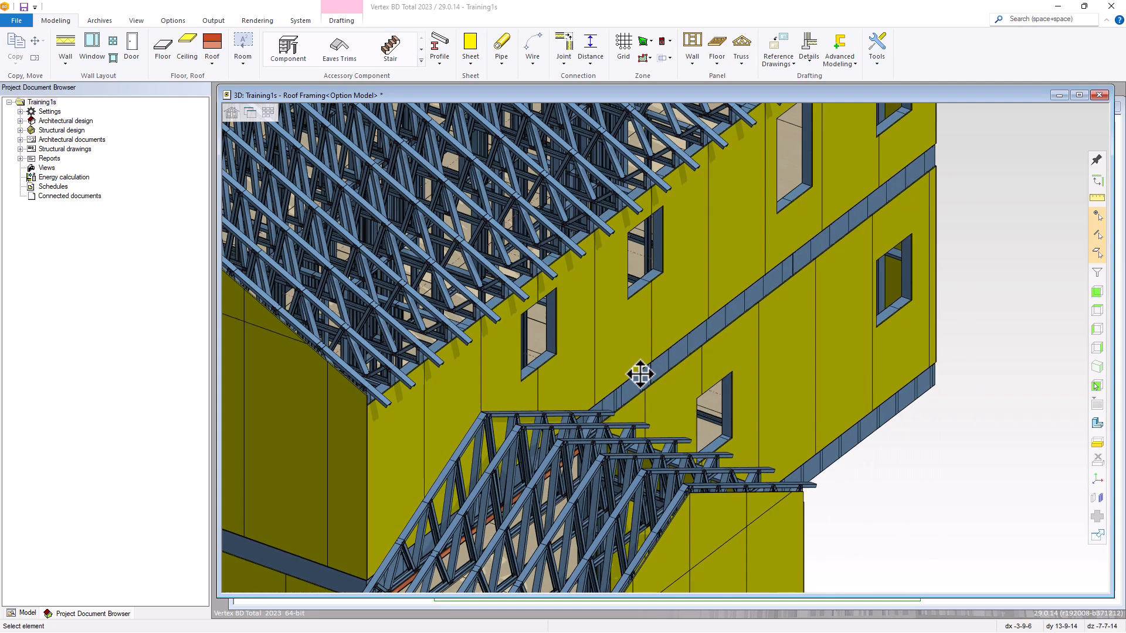
pyautogui.scroll(-3, 660, 347)
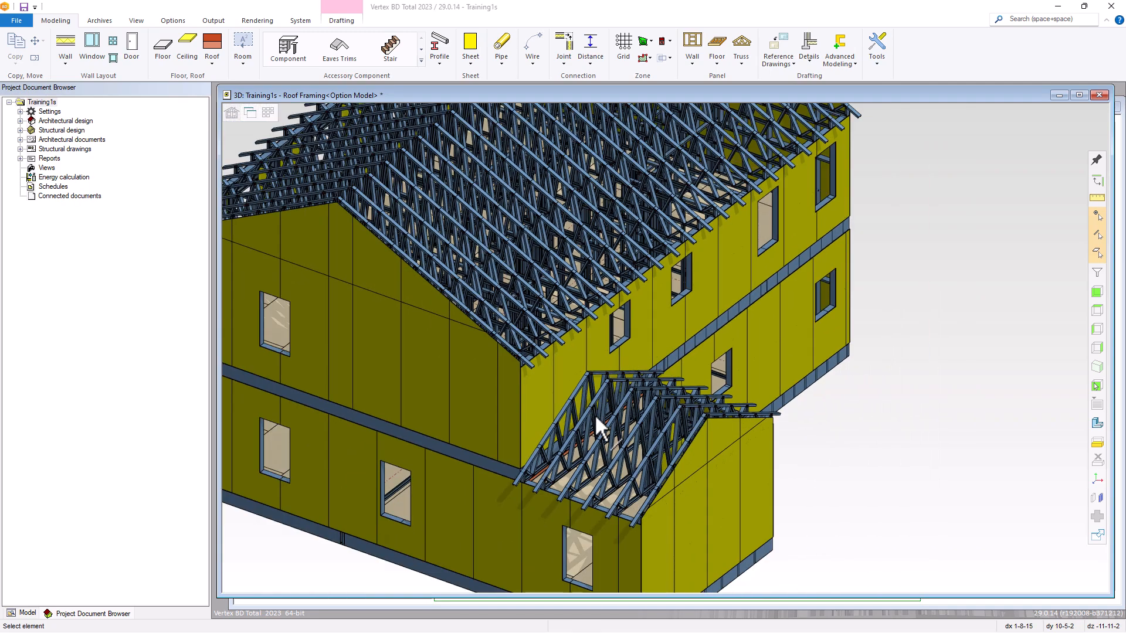
pyautogui.scroll(2, 629, 455)
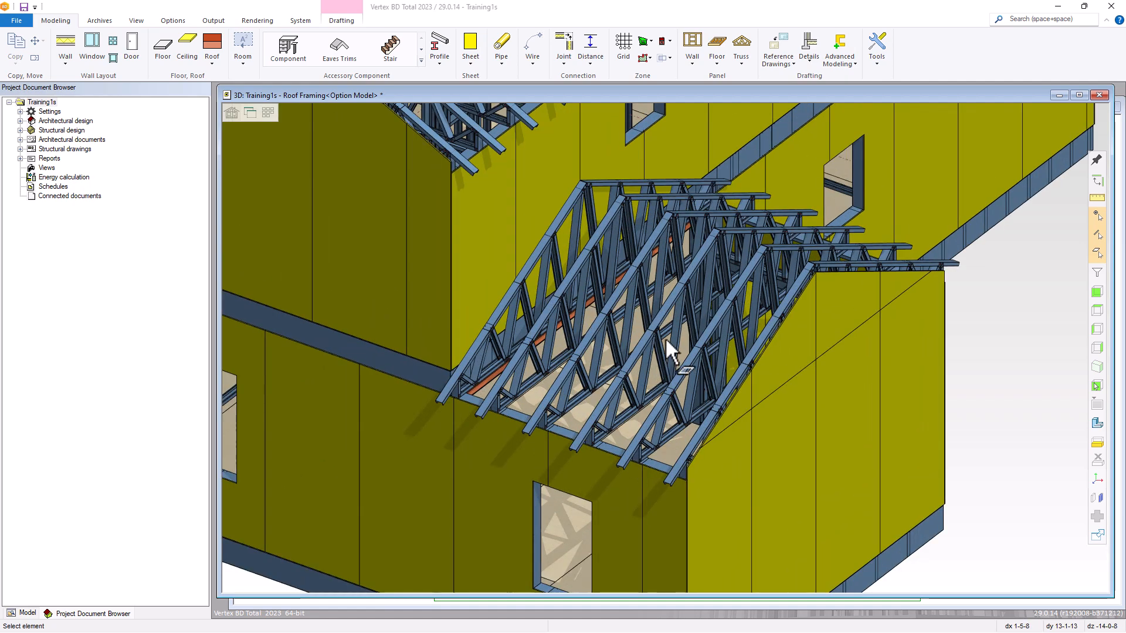
# Examine the trusses of both roofs in 3D, inspecting a main roof top chord and its web connections at the eave.
pyautogui.scroll(-1, 663, 341)
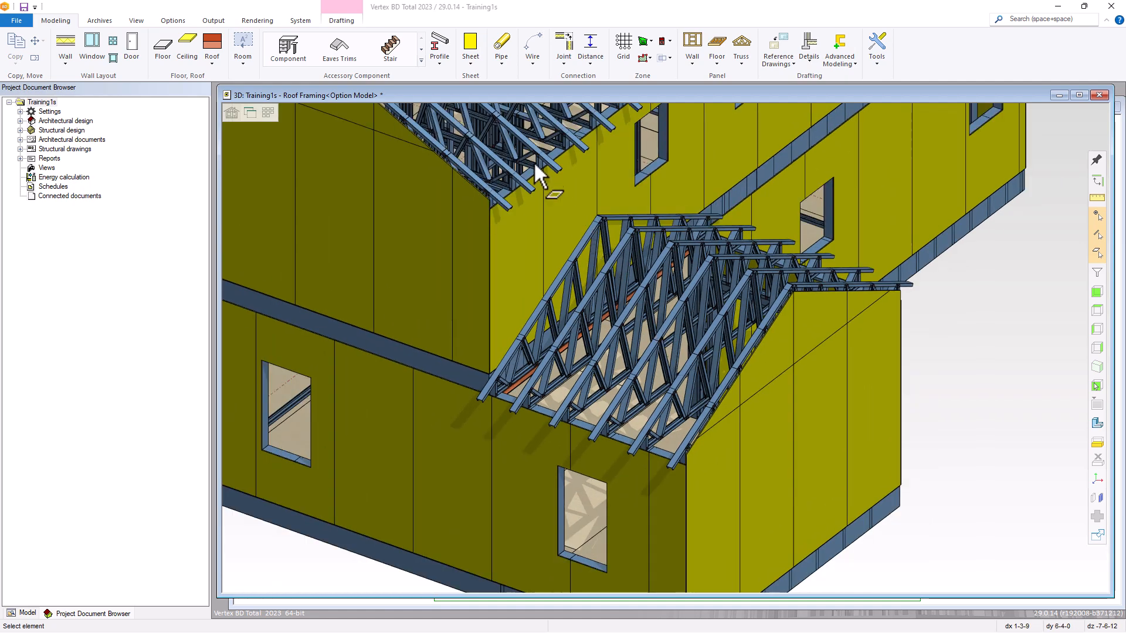
pyautogui.scroll(1, 534, 160)
pyautogui.scroll(4, 666, 349)
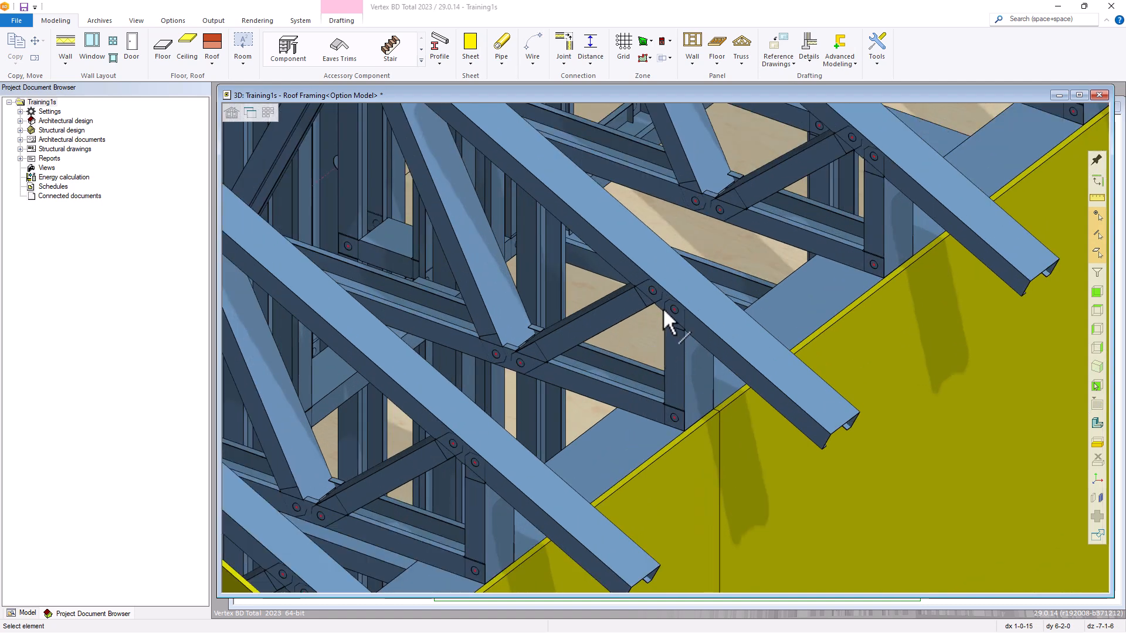
pyautogui.click(720, 351)
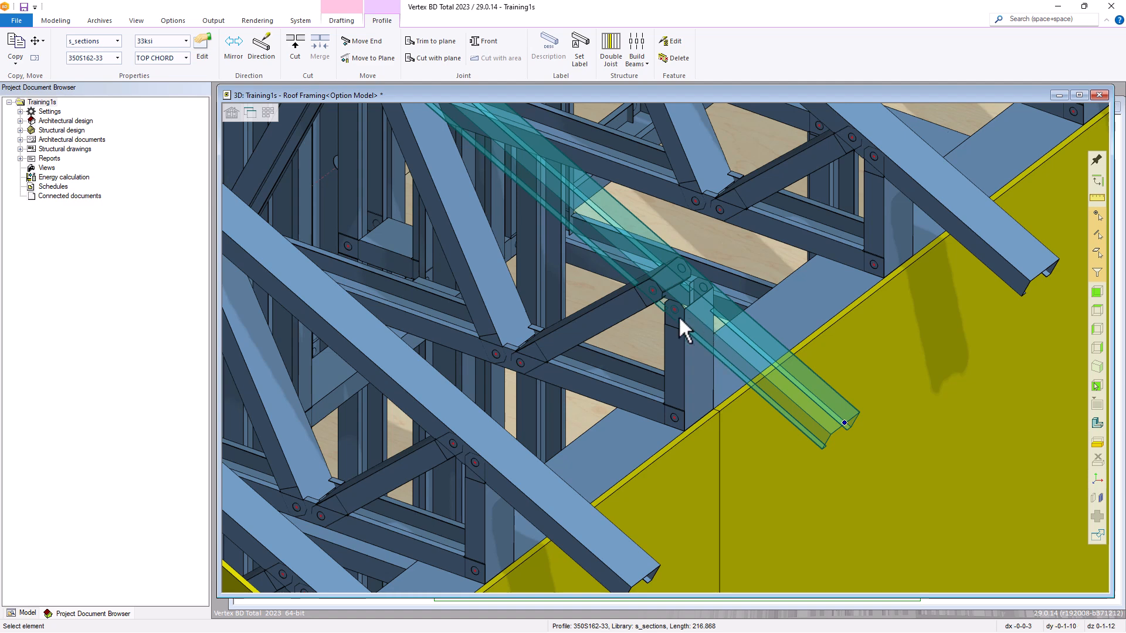
pyautogui.scroll(2, 675, 315)
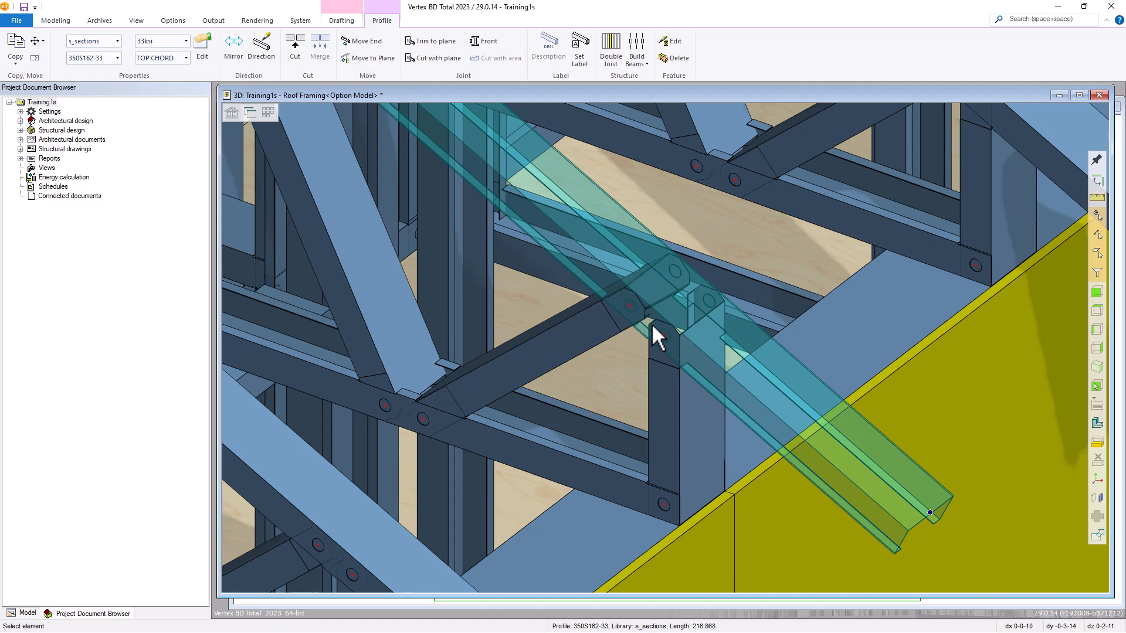
pyautogui.scroll(-5, 653, 327)
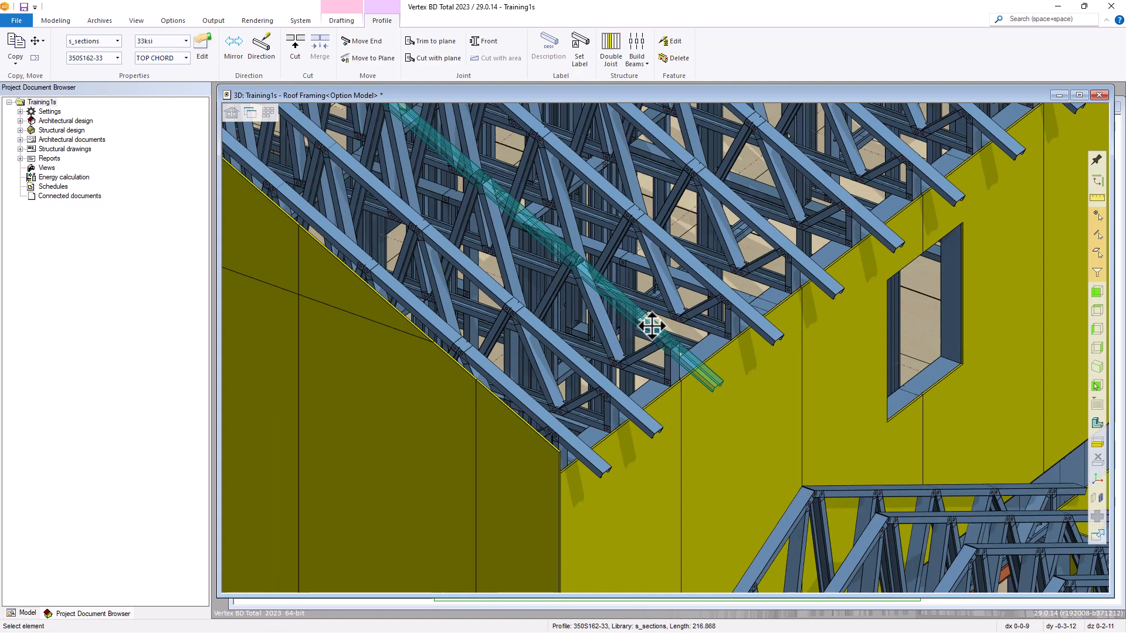
pyautogui.press('Escape')
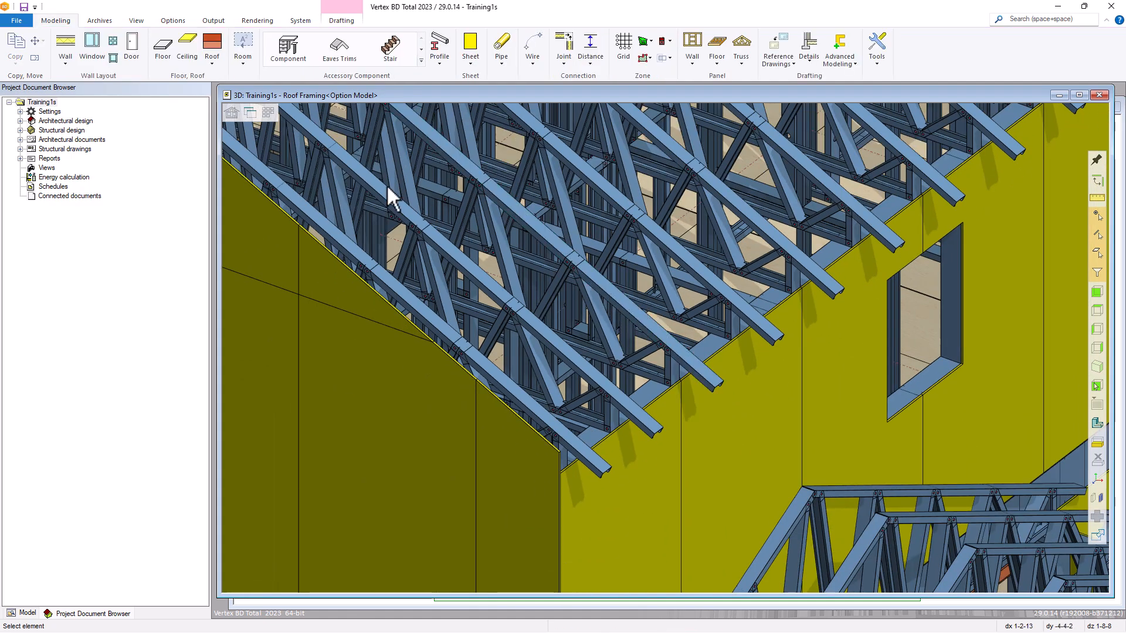
pyautogui.click(245, 115)
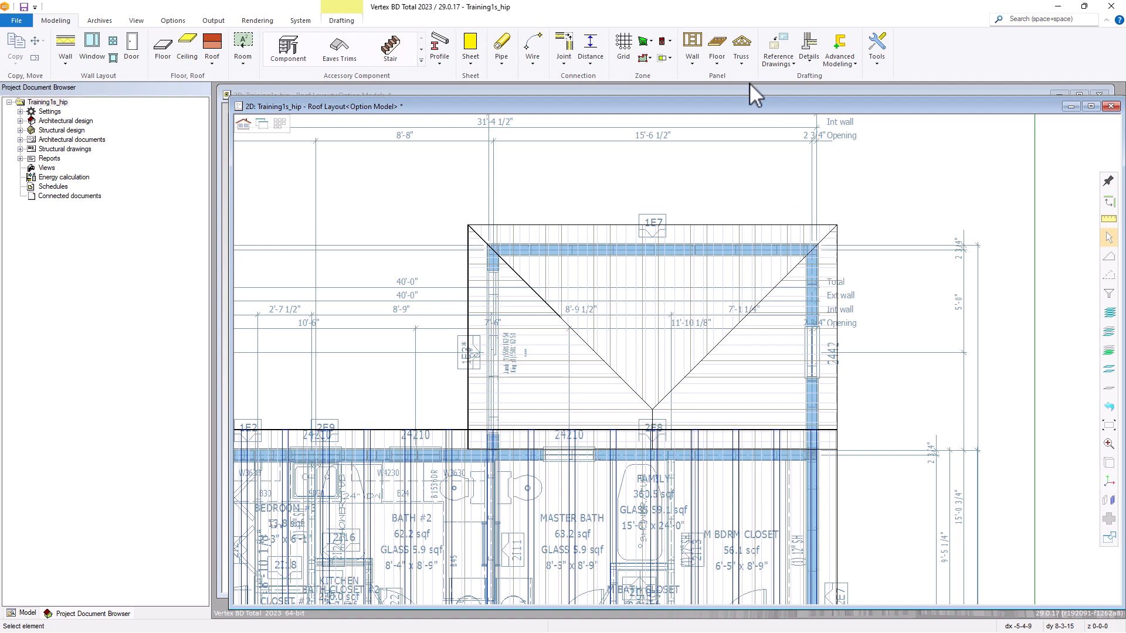
# Start a standard truss in the Training1s_hip roof layout, accepting the On slope parameters with Heels, Steps and the Default eave shape.
pyautogui.click(742, 63)
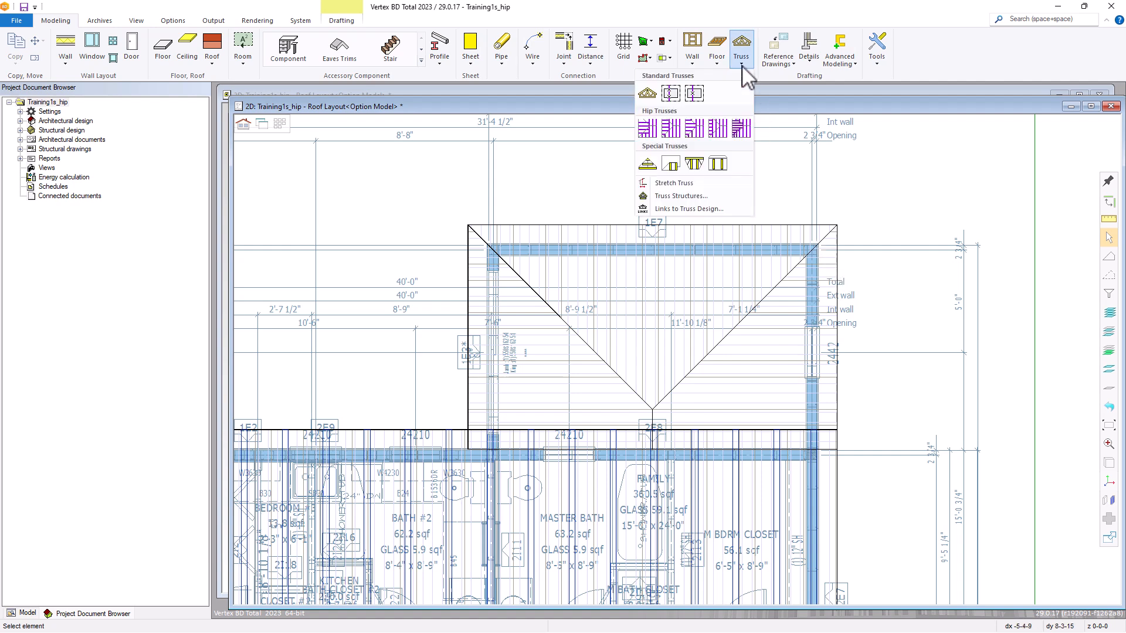
pyautogui.click(649, 96)
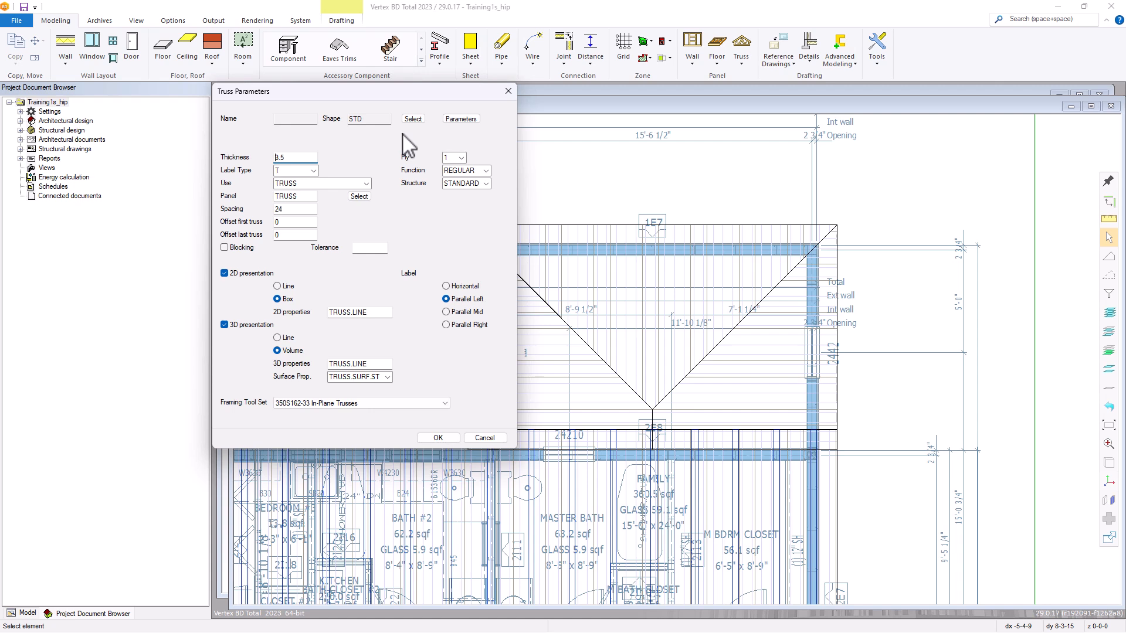
pyautogui.click(461, 119)
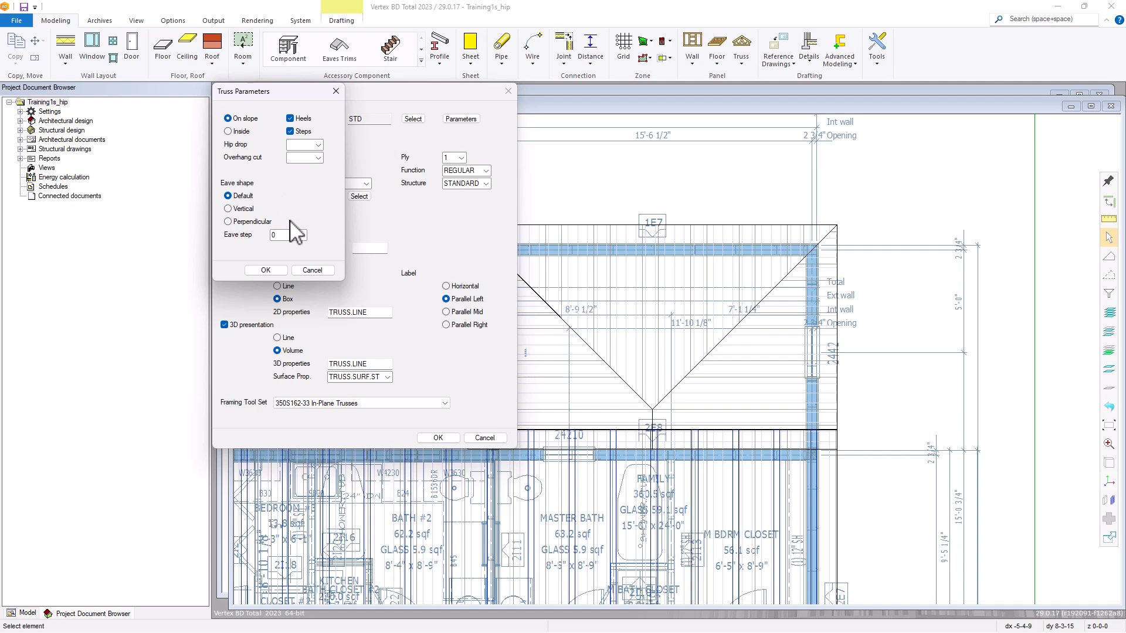
pyautogui.click(265, 270)
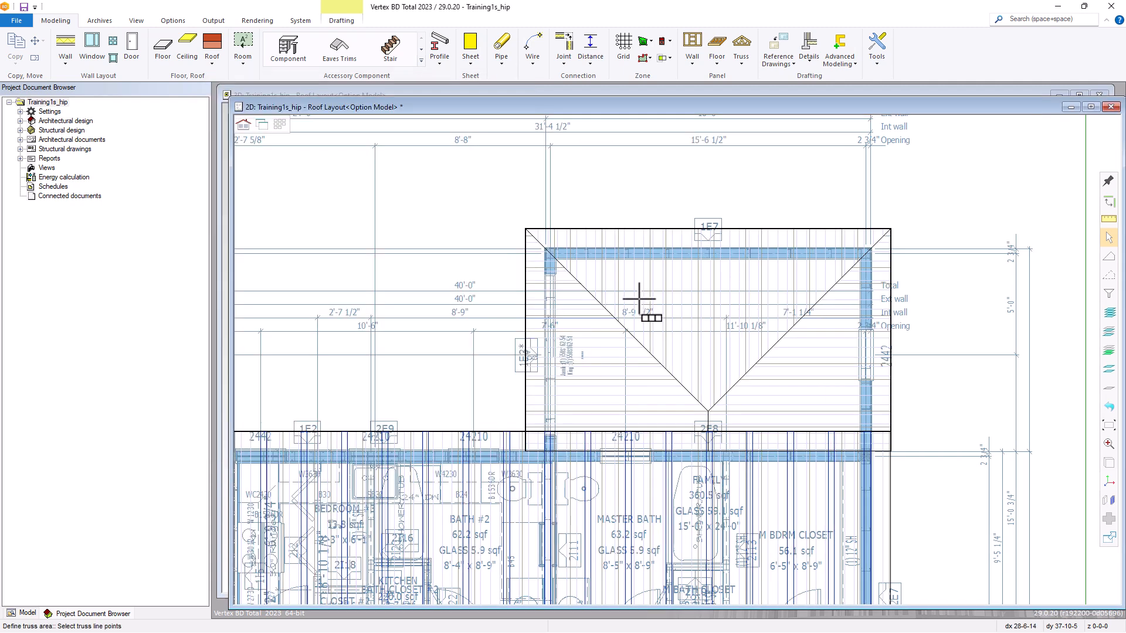
# Define the truss line from the middle of wall 1E7 to wall 2E8, along the hip roof's ridge line.
pyautogui.rightClick(639, 299)
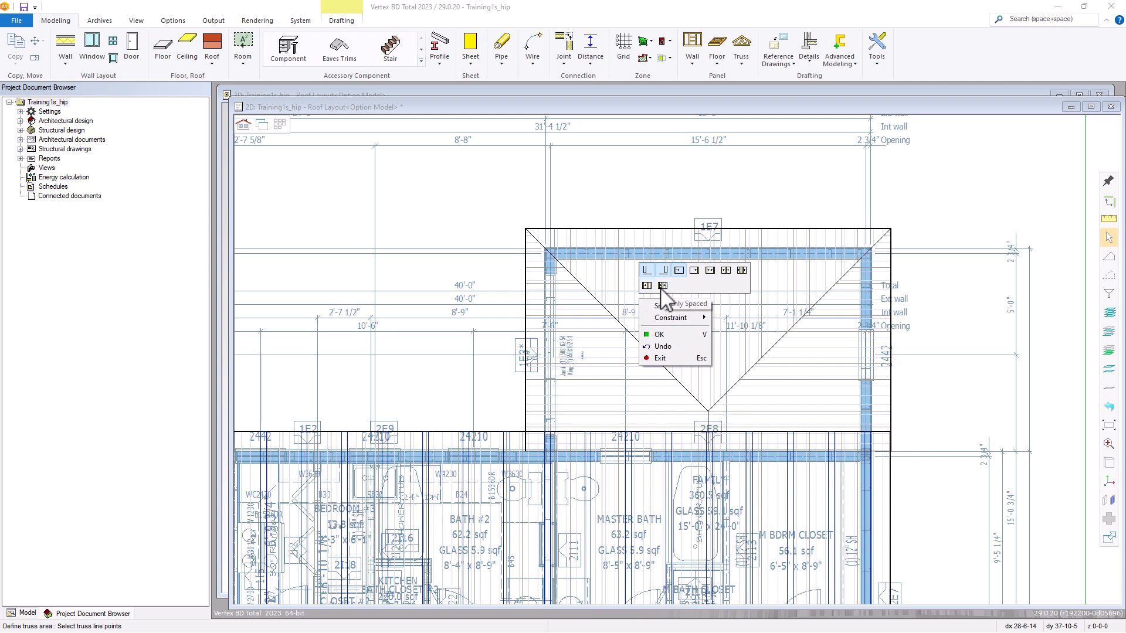
pyautogui.click(659, 335)
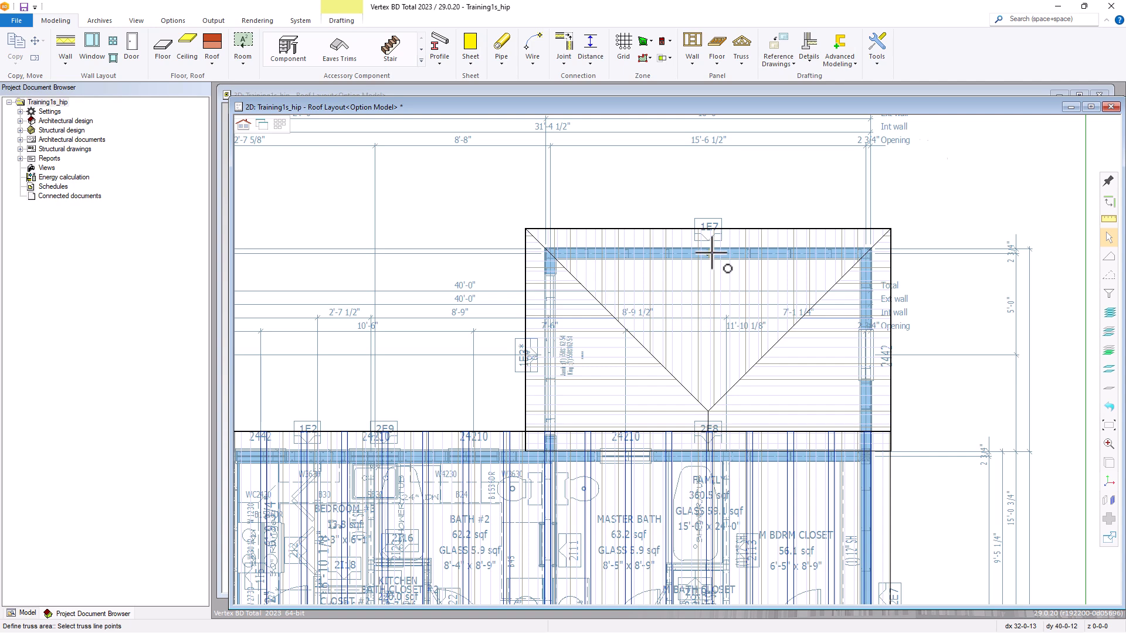
pyautogui.scroll(5, 719, 258)
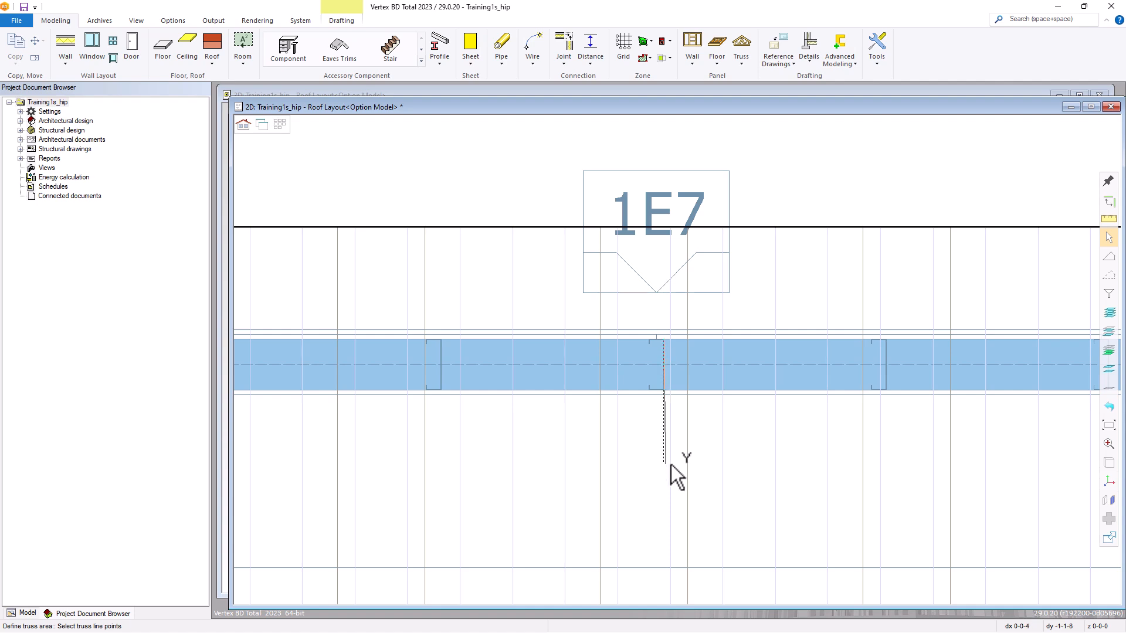
pyautogui.scroll(-5, 672, 499)
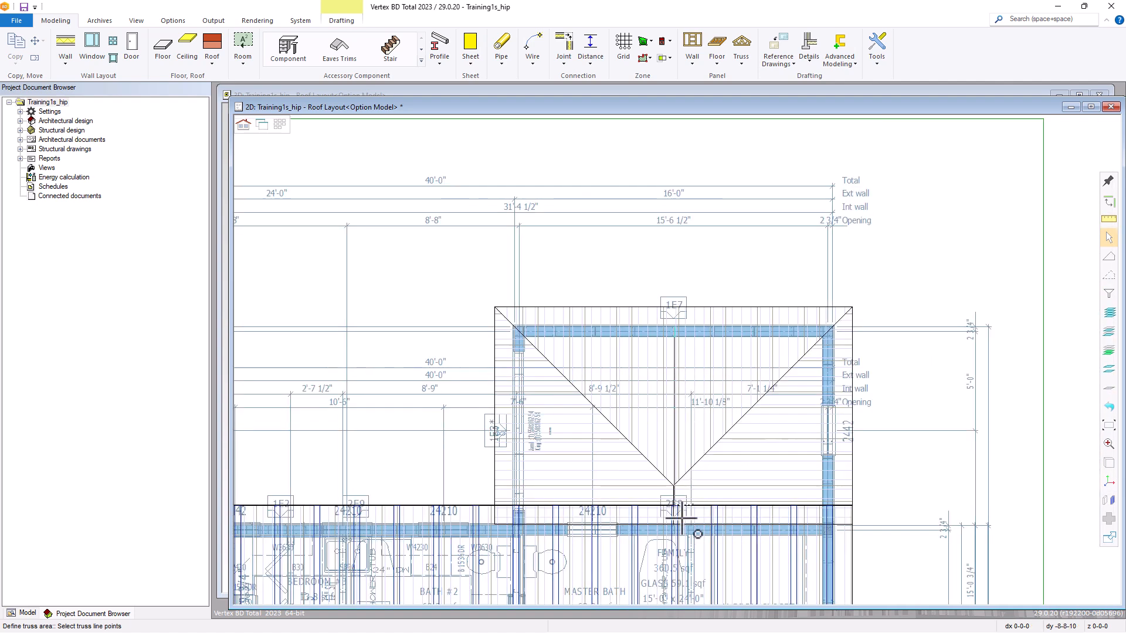
pyautogui.scroll(5, 683, 533)
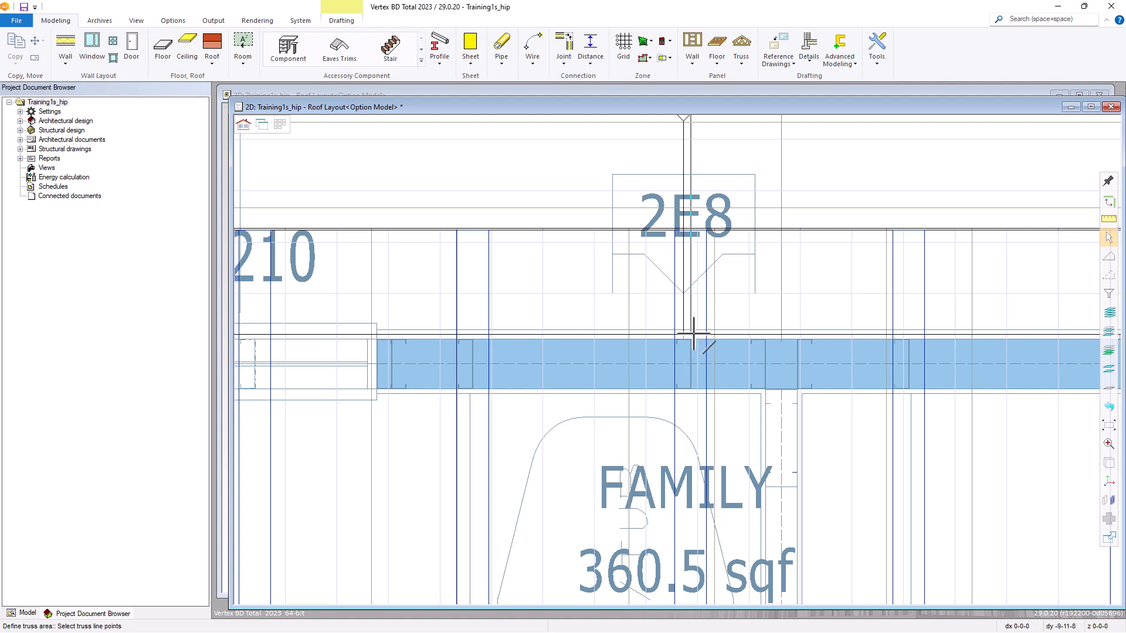
pyautogui.click(698, 336)
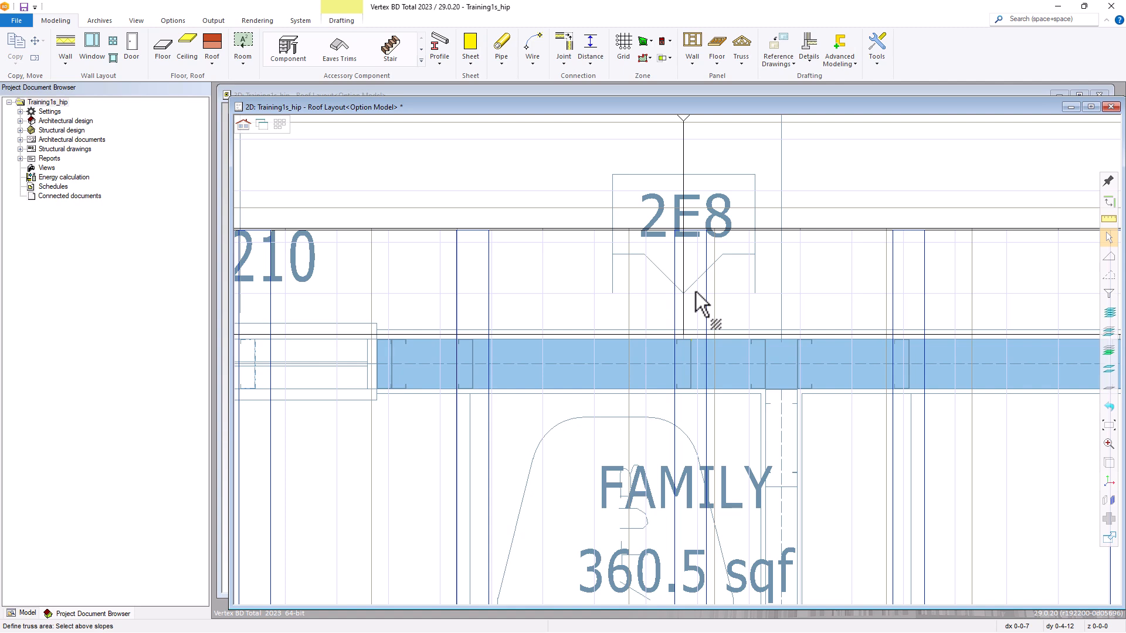
# Select all three slopes of the hip roof as the above slopes of the truss area and accept them.
pyautogui.scroll(-4, 695, 297)
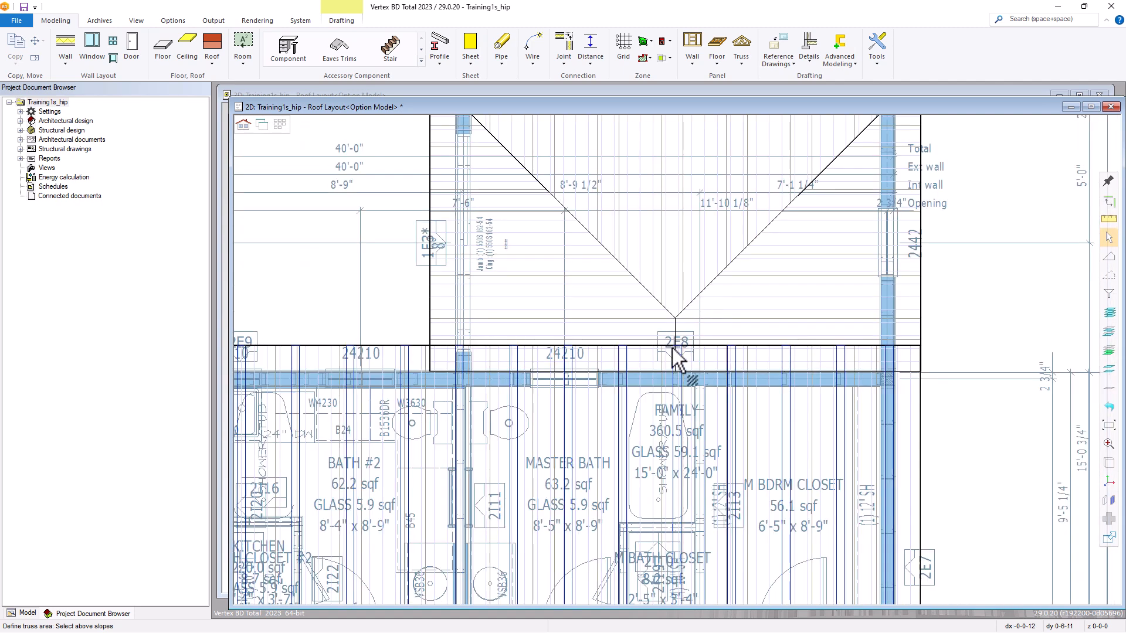
pyautogui.scroll(-2, 668, 340)
pyautogui.click(651, 358)
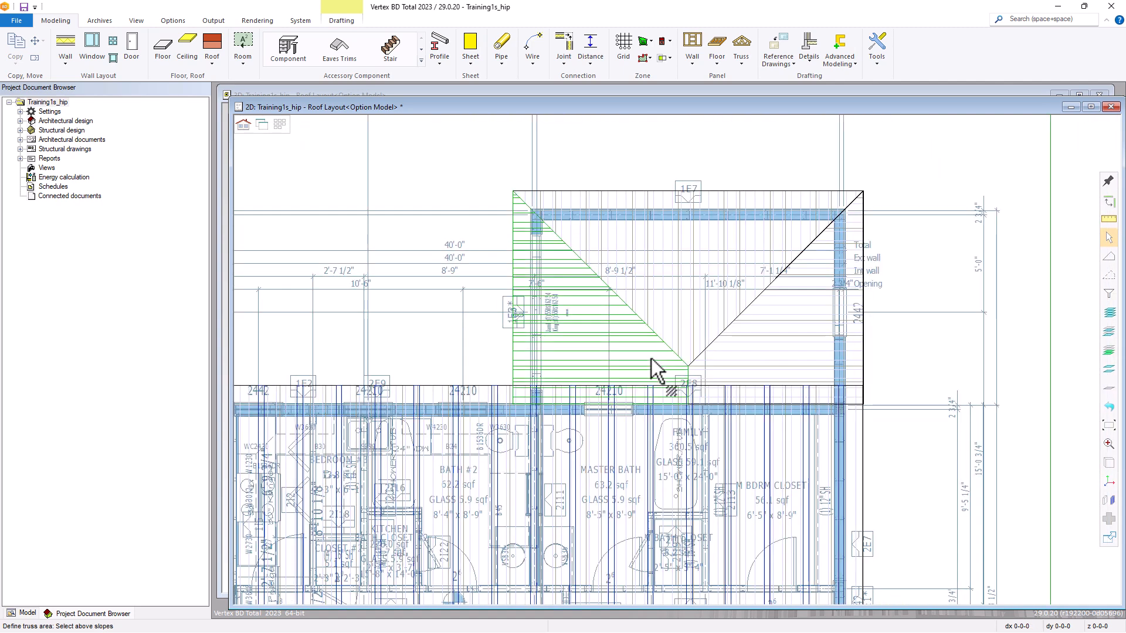
pyautogui.click(679, 326)
pyautogui.click(754, 372)
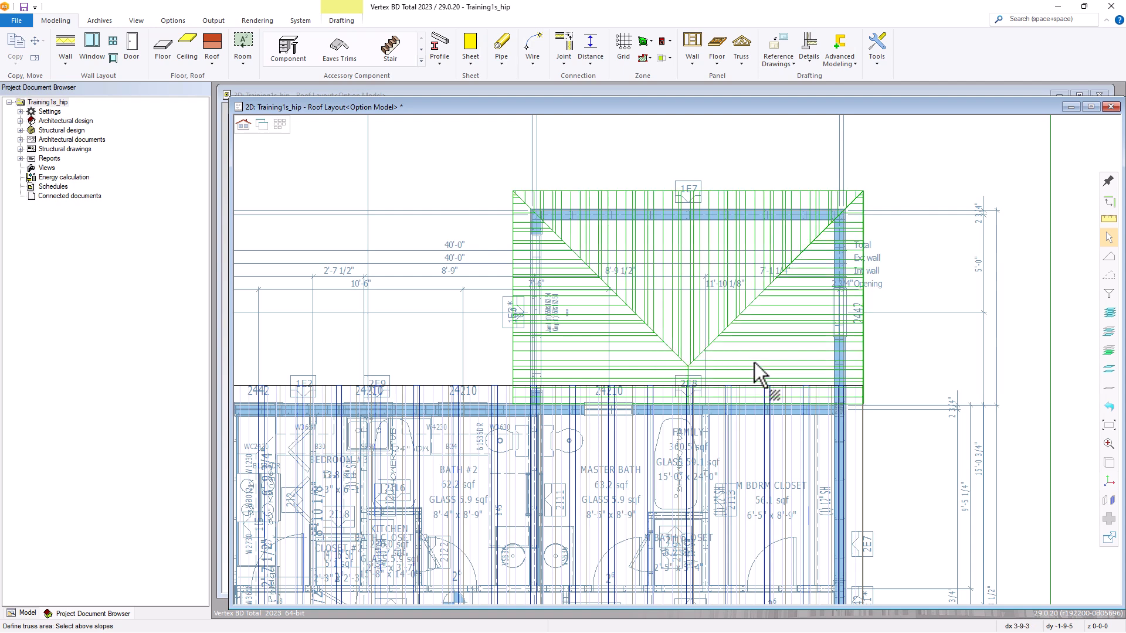
pyautogui.rightClick(667, 351)
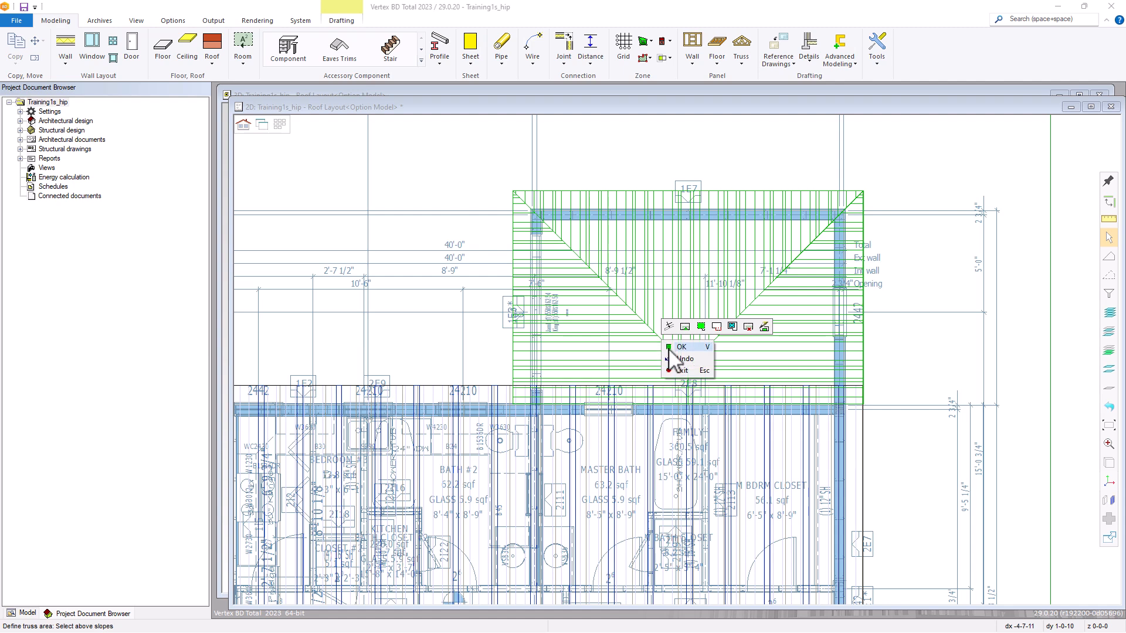
pyautogui.click(669, 350)
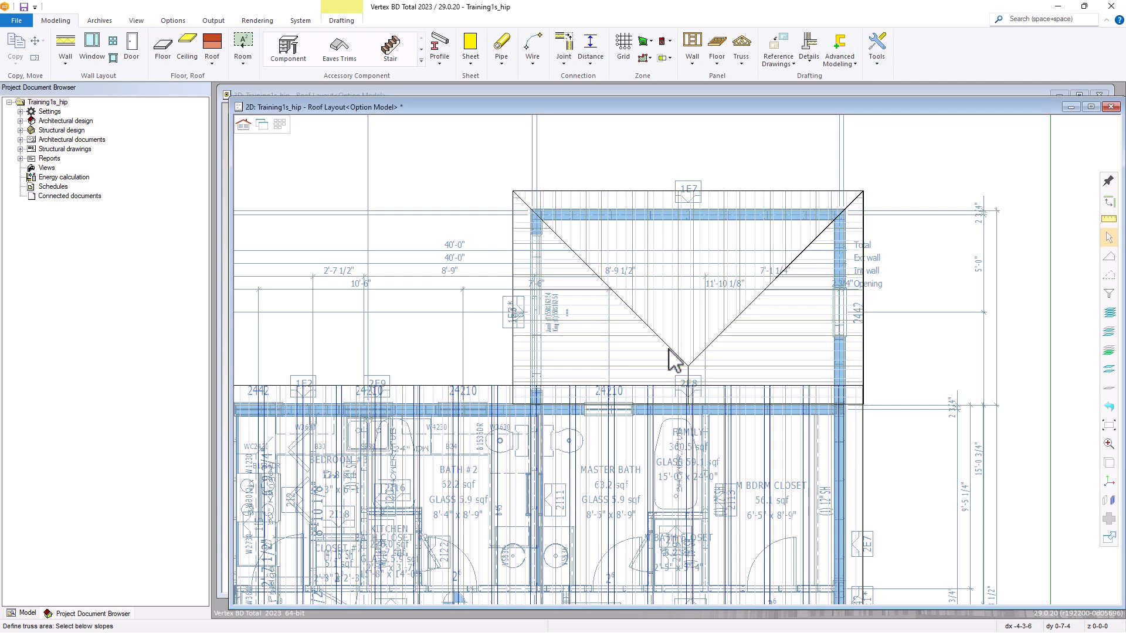
# Start a limiting plane for the below slopes, taking its plate height from the wall under the hip roof.
pyautogui.rightClick(628, 351)
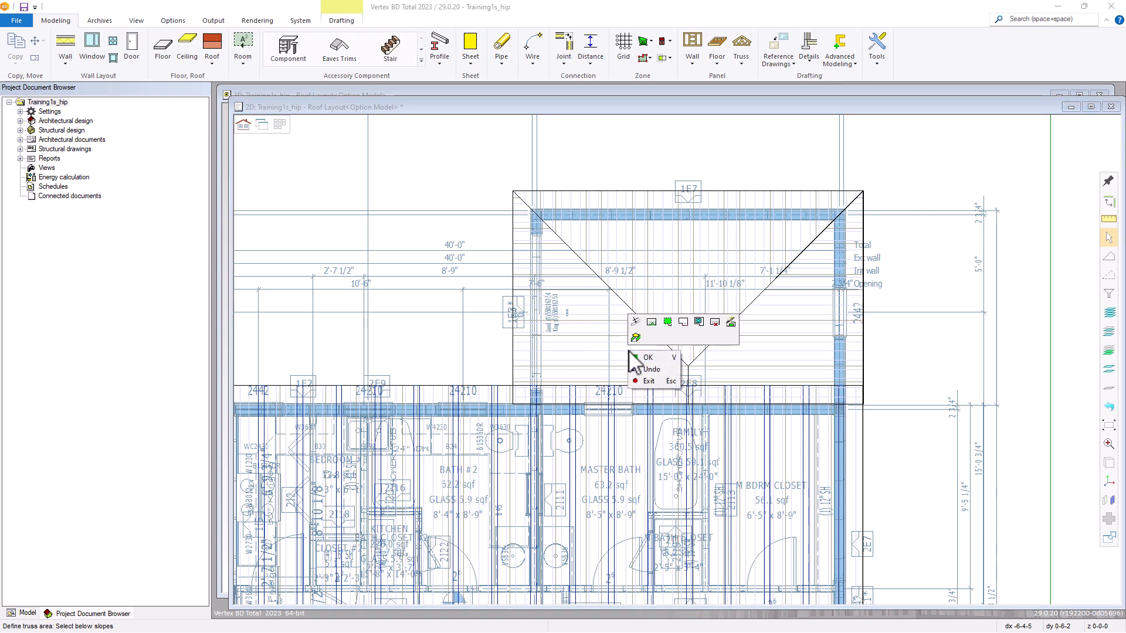
pyautogui.click(699, 322)
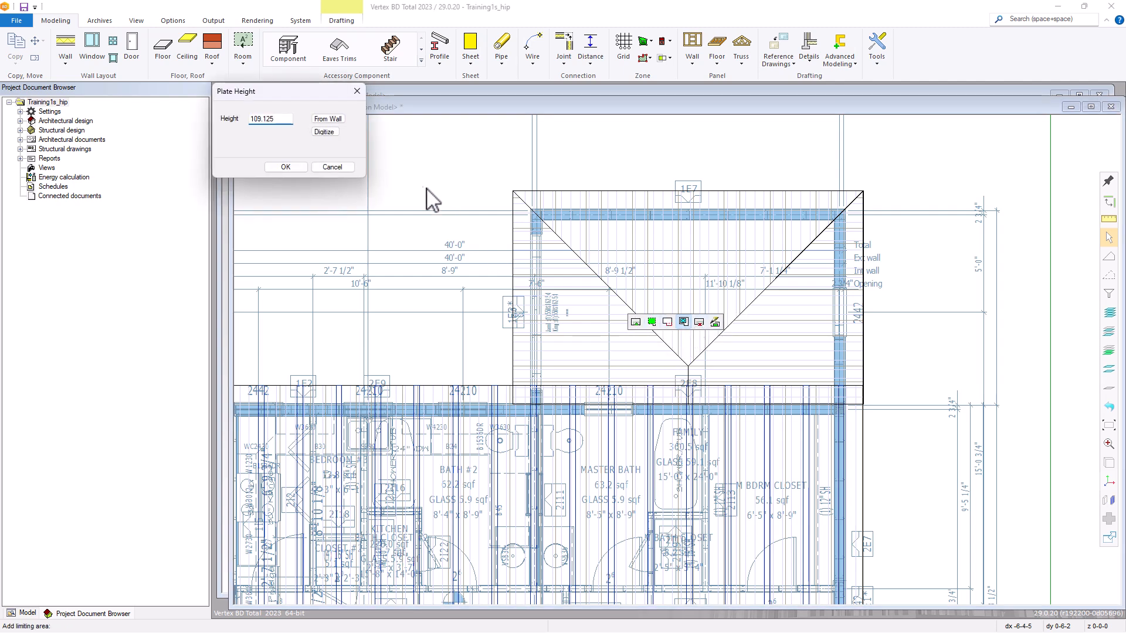
pyautogui.click(328, 119)
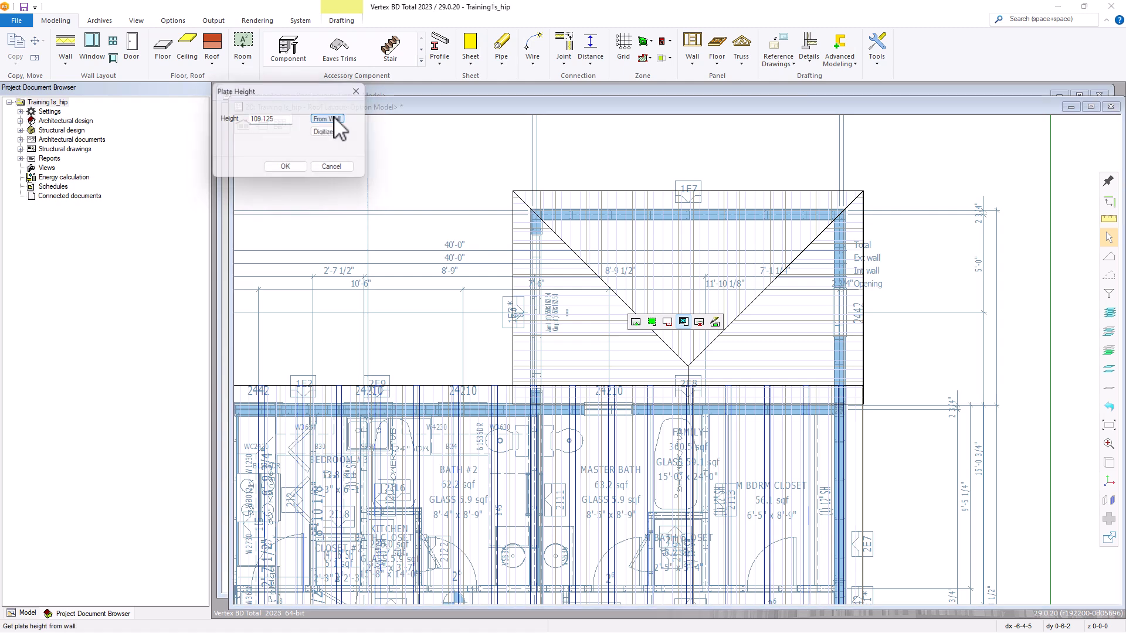
pyautogui.click(336, 147)
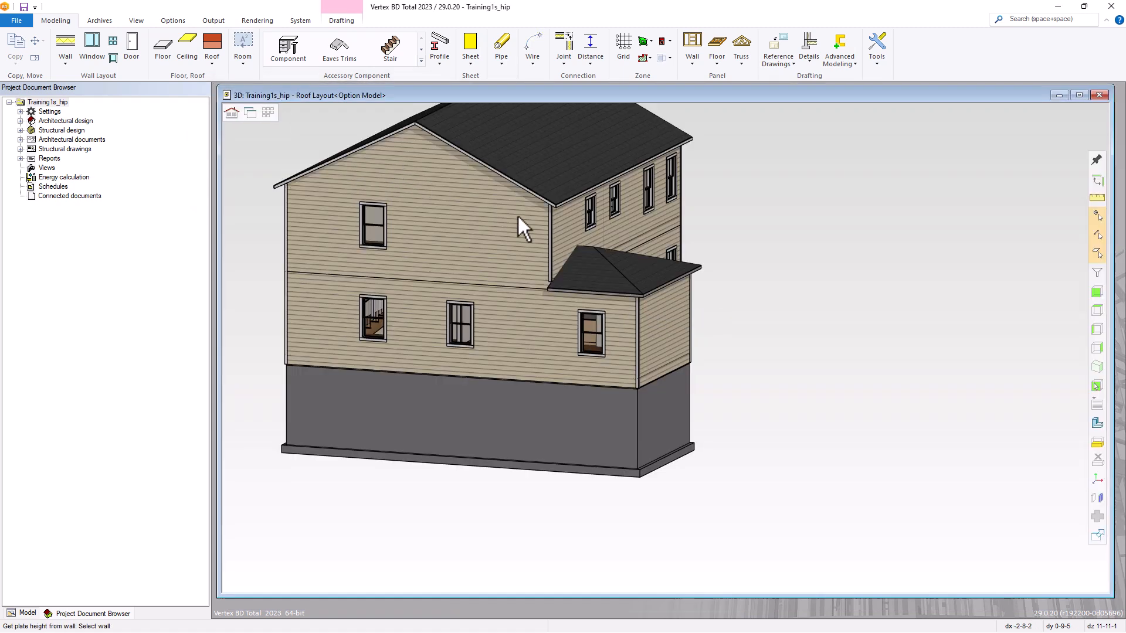
pyautogui.click(664, 318)
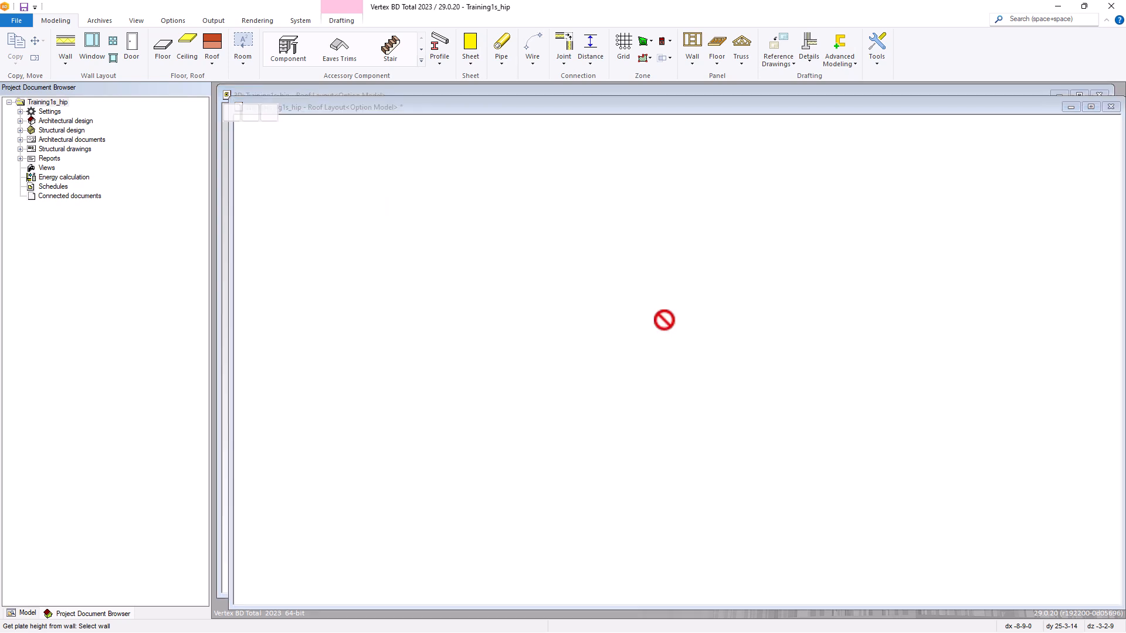
pyautogui.click(285, 167)
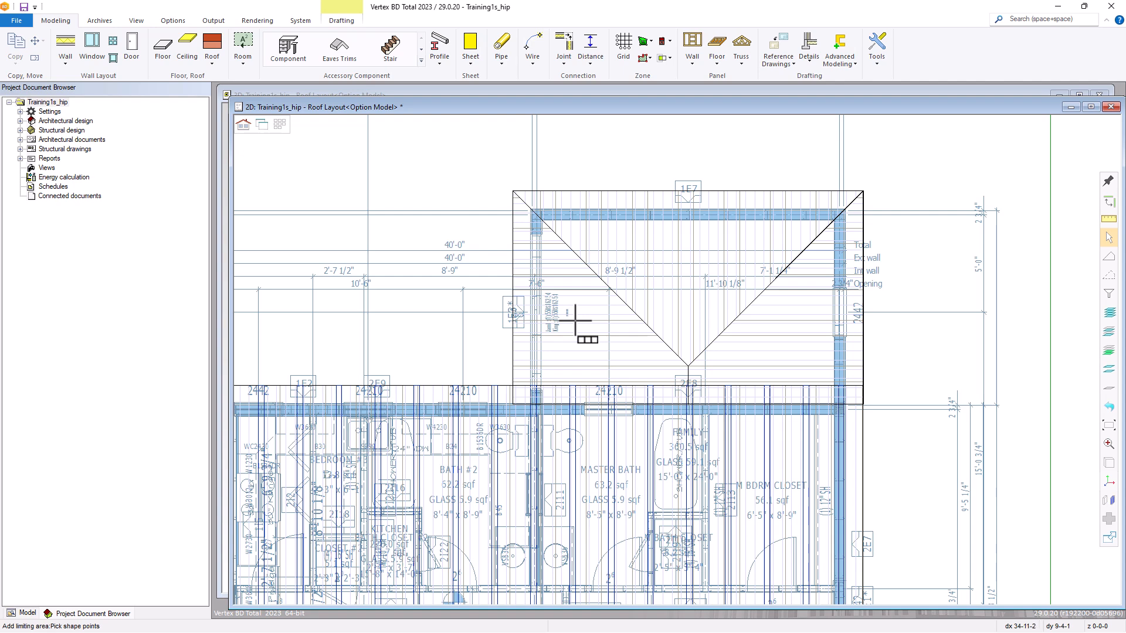
# Define the rectangular limiting area from the side wall's junction with the house to the diagonally opposite outer corner of wall 1E7, and accept it.
pyautogui.scroll(3, 677, 359)
pyautogui.scroll(3, 678, 359)
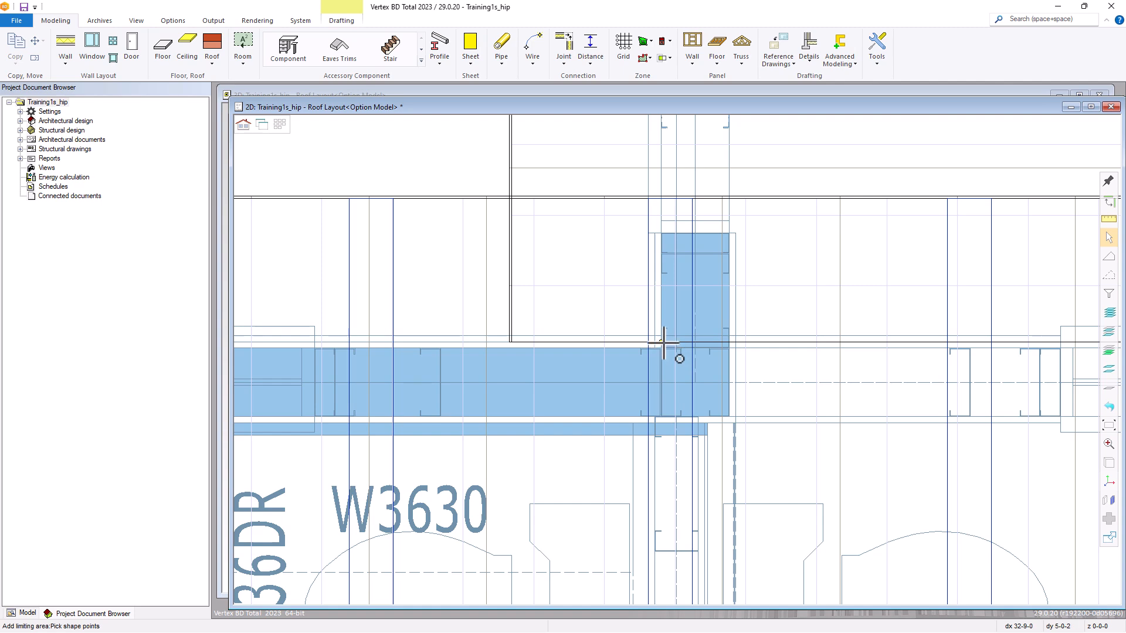
pyautogui.click(672, 352)
pyautogui.scroll(-4, 679, 357)
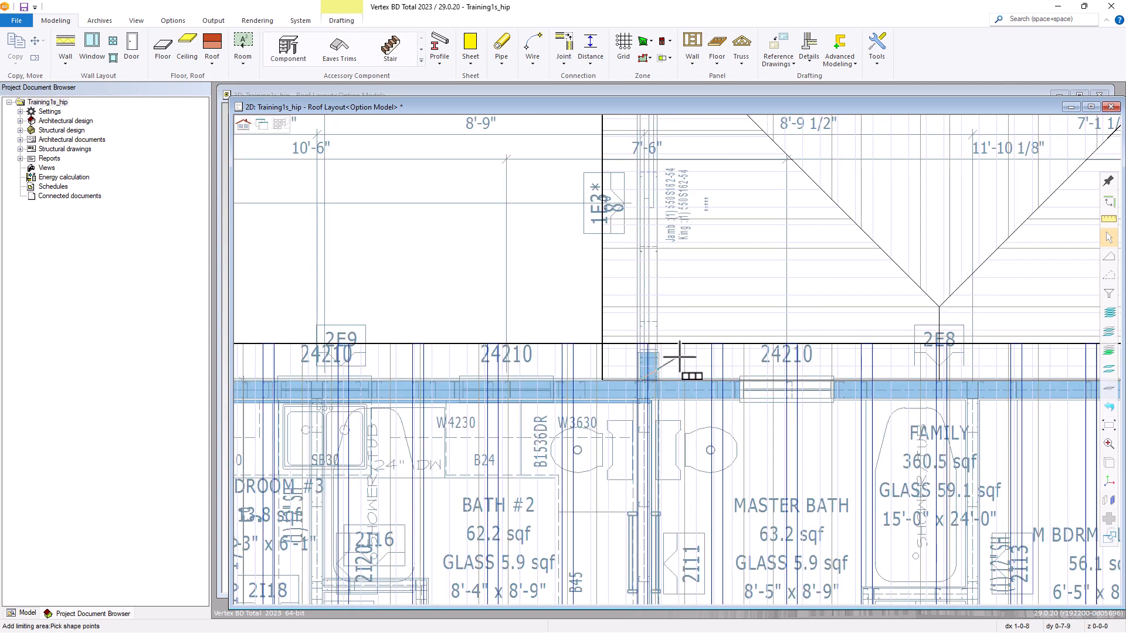
pyautogui.scroll(-1, 679, 356)
pyautogui.scroll(-1, 909, 261)
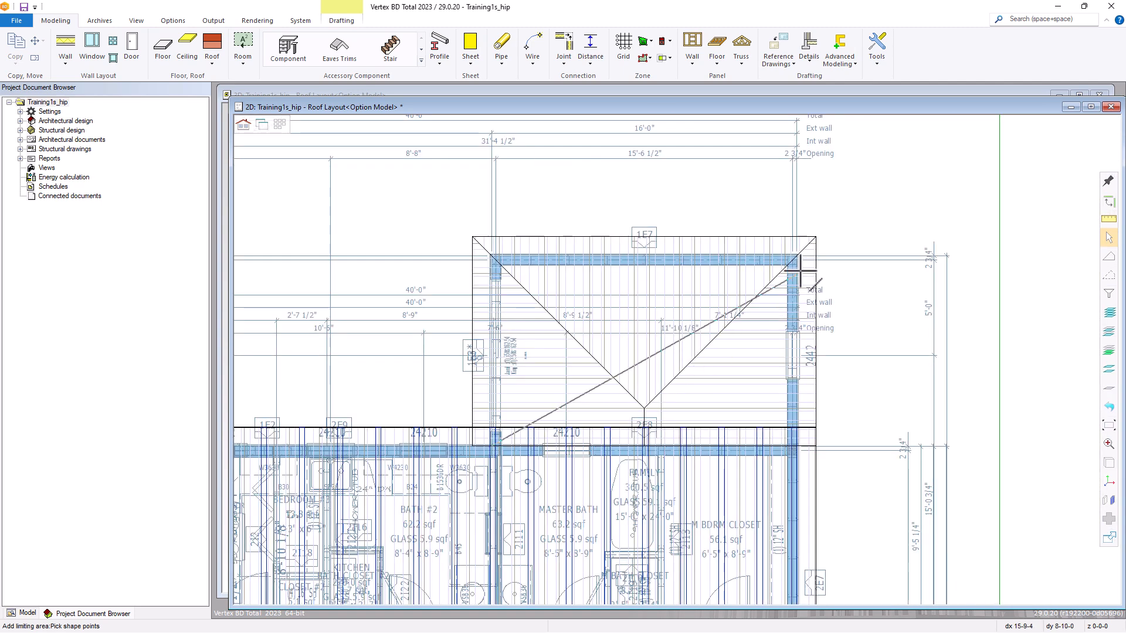
pyautogui.scroll(6, 675, 352)
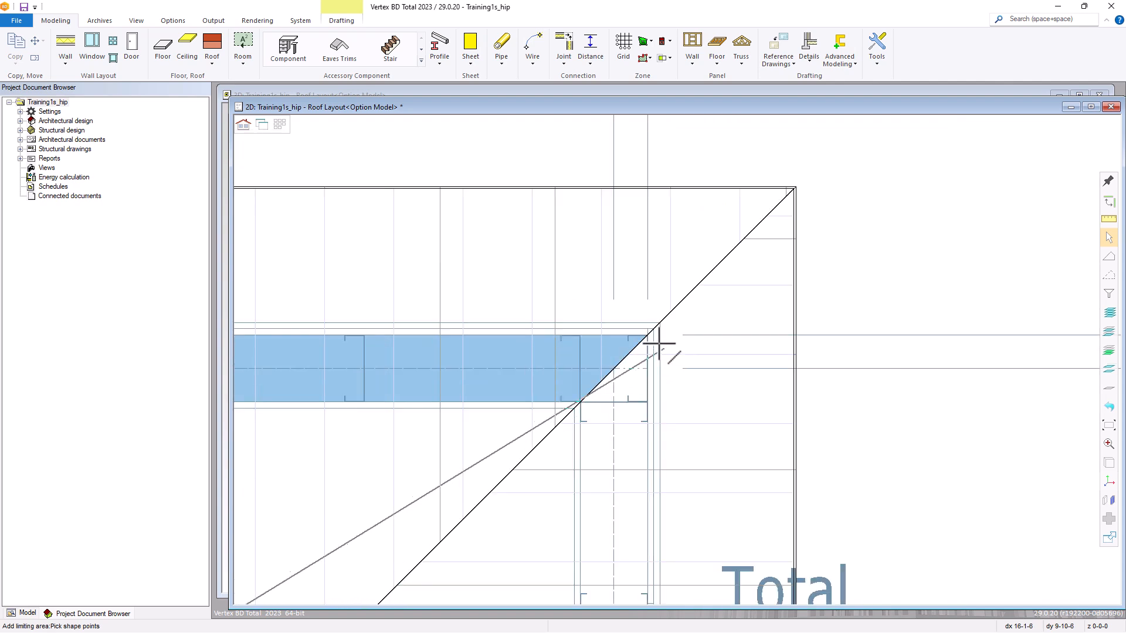
pyautogui.click(650, 338)
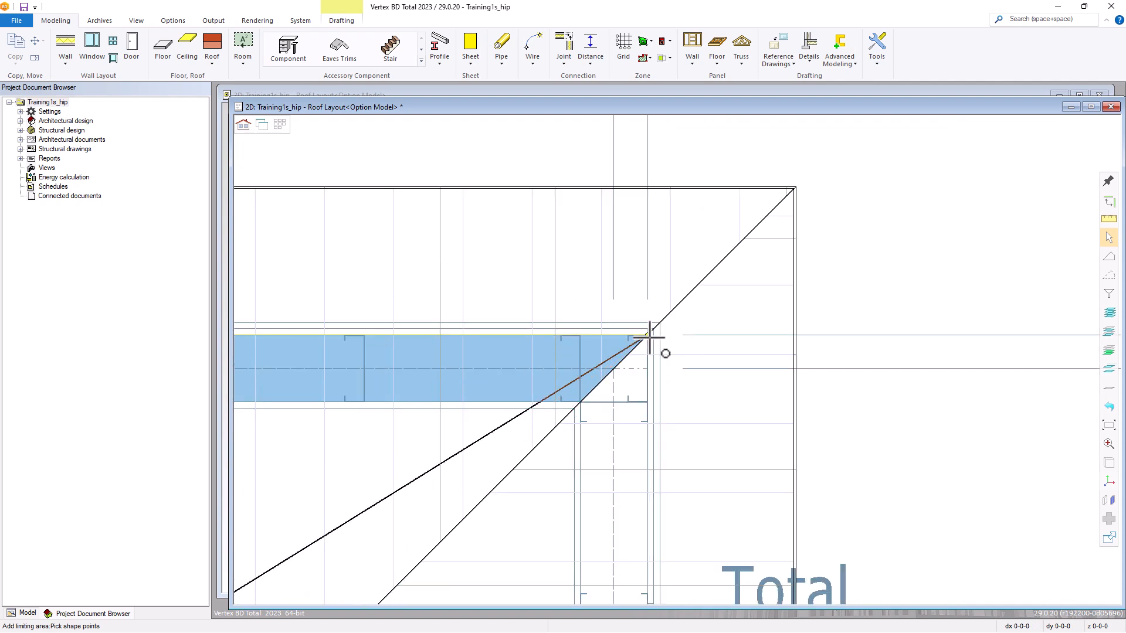
pyautogui.scroll(-2, 575, 448)
pyautogui.scroll(-2, 675, 364)
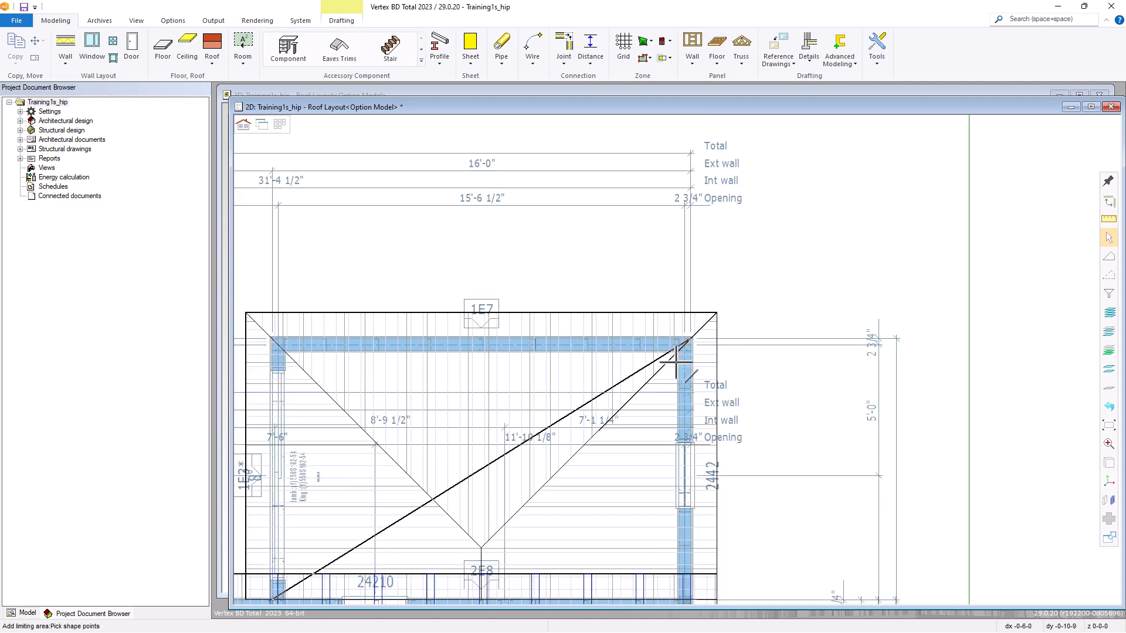
pyautogui.scroll(-1, 676, 363)
pyautogui.scroll(1, 552, 446)
pyautogui.rightClick(676, 361)
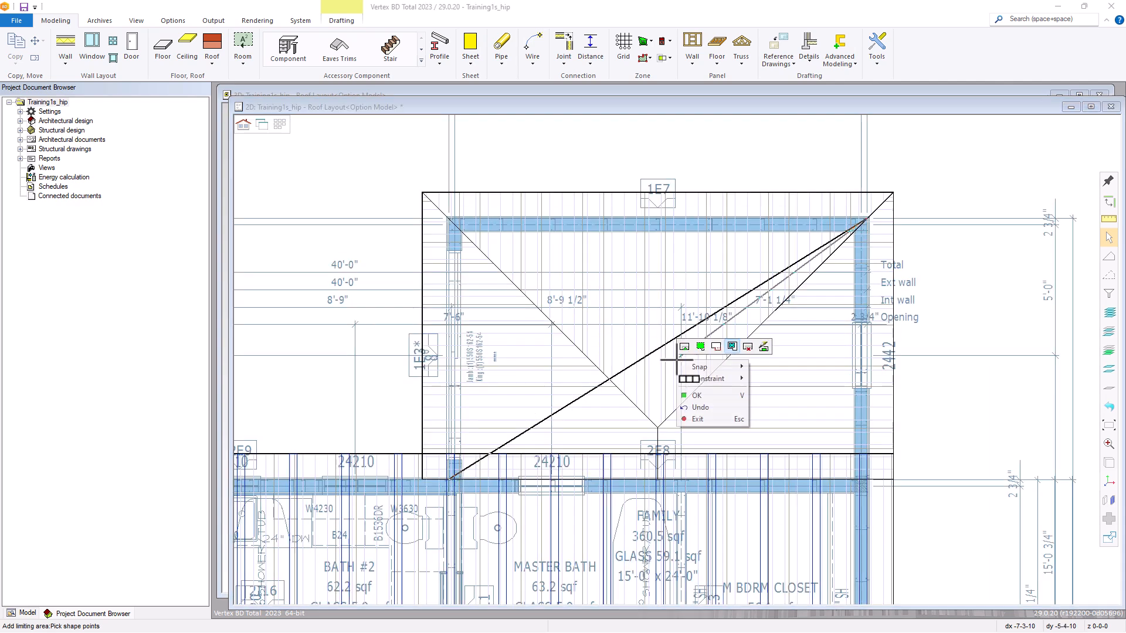
pyautogui.click(701, 396)
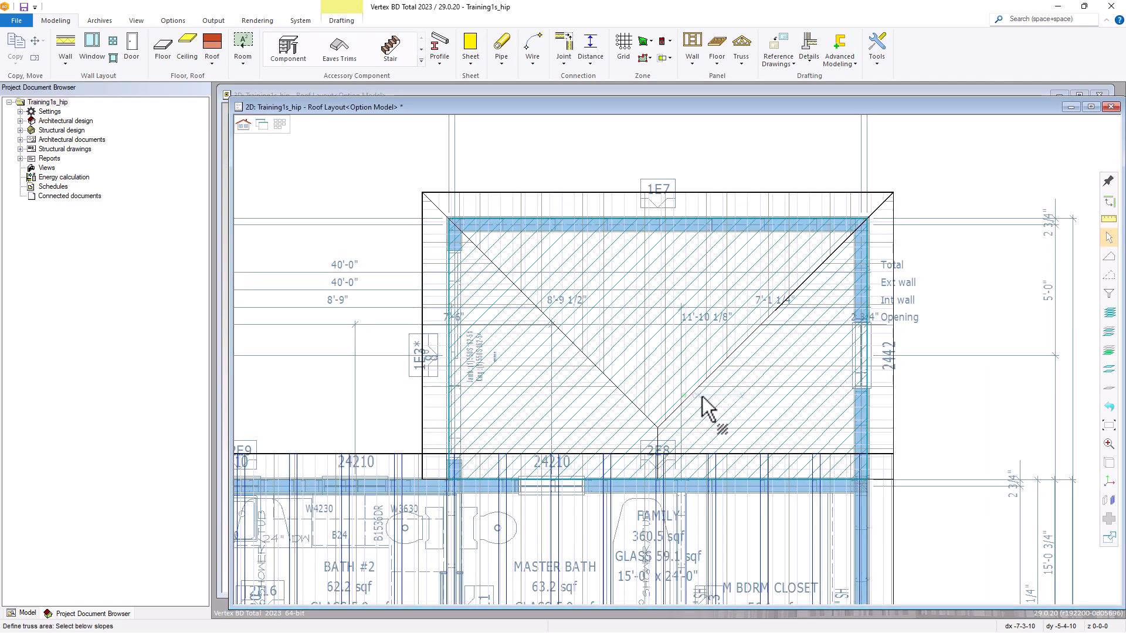
# Accept the limiting plane as the below slope and generate the standard trusses without selecting bearing components.
pyautogui.rightClick(630, 359)
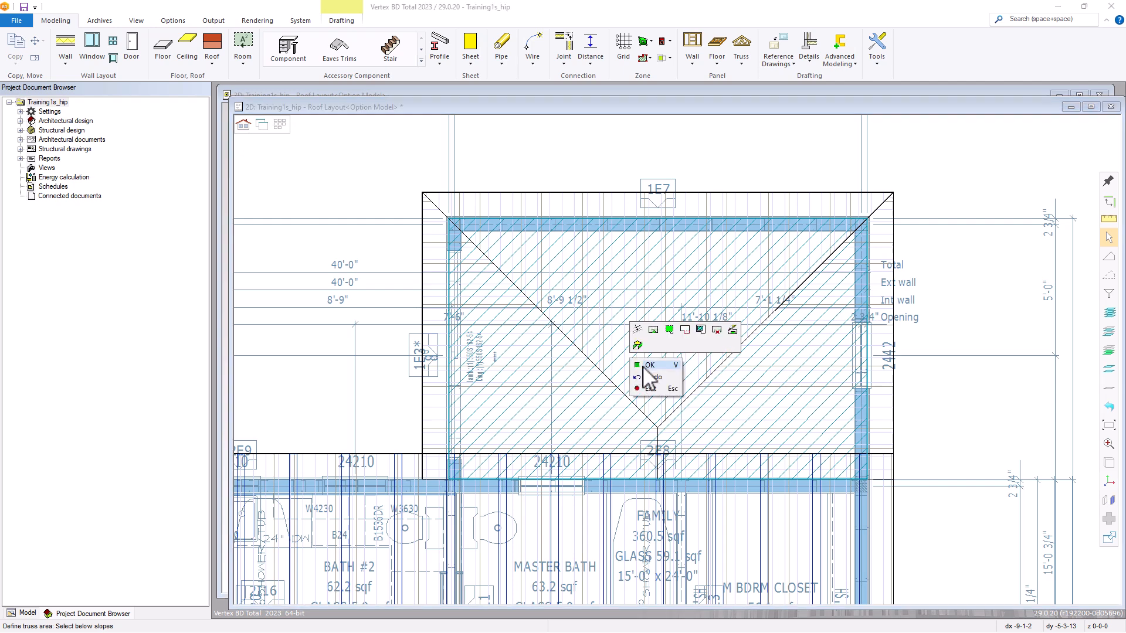
pyautogui.click(648, 366)
pyautogui.rightClick(644, 369)
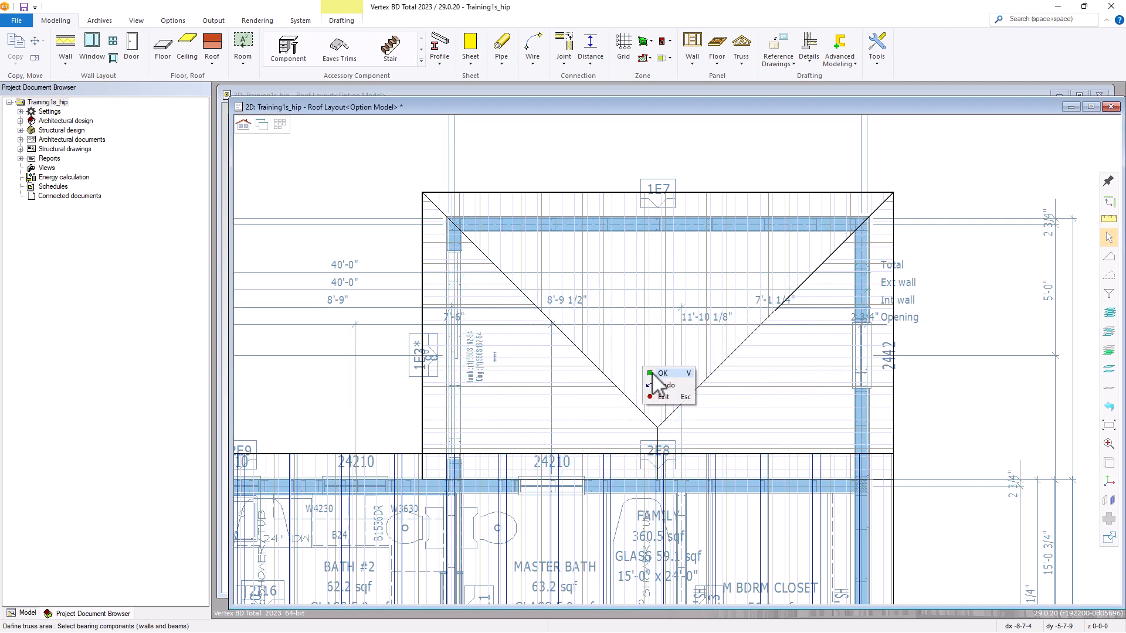
pyautogui.click(655, 374)
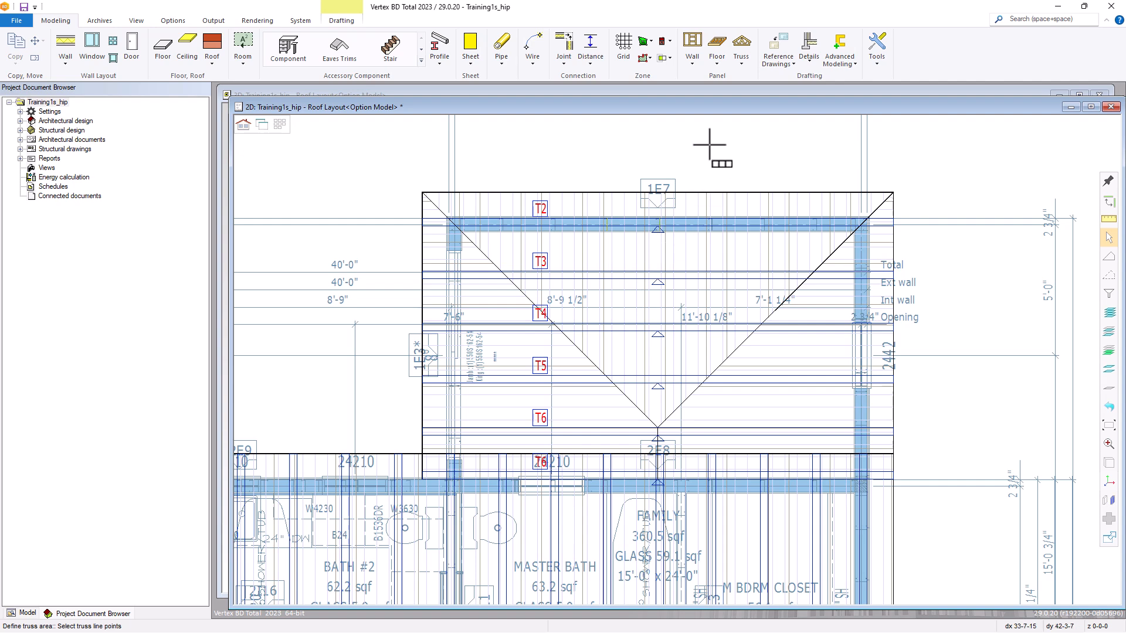
# Add Stepdown Hip trusses at the hip end along wall 1E7, using a ridge to hip girder dimension of 48.
pyautogui.click(744, 63)
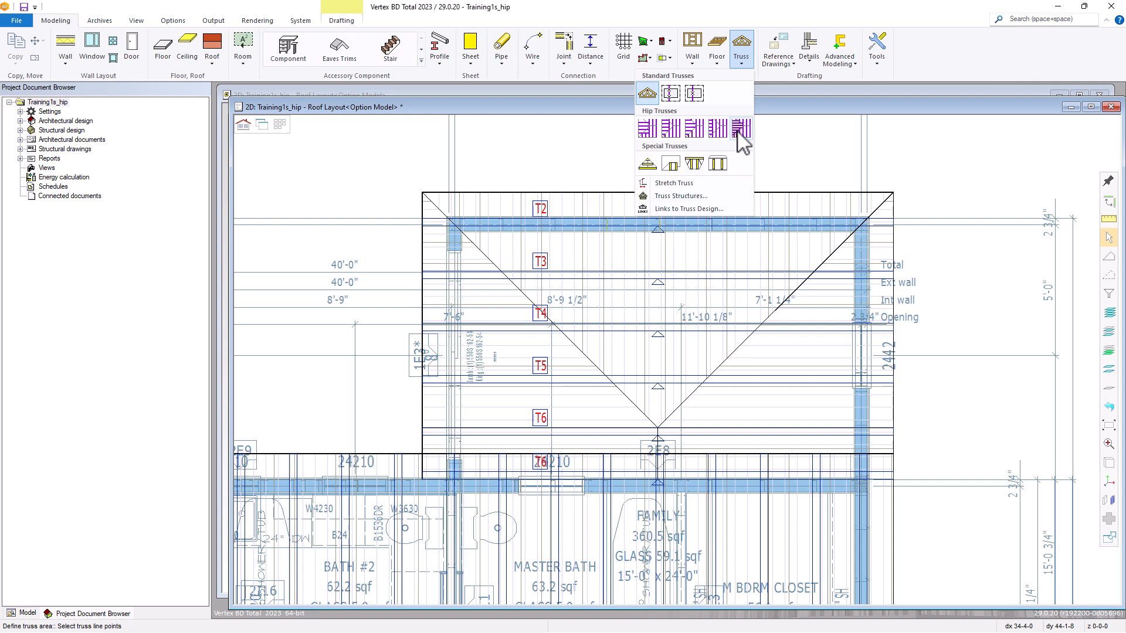
pyautogui.click(670, 130)
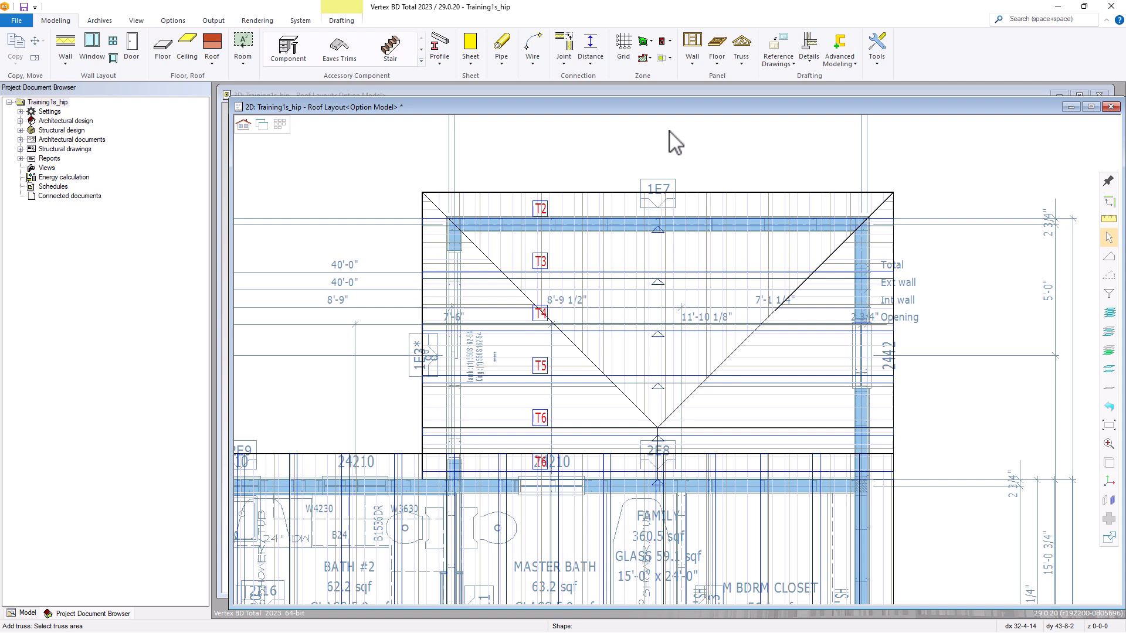
pyautogui.click(593, 280)
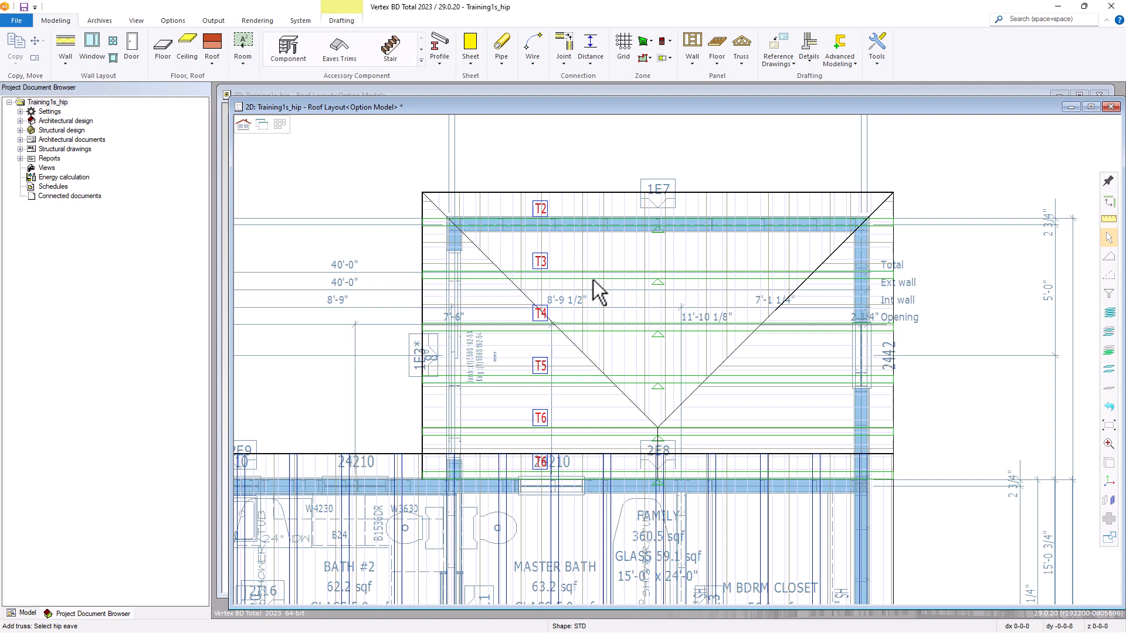
pyautogui.click(622, 254)
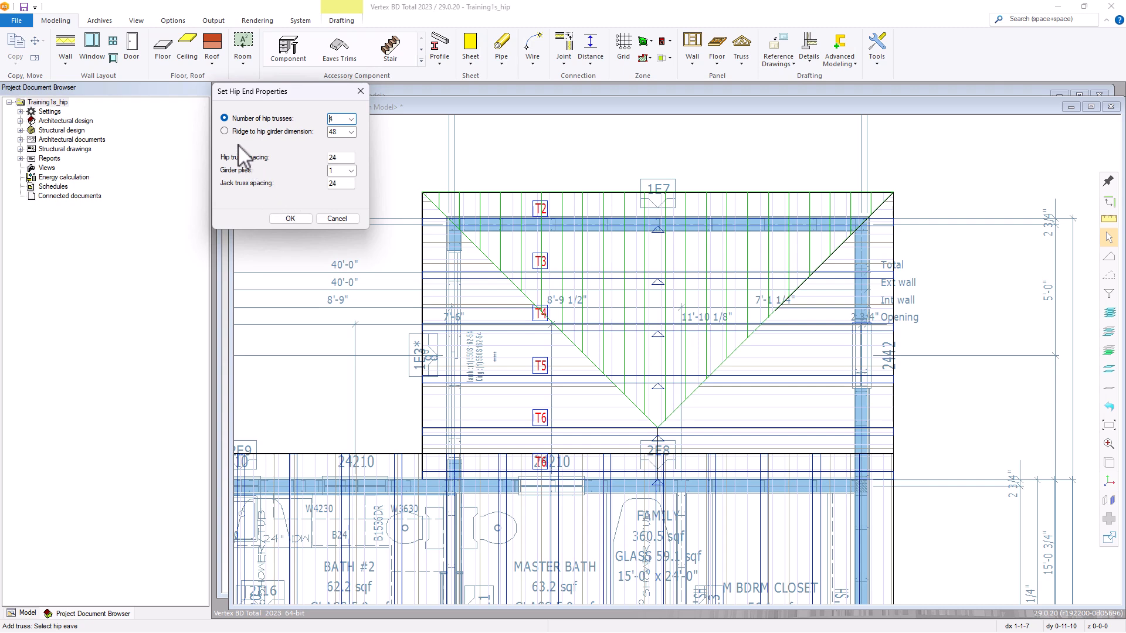
pyautogui.click(225, 131)
pyautogui.click(294, 218)
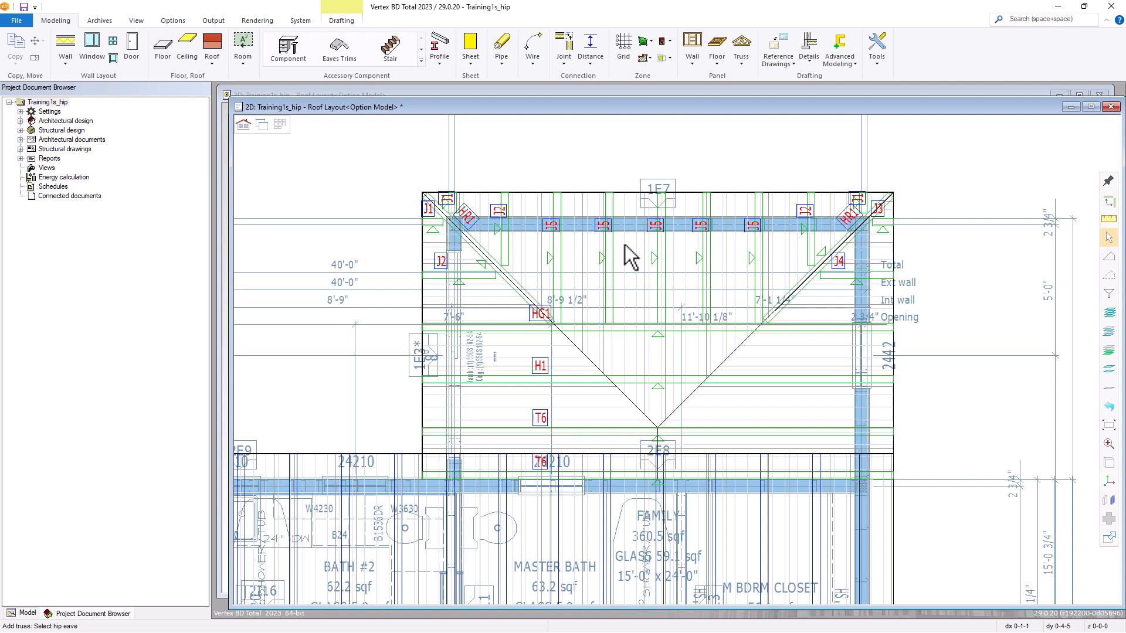
pyautogui.rightClick(627, 301)
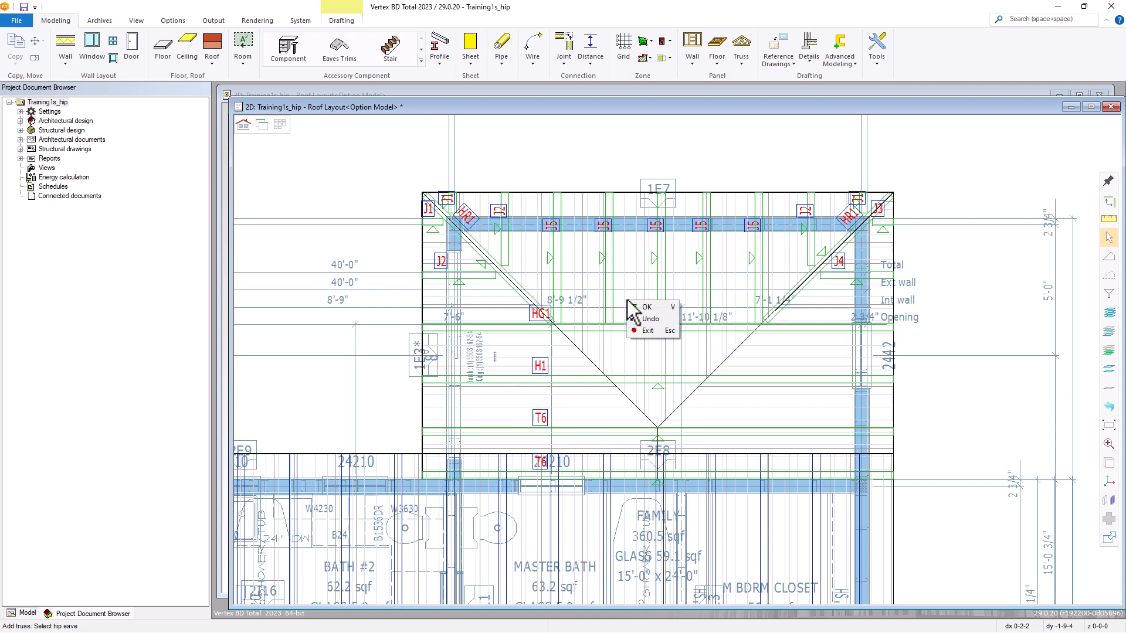
pyautogui.click(647, 330)
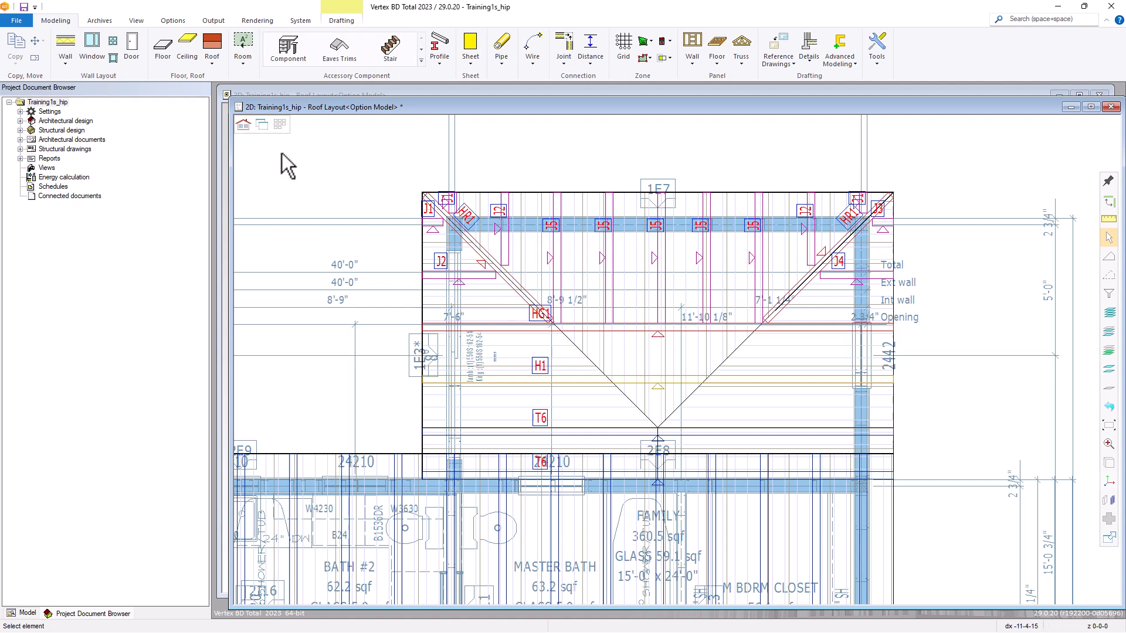
# Hide the three slopes of the small hip roof in the 3D model and inspect the trusses underneath.
pyautogui.click(260, 125)
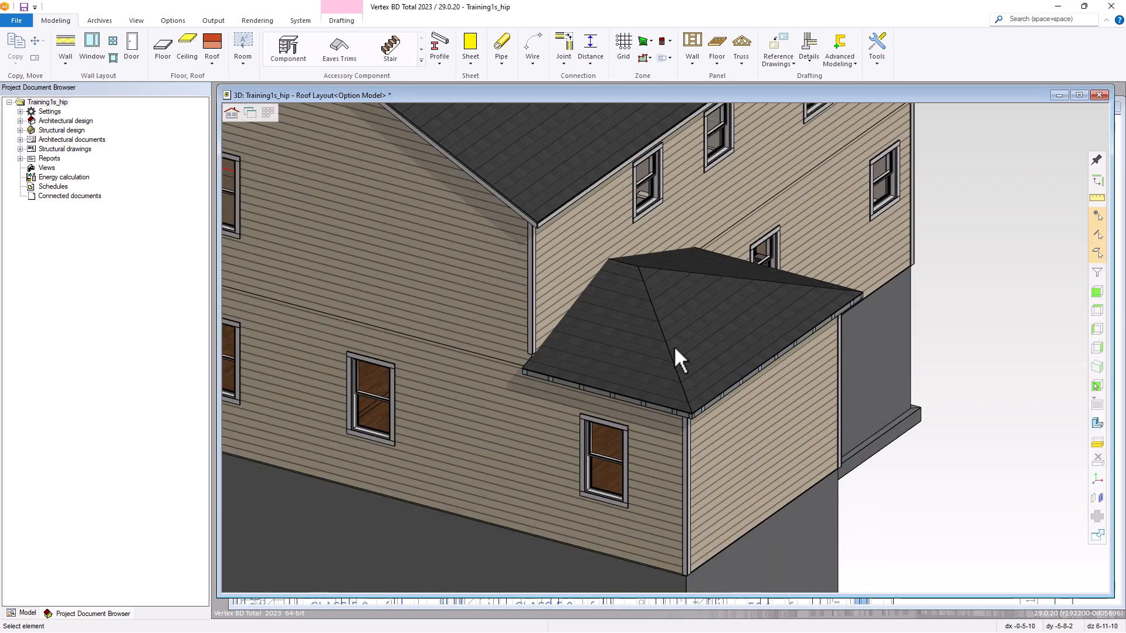
pyautogui.click(647, 338)
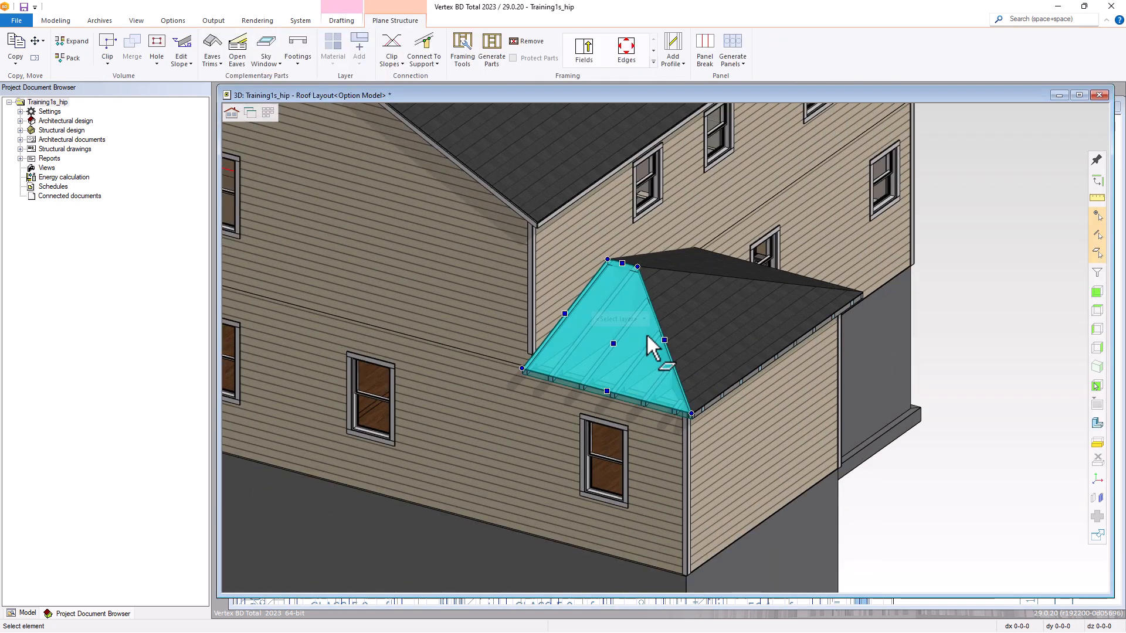
pyautogui.press('h')
pyautogui.click(688, 322)
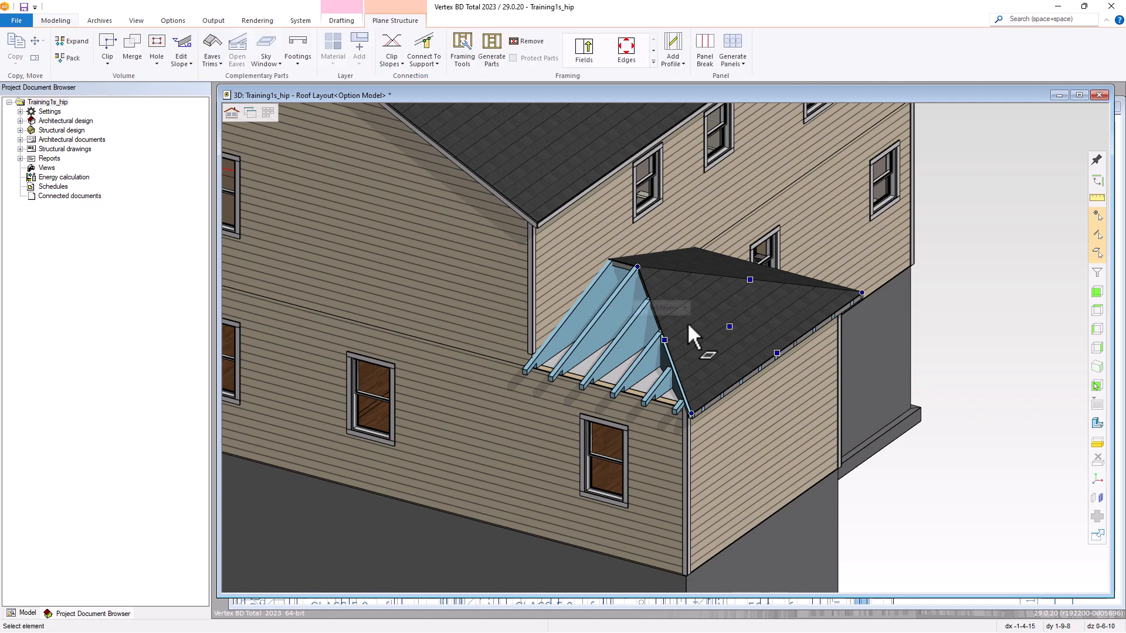
pyautogui.press('Delete')
pyautogui.click(706, 264)
pyautogui.press('Delete')
pyautogui.scroll(2, 688, 336)
pyautogui.moveTo(670, 342); pyautogui.dragTo(643, 351, button='middle')
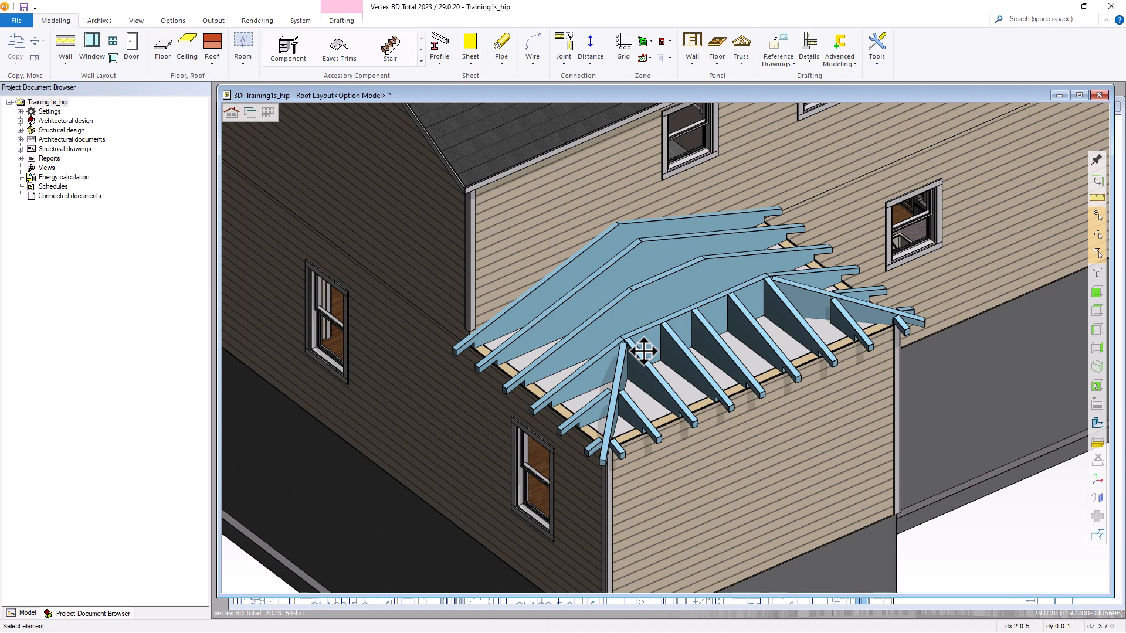
# Restore the hidden roof slopes in 3D and return to the 2D roof drawing.
pyautogui.rightClick(933, 284)
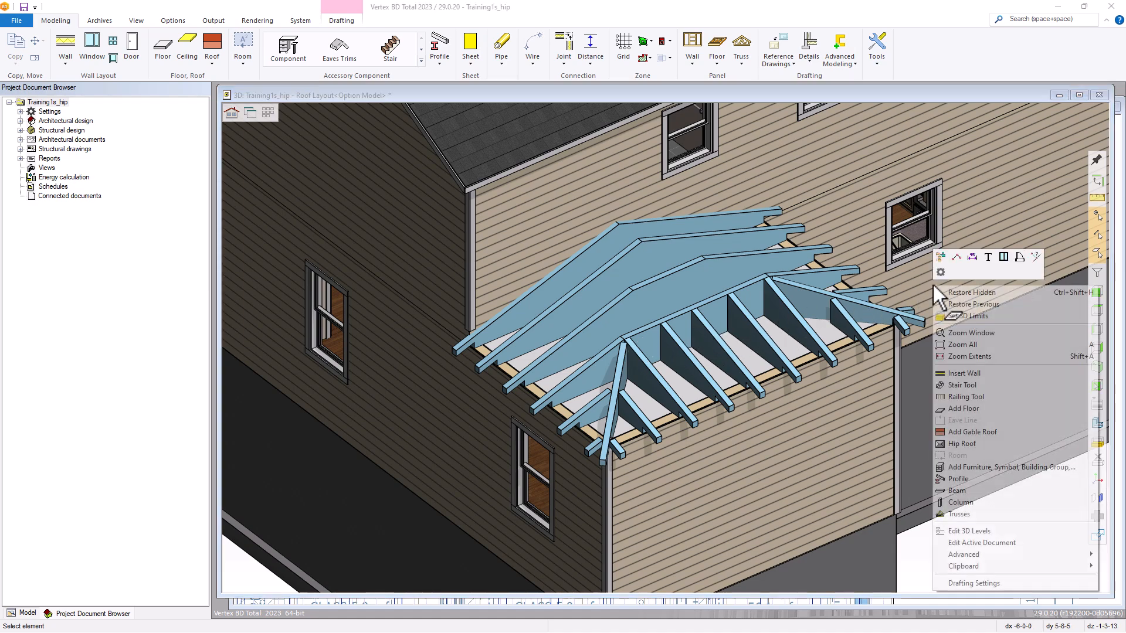
pyautogui.click(965, 293)
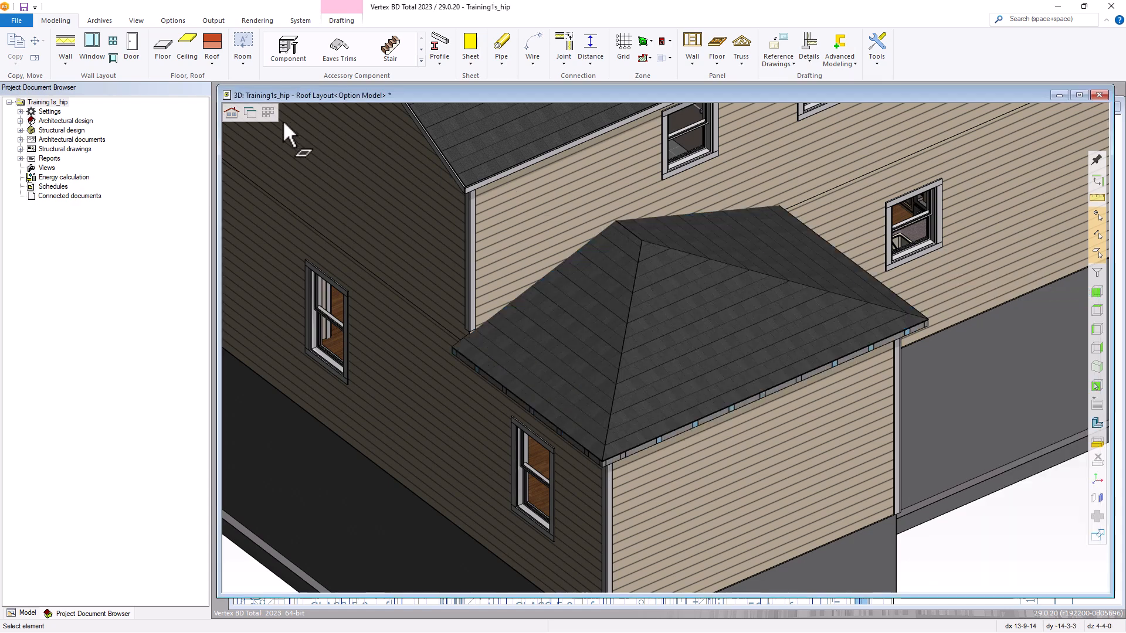
pyautogui.click(251, 112)
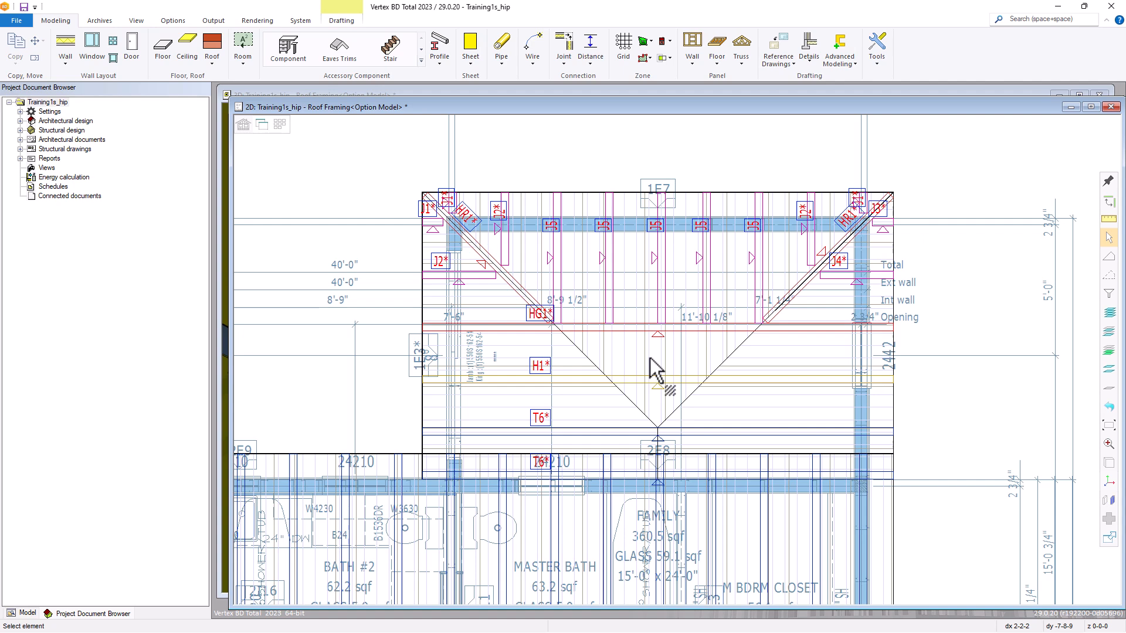
# Apply the R_IL_350S162-33 truss framing tool to the five J5 jack trusses, reviewing its rules, spacing and accessories before accepting.
pyautogui.click(555, 259)
pyautogui.keyDown('ctrl'); pyautogui.click(606, 258); pyautogui.keyUp('ctrl')
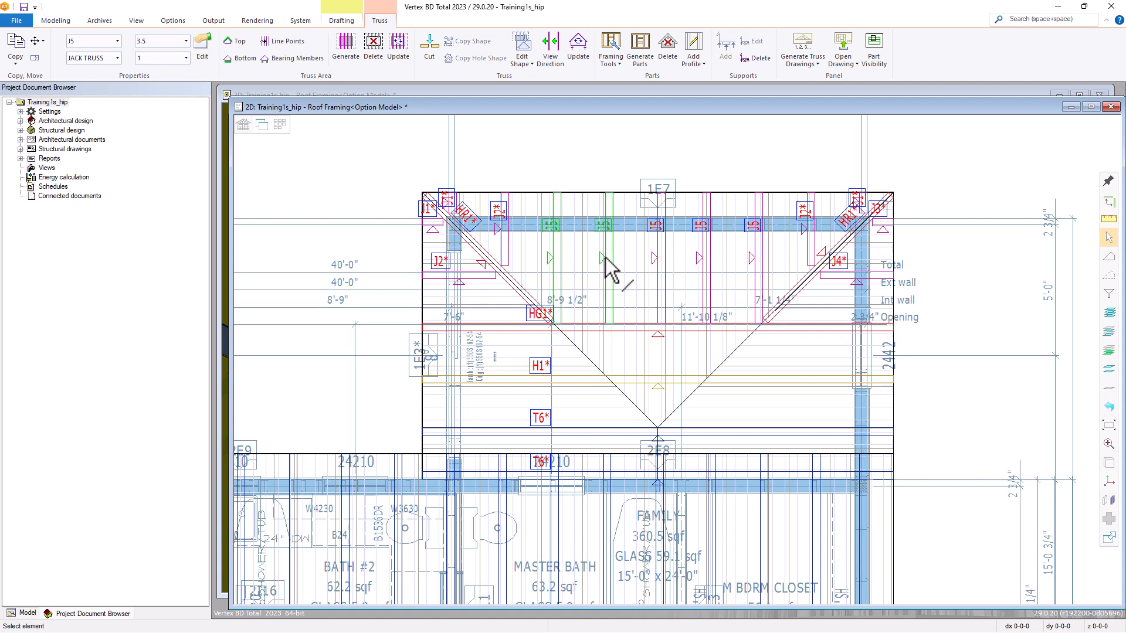
pyautogui.keyDown('ctrl'); pyautogui.click(660, 260); pyautogui.keyUp('ctrl')
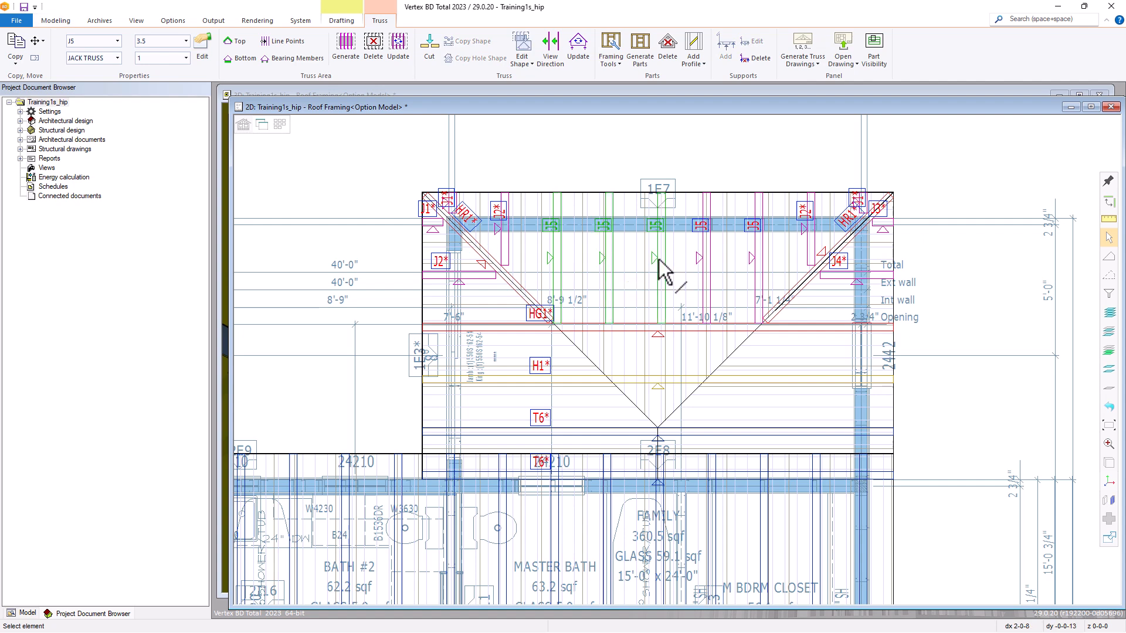
pyautogui.keyDown('ctrl'); pyautogui.click(702, 261); pyautogui.keyUp('ctrl')
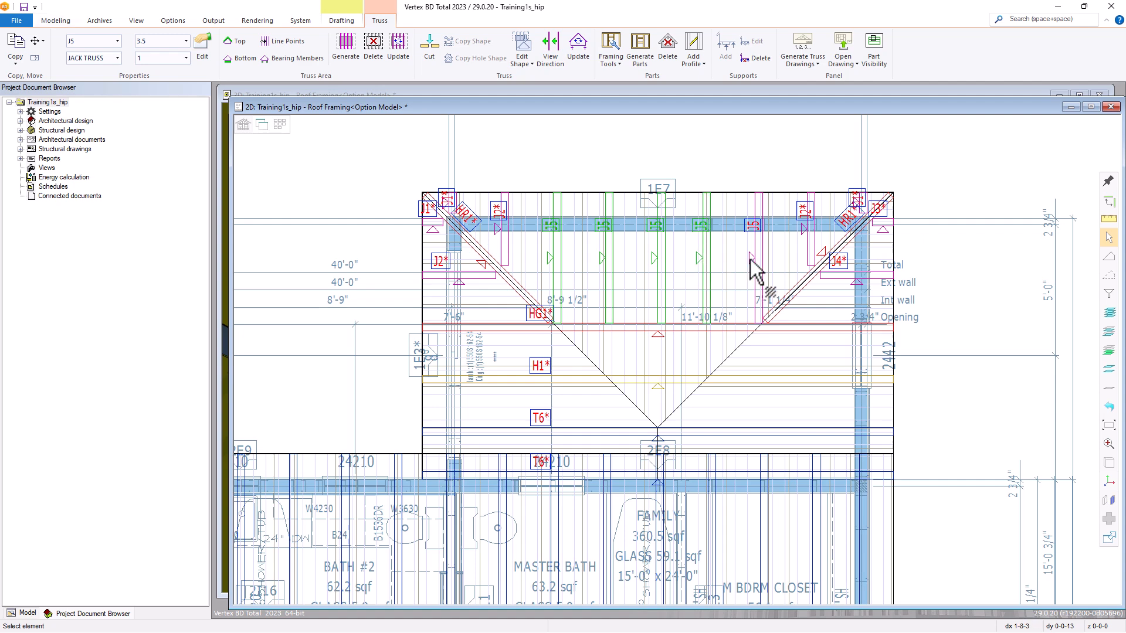
pyautogui.keyDown('ctrl'); pyautogui.click(753, 260); pyautogui.keyUp('ctrl')
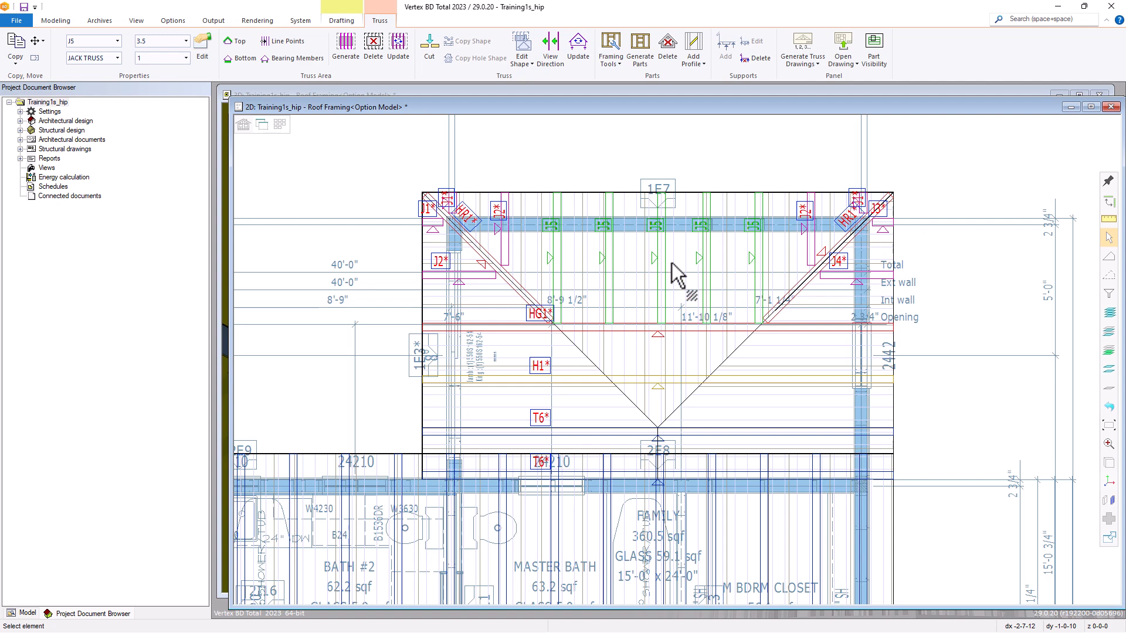
pyautogui.click(608, 50)
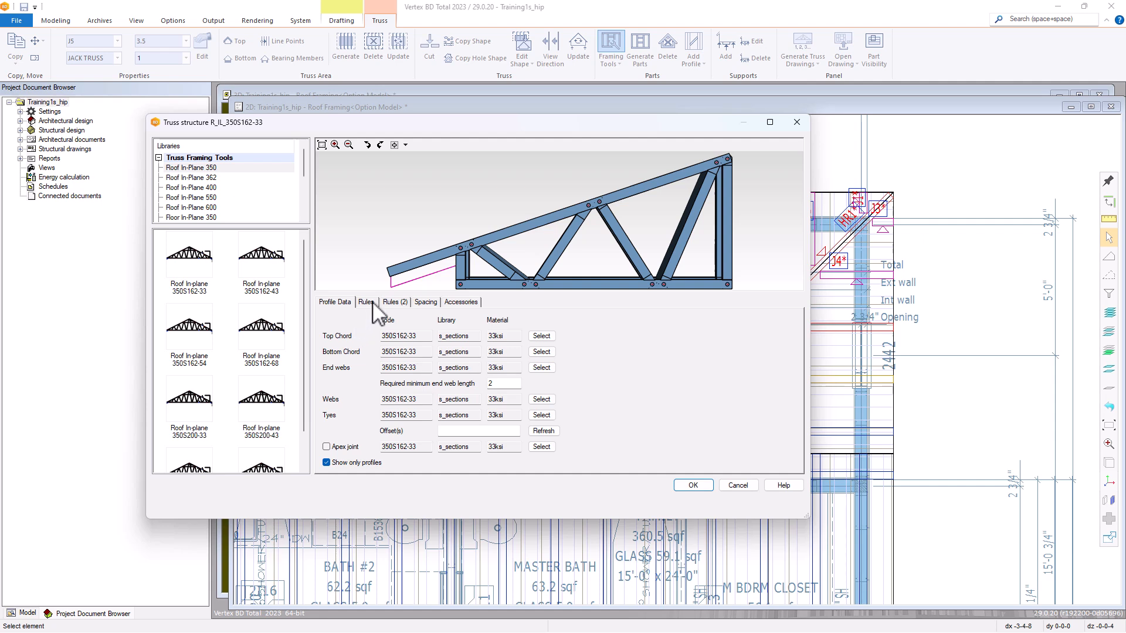
pyautogui.click(373, 303)
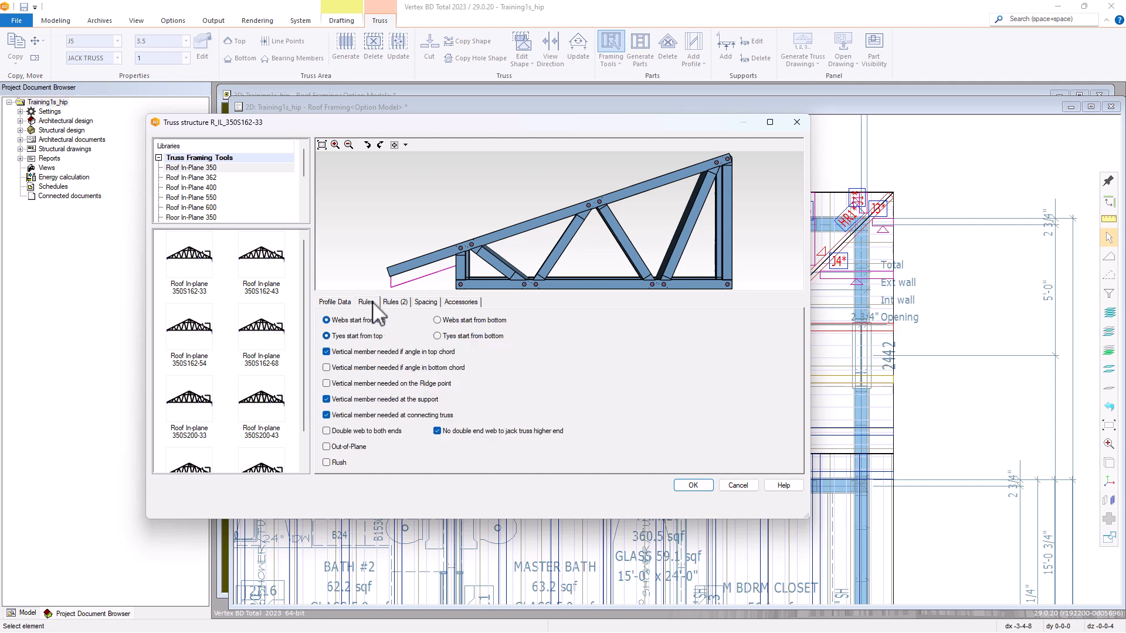
pyautogui.click(395, 302)
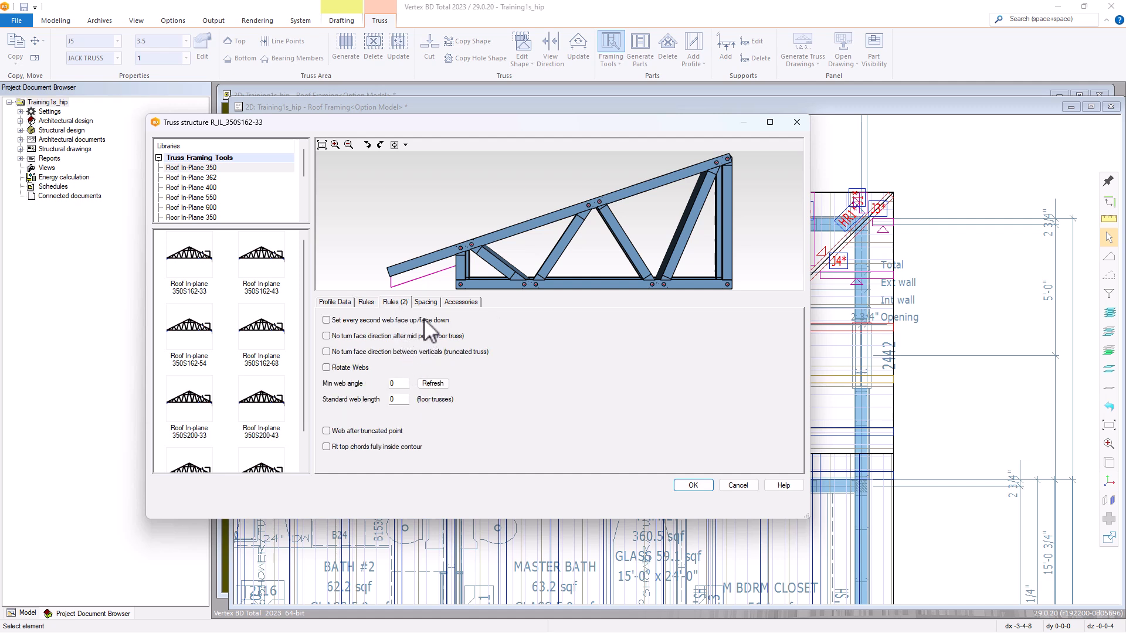
pyautogui.click(426, 303)
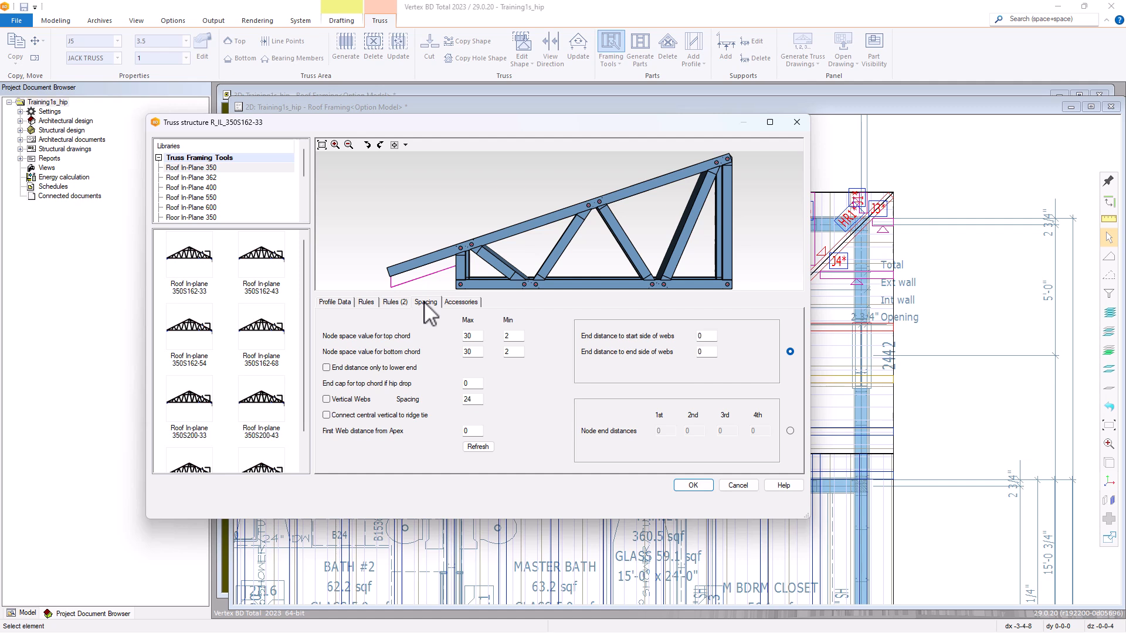
pyautogui.click(454, 304)
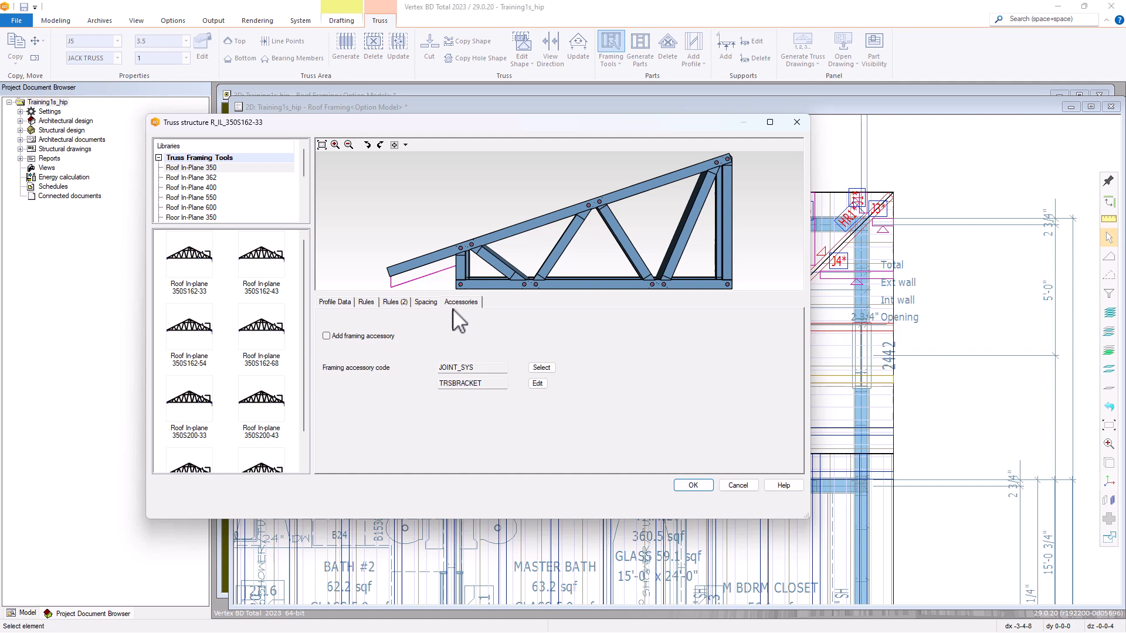
pyautogui.click(692, 487)
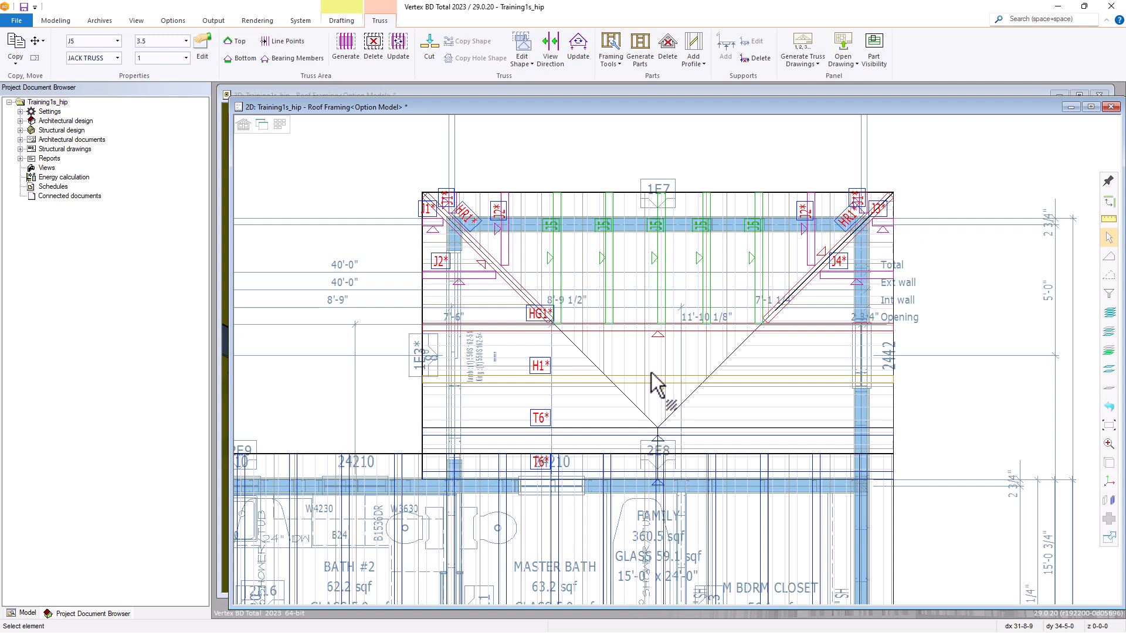
# Generate the parts of the five J5 jack trusses and inspect the framed hip roof in the 3D model.
pyautogui.click(641, 47)
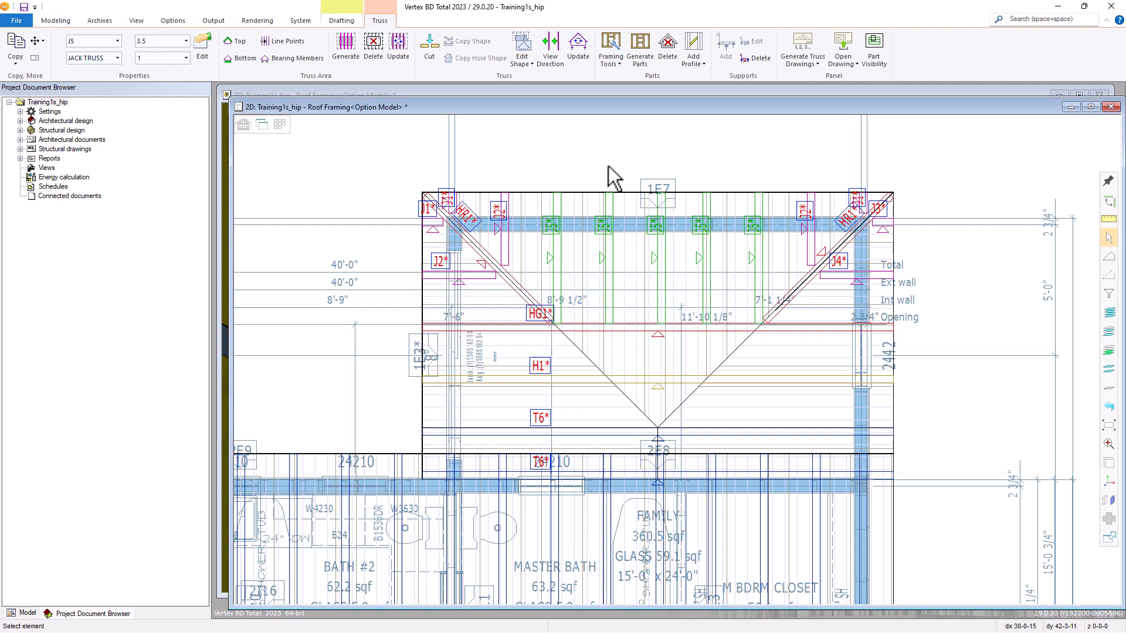
pyautogui.press('Escape')
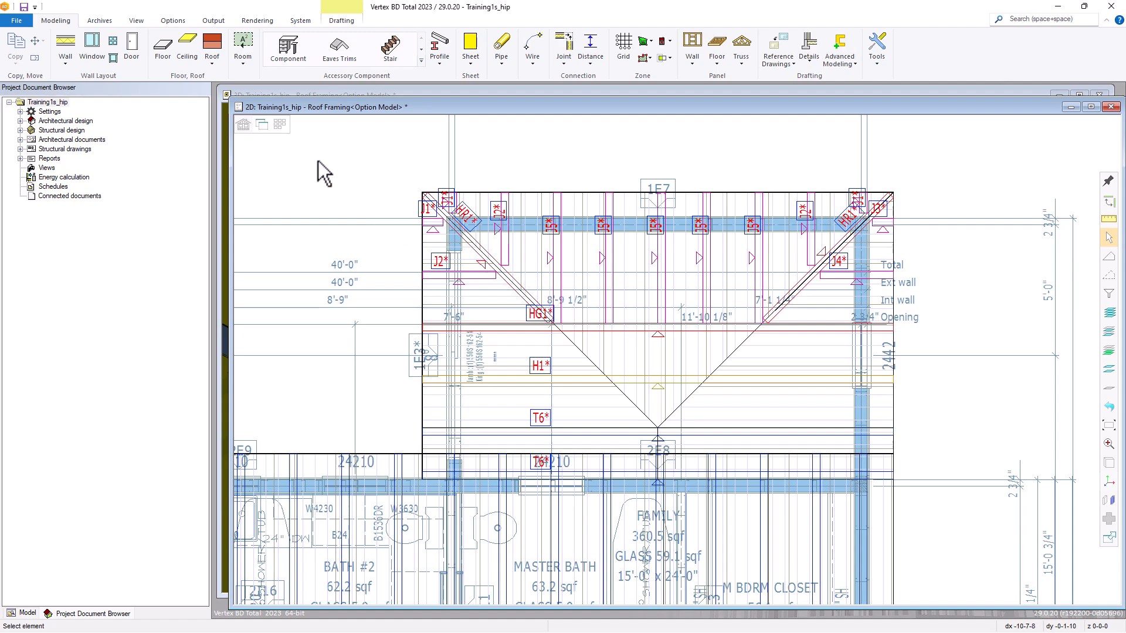
pyautogui.click(262, 125)
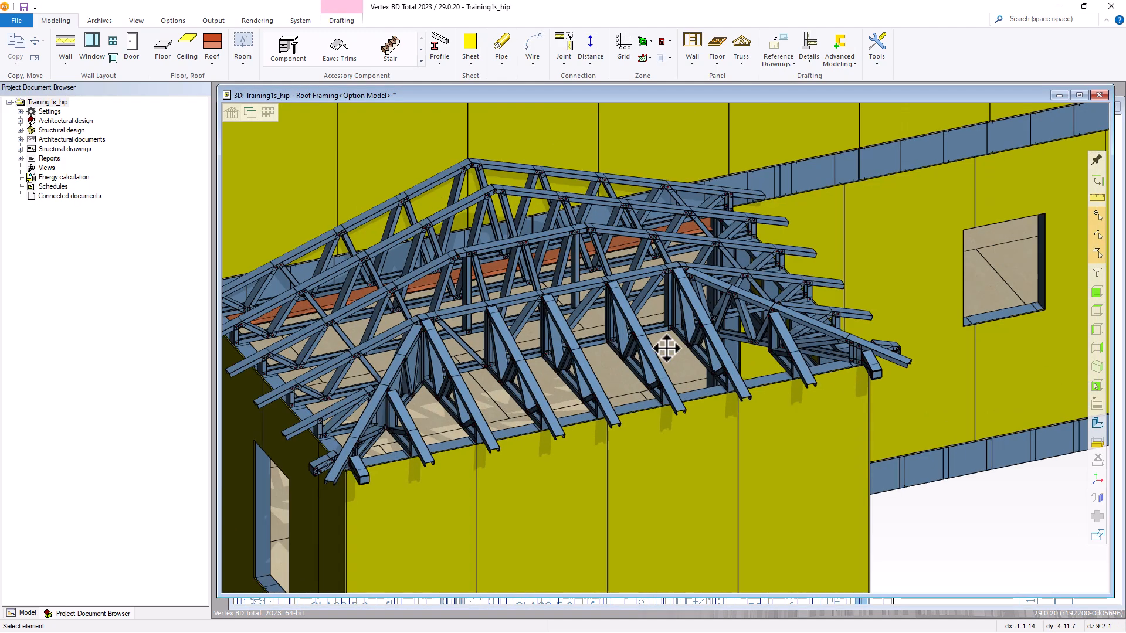
pyautogui.moveTo(553, 347); pyautogui.dragTo(609, 352, button='middle')
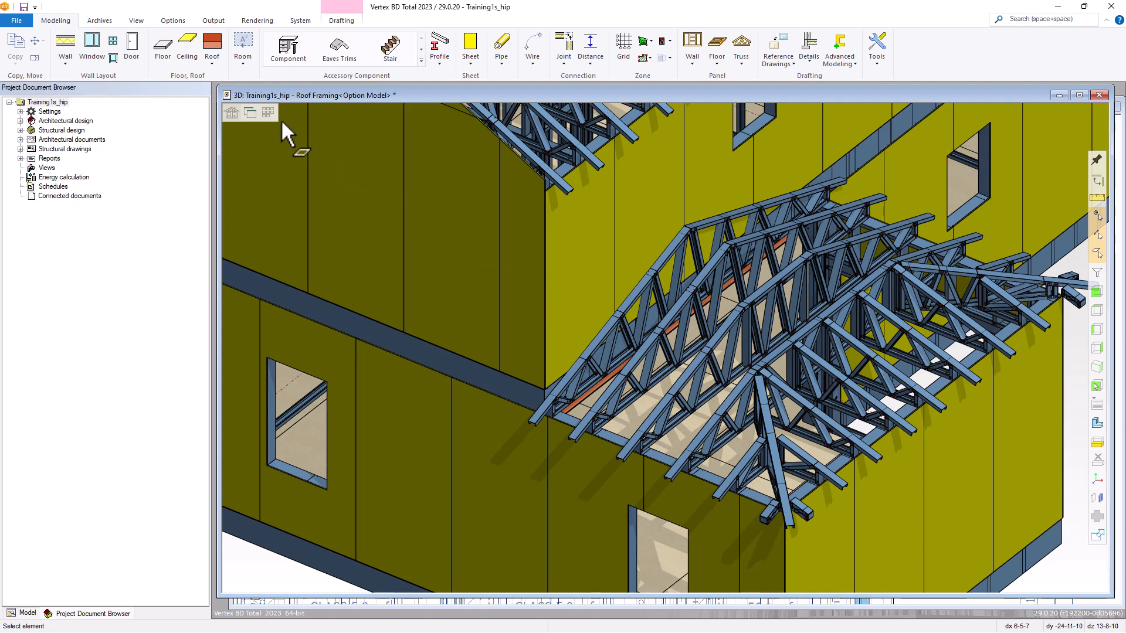
# Switch the model from roof framing to roof layout and return to the 2D drawing.
pyautogui.click(234, 112)
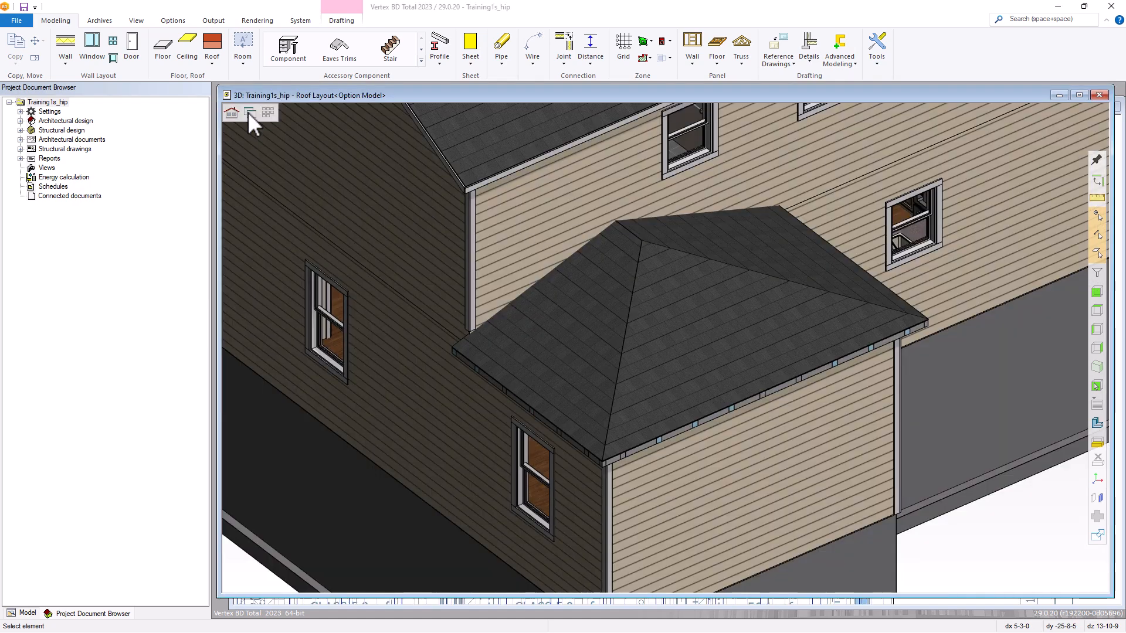
pyautogui.click(248, 112)
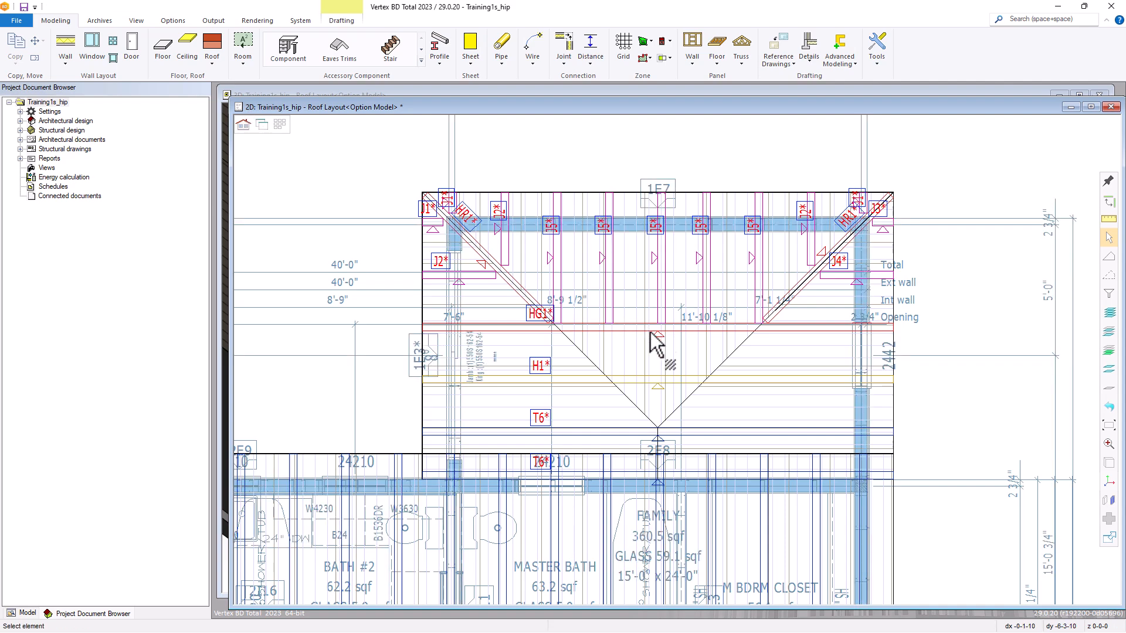
pyautogui.scroll(-4, 655, 337)
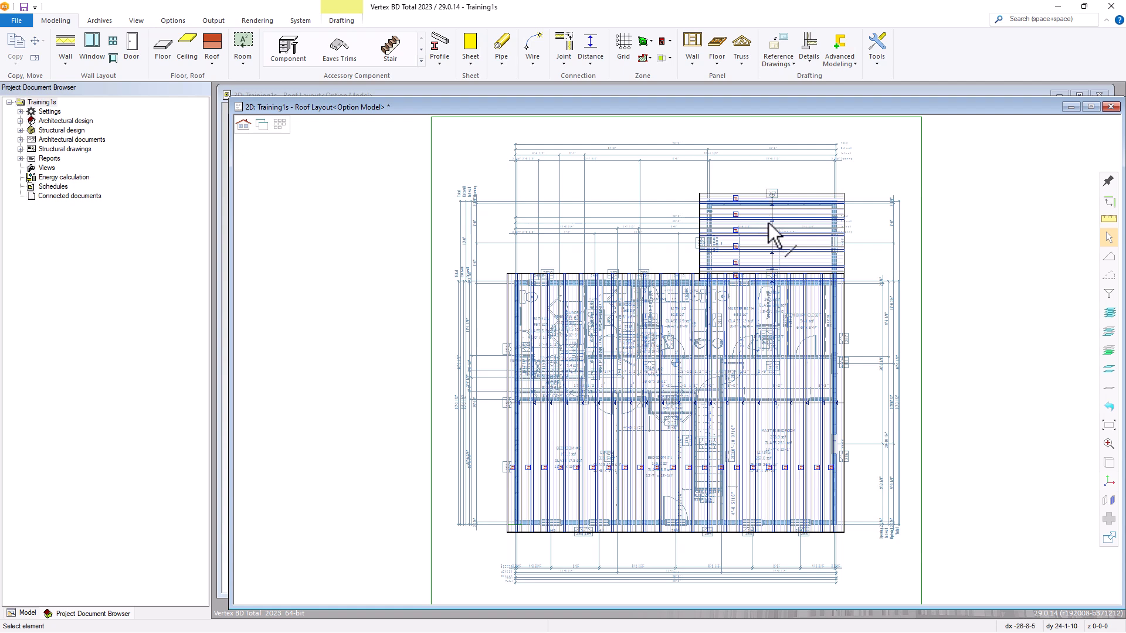
# Generate a drawing for the second T1 truss from wall 1E7 with the Truss Envelope - 8x11 template.
pyautogui.scroll(4, 790, 236)
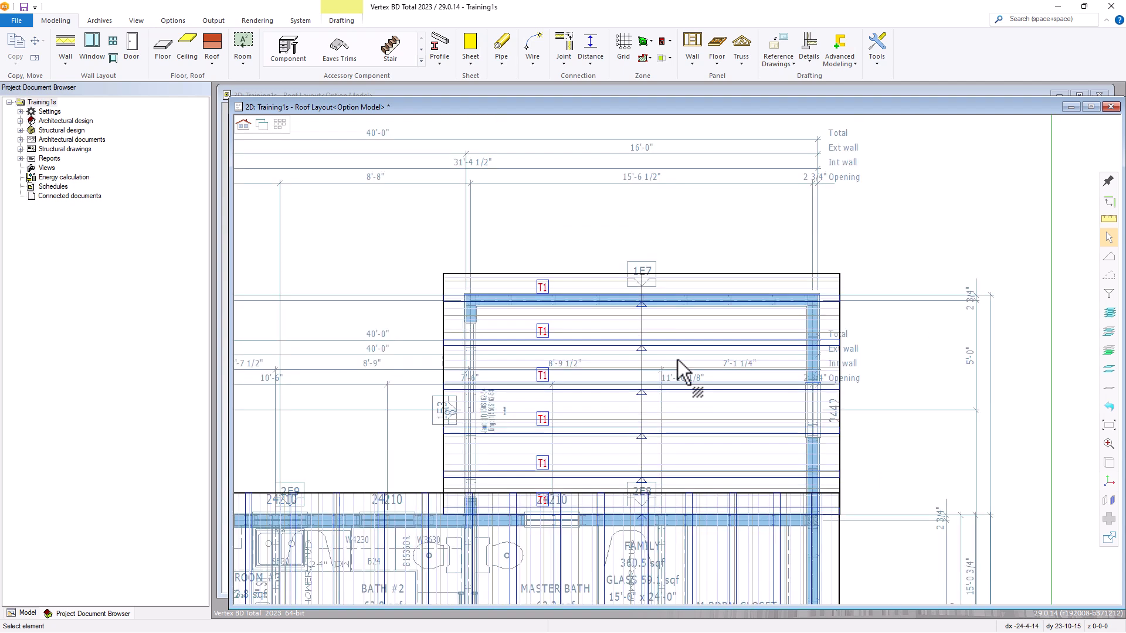
pyautogui.click(543, 333)
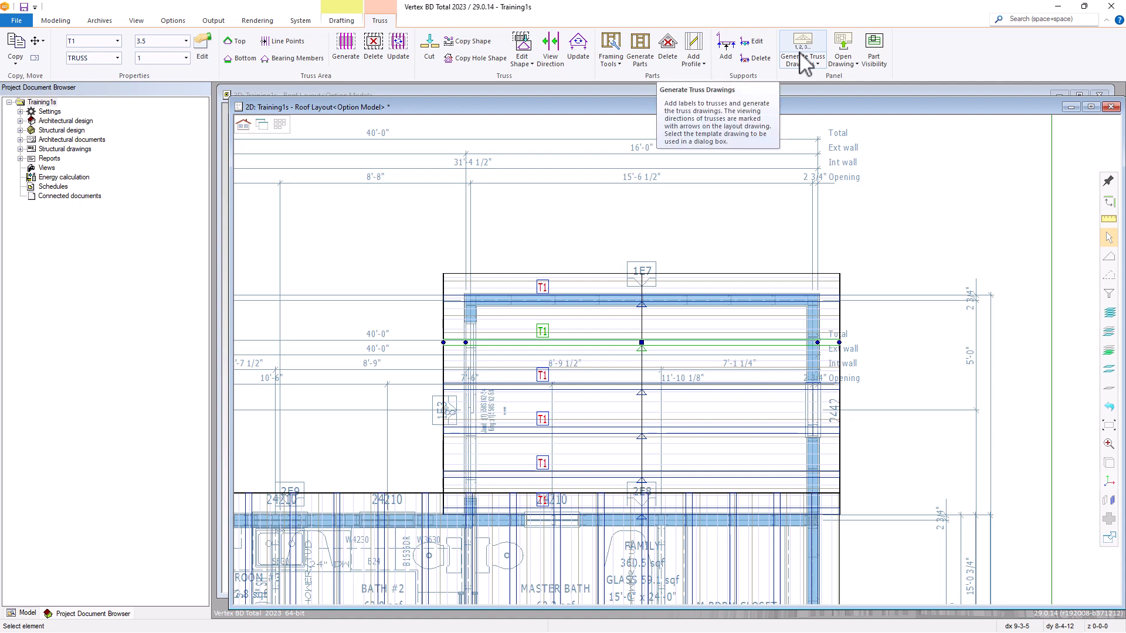
pyautogui.rightClick(651, 341)
pyautogui.moveTo(763, 160)
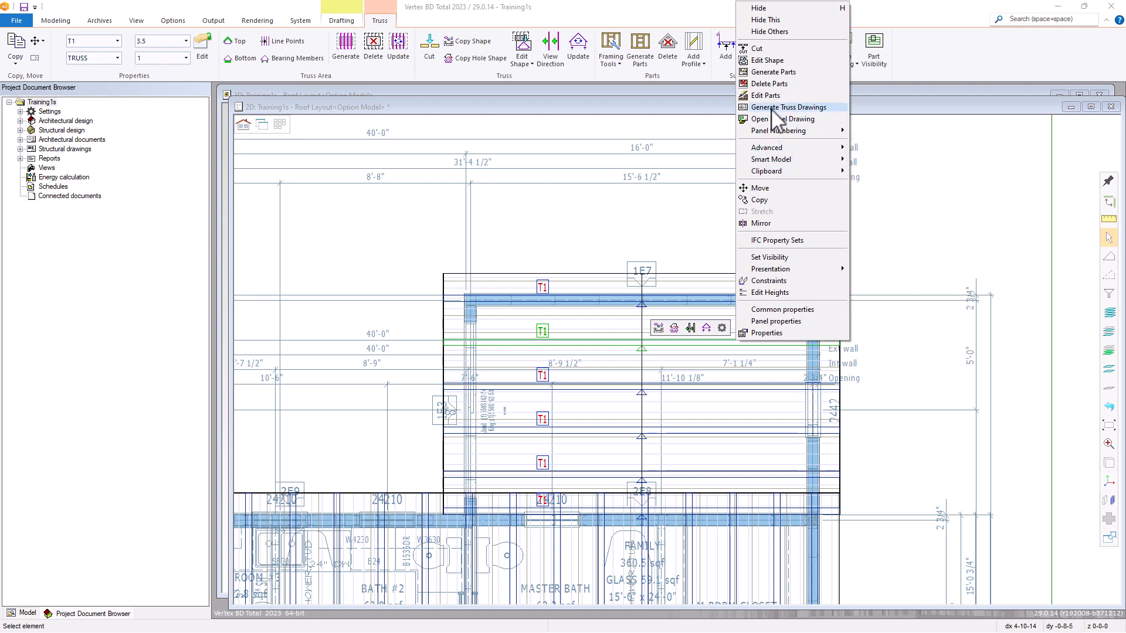
pyautogui.click(773, 108)
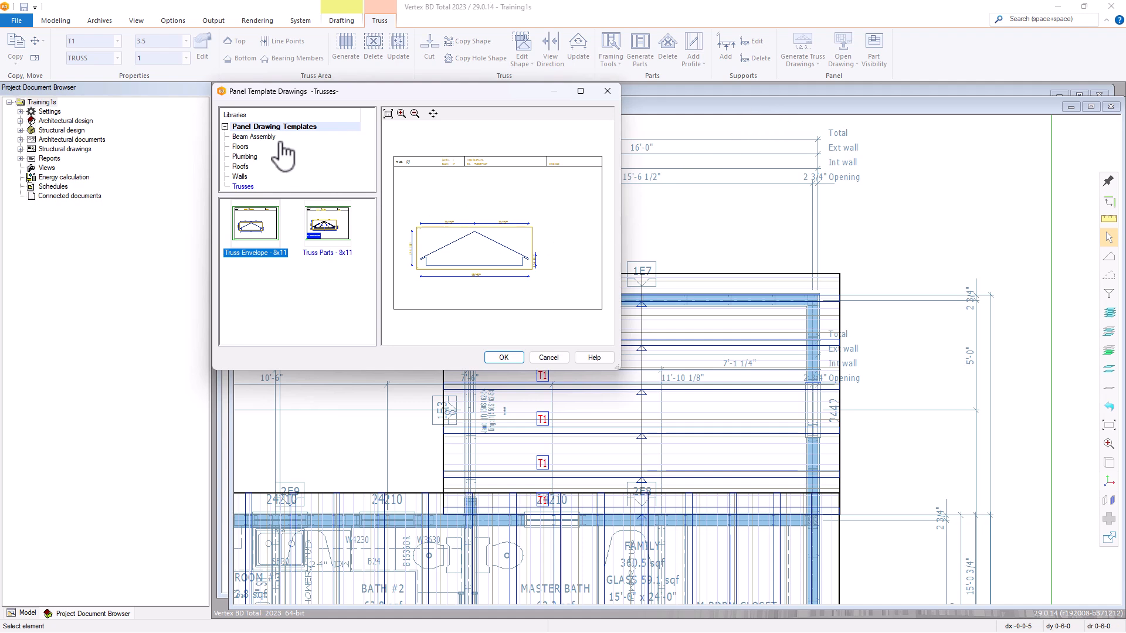
pyautogui.click(251, 221)
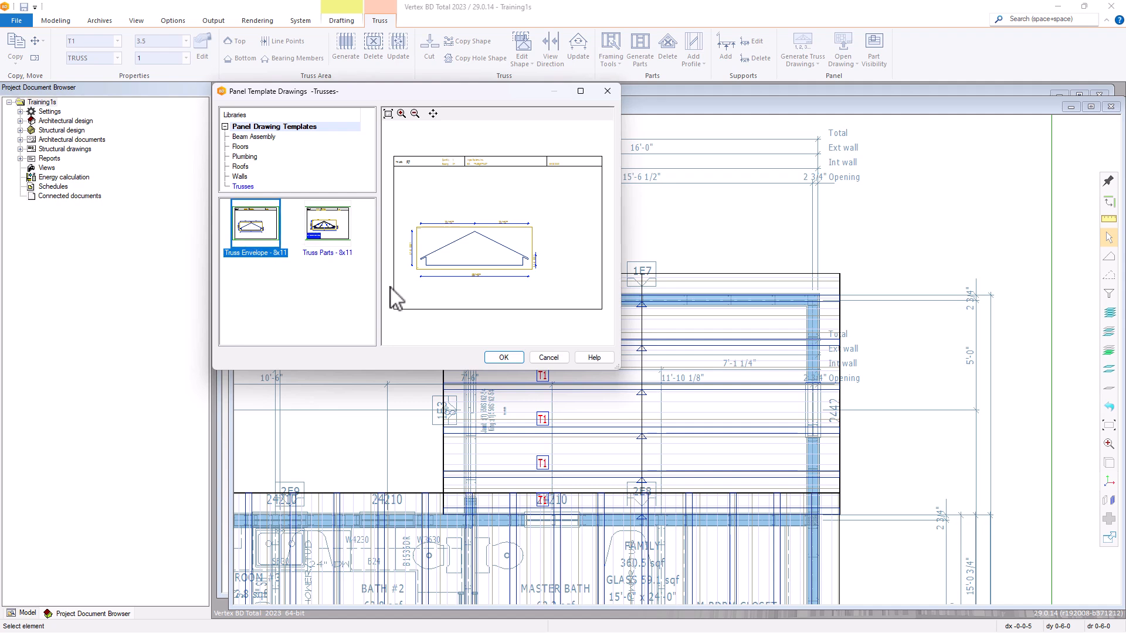
pyautogui.click(503, 357)
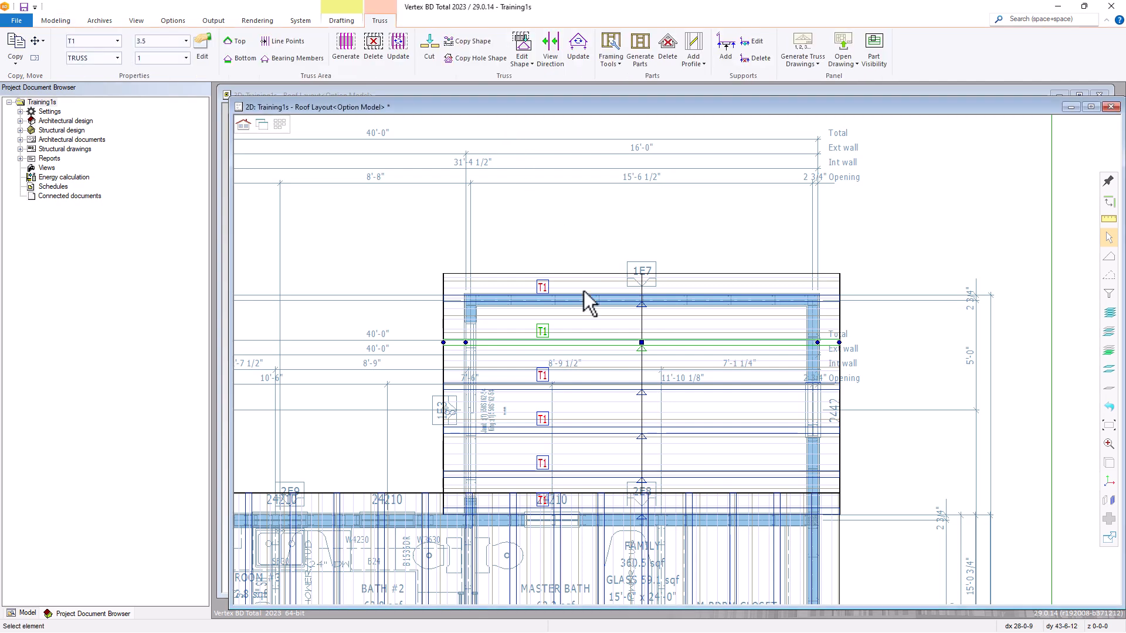
# Open the panel drawing of the selected T1 truss, review its envelope and dimensions, and close it.
pyautogui.rightClick(545, 336)
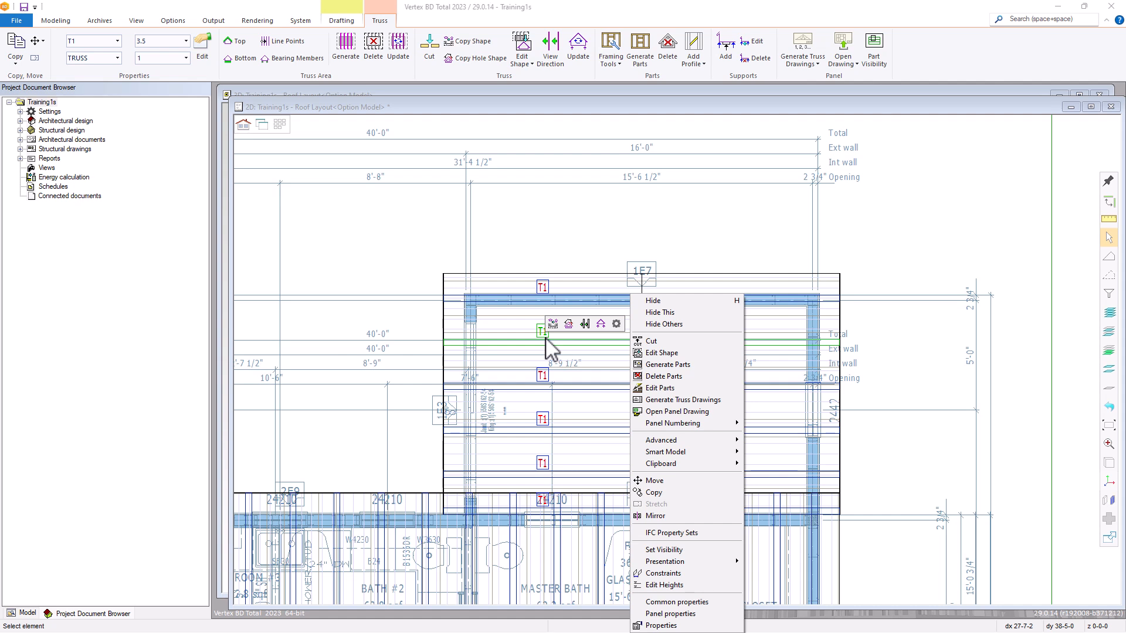
pyautogui.click(663, 411)
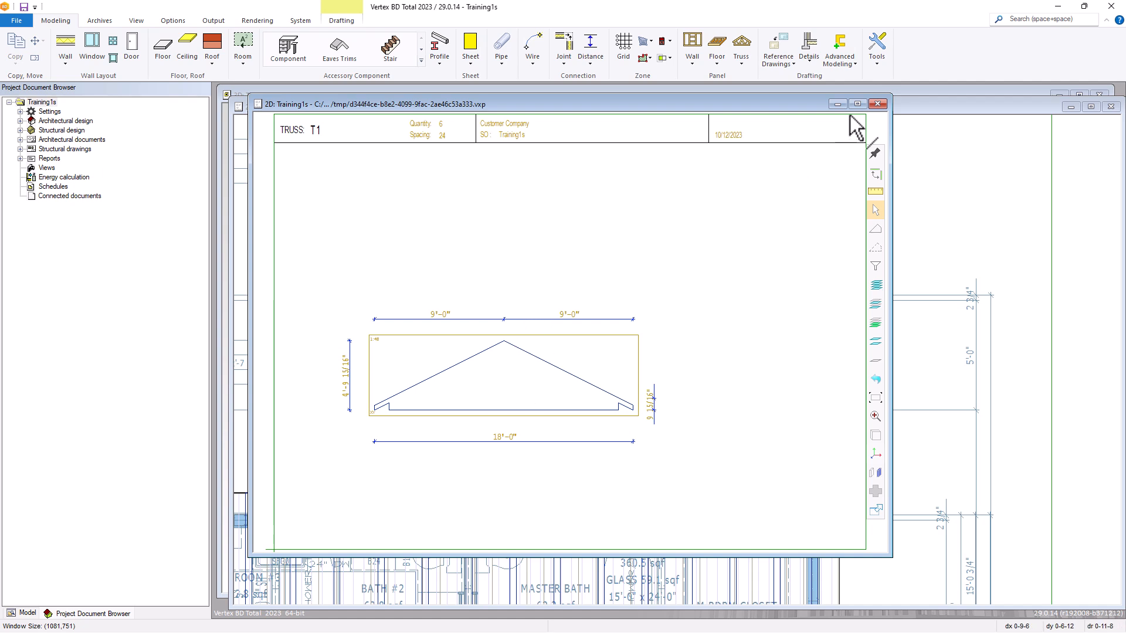
pyautogui.click(878, 103)
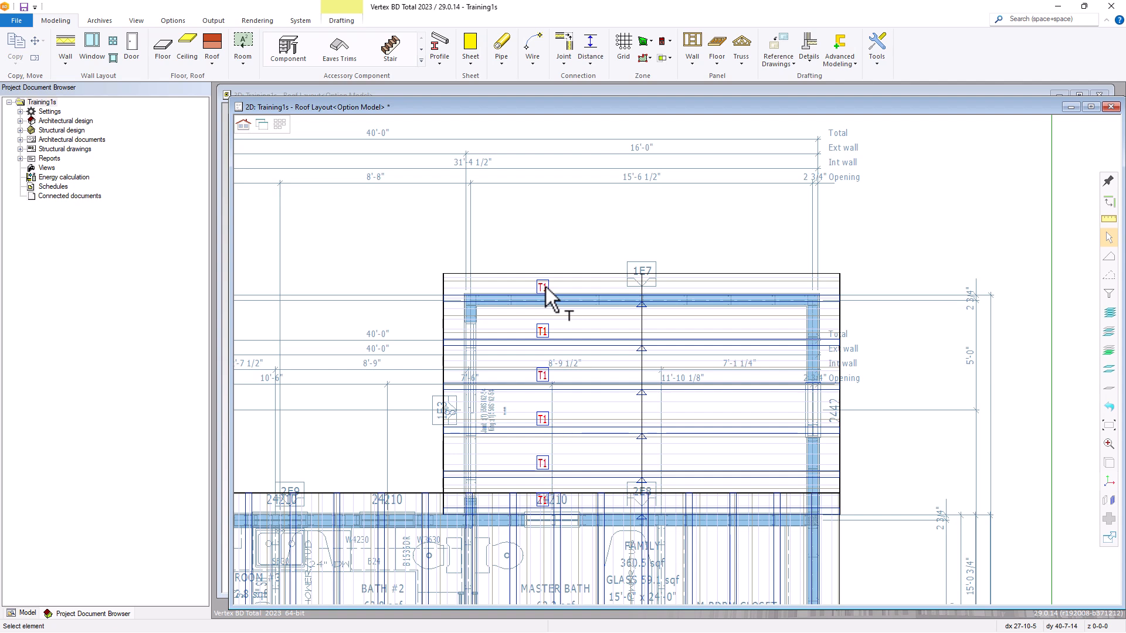
# Restrict selection to Trusses, select all six T1 trusses of the small roof and remove their truss drawings.
pyautogui.click(1111, 298)
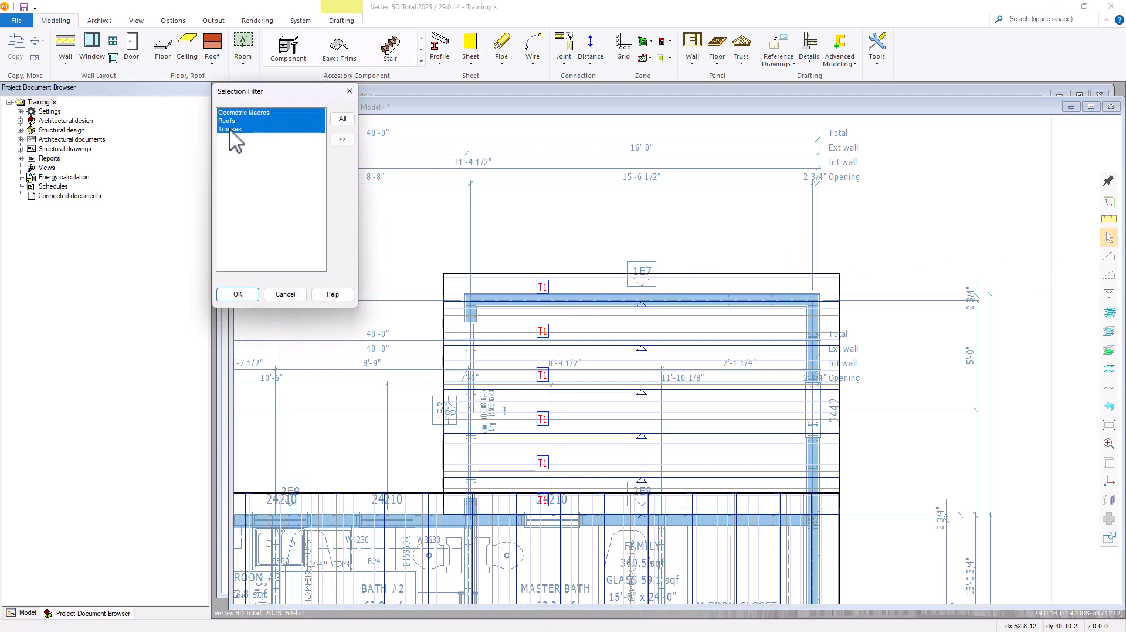
pyautogui.click(230, 129)
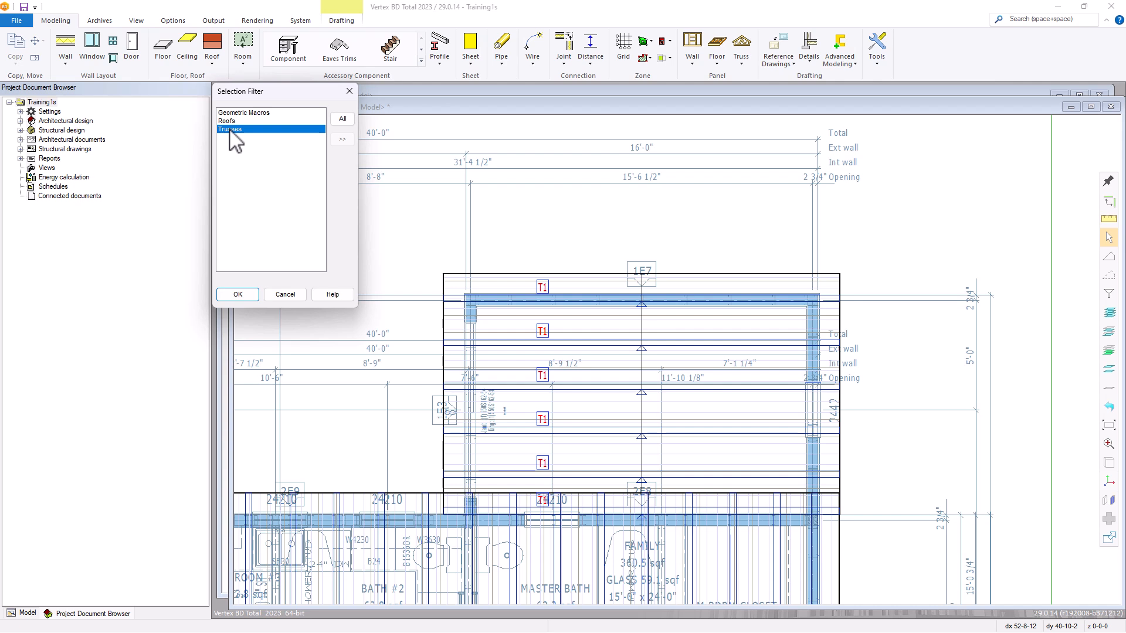
pyautogui.click(240, 295)
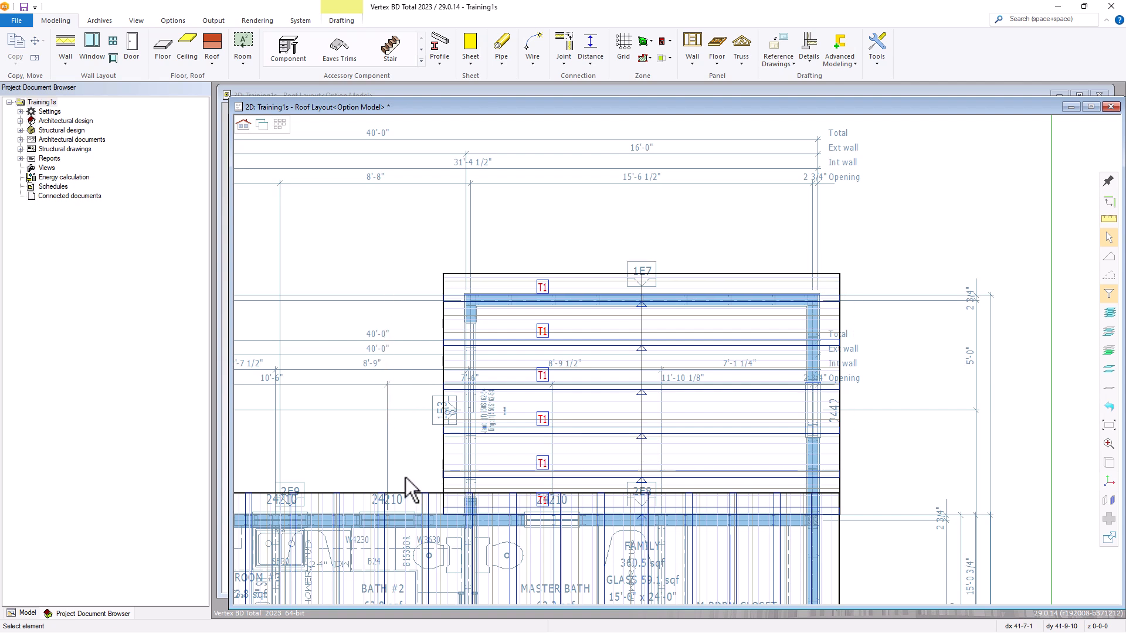
pyautogui.click(418, 490)
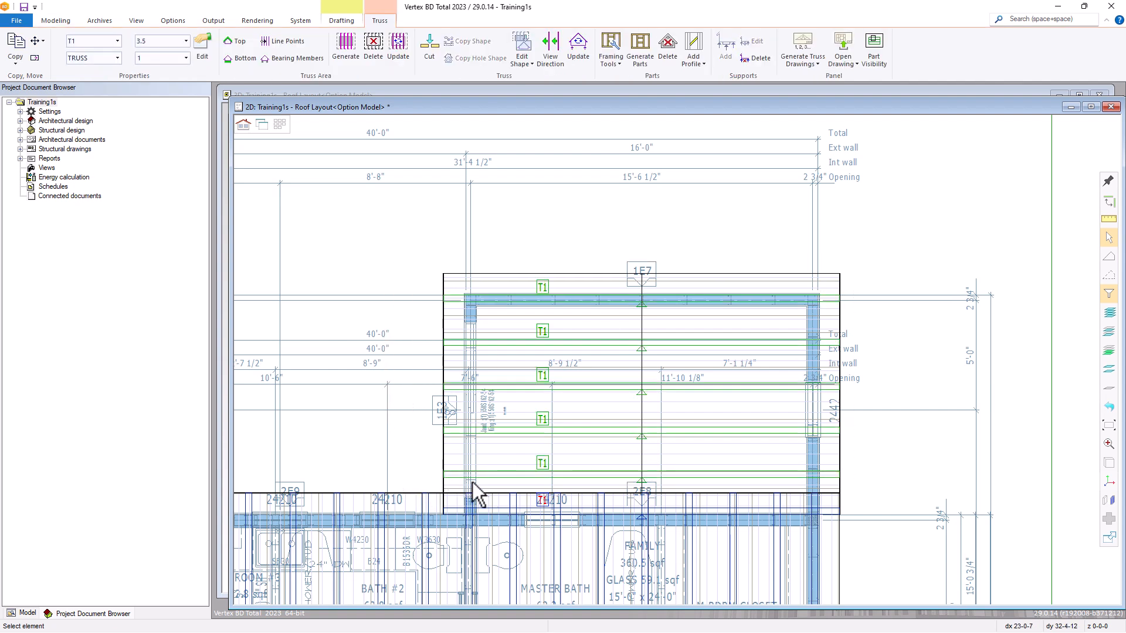
pyautogui.keyDown('ctrl'); pyautogui.click(538, 507); pyautogui.keyUp('ctrl')
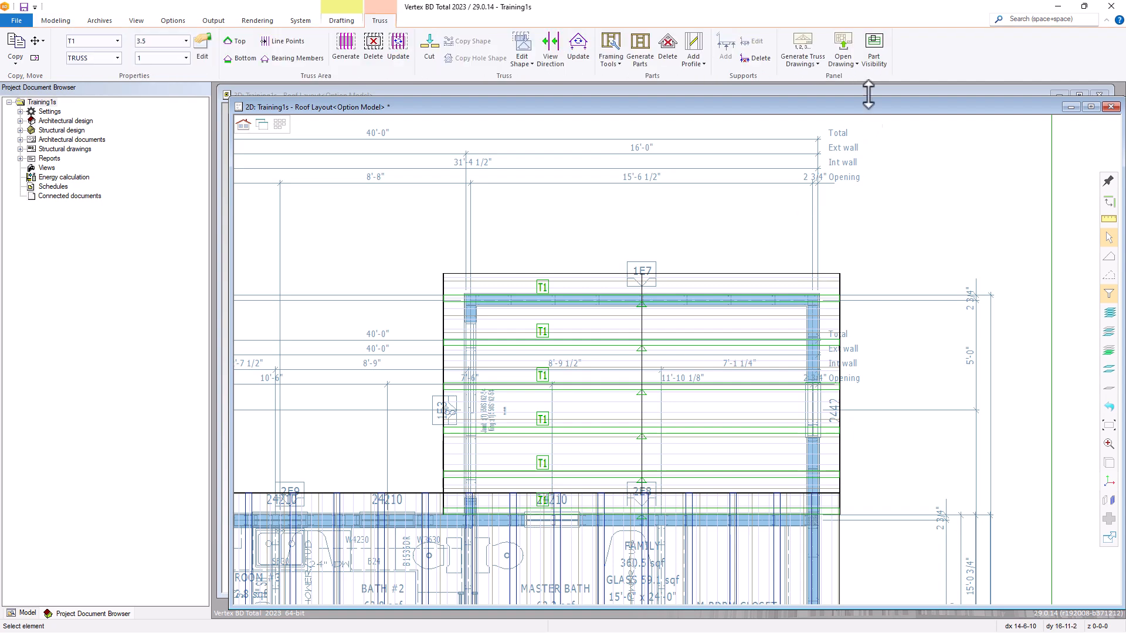
pyautogui.click(821, 65)
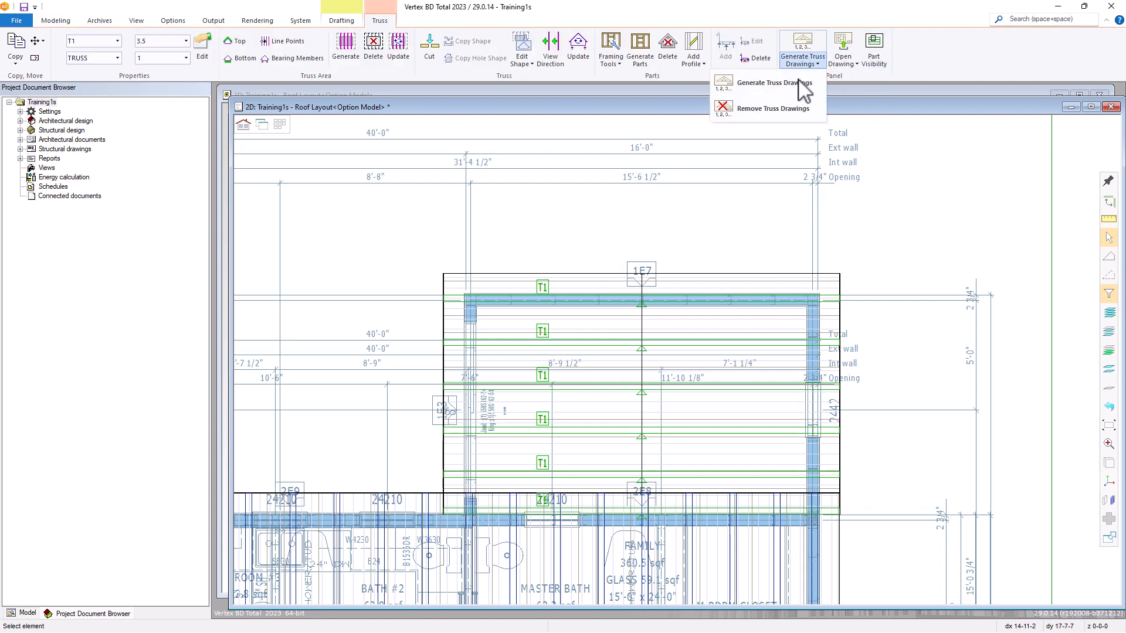
pyautogui.click(760, 111)
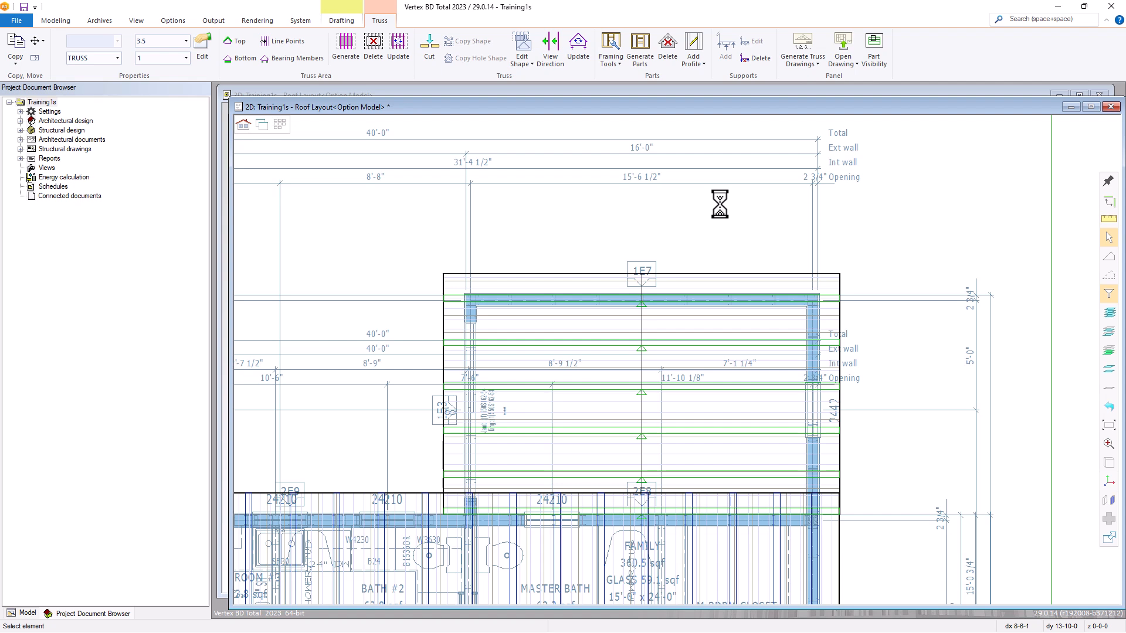
# Generate drawings for the six selected trusses with the Truss Parts - 8x11 template.
pyautogui.click(805, 65)
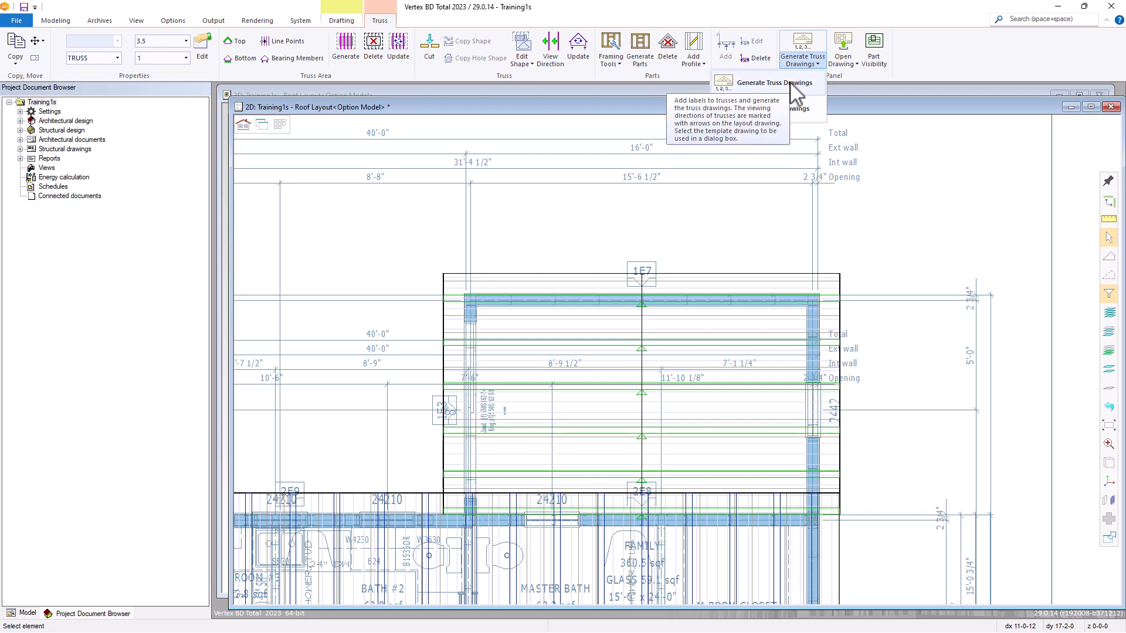
pyautogui.click(792, 85)
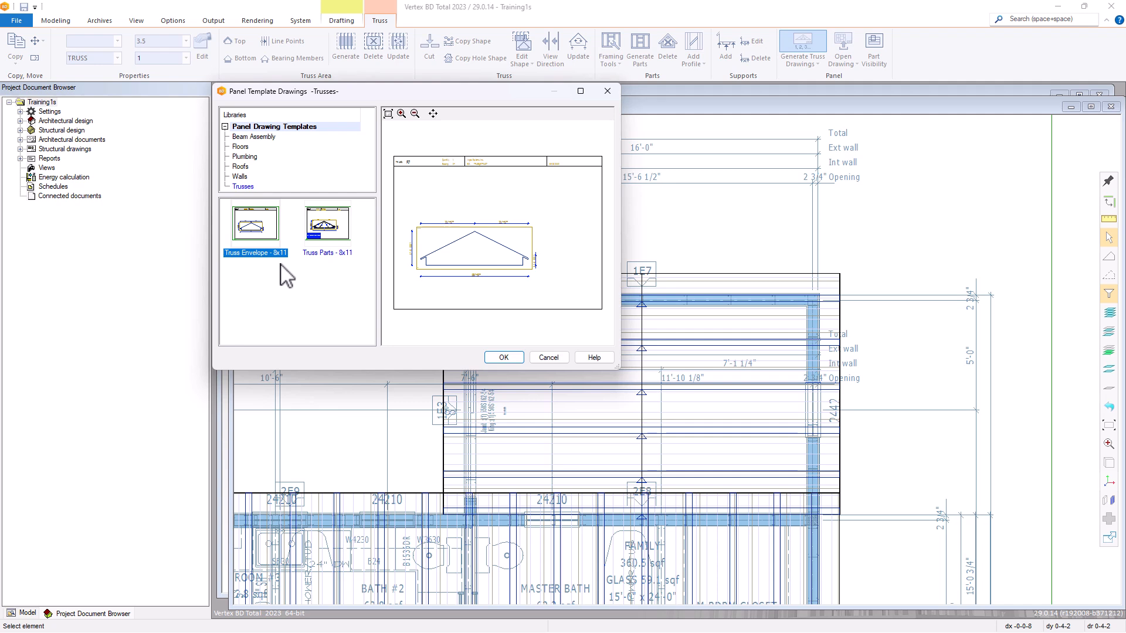
pyautogui.click(325, 233)
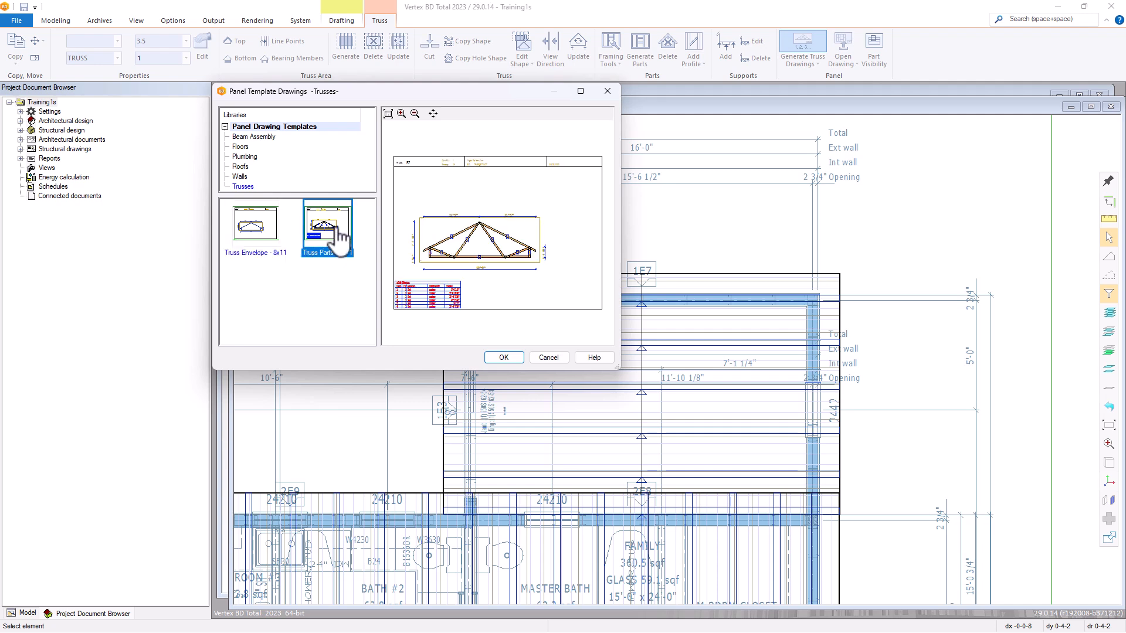
pyautogui.click(513, 356)
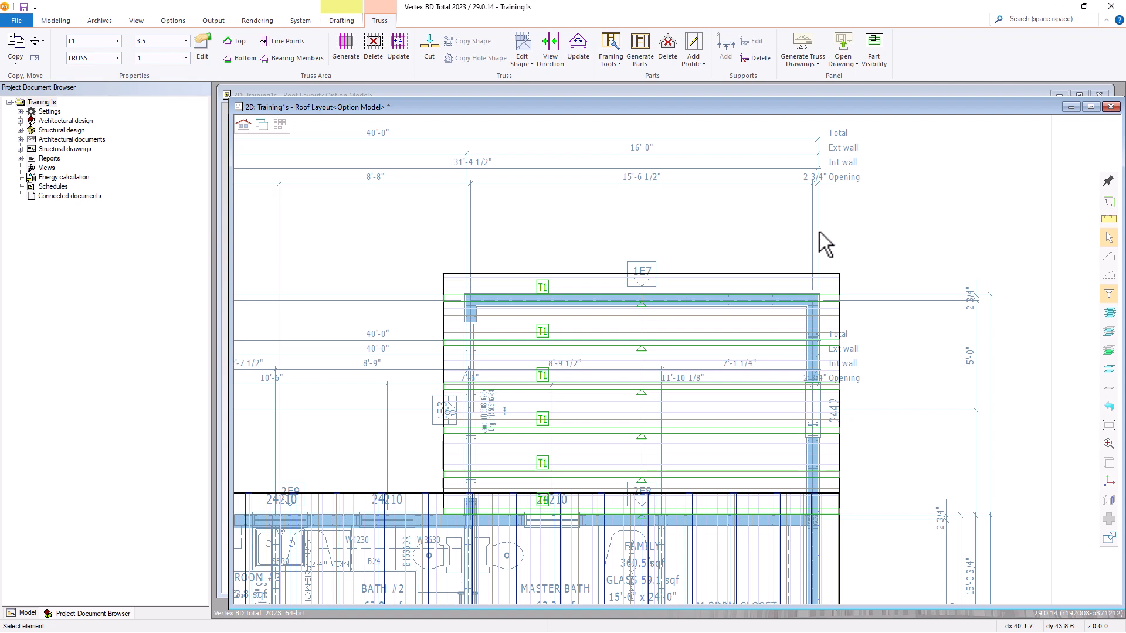
# Open the panel drawing of the T1 truss at wall 1E7 and enlarge its window.
pyautogui.click(558, 283)
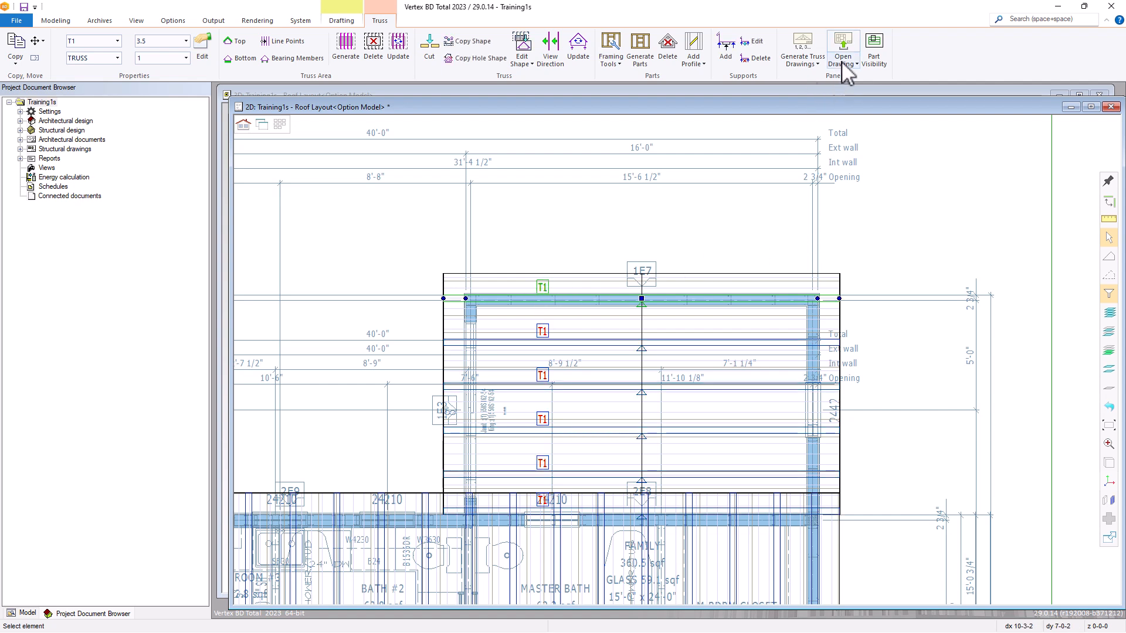
pyautogui.rightClick(594, 246)
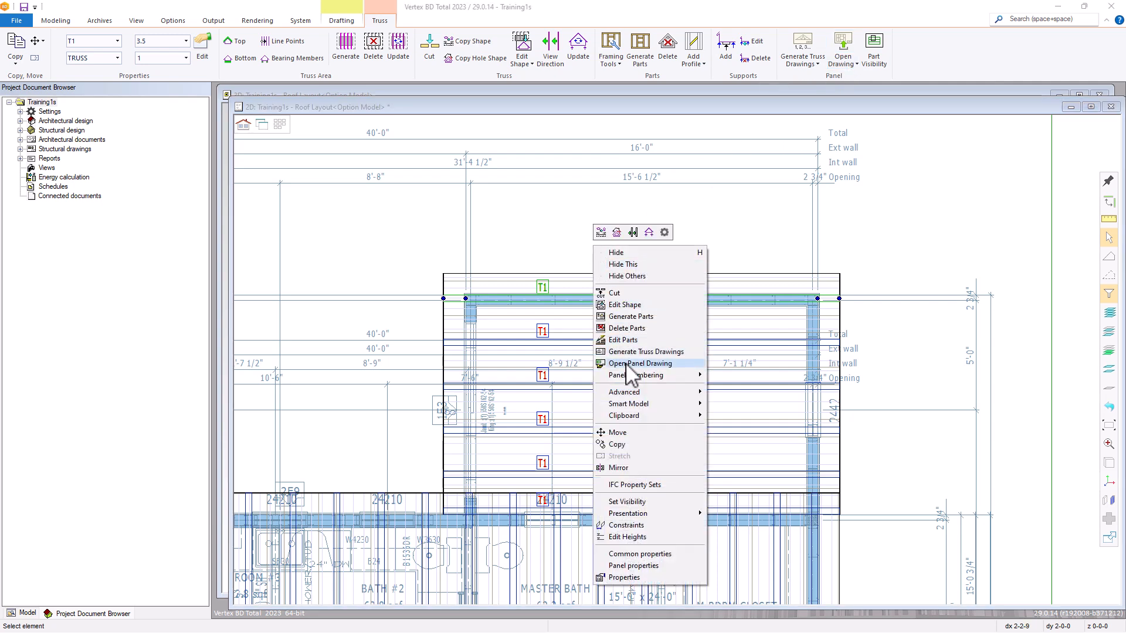
pyautogui.click(628, 365)
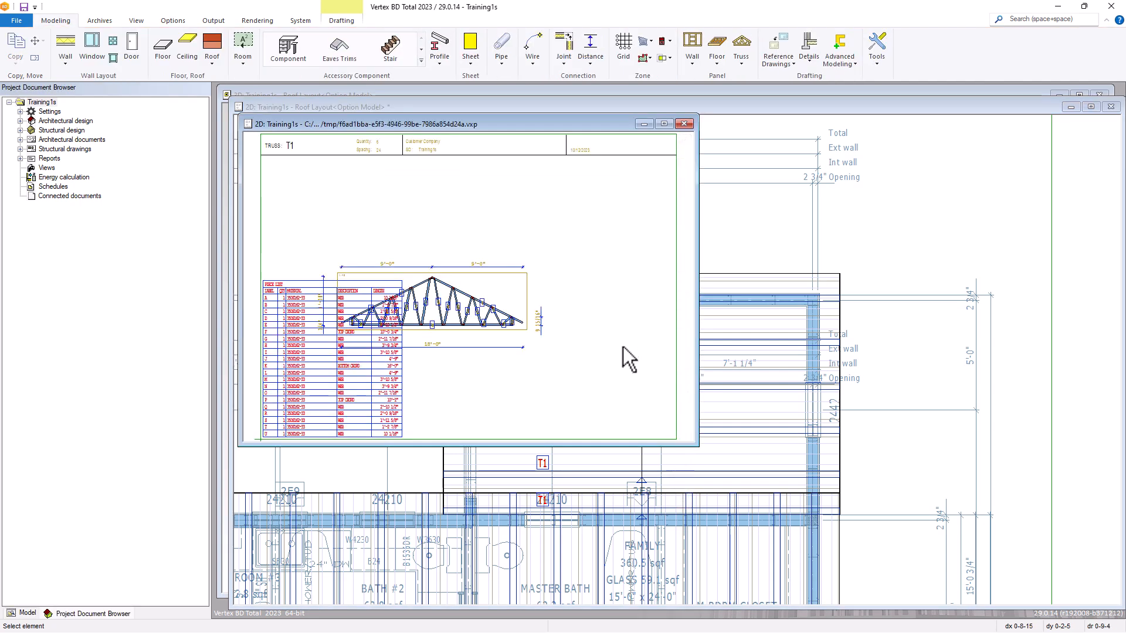
pyautogui.moveTo(697, 447)
pyautogui.mouseDown()
pyautogui.moveTo(943, 583)
pyautogui.moveTo(955, 579)
pyautogui.mouseUp()
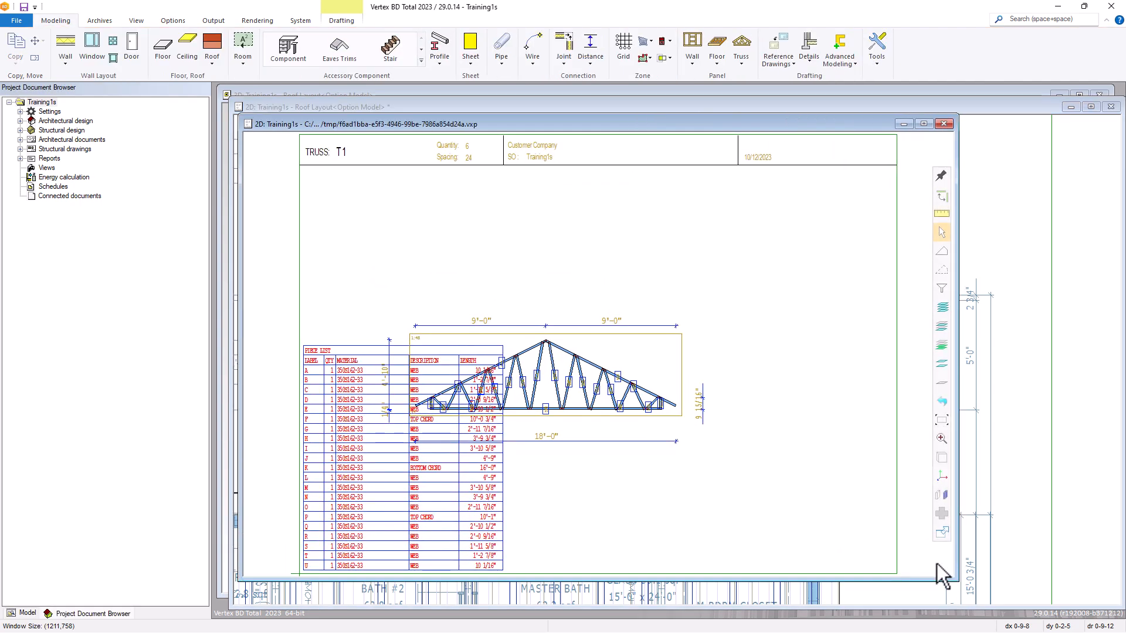
# Make all element types selectable and move the truss view up and right, clear of the piece list.
pyautogui.click(941, 288)
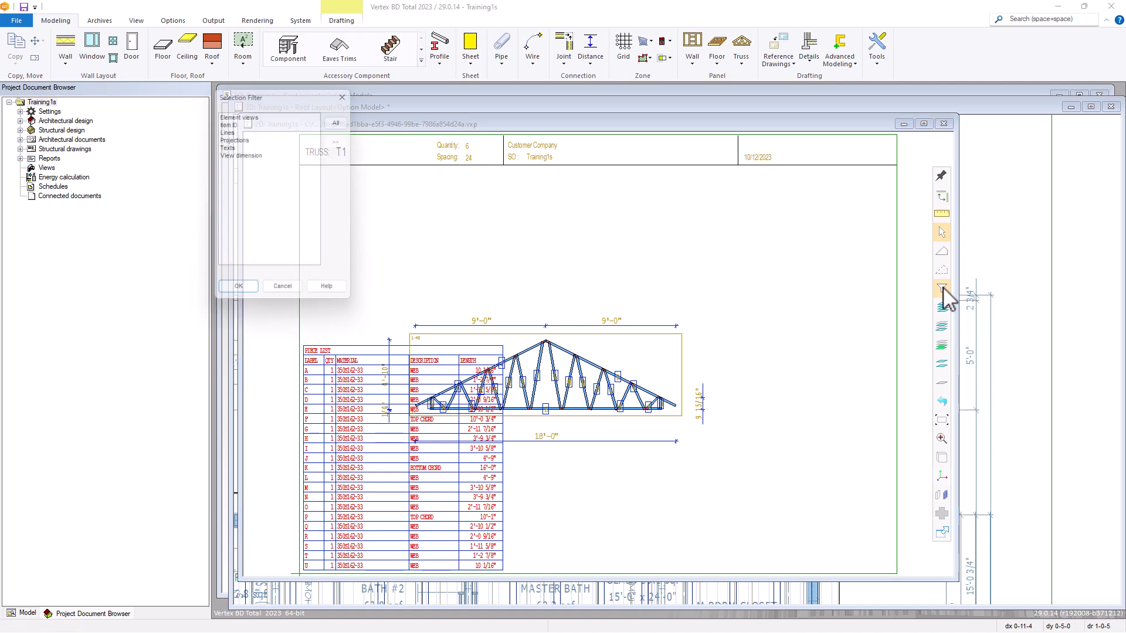
pyautogui.click(340, 119)
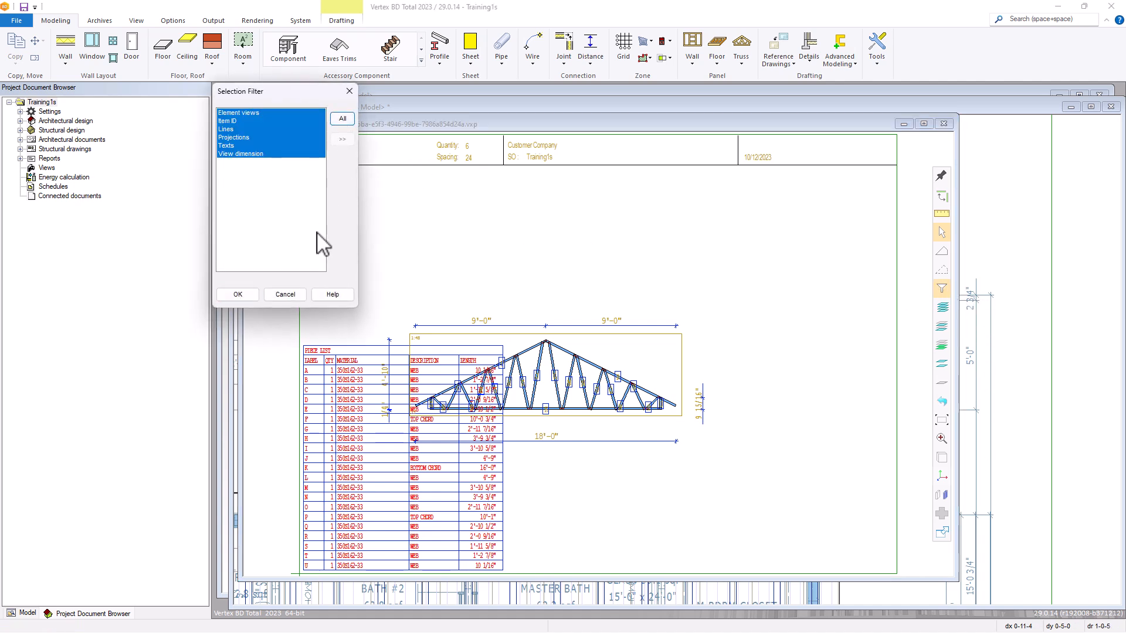
pyautogui.click(237, 295)
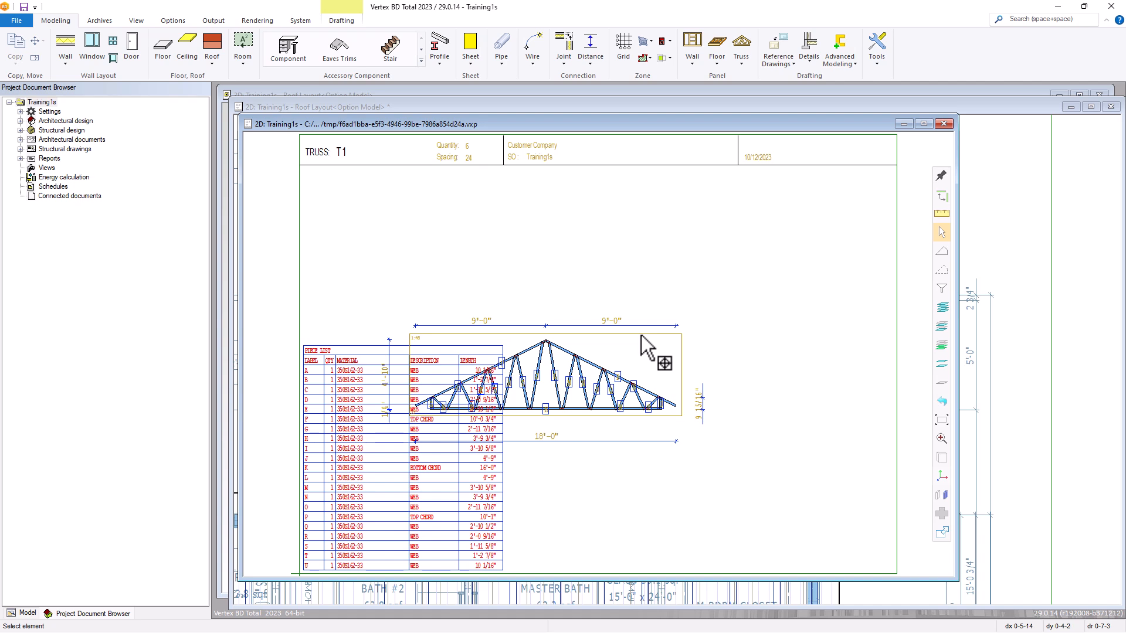
pyautogui.click(536, 378)
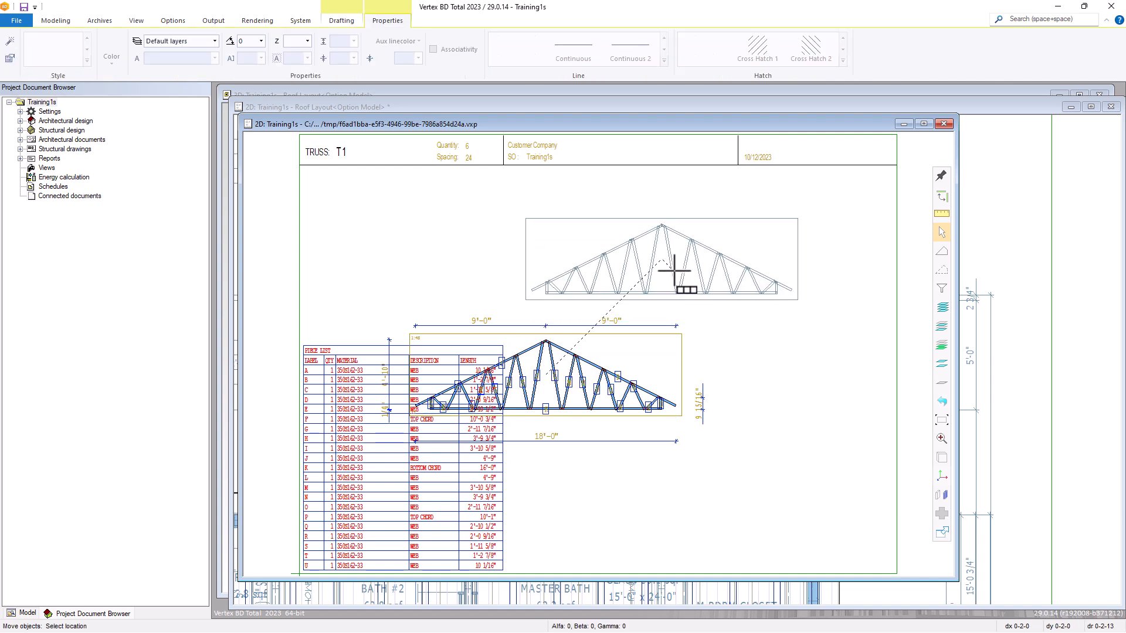
pyautogui.click(675, 271)
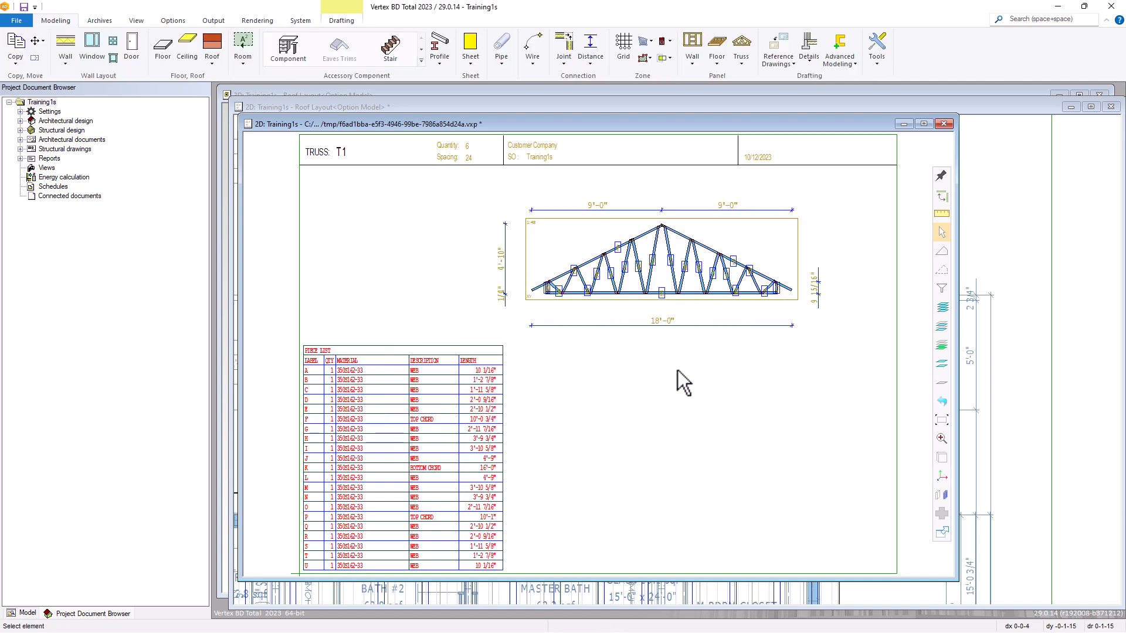
# Examine the T1 truss drawing up close: its dimensions, title block quantity and spacing, and piece list.
pyautogui.scroll(2, 660, 292)
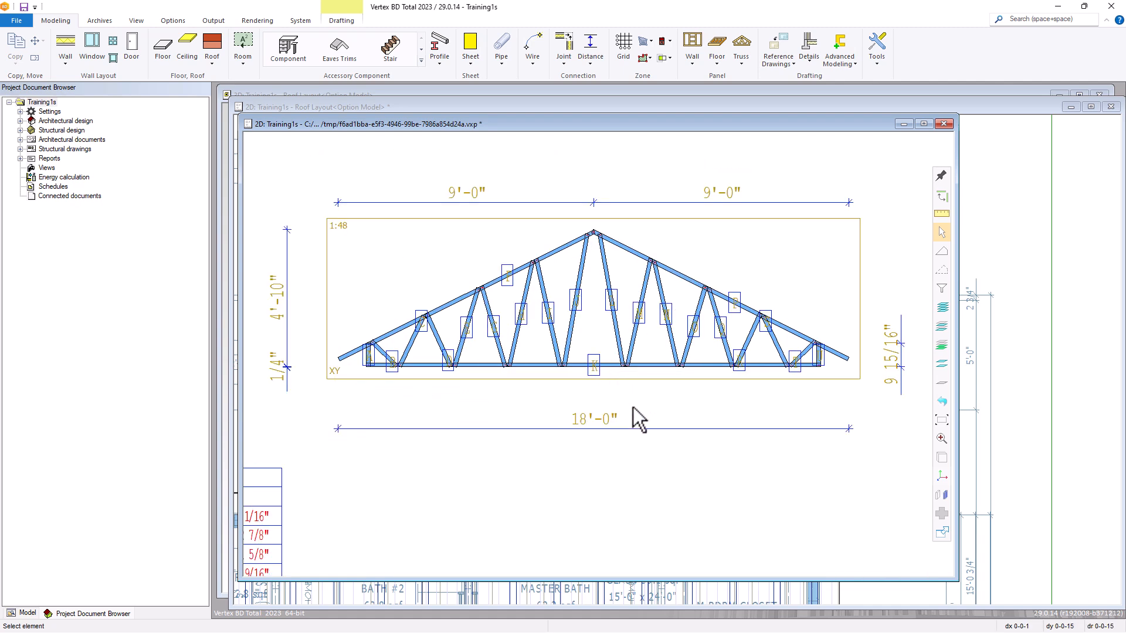
pyautogui.scroll(-4, 632, 407)
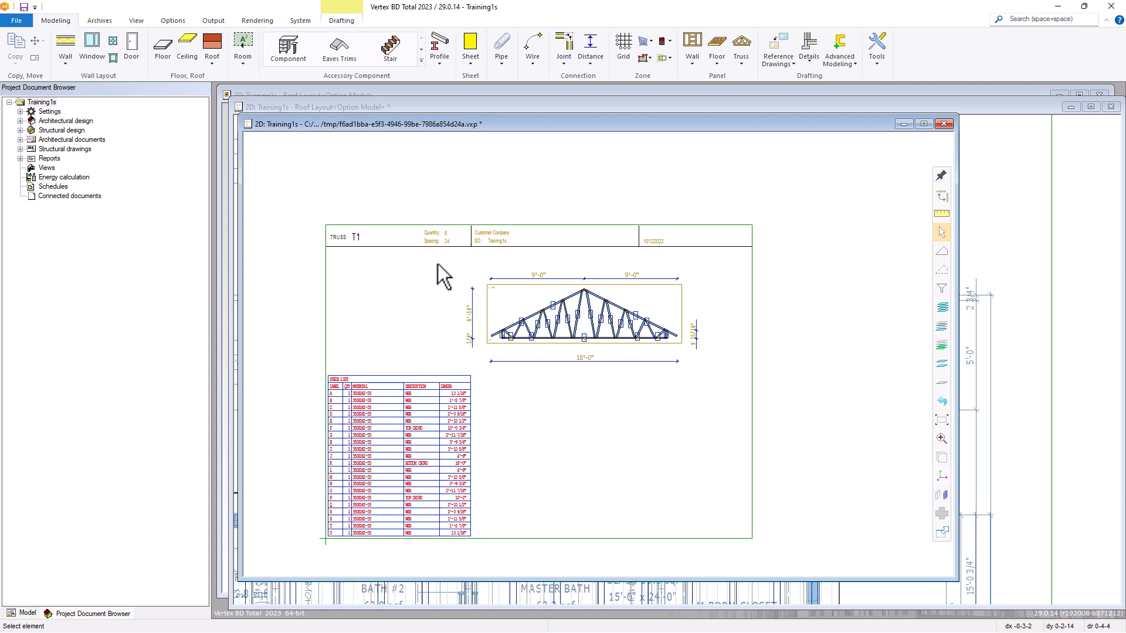
pyautogui.scroll(2, 448, 279)
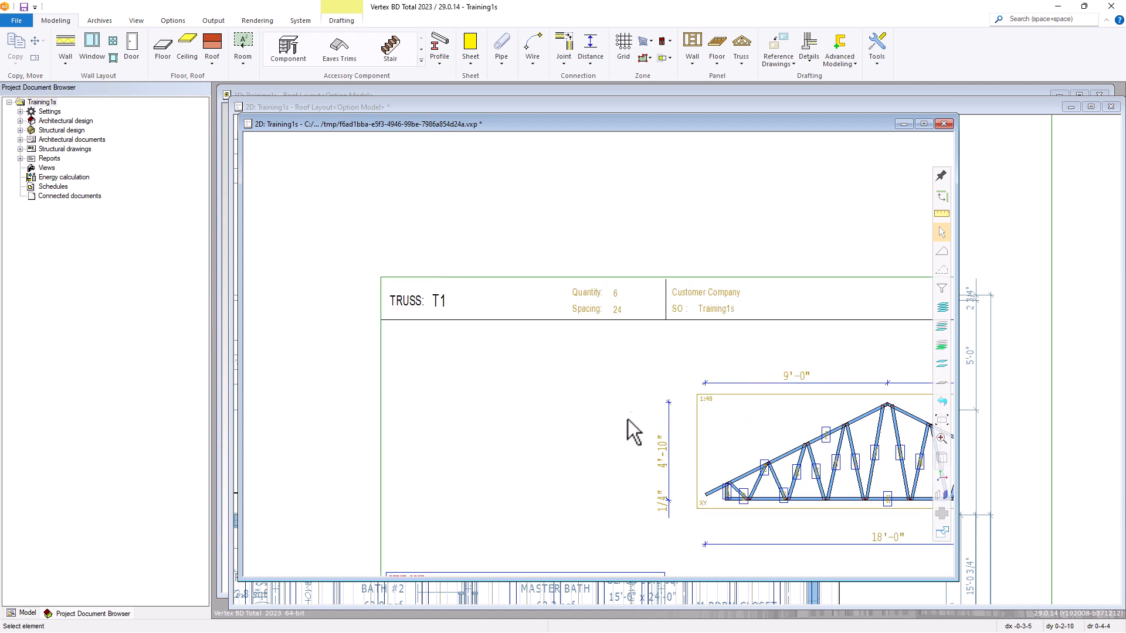
pyautogui.scroll(-2, 603, 443)
pyautogui.scroll(3, 585, 473)
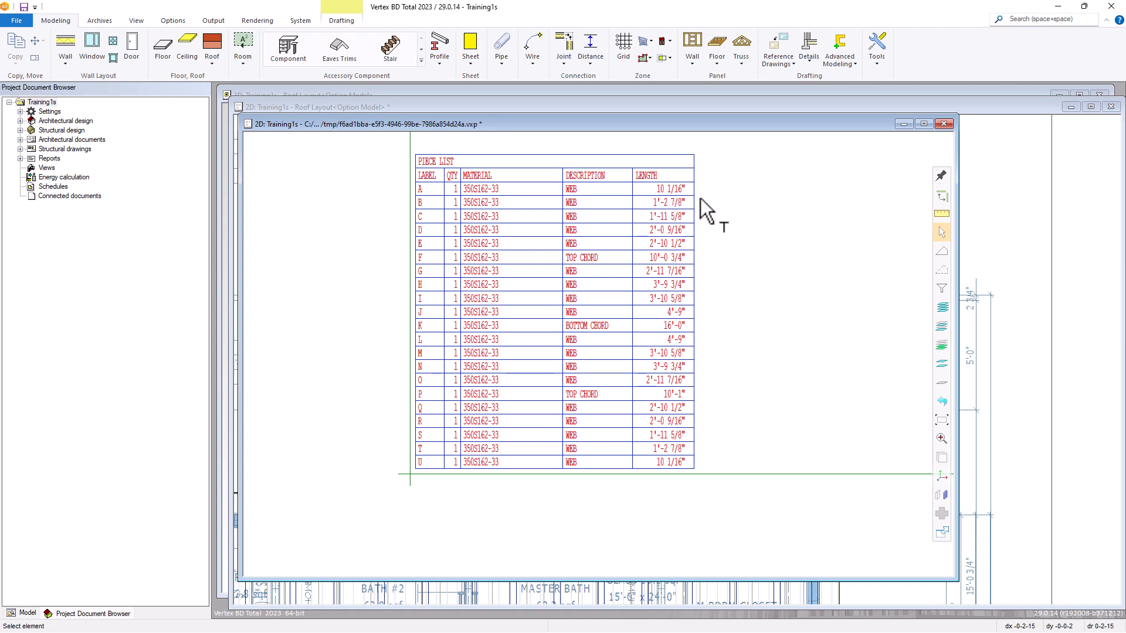
pyautogui.scroll(-3, 712, 329)
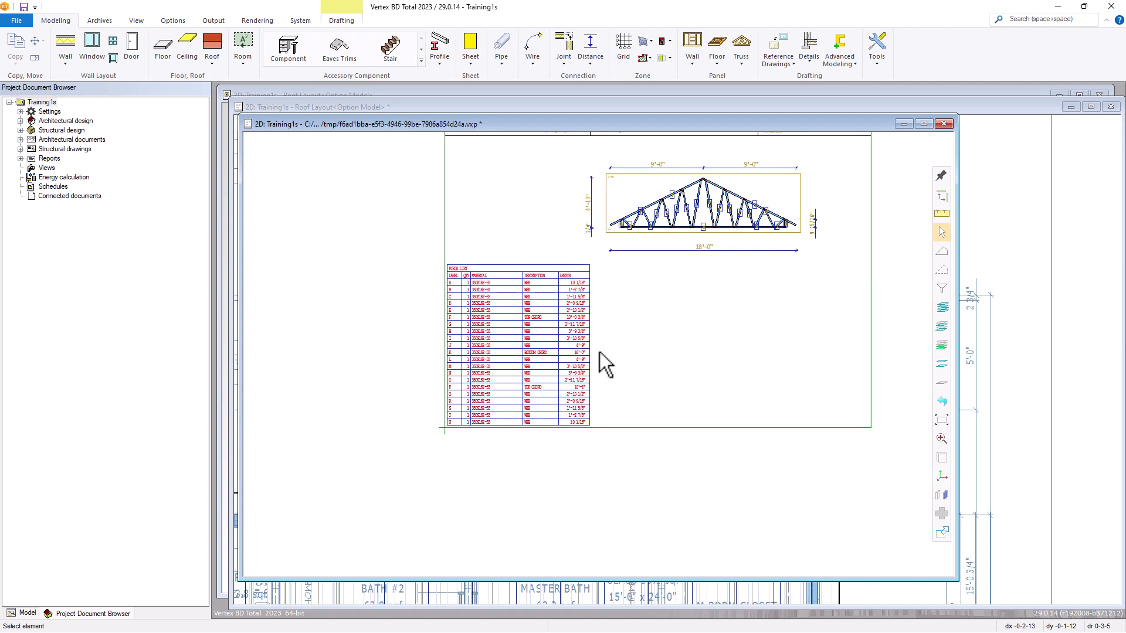
pyautogui.scroll(-2, 683, 300)
pyautogui.scroll(1, 599, 351)
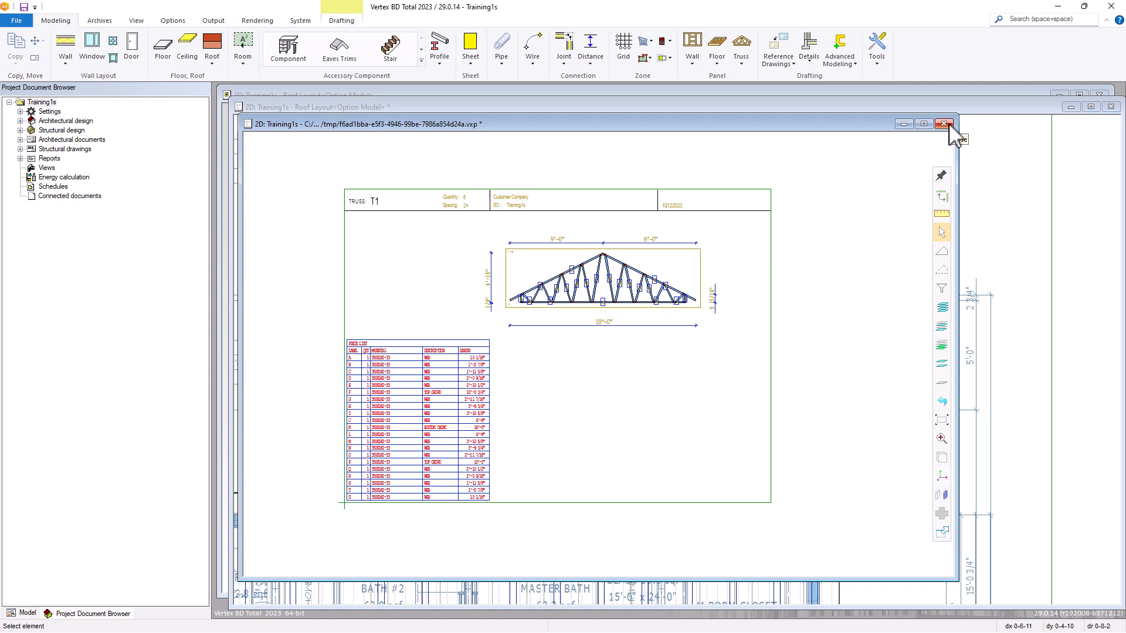
# Close the T1 truss drawing and save its changes.
pyautogui.click(943, 124)
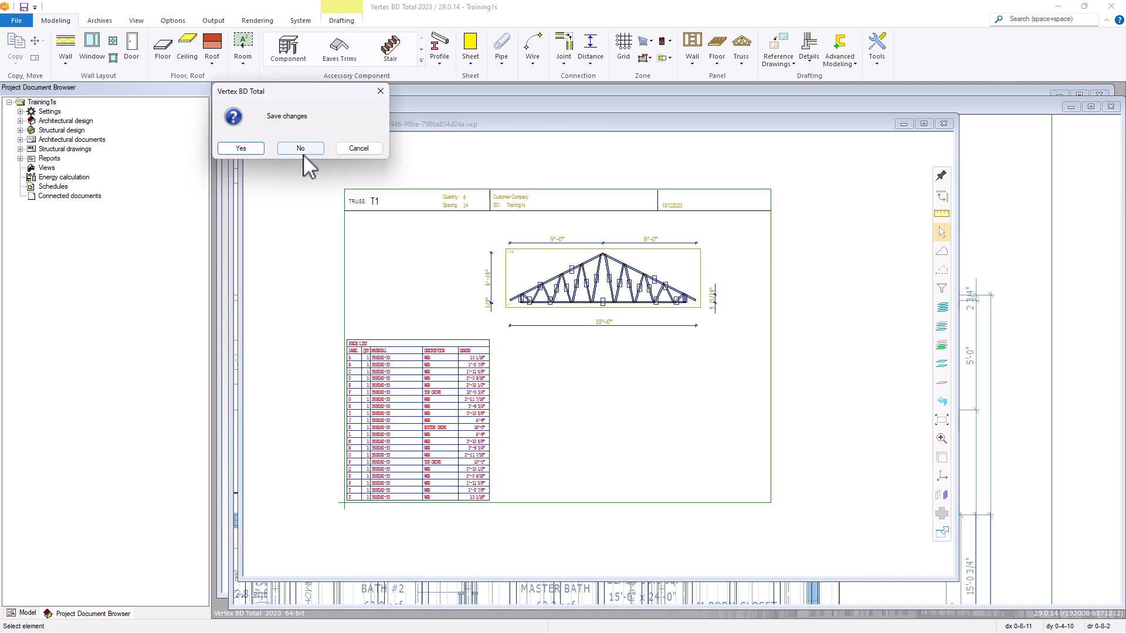
pyautogui.click(257, 150)
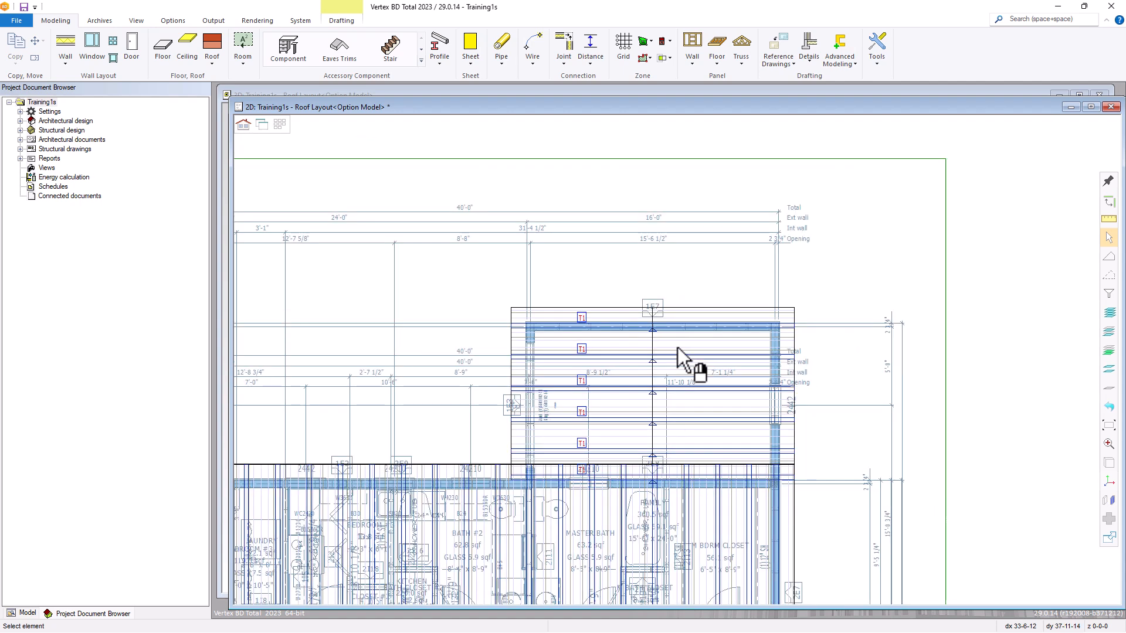
# Select all T2 trusses of the main roof and generate their drawings with the Truss Parts - 8x11 template.
pyautogui.scroll(-3, 677, 350)
pyautogui.scroll(4, 679, 369)
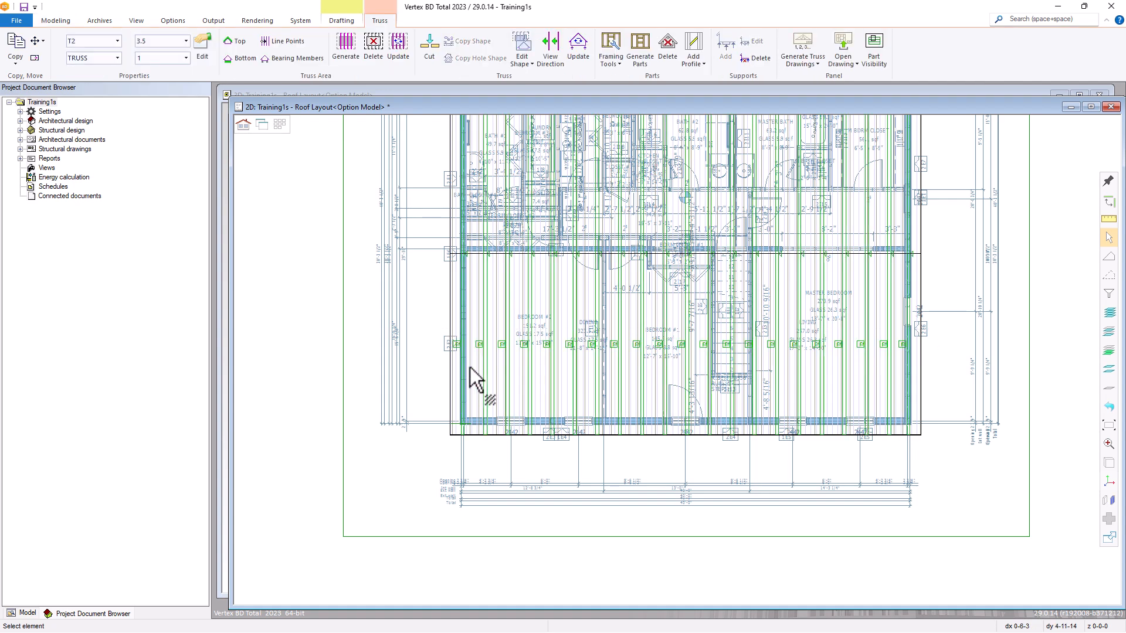
pyautogui.click(801, 43)
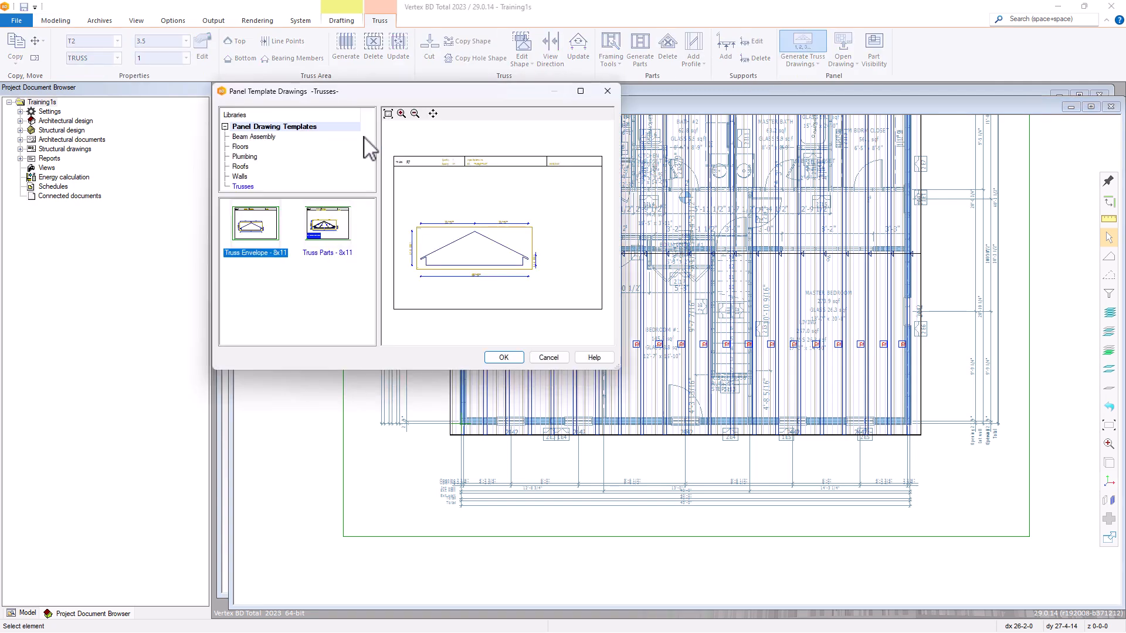
pyautogui.click(328, 226)
pyautogui.click(508, 358)
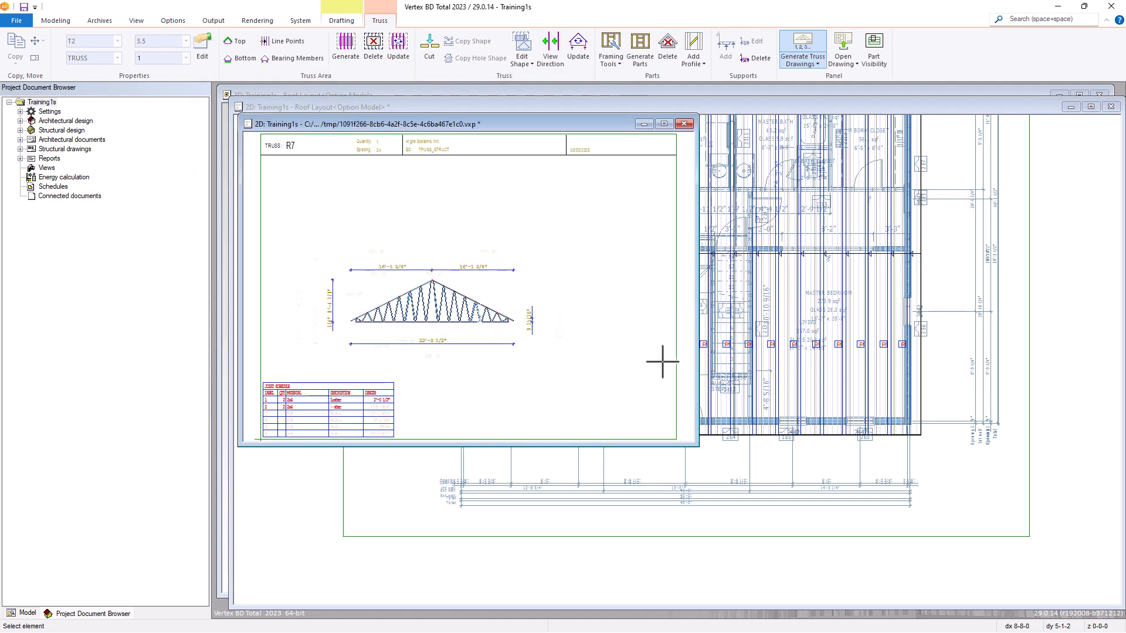
# Open the panel drawing of a T2 truss over the master bedroom to view it, and close it without saving changes.
pyautogui.scroll(5, 839, 351)
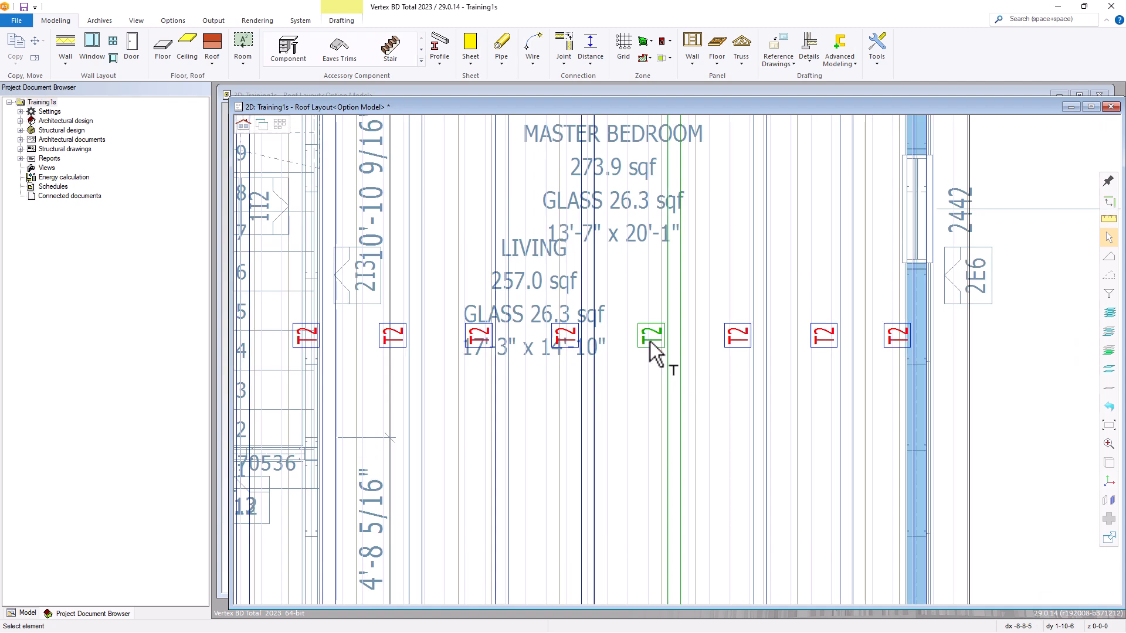
pyautogui.click(650, 342)
pyautogui.click(842, 47)
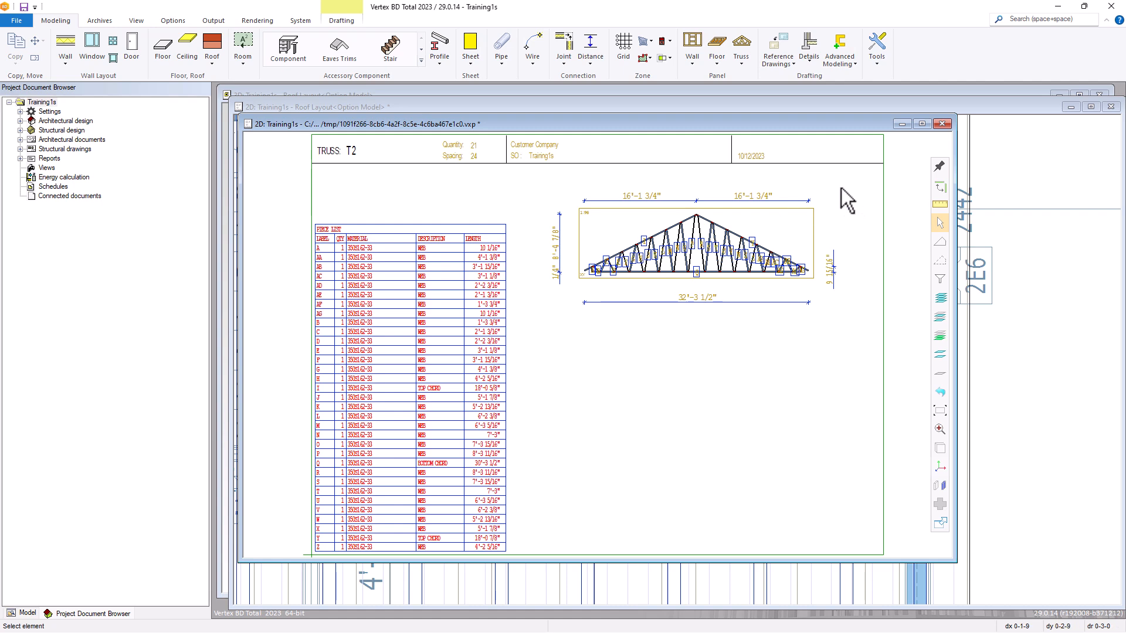
pyautogui.click(942, 124)
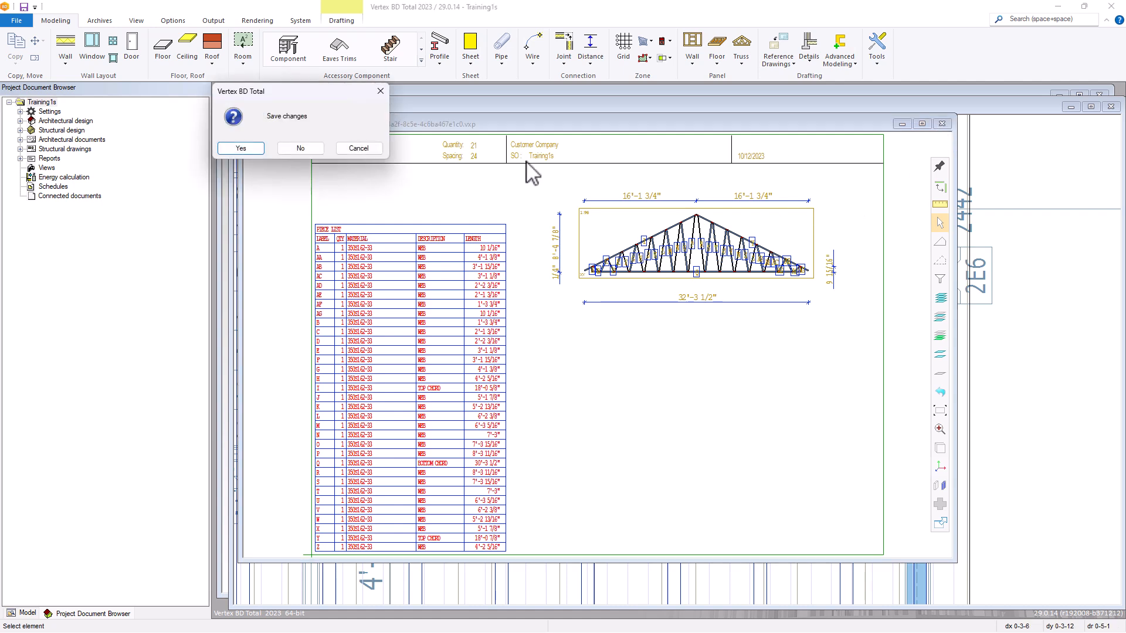
pyautogui.click(312, 149)
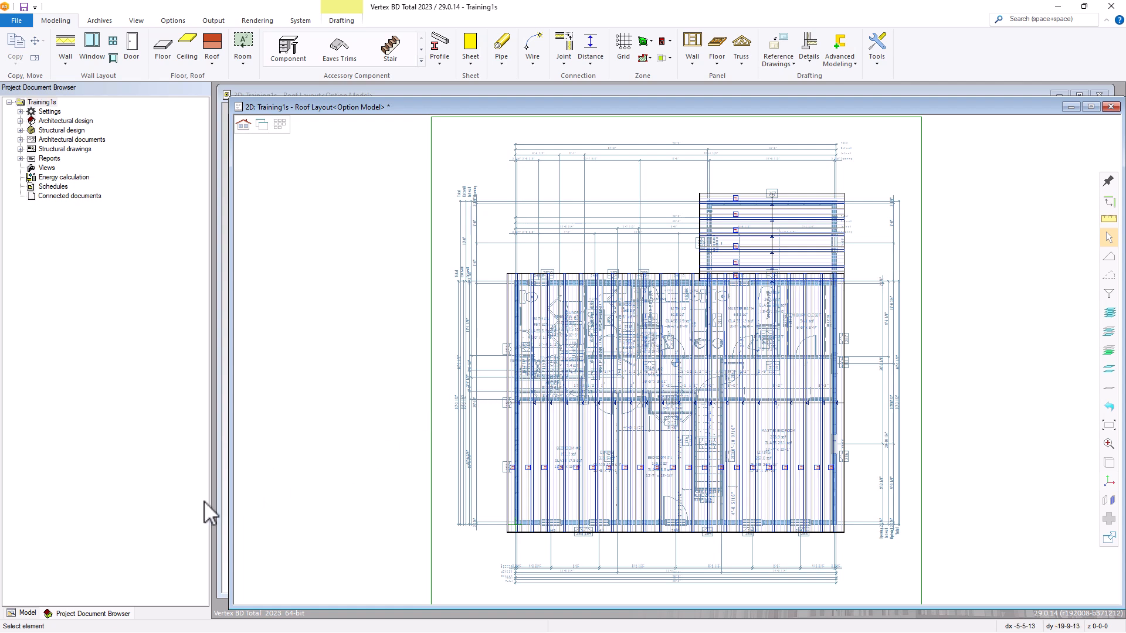
# Show the model tree of Training1s in place of the project document browser.
pyautogui.click(27, 613)
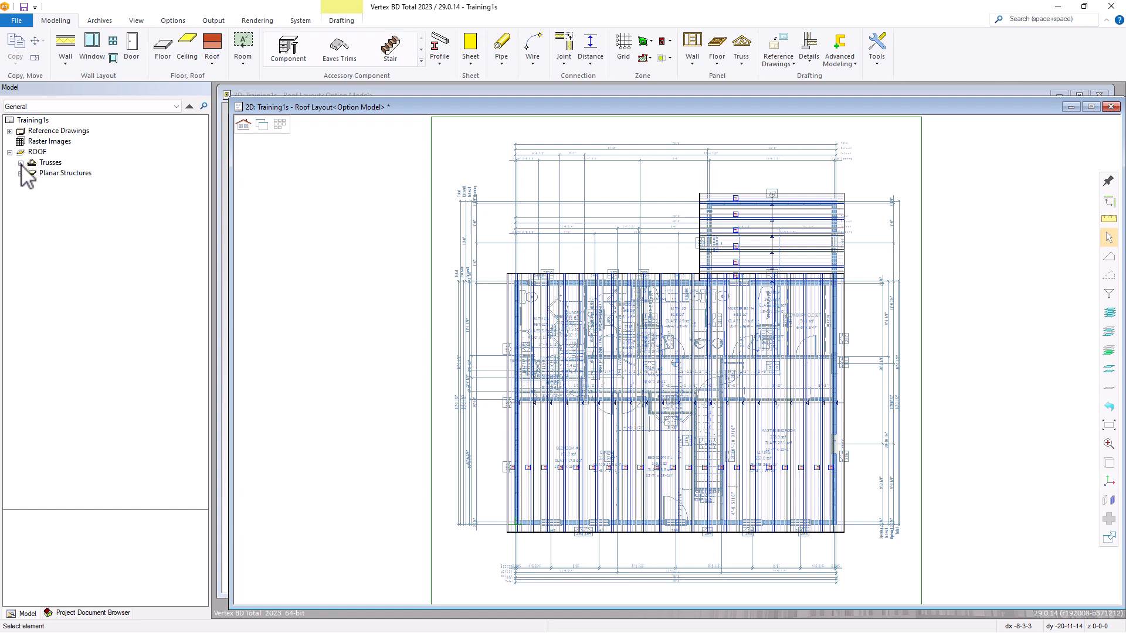
# List the ROOF trusses in the model tree and locate the first two T1 trusses and the first T2 truss on the roof layout.
pyautogui.click(20, 163)
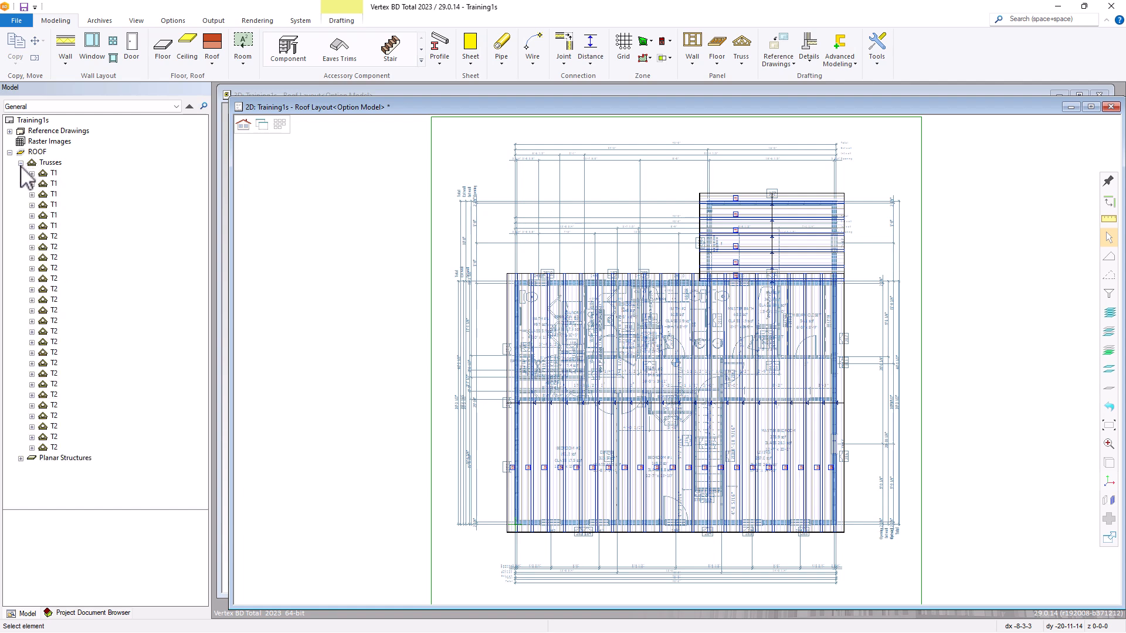
pyautogui.click(54, 174)
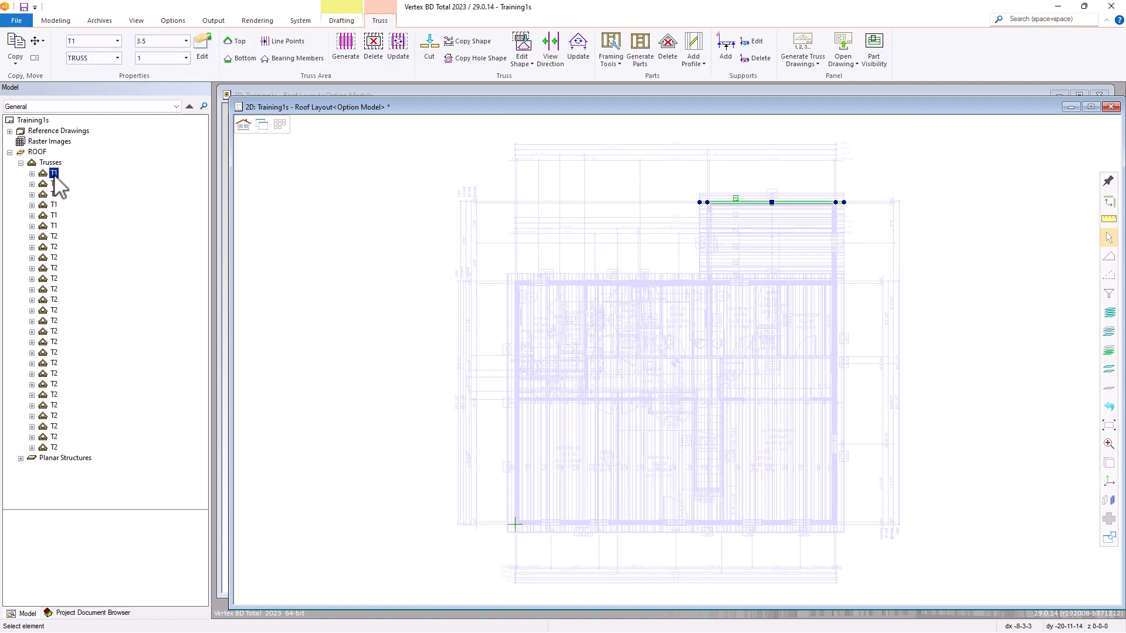
pyautogui.click(53, 184)
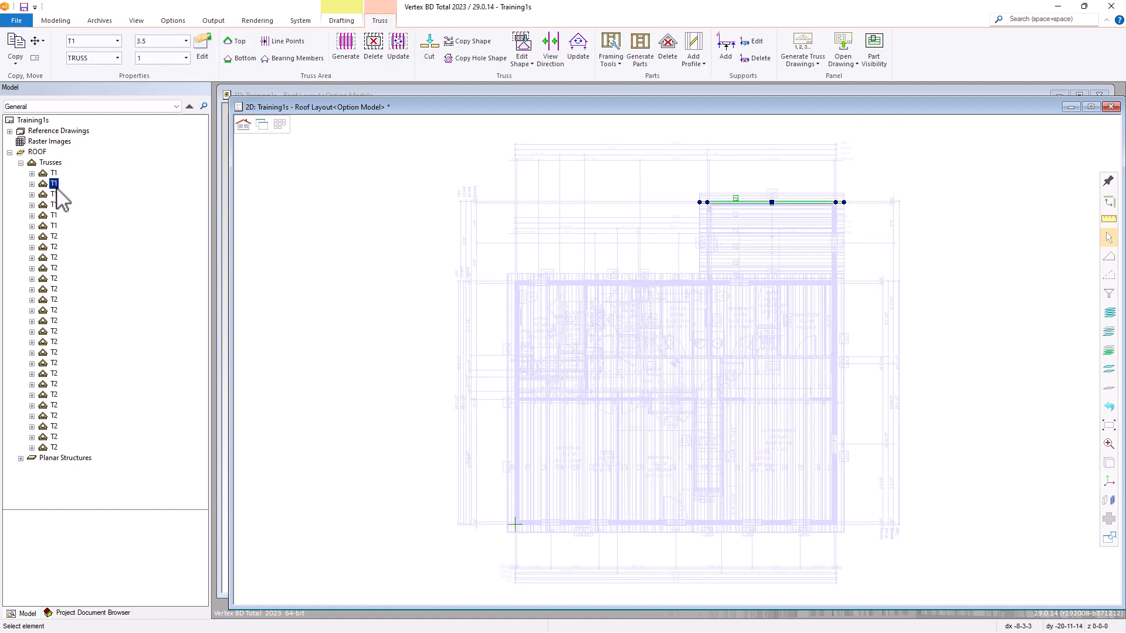
pyautogui.click(54, 236)
# Open the panel drawing of the second T2 truss listed in the model tree to view it, and close it.
pyautogui.click(54, 247)
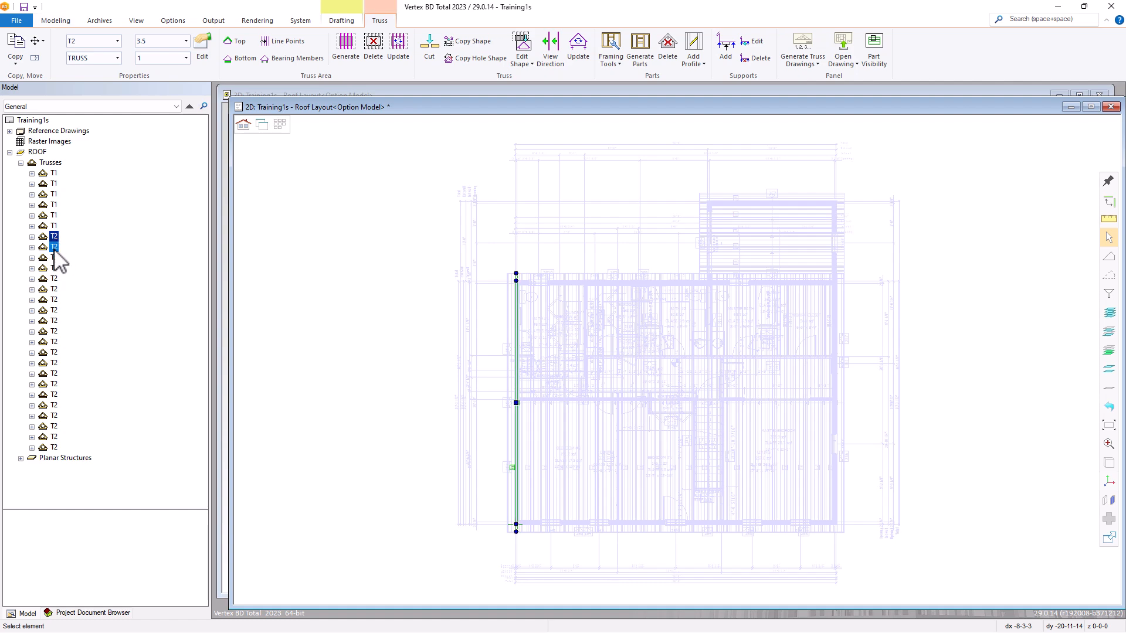
pyautogui.rightClick(56, 249)
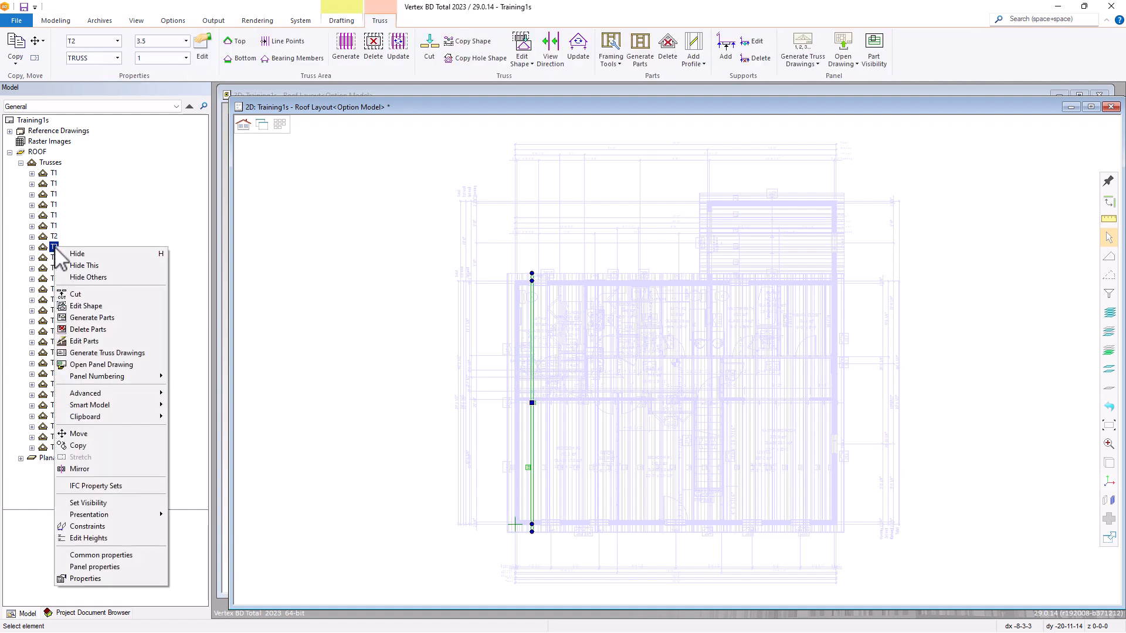
pyautogui.click(117, 365)
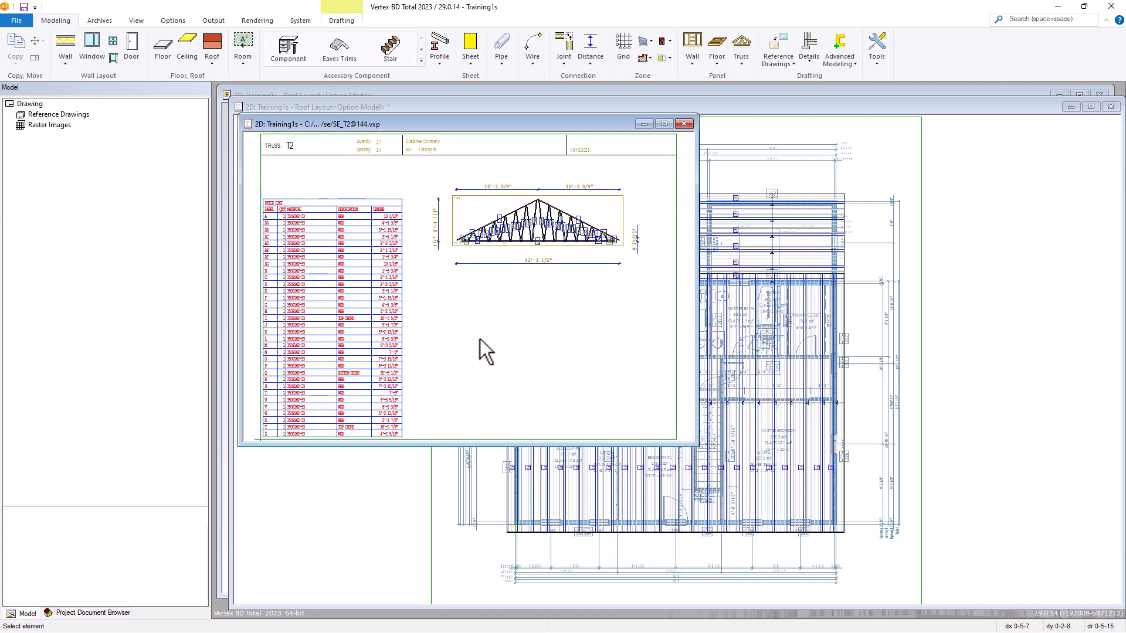
pyautogui.click(684, 125)
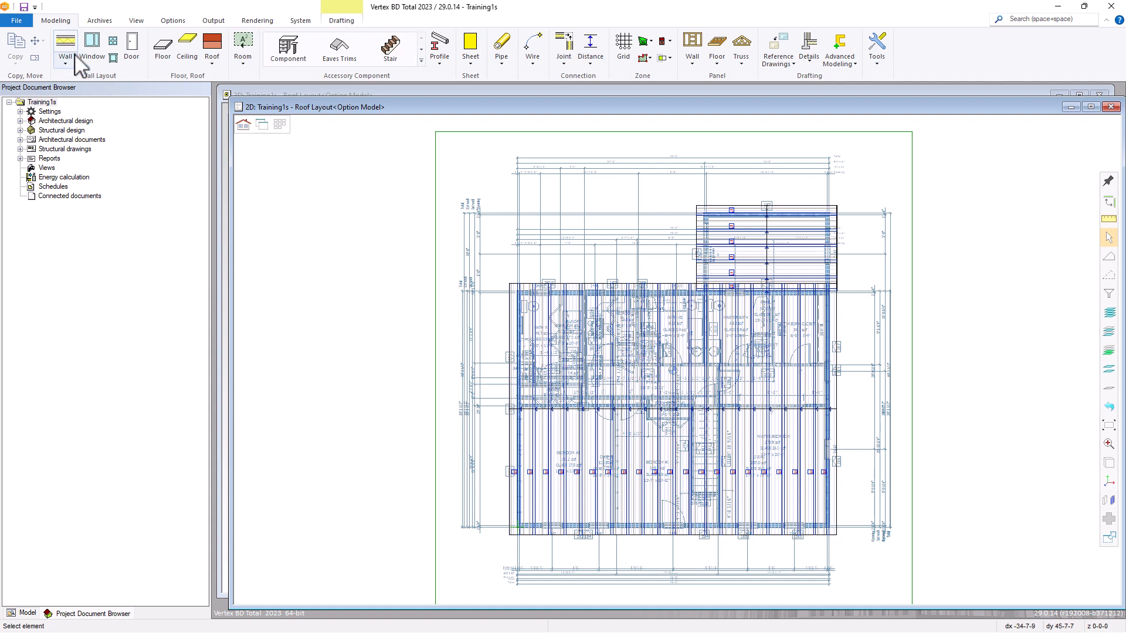
# Start exporting the project's drawings with Print PDF Sets and choose the Panels-Trusses set.
pyautogui.click(17, 21)
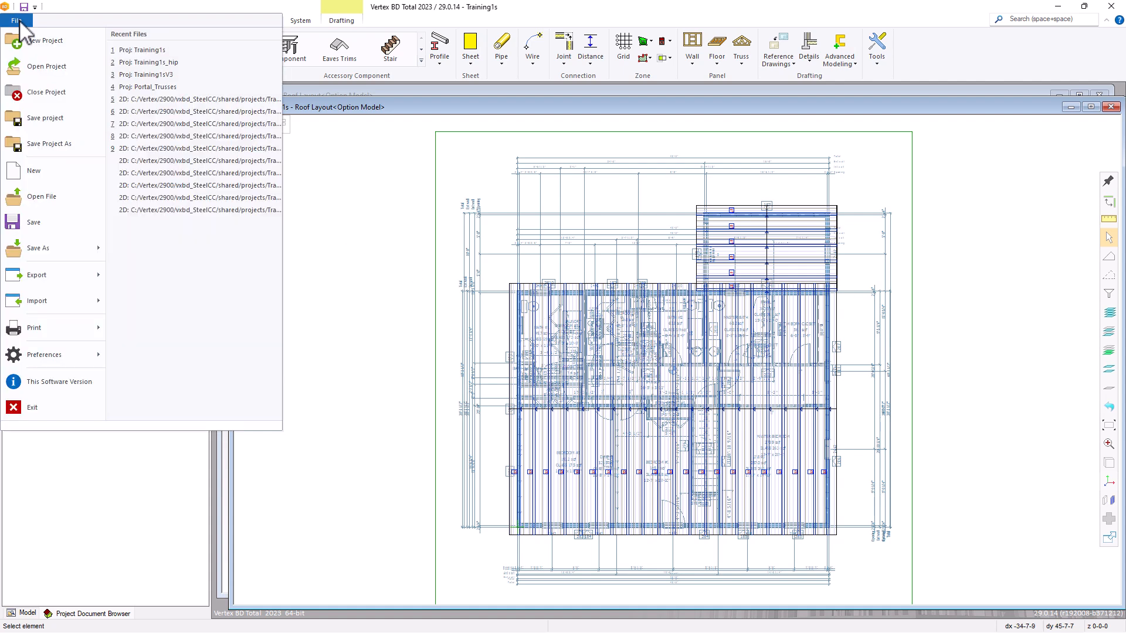
pyautogui.moveTo(67, 281)
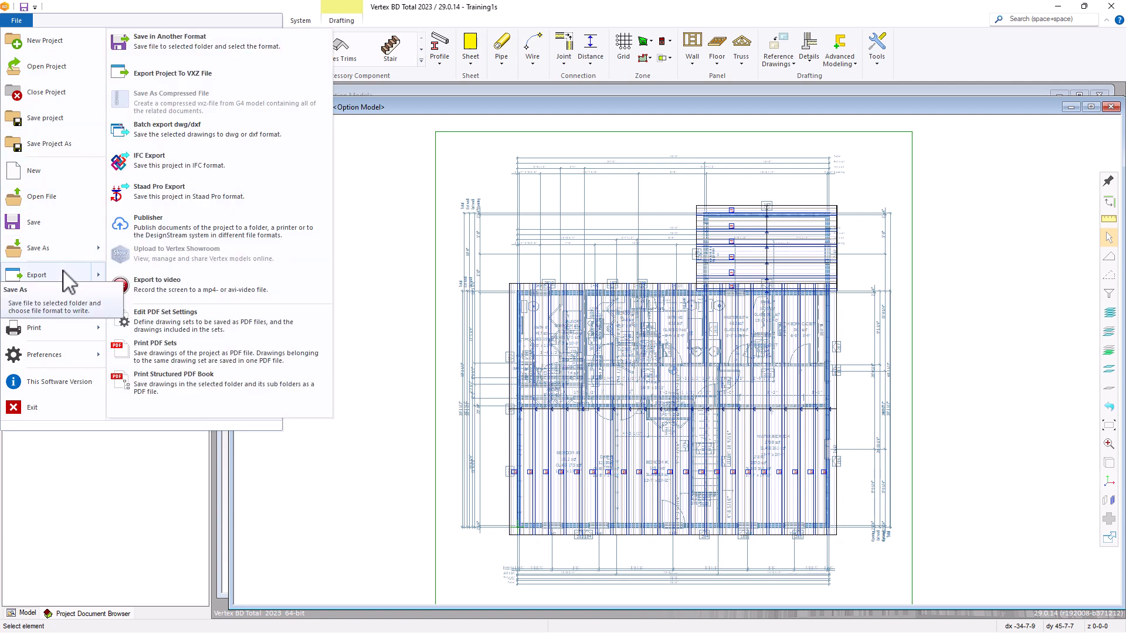
pyautogui.click(172, 356)
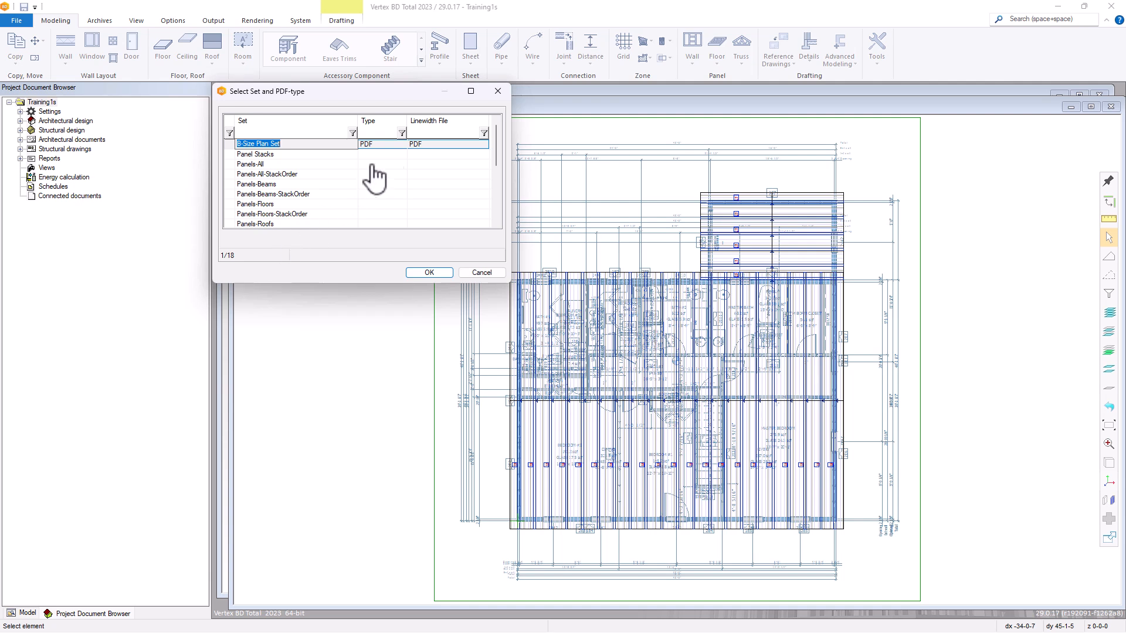
pyautogui.click(496, 130)
pyautogui.moveTo(495, 129); pyautogui.dragTo(492, 185)
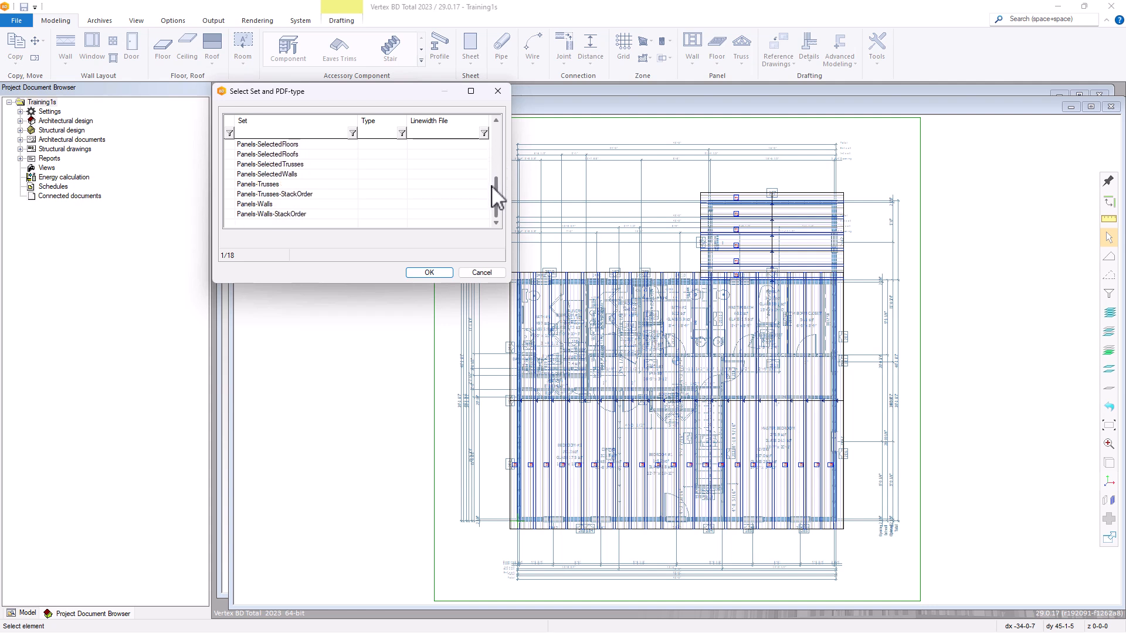
pyautogui.click(318, 184)
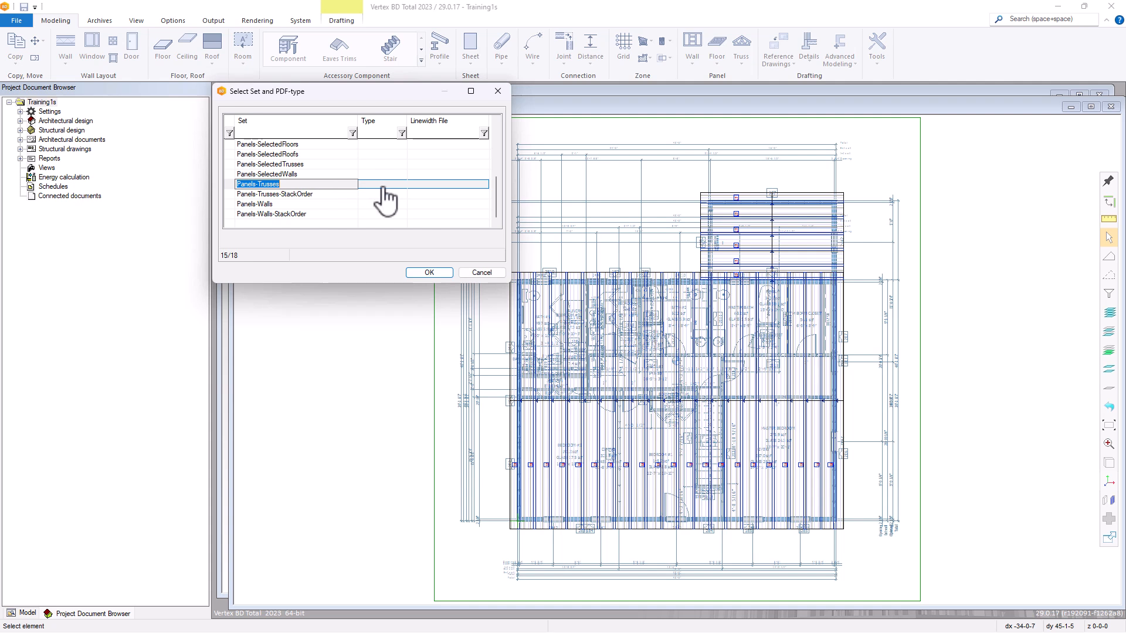
# Set both the type and the linewidth file of the Panels-Trusses set to PDF.
pyautogui.click(385, 187)
pyautogui.click(401, 184)
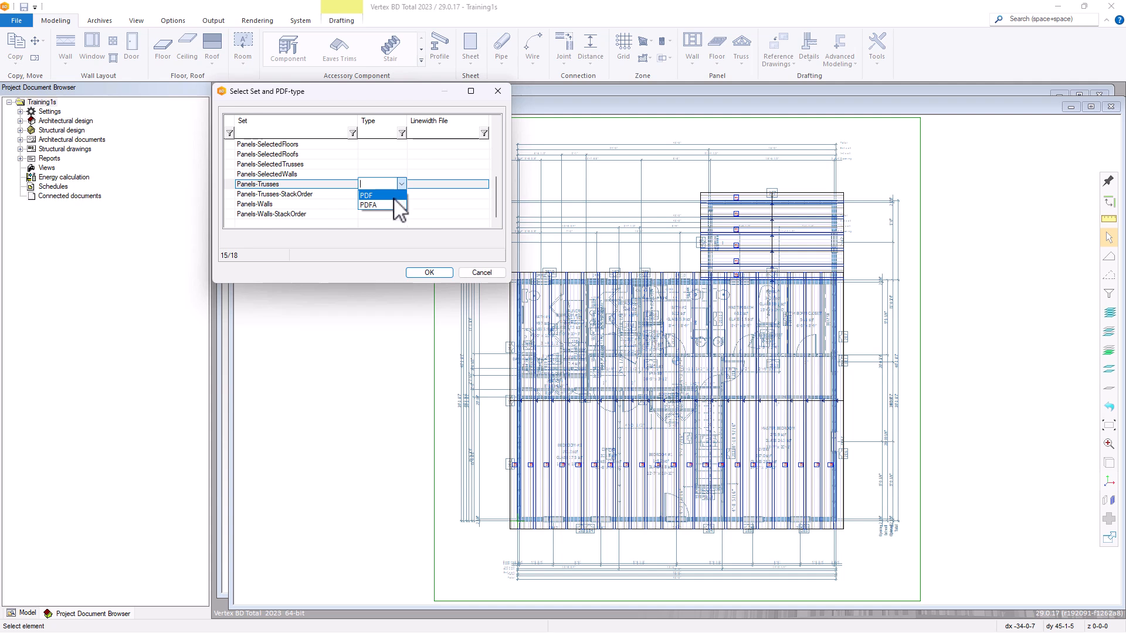
pyautogui.click(394, 197)
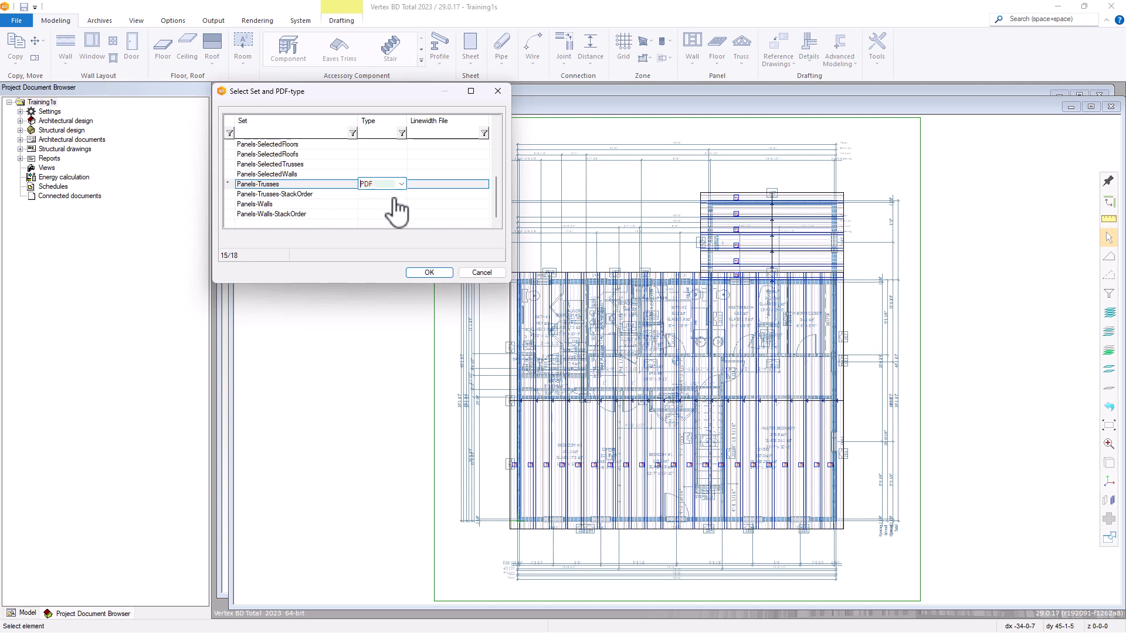
pyautogui.click(462, 184)
pyautogui.click(484, 185)
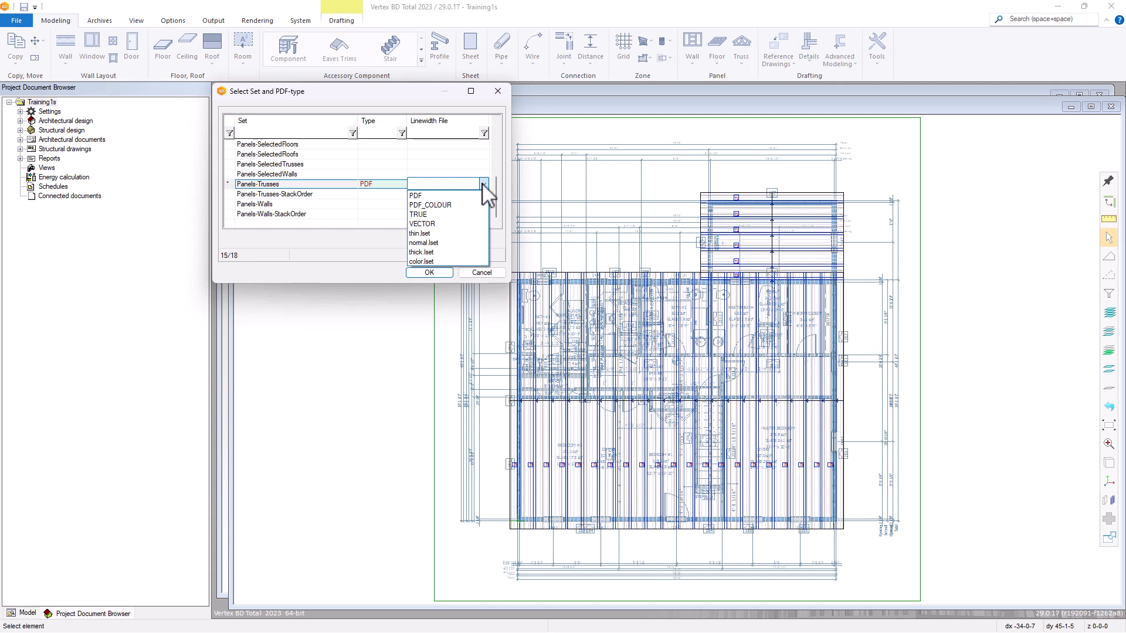
pyautogui.click(445, 197)
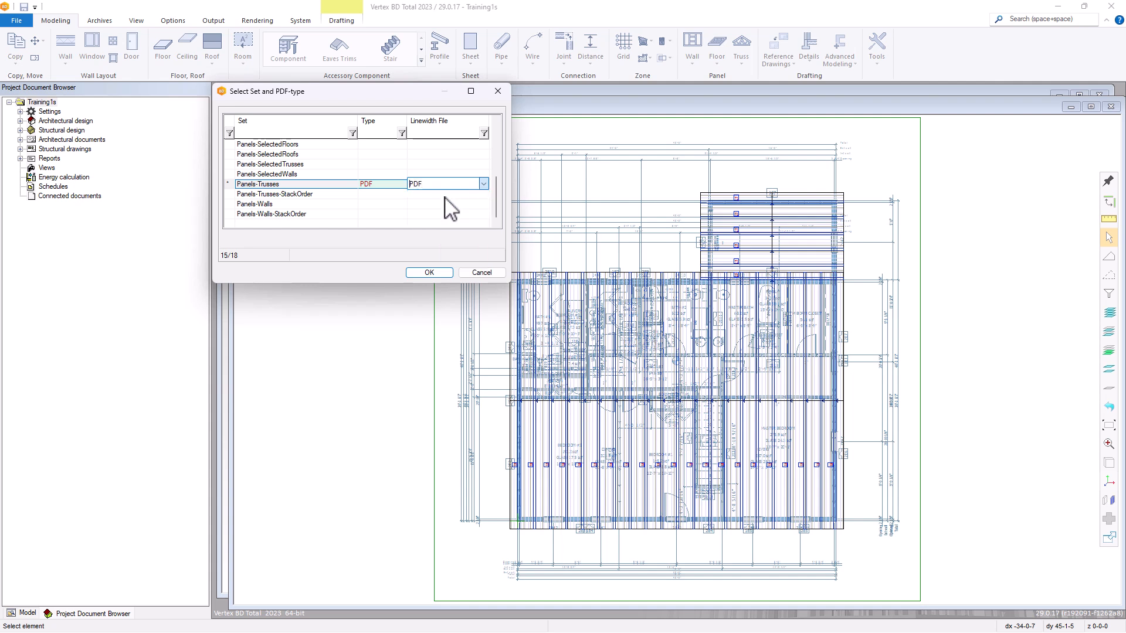
# Export the set as Training1s Panels-Trusses, overwriting the existing file, and view the PDF's second page.
pyautogui.click(431, 272)
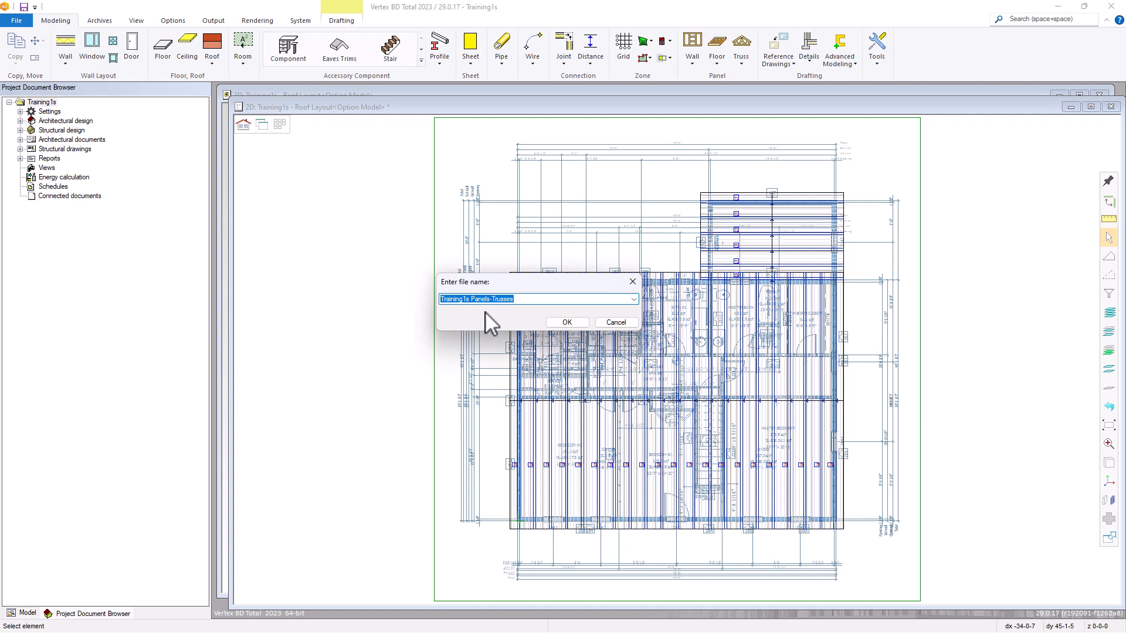
pyautogui.click(566, 322)
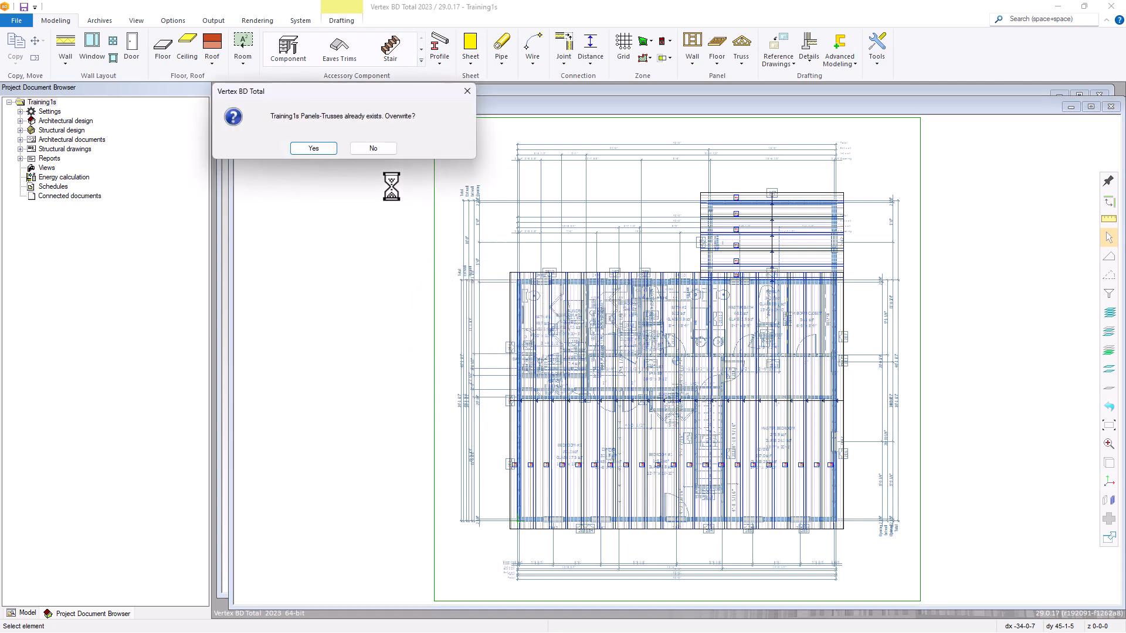
pyautogui.click(314, 148)
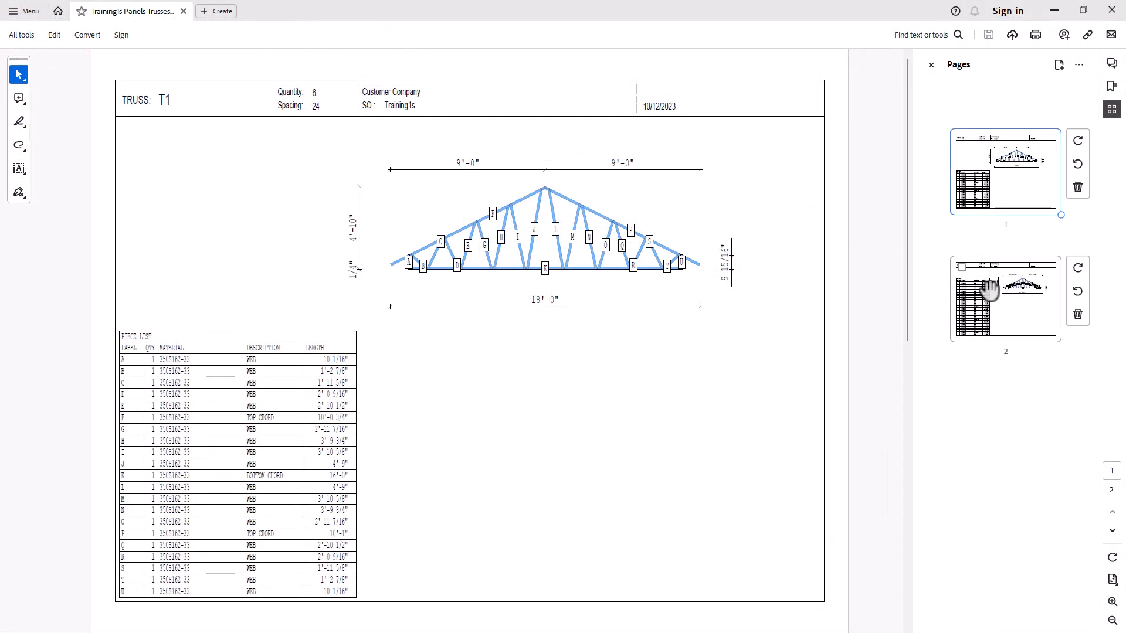
pyautogui.click(989, 288)
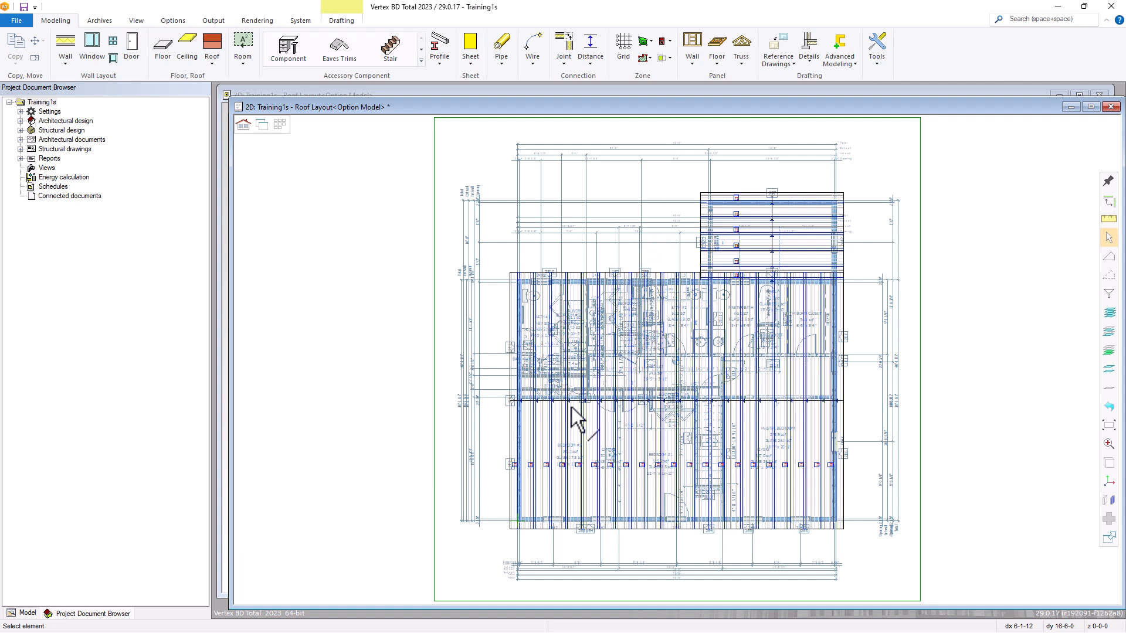
# Open the panel drawing of the second T2 truss from the west end of the main roof on the layout.
pyautogui.click(532, 467)
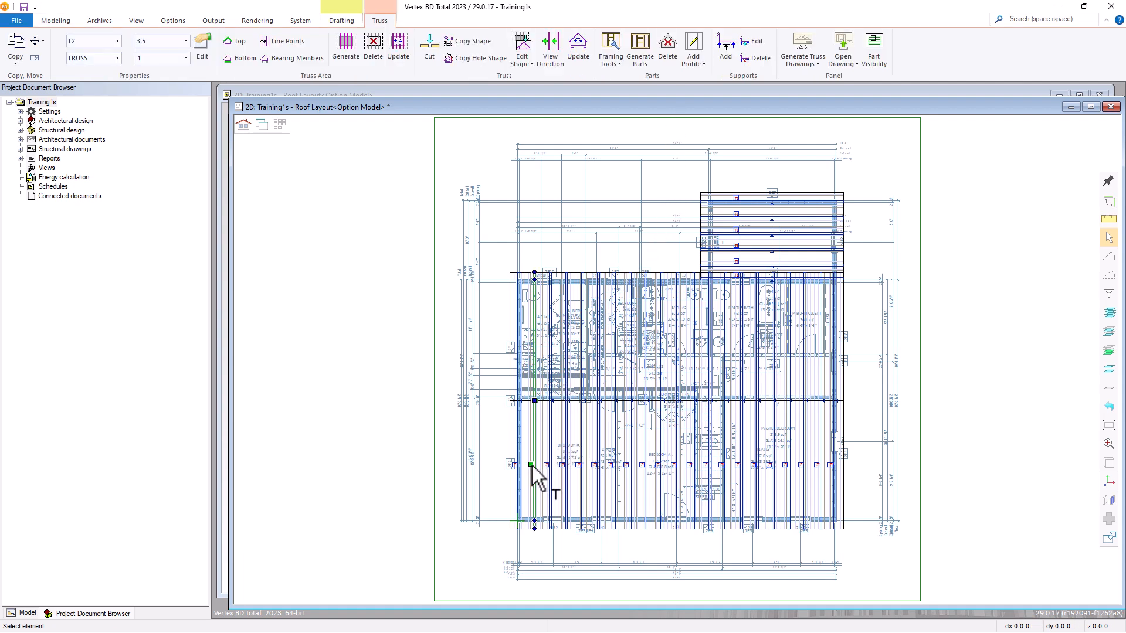
pyautogui.rightClick(531, 466)
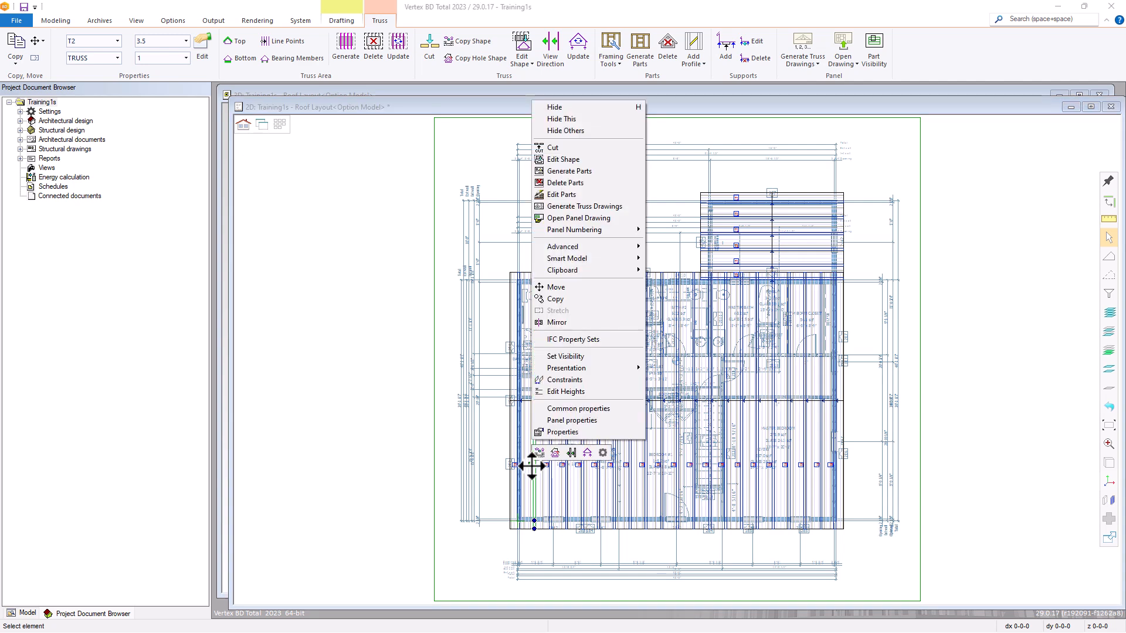
pyautogui.click(570, 220)
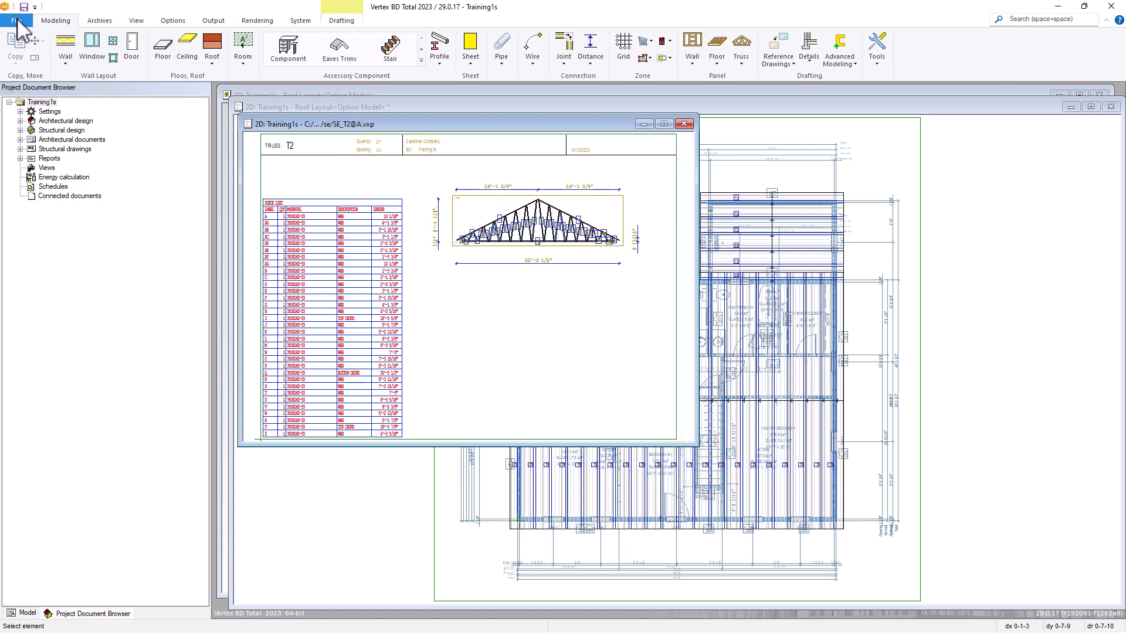
# Set up printing of the T2 truss drawing to PDF on an 11x17 (ANSI B) sheet, with the scale Fit to sheet.
pyautogui.click(17, 22)
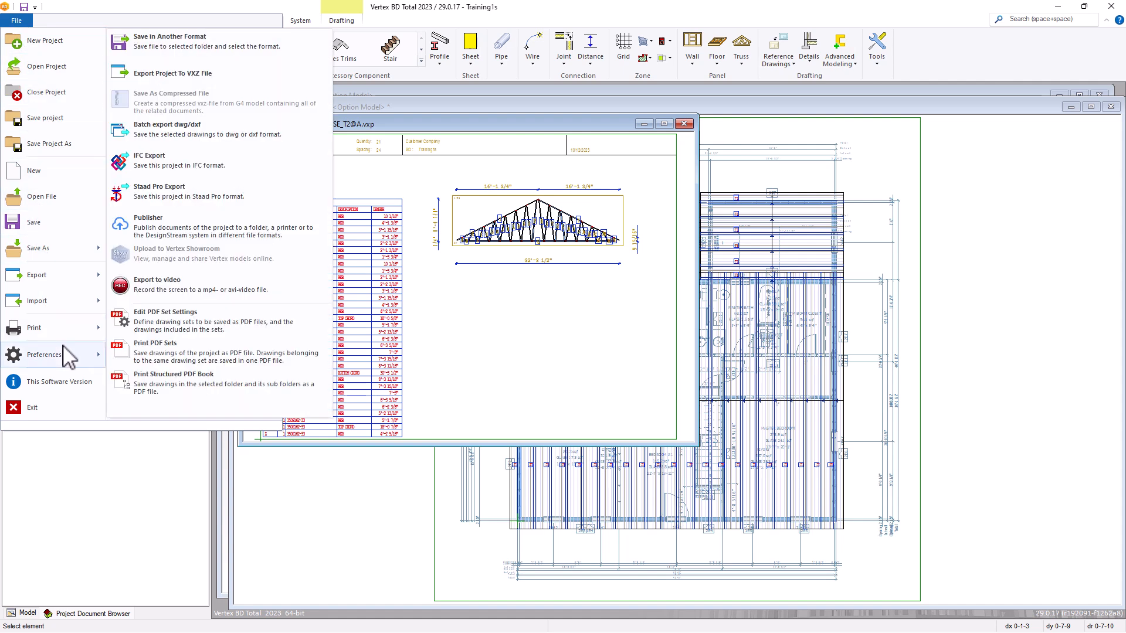
pyautogui.moveTo(83, 336)
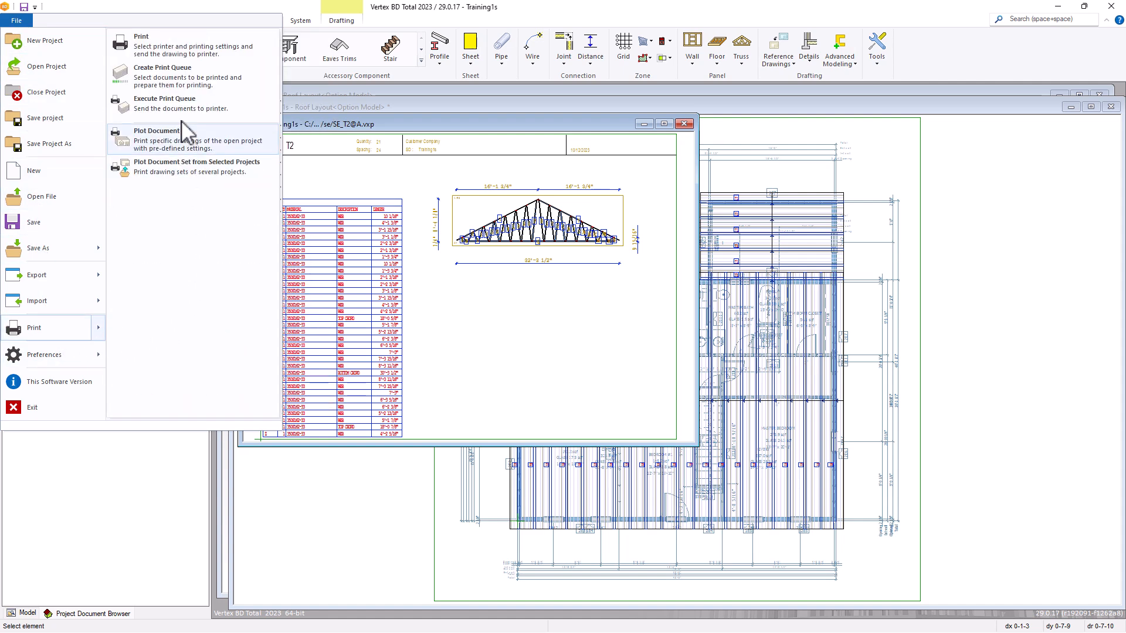
pyautogui.click(192, 45)
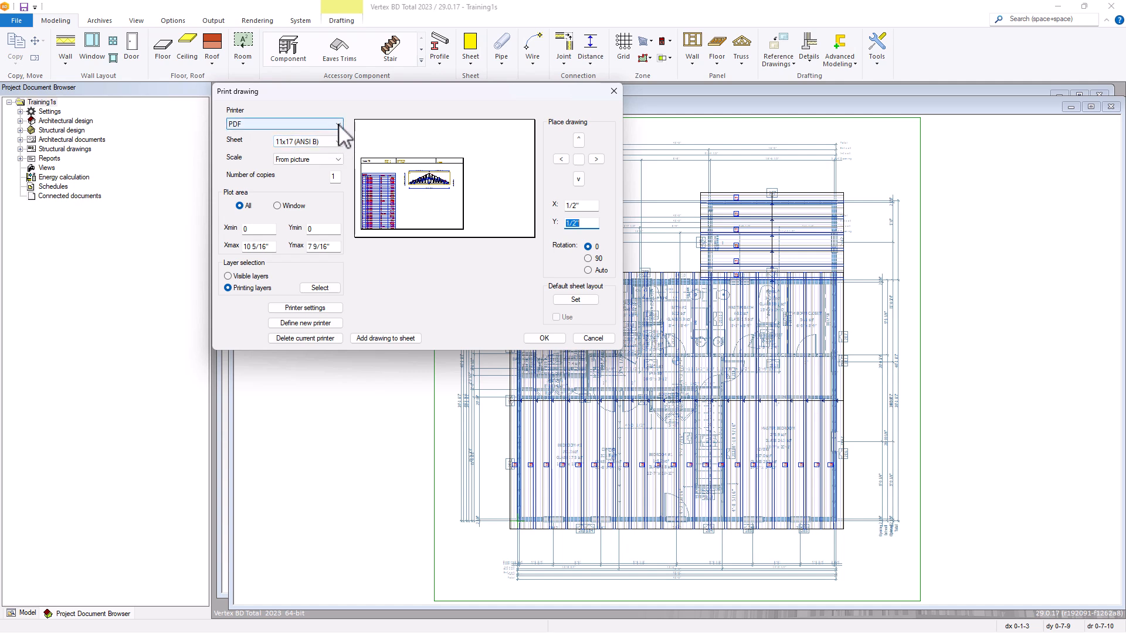
pyautogui.click(339, 125)
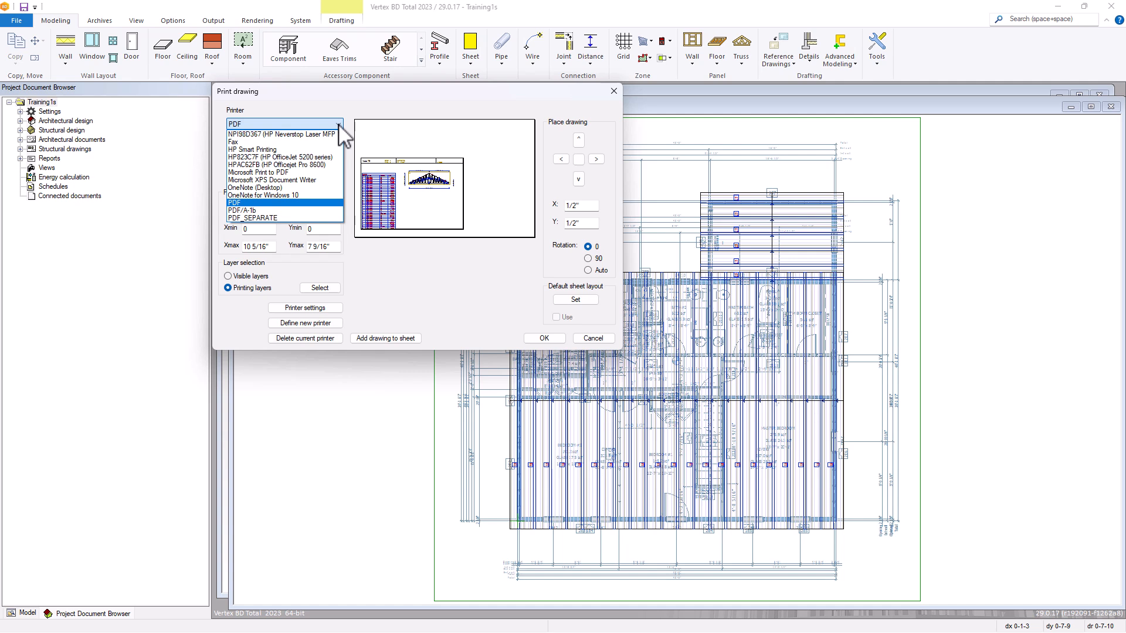
pyautogui.click(339, 125)
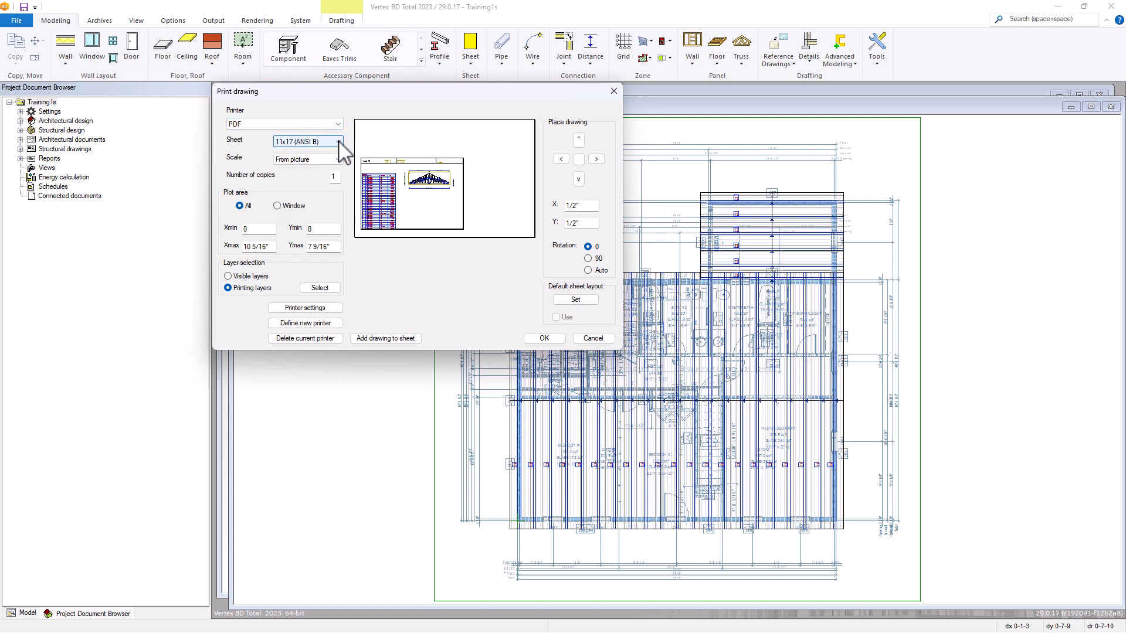
pyautogui.click(339, 143)
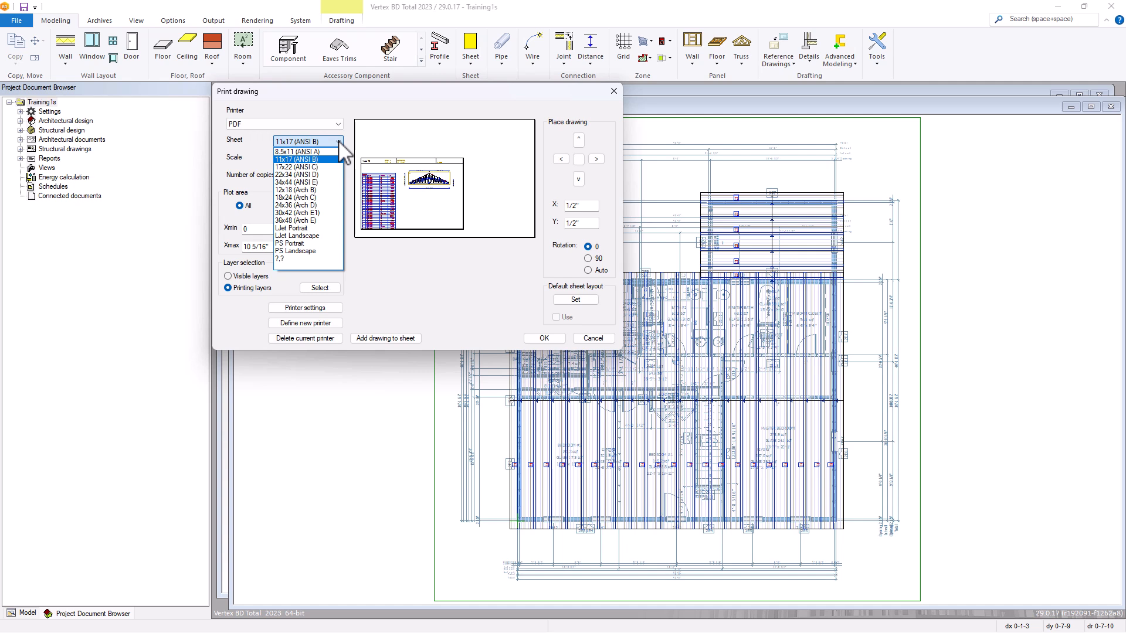
pyautogui.click(339, 141)
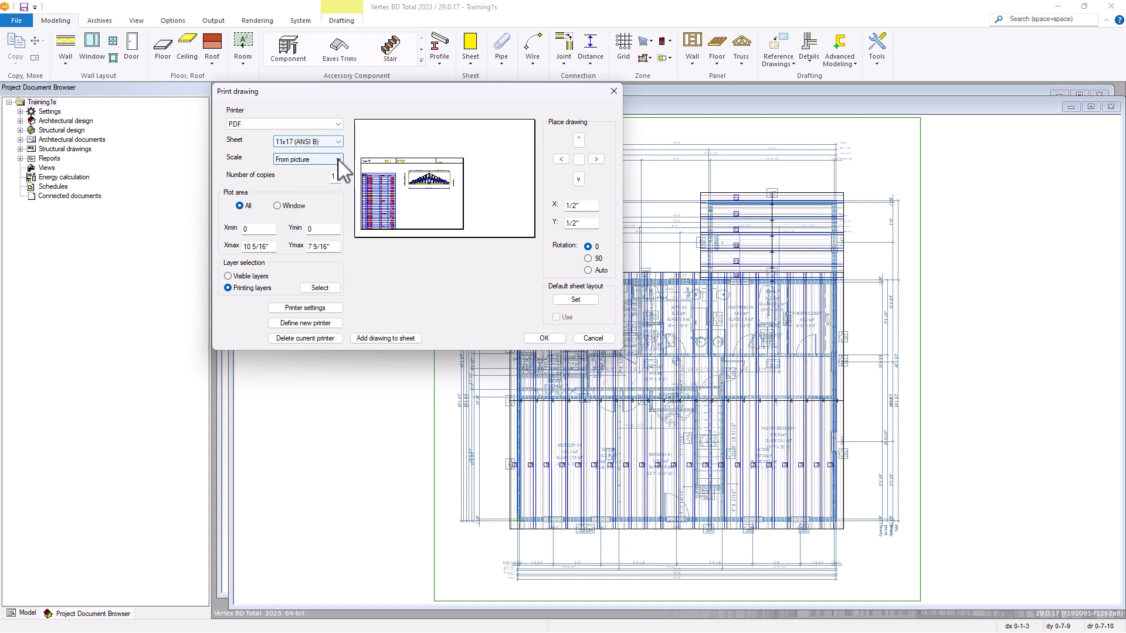
pyautogui.click(338, 160)
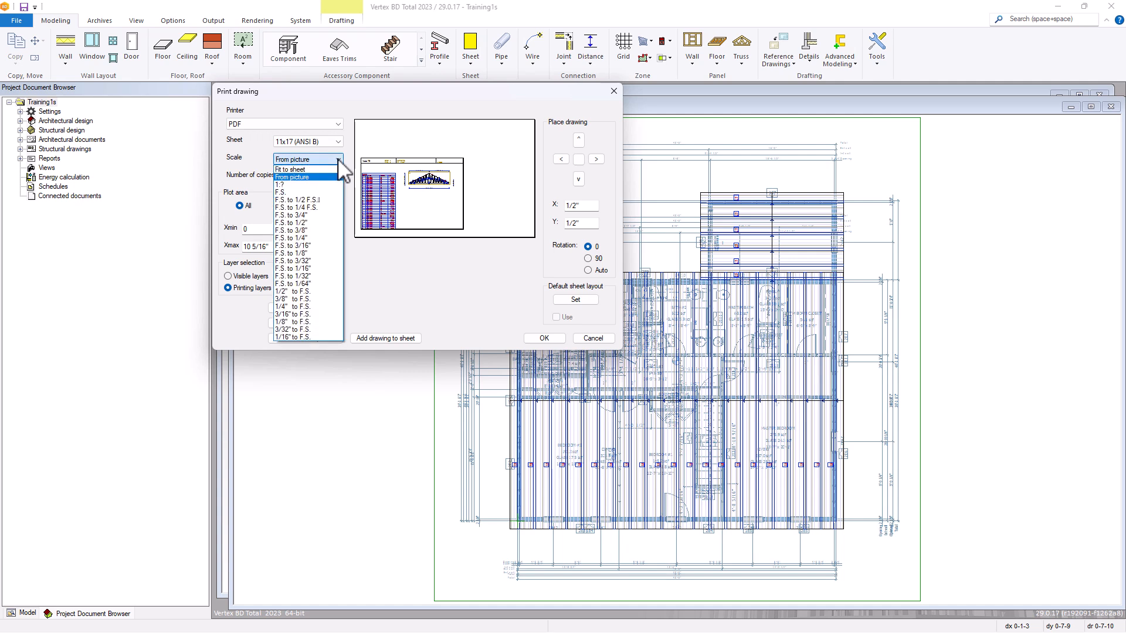
pyautogui.click(315, 170)
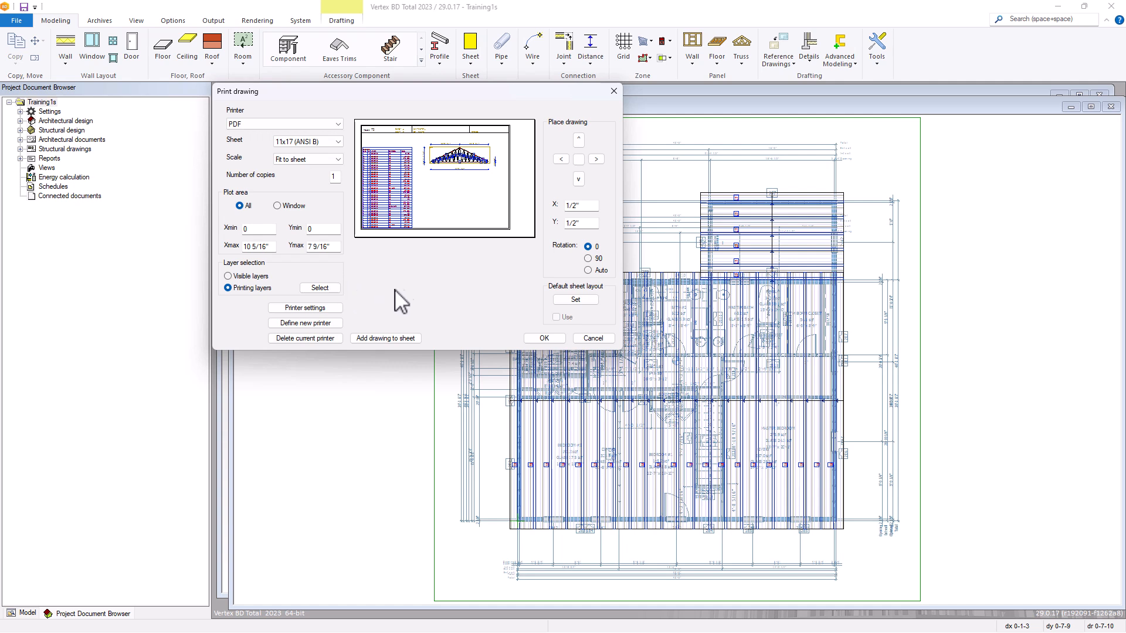
# Center the drawing on the sheet and print it to the Desktop as SE_T2.pdf.
pyautogui.click(579, 160)
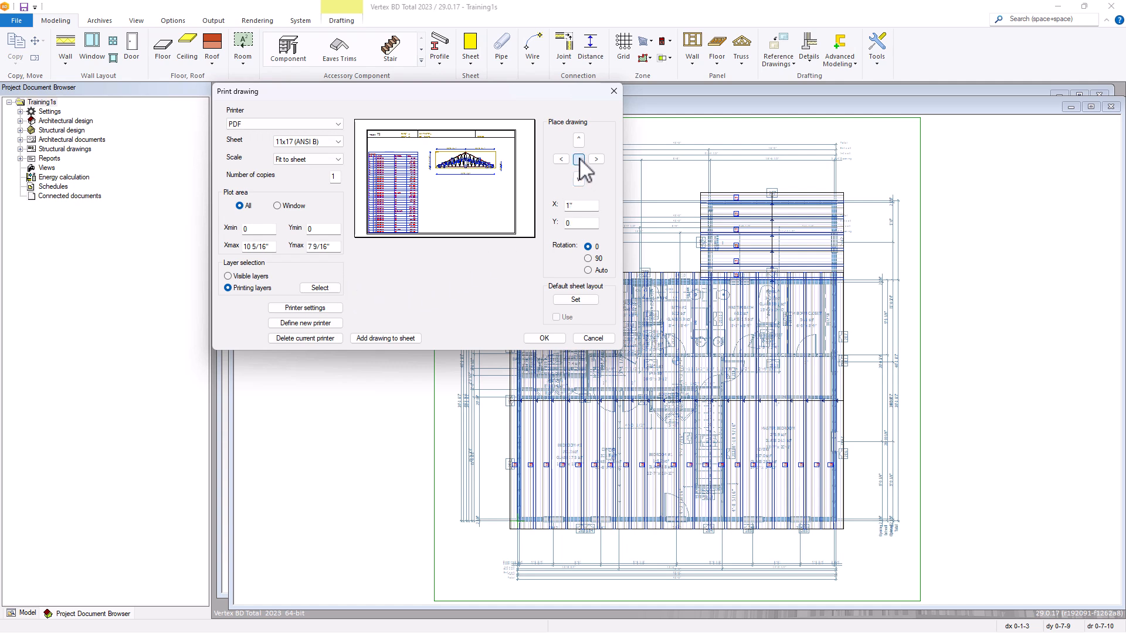
pyautogui.click(543, 338)
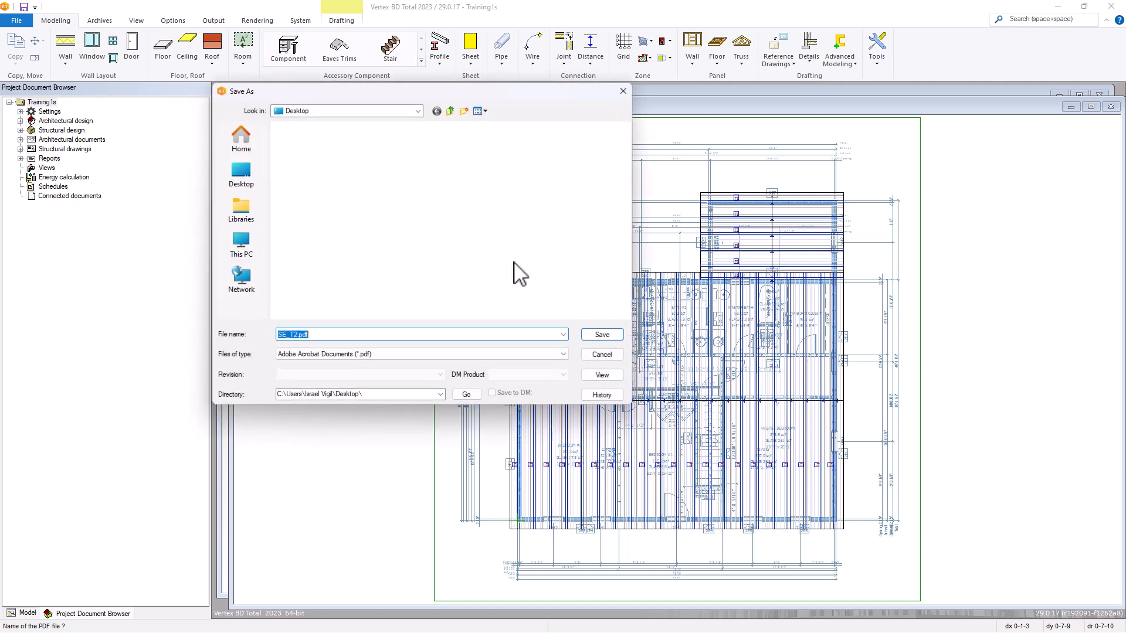
pyautogui.press('Return')
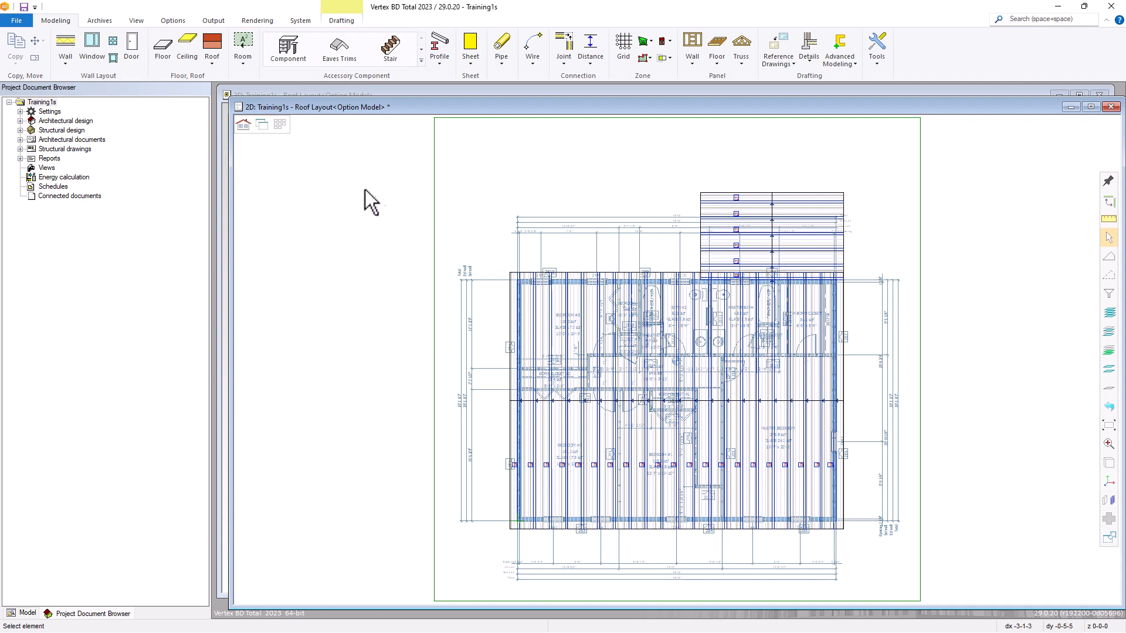
# Create a new drawing sheet with the file name TFraming and the title Truss Framing Plan.
pyautogui.click(212, 20)
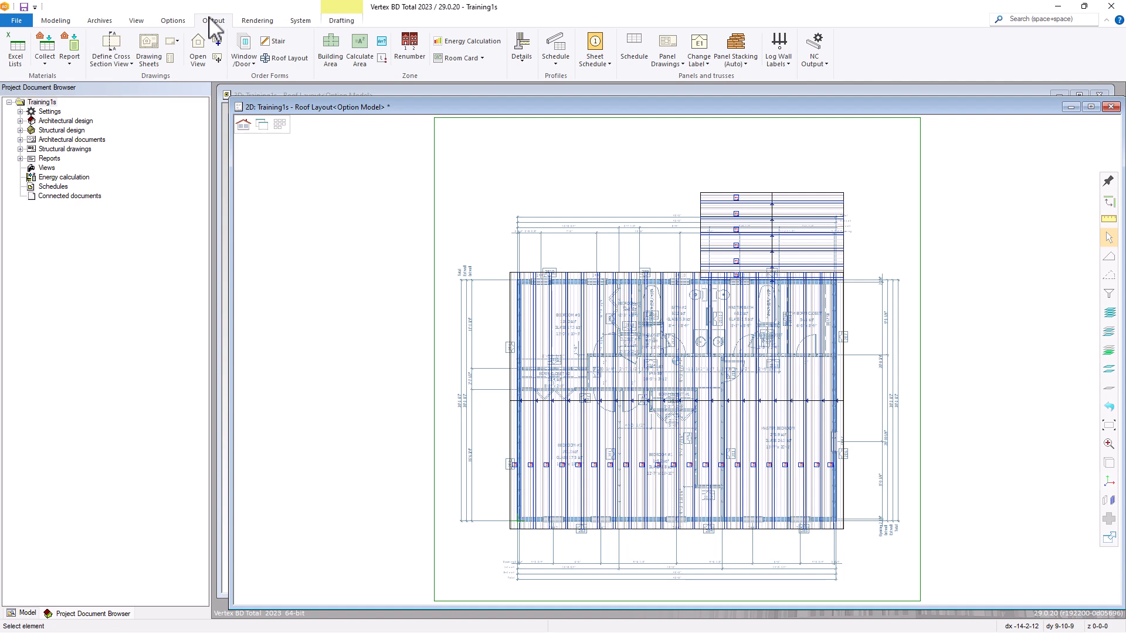
pyautogui.click(150, 47)
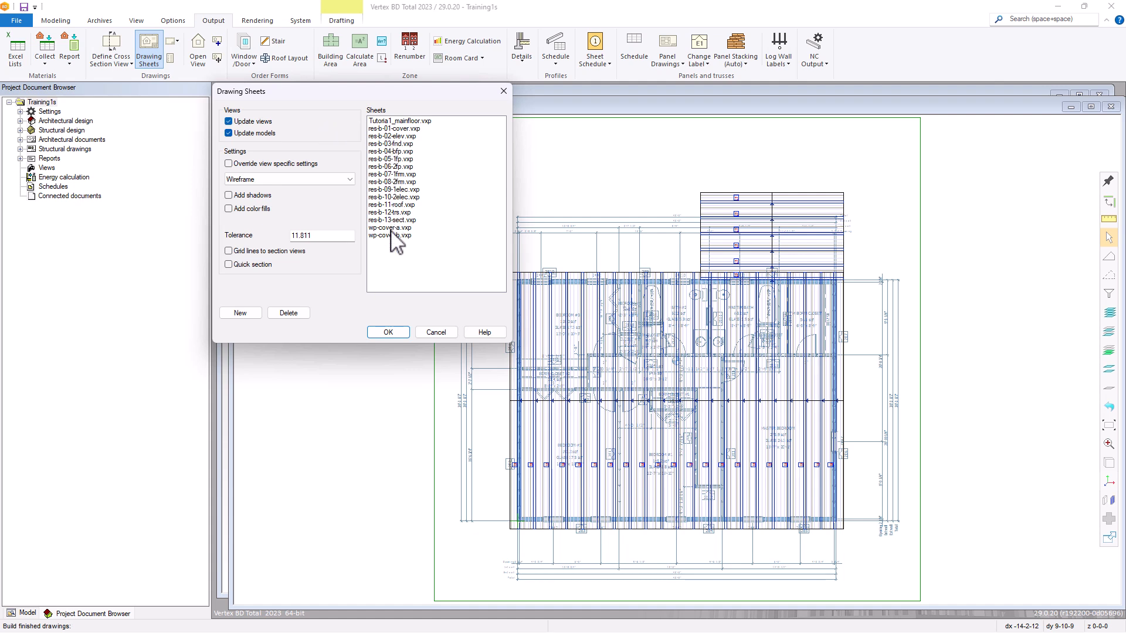
pyautogui.click(248, 317)
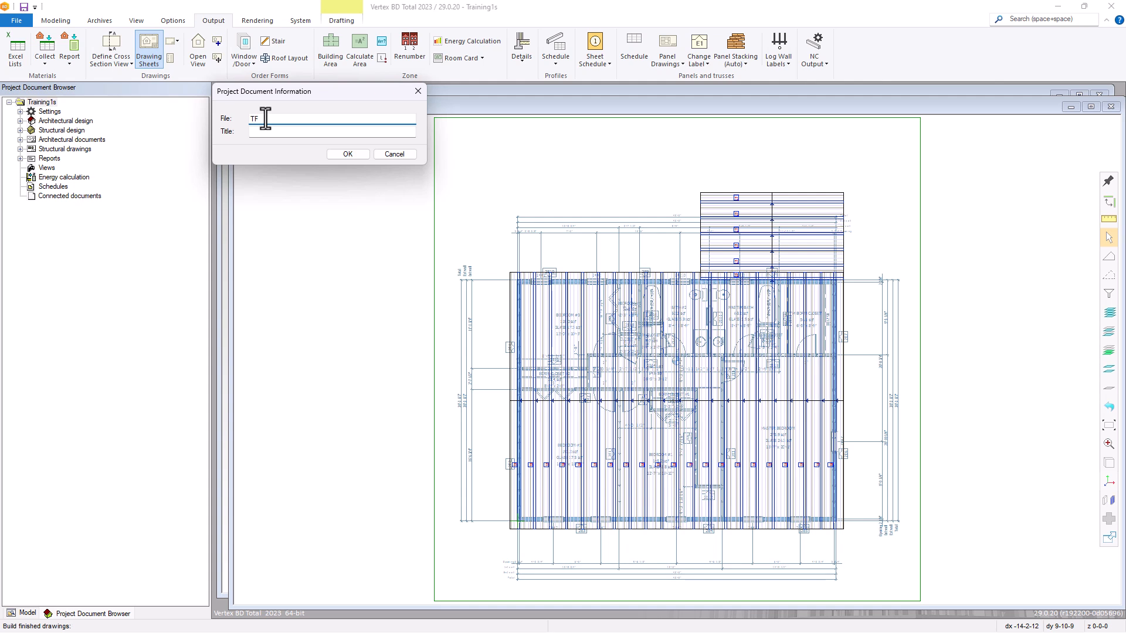
pyautogui.write('TFraining')
pyautogui.click(268, 132)
pyautogui.write('Tru')
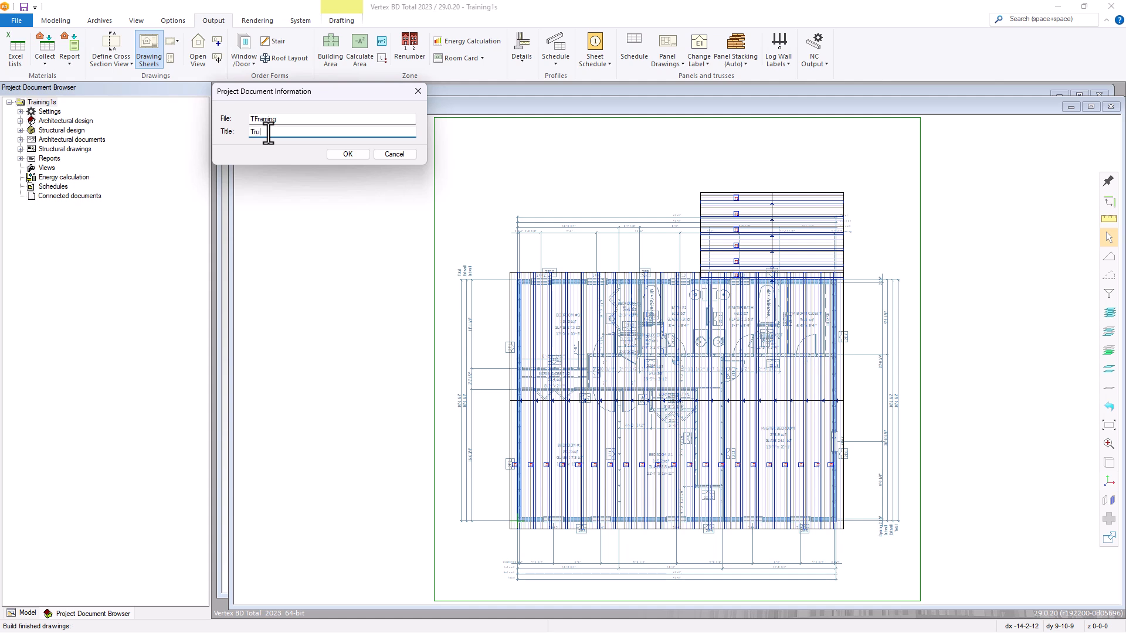
pyautogui.write('ss Framing Plan')
pyautogui.click(348, 154)
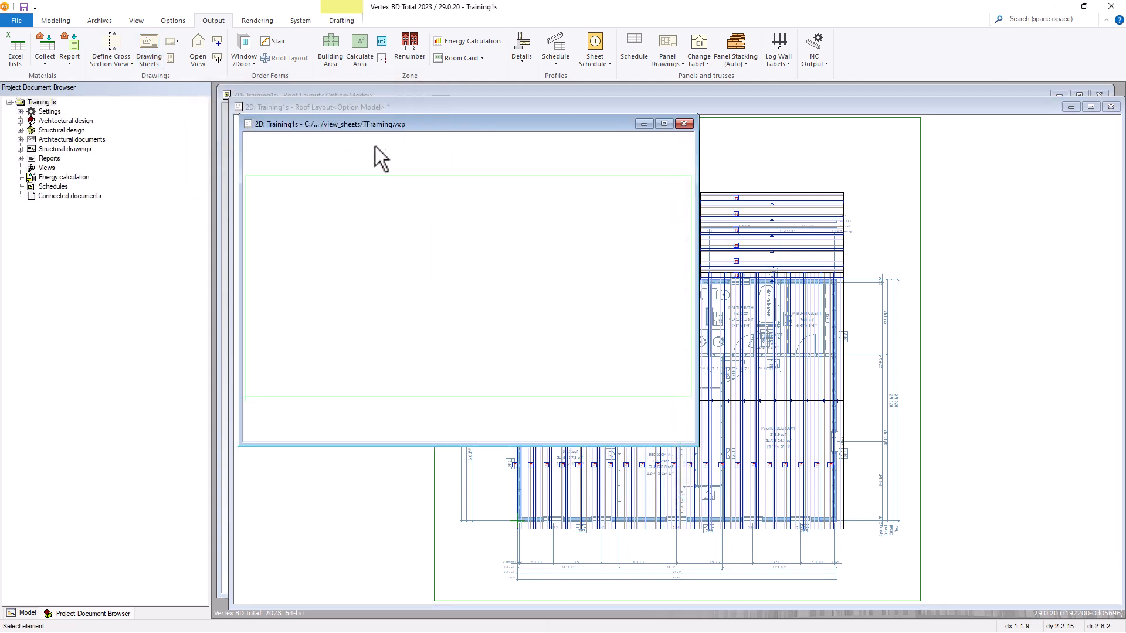
# Reposition and enlarge the window of the empty TFraming sheet so that the whole drawing area is in view.
pyautogui.moveTo(418, 129); pyautogui.dragTo(421, 119)
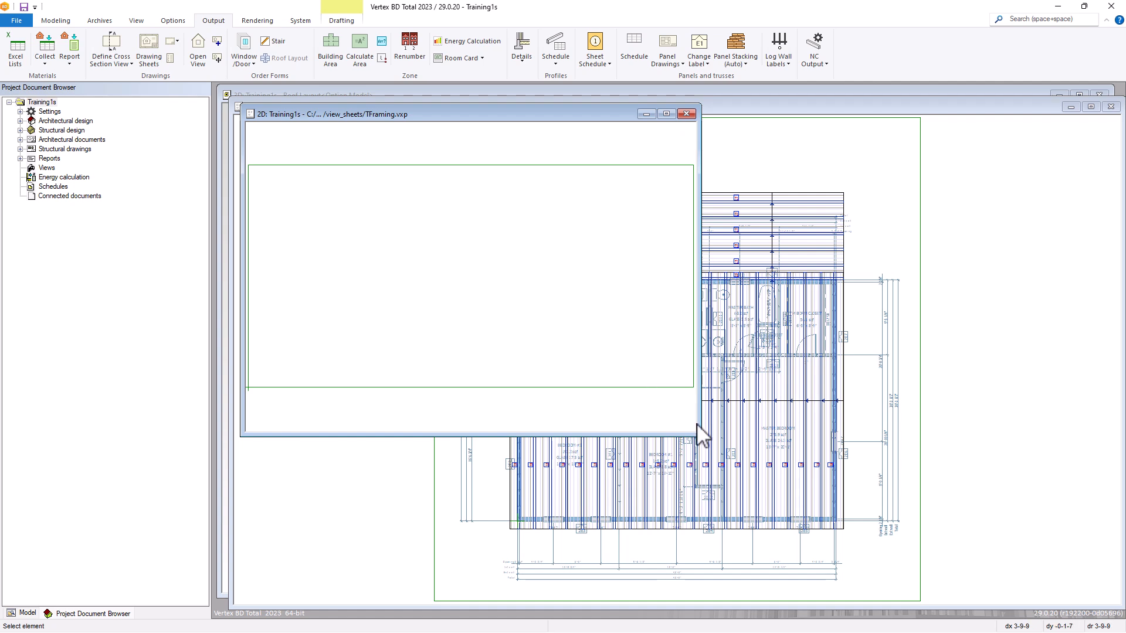
pyautogui.moveTo(701, 435)
pyautogui.mouseDown()
pyautogui.moveTo(938, 549)
pyautogui.moveTo(1021, 604)
pyautogui.mouseUp()
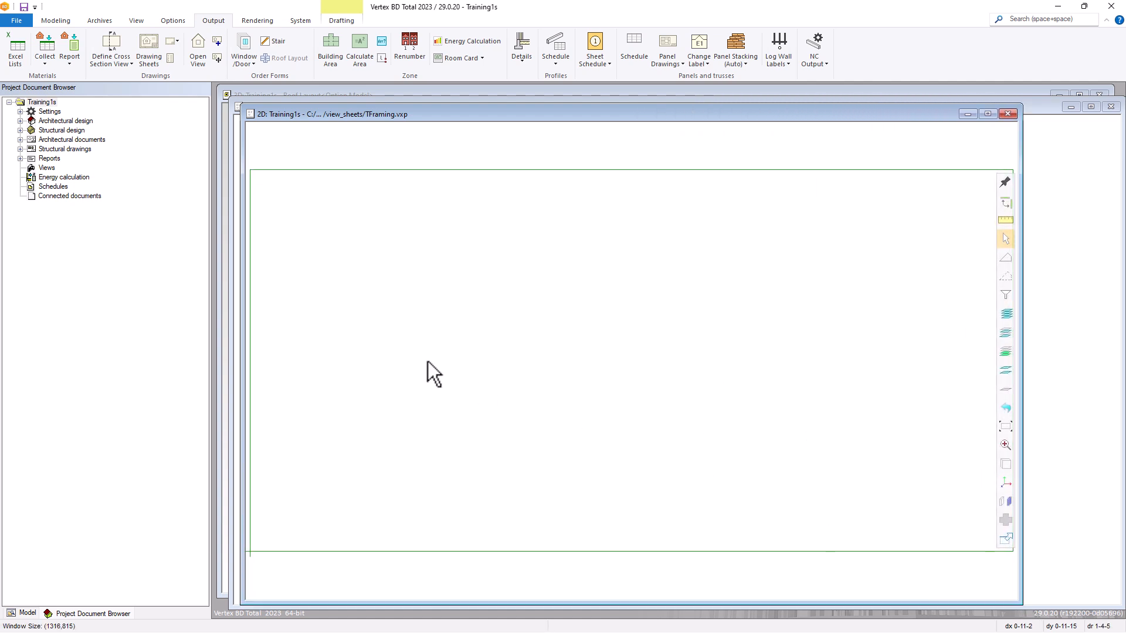
pyautogui.scroll(-1, 753, 365)
pyautogui.scroll(1, 661, 368)
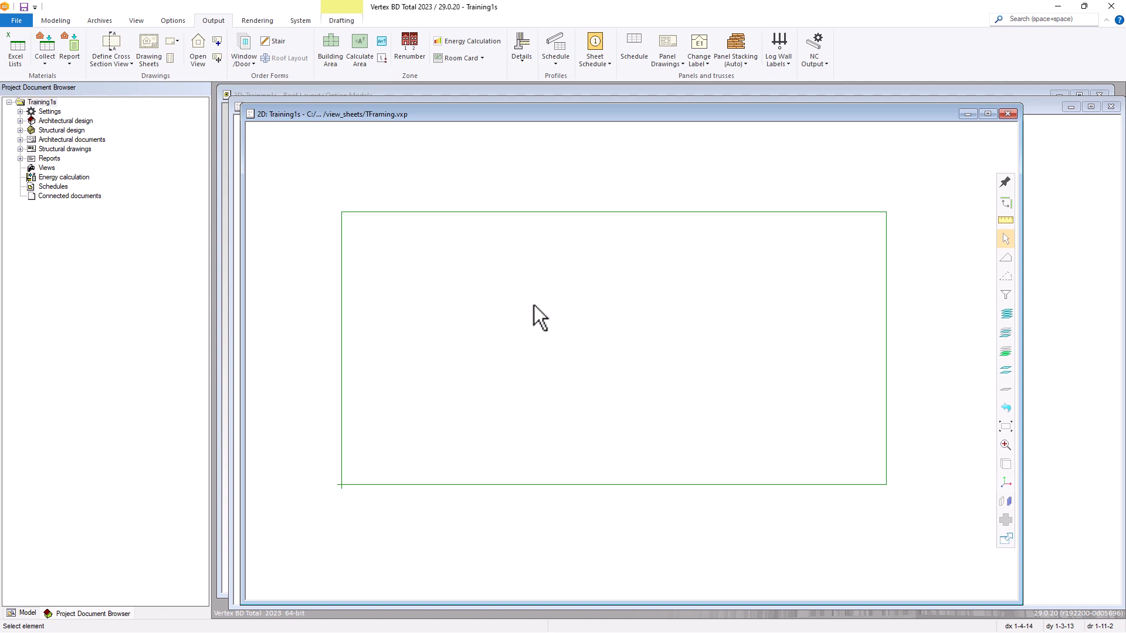
# Load sheet_24x36.vxp from the view_dwgs folder as a reference drawing, with Use reference color turned off.
pyautogui.click(62, 21)
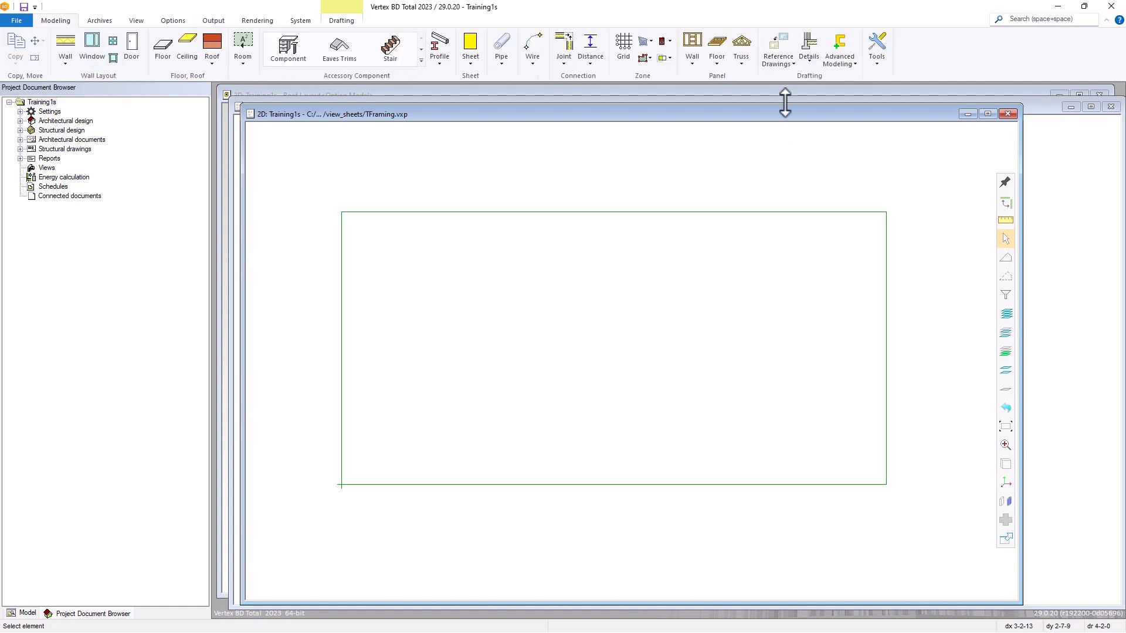
pyautogui.click(784, 59)
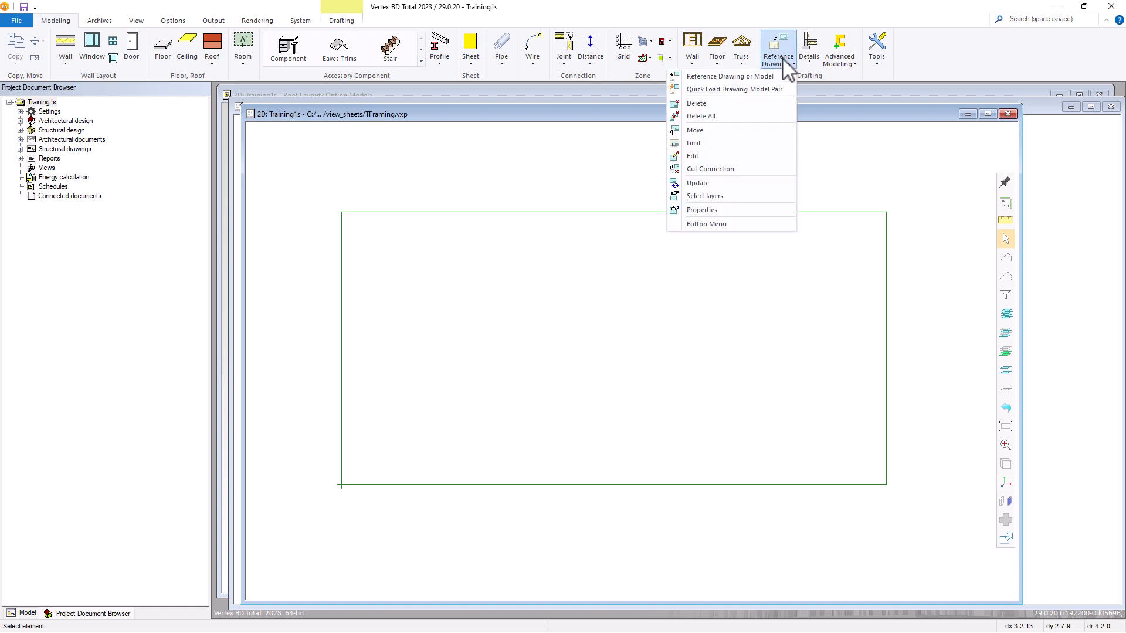
pyautogui.click(733, 77)
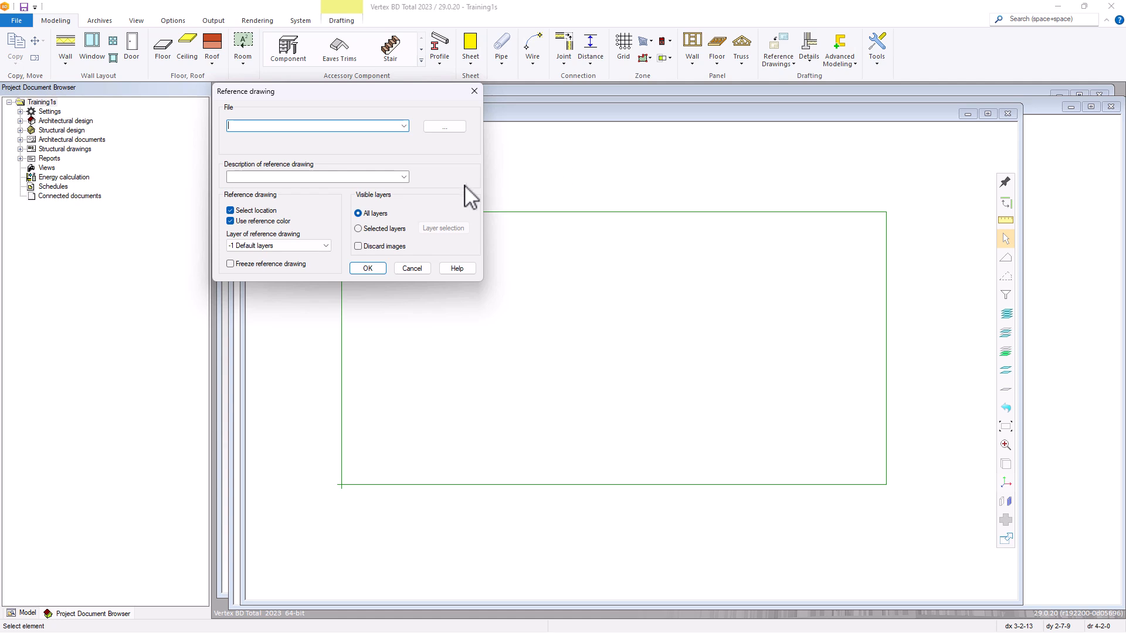
pyautogui.click(444, 127)
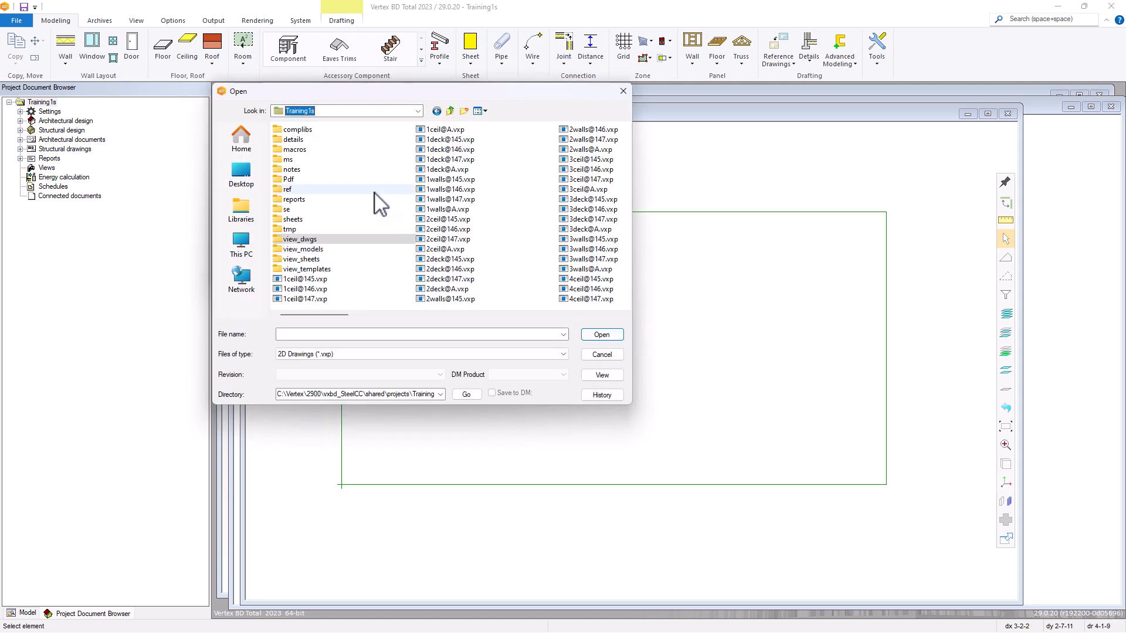
pyautogui.doubleClick(309, 241)
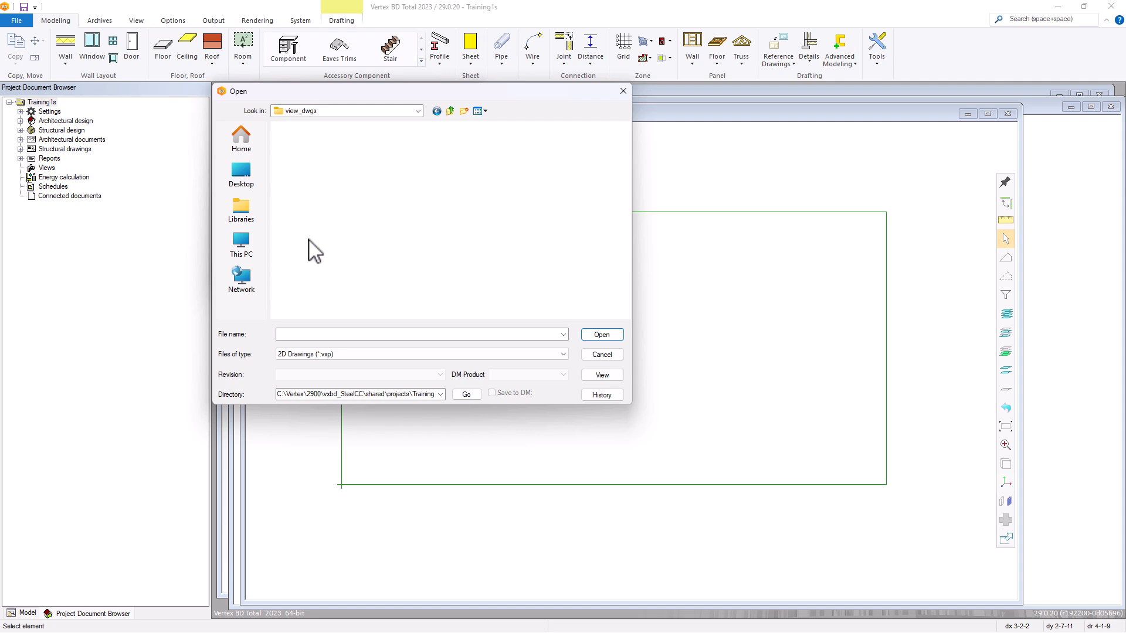
pyautogui.click(326, 219)
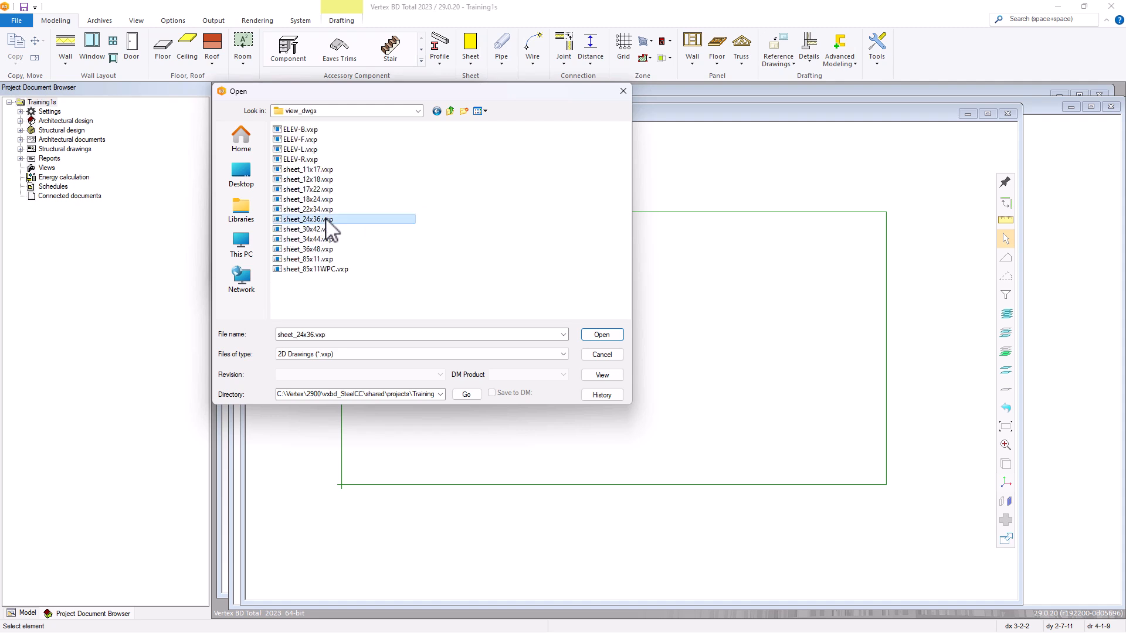
pyautogui.click(602, 335)
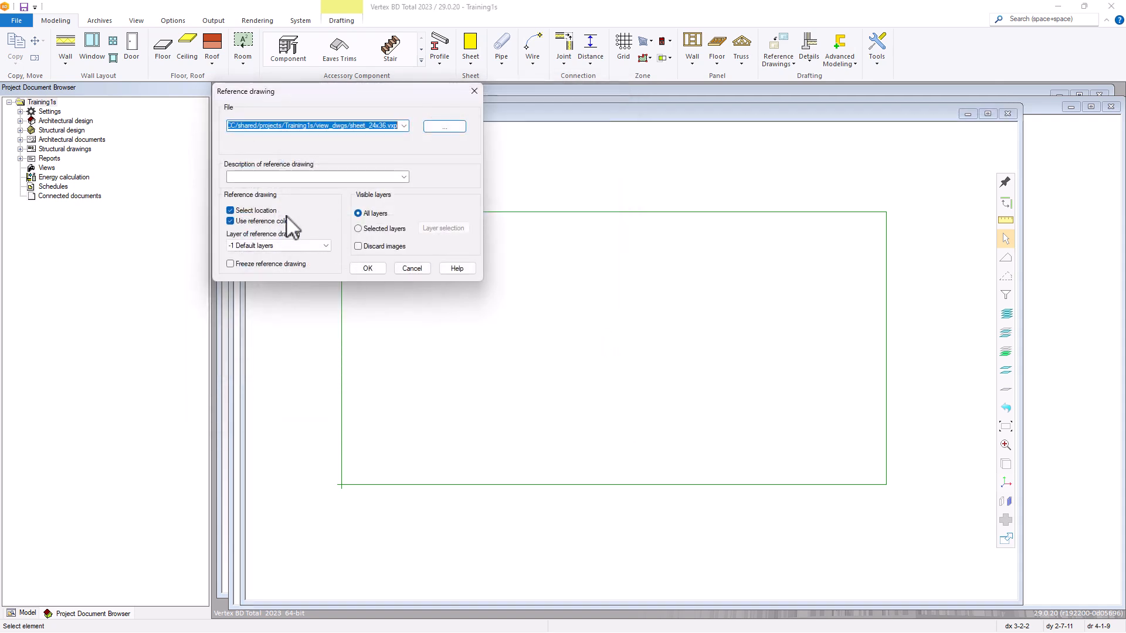
pyautogui.click(230, 221)
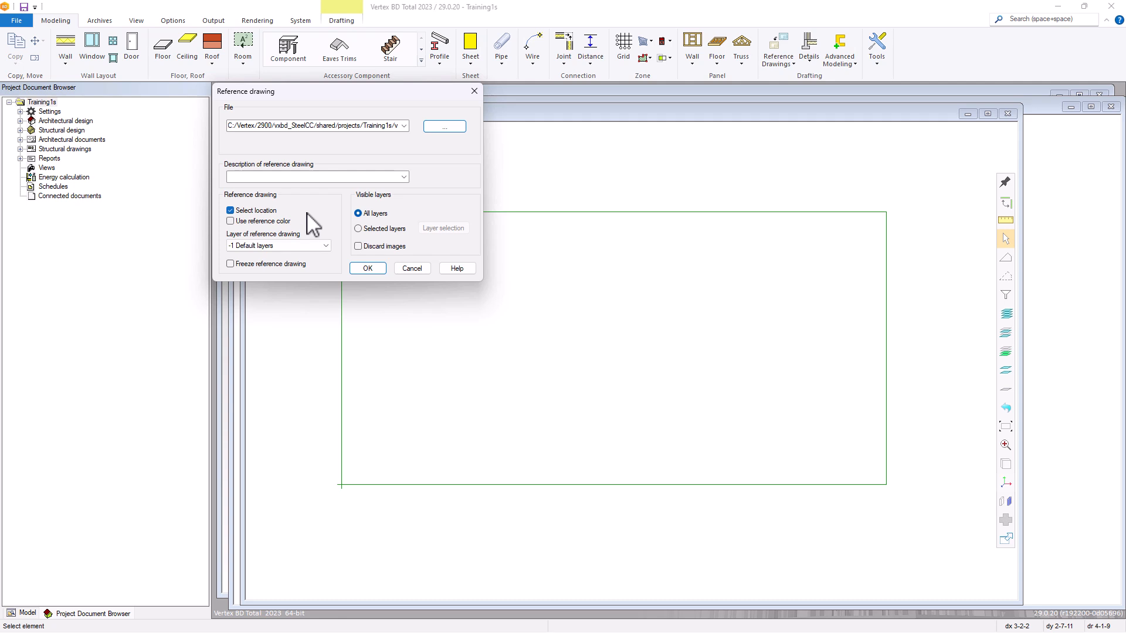
pyautogui.click(368, 269)
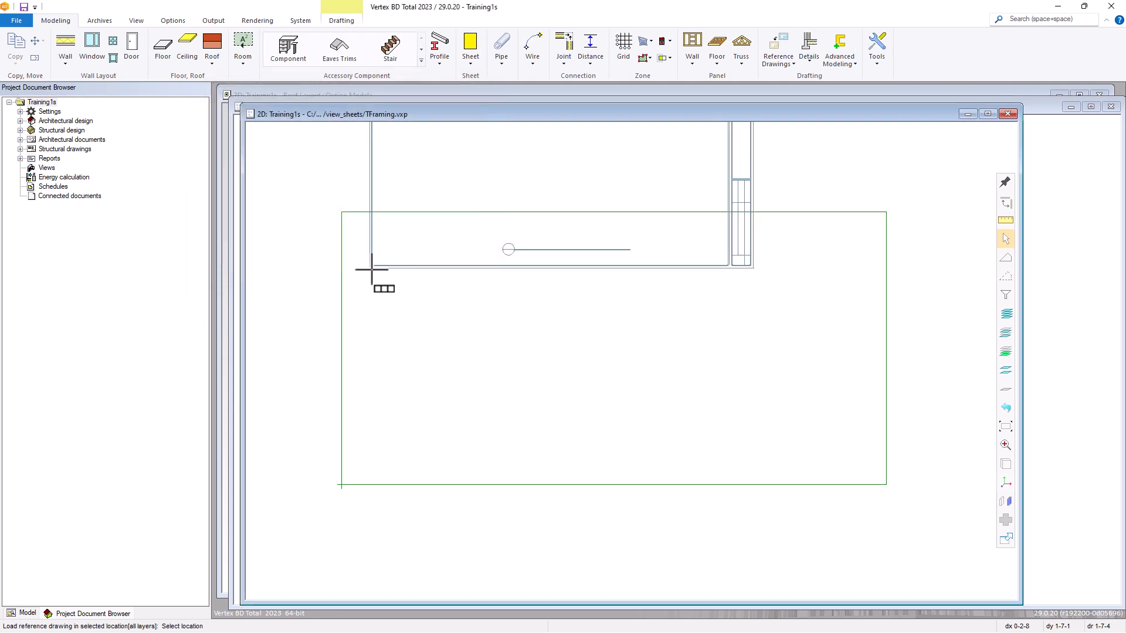
# Set the reference drawing's scale to F.S. and place it at the lower-left corner of the drawing limits.
pyautogui.rightClick(371, 455)
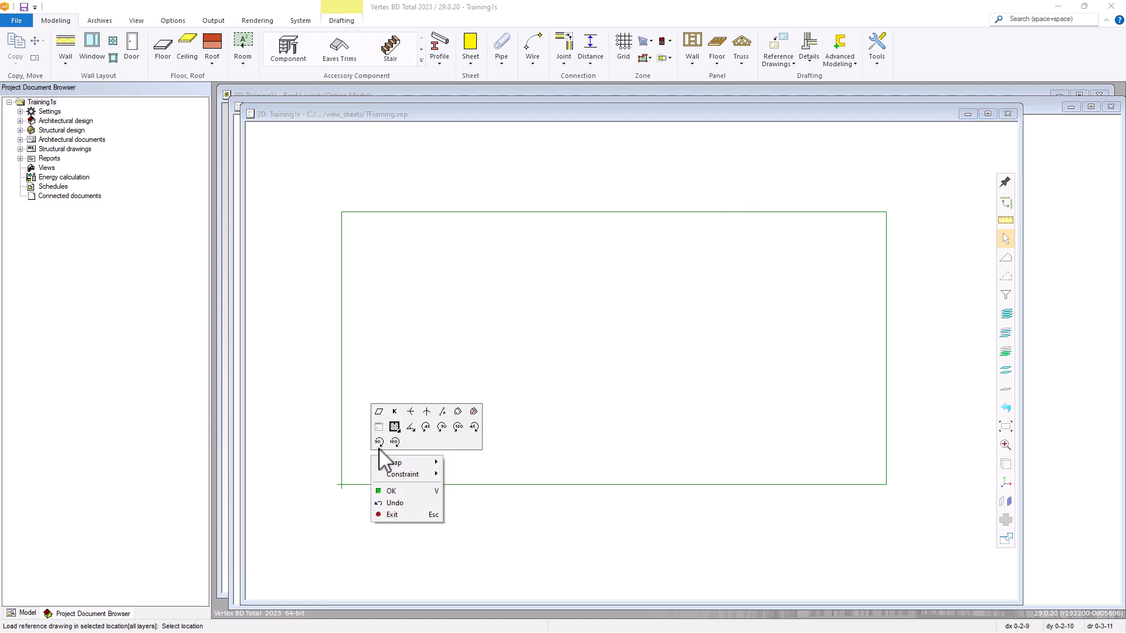
pyautogui.click(399, 413)
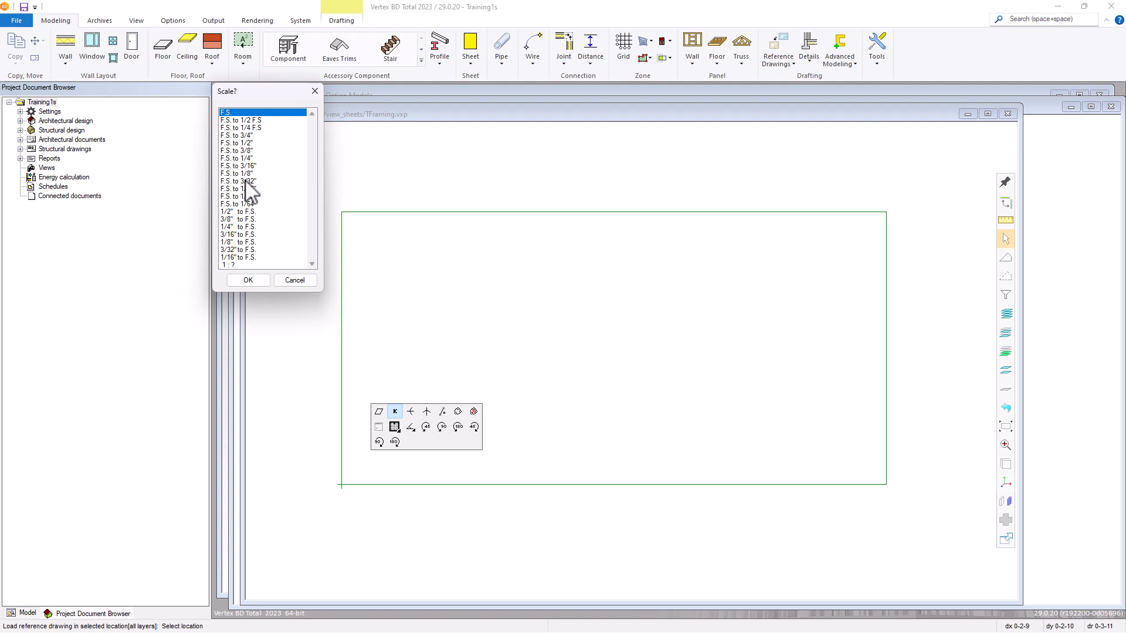
pyautogui.click(254, 284)
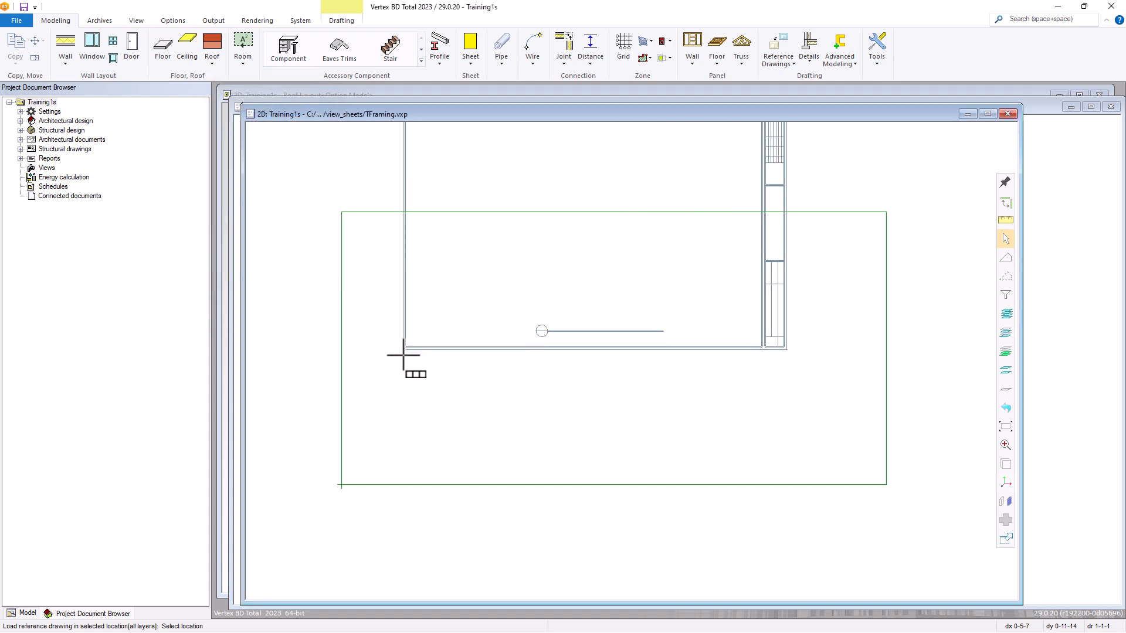
pyautogui.click(344, 483)
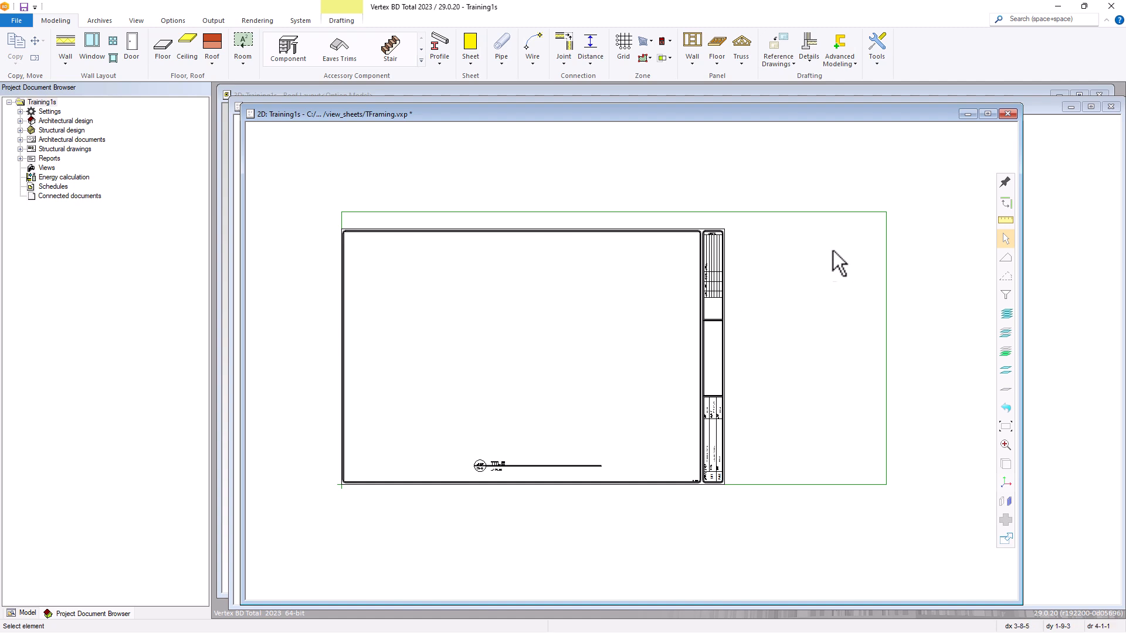
# Redefine the drawing limits as a box enclosing the 24x36 sheet frame, from its lower-left to just beyond its upper-right corner.
pyautogui.rightClick(769, 277)
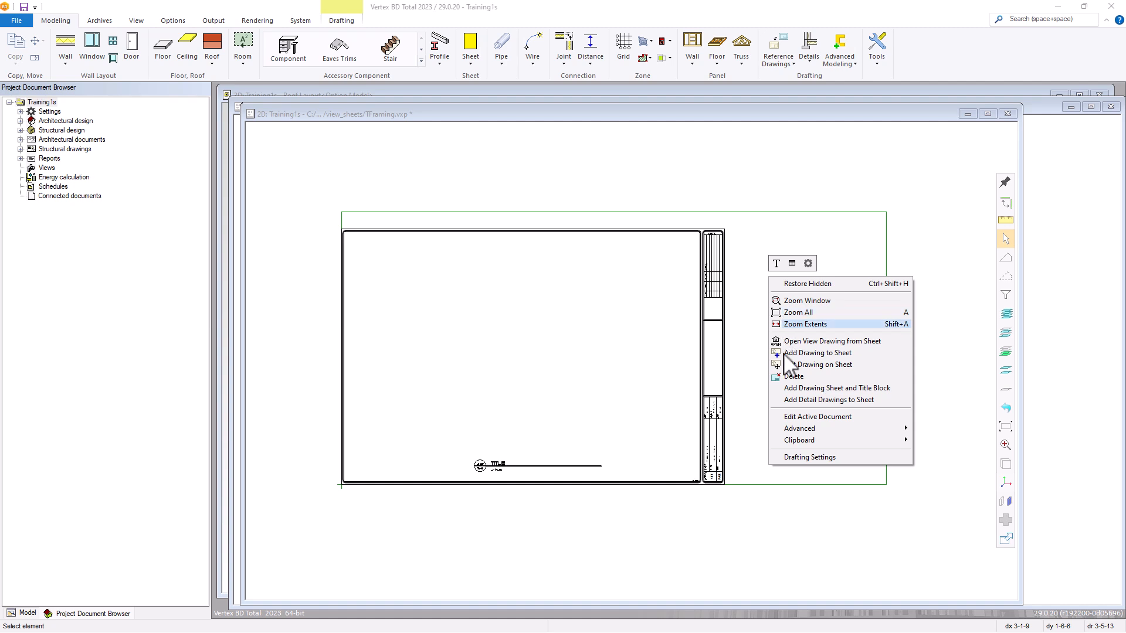
pyautogui.click(804, 458)
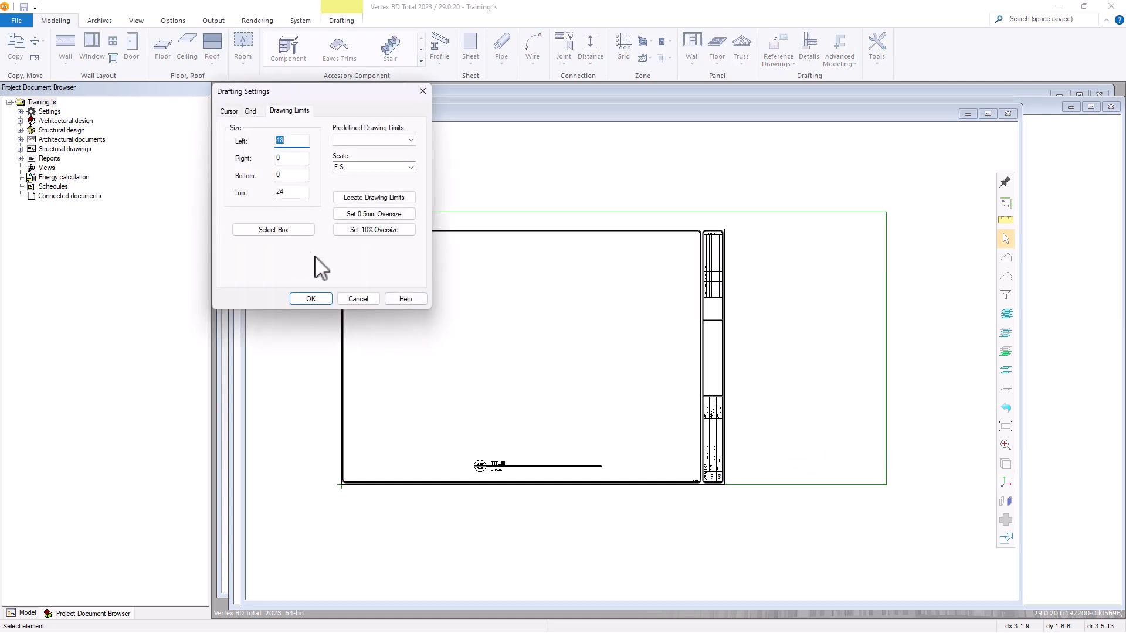
pyautogui.click(286, 231)
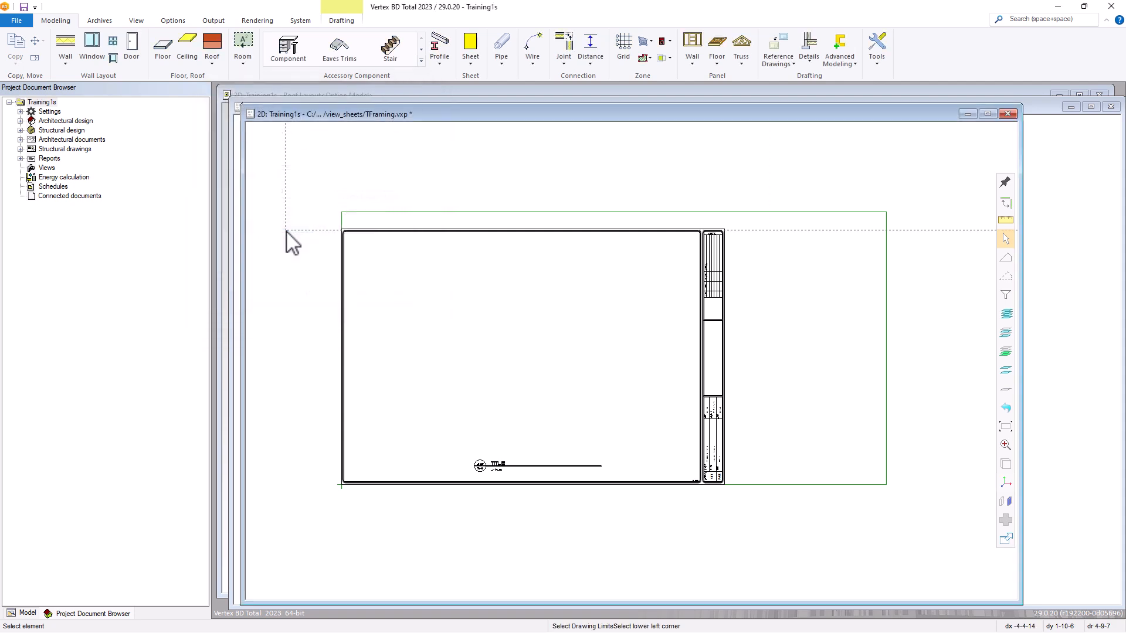
pyautogui.click(342, 485)
pyautogui.click(730, 224)
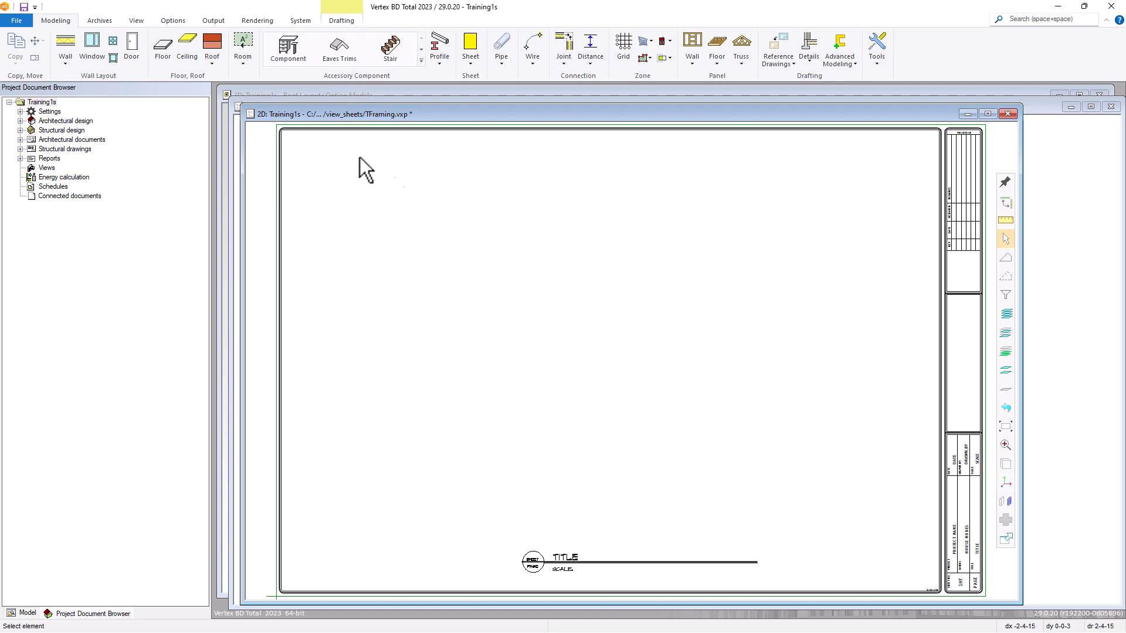
# Start adding the roof floor plan drawing to the TFraming sheet.
pyautogui.click(205, 19)
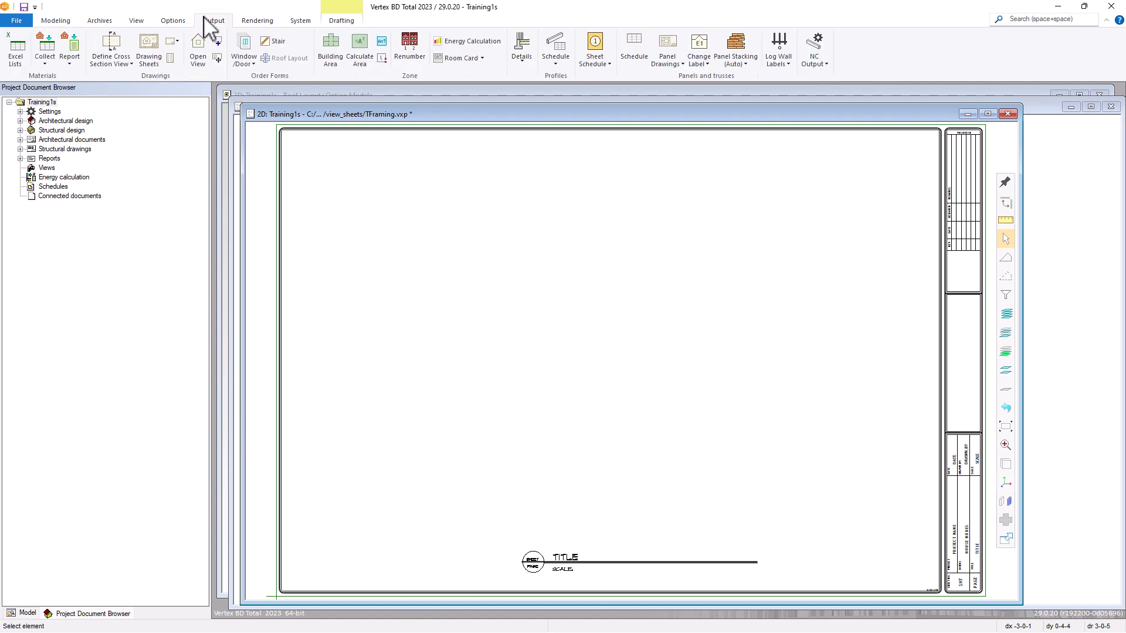
pyautogui.click(219, 46)
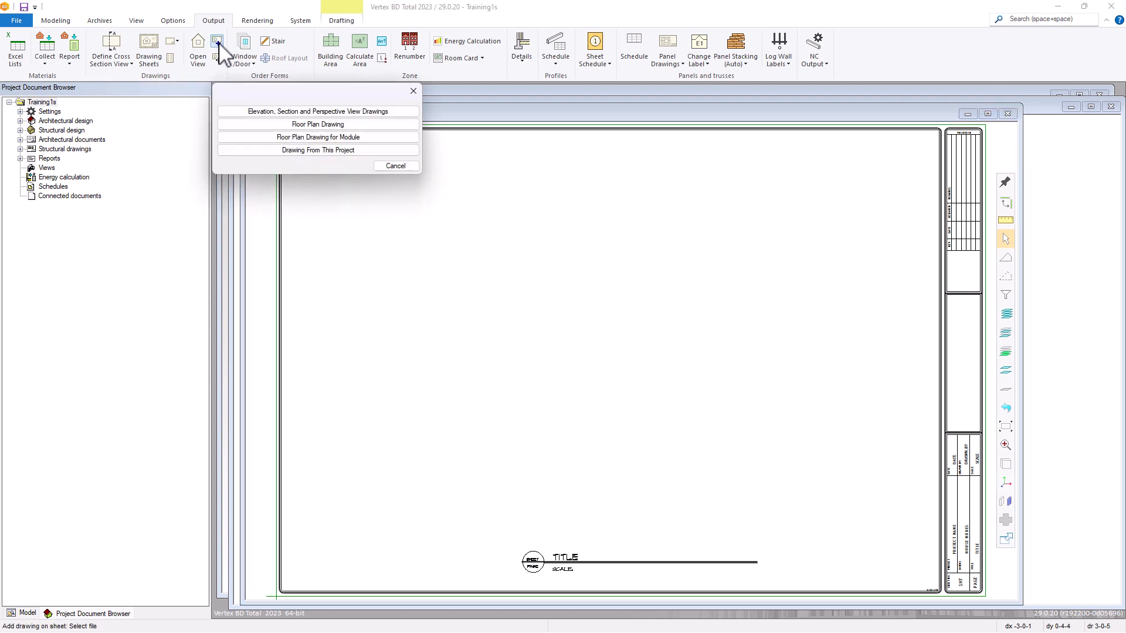
pyautogui.click(324, 125)
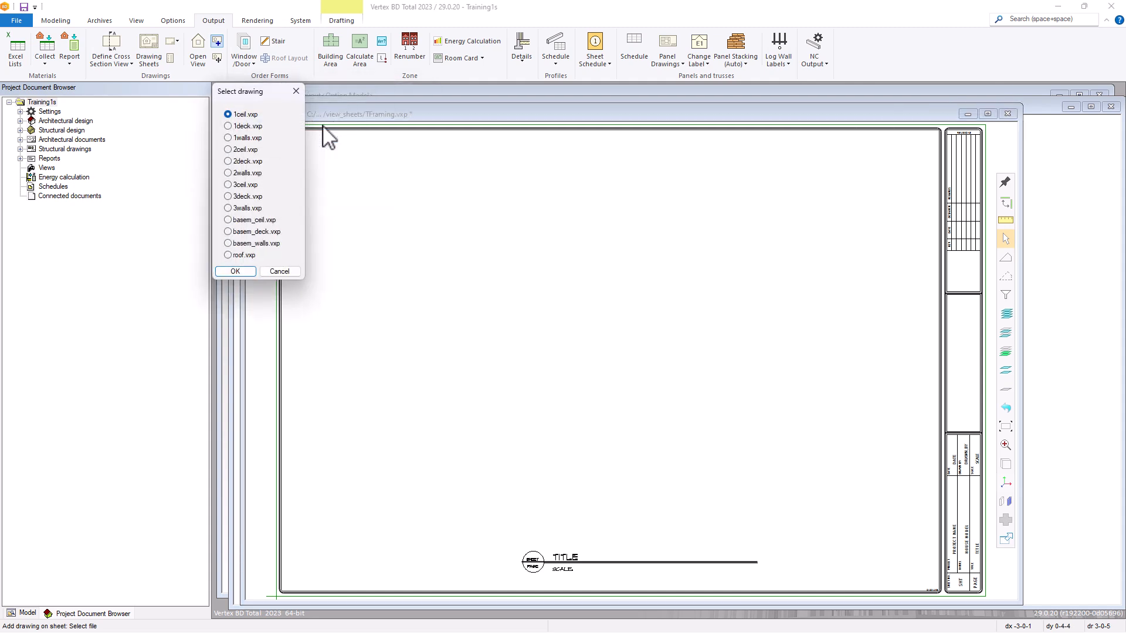
pyautogui.click(228, 255)
pyautogui.click(232, 271)
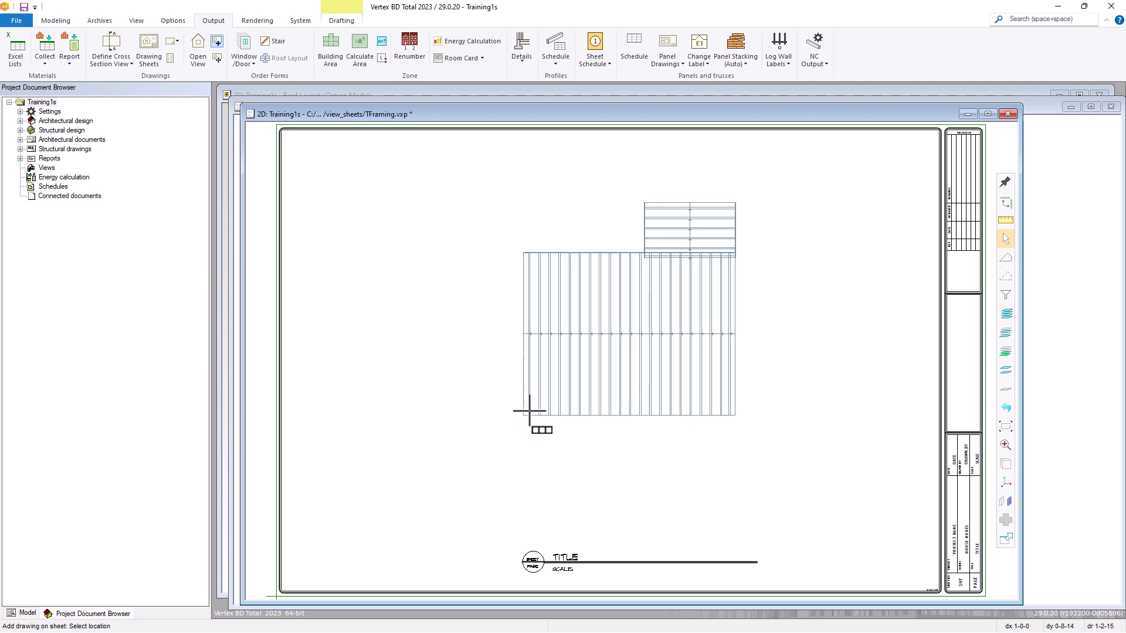
# Place the roof drawing above the title line at the scale F.S. to 1/4" and save the sheet.
pyautogui.rightClick(530, 412)
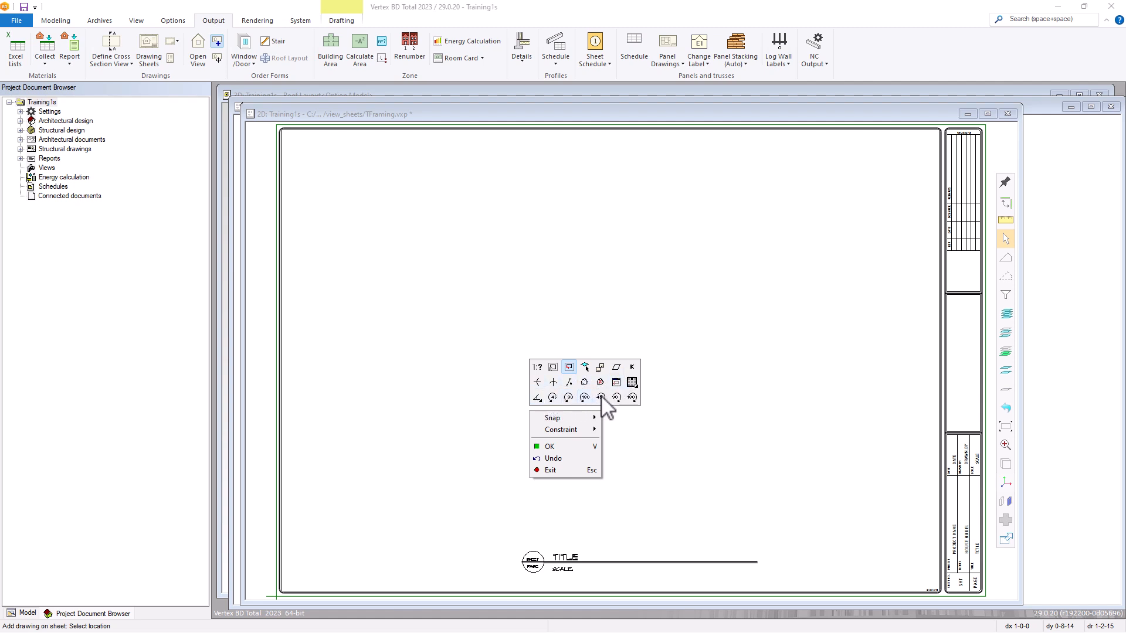
pyautogui.click(538, 368)
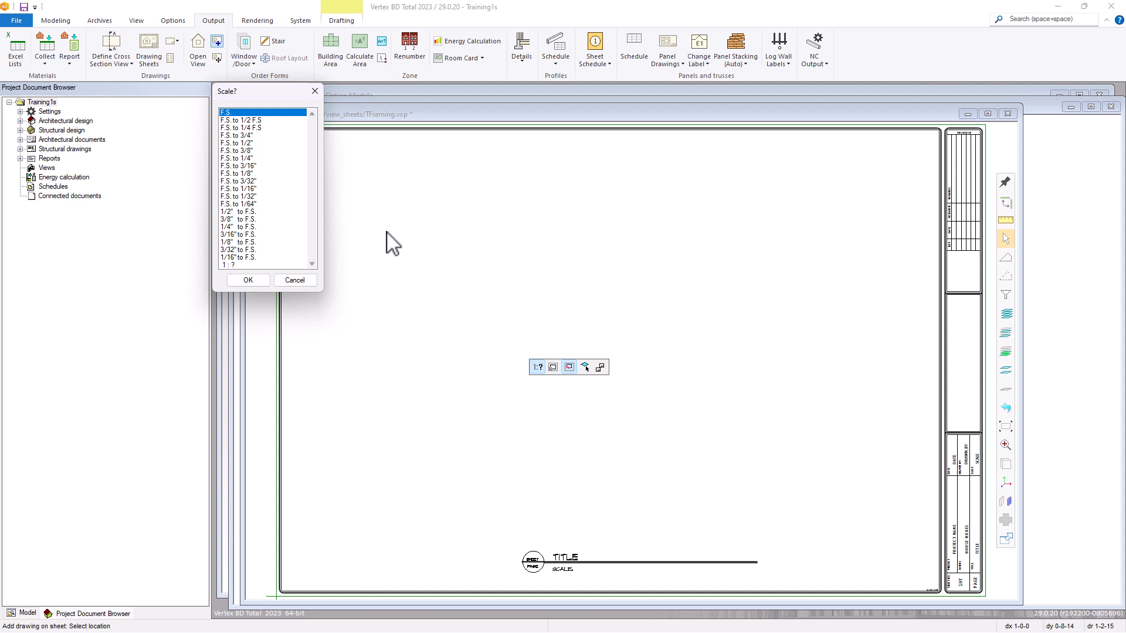
pyautogui.doubleClick(237, 160)
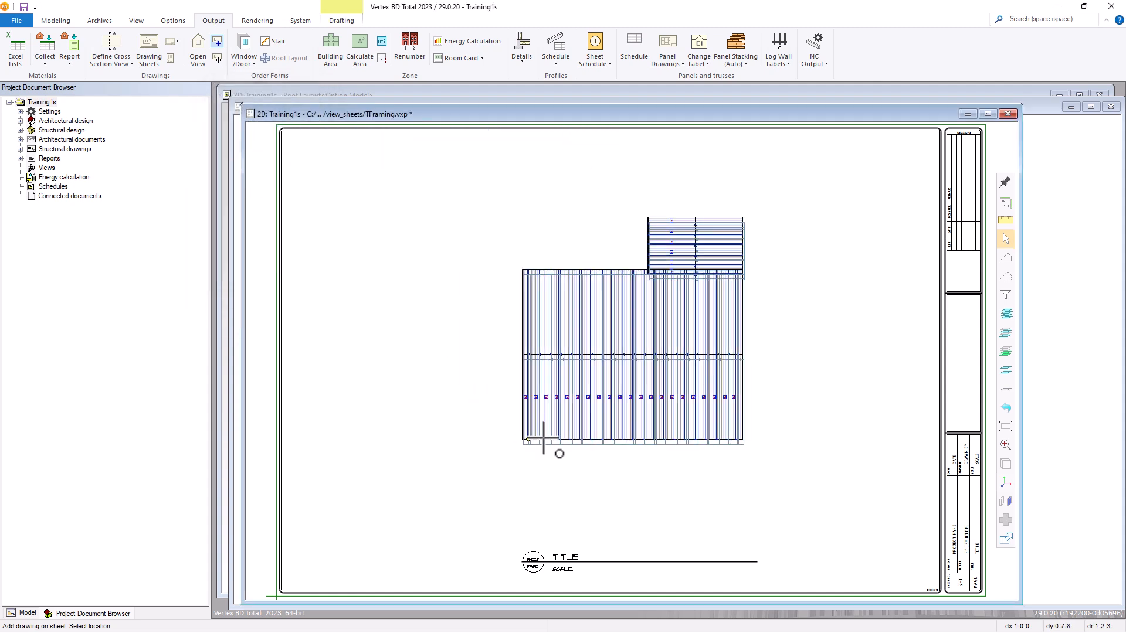
pyautogui.rightClick(550, 439)
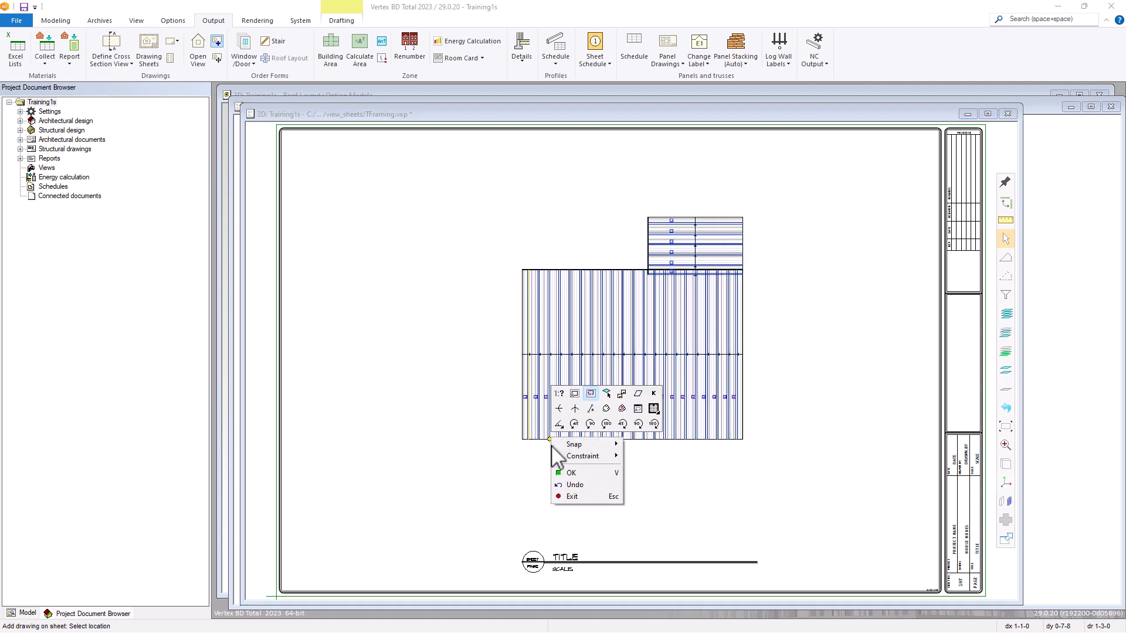
pyautogui.click(568, 497)
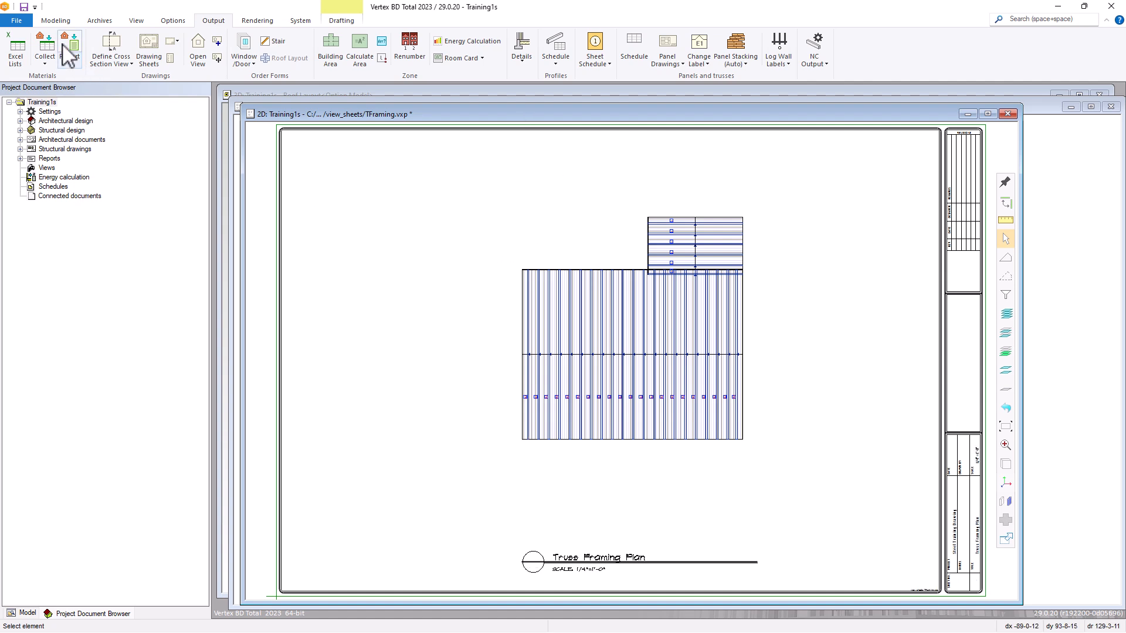
pyautogui.click(24, 7)
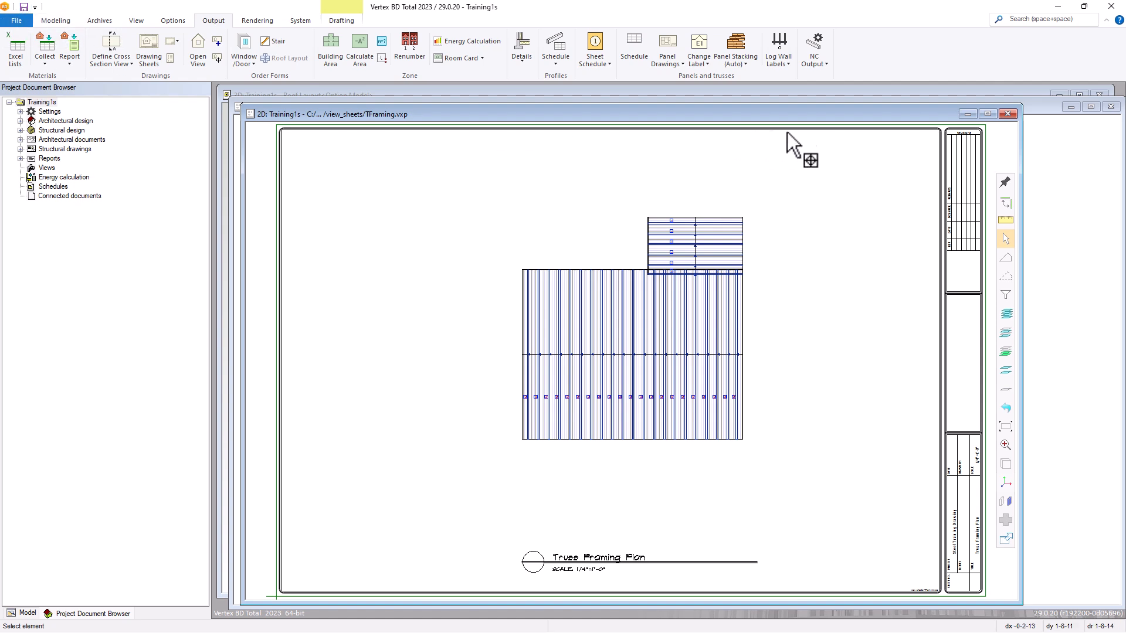
# Close the TFraming sheet, rebuild and reopen TFraming.vxp with views and models updated, and enlarge its window.
pyautogui.click(1008, 114)
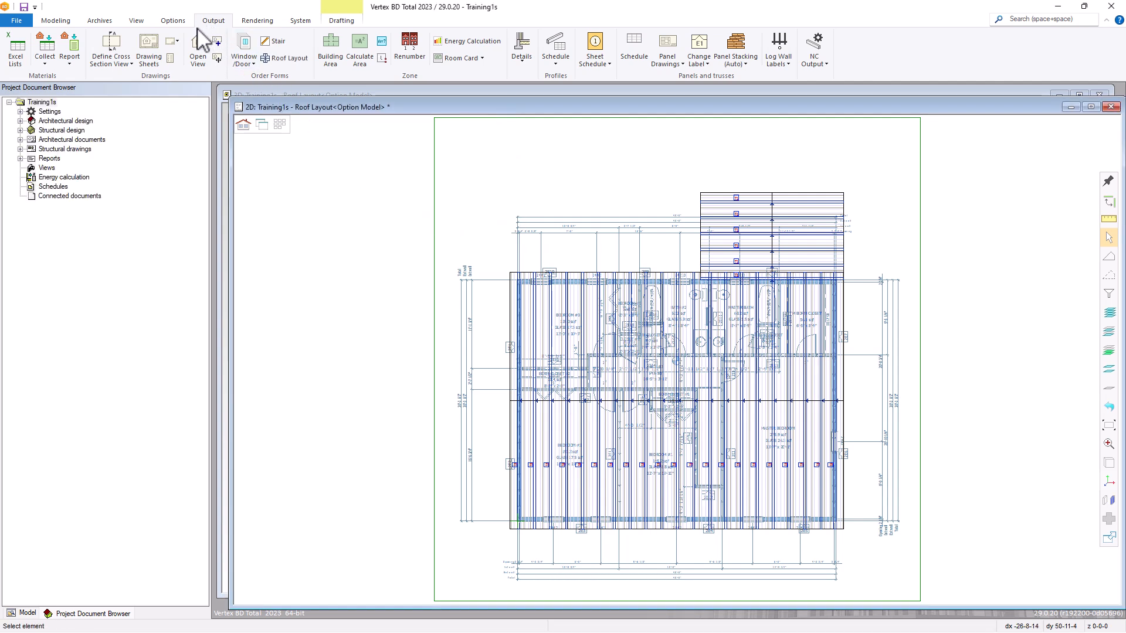
pyautogui.click(150, 50)
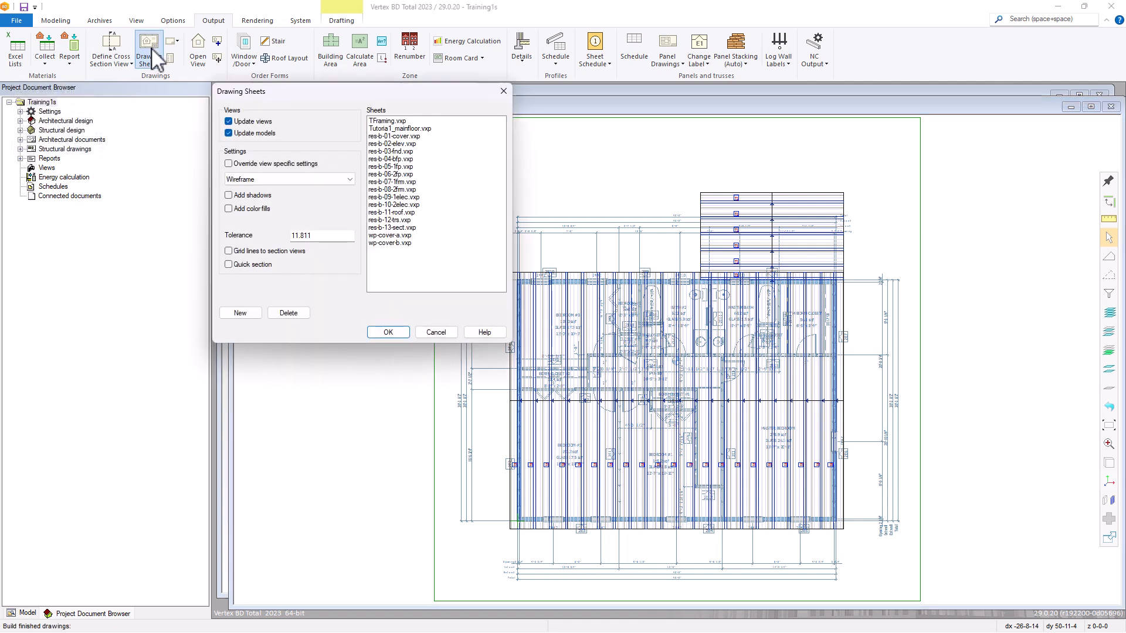
pyautogui.click(386, 121)
pyautogui.click(389, 332)
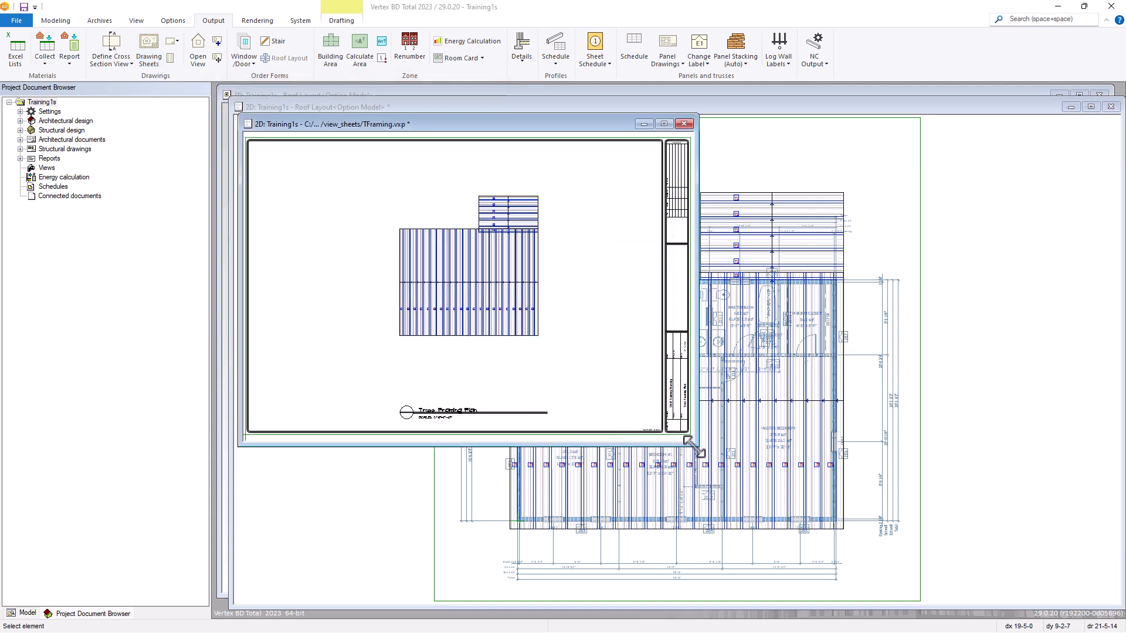
pyautogui.moveTo(697, 448); pyautogui.dragTo(964, 586)
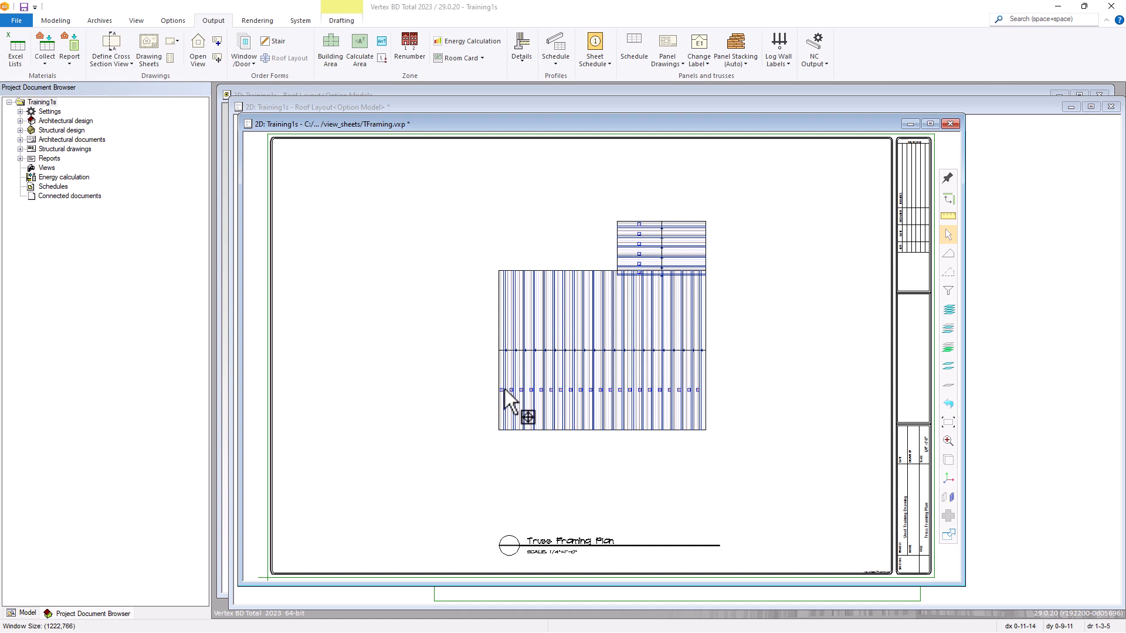
# Set the sheet number and page number to 10 in the Truss Framing Plan sheet's document information.
pyautogui.rightClick(597, 556)
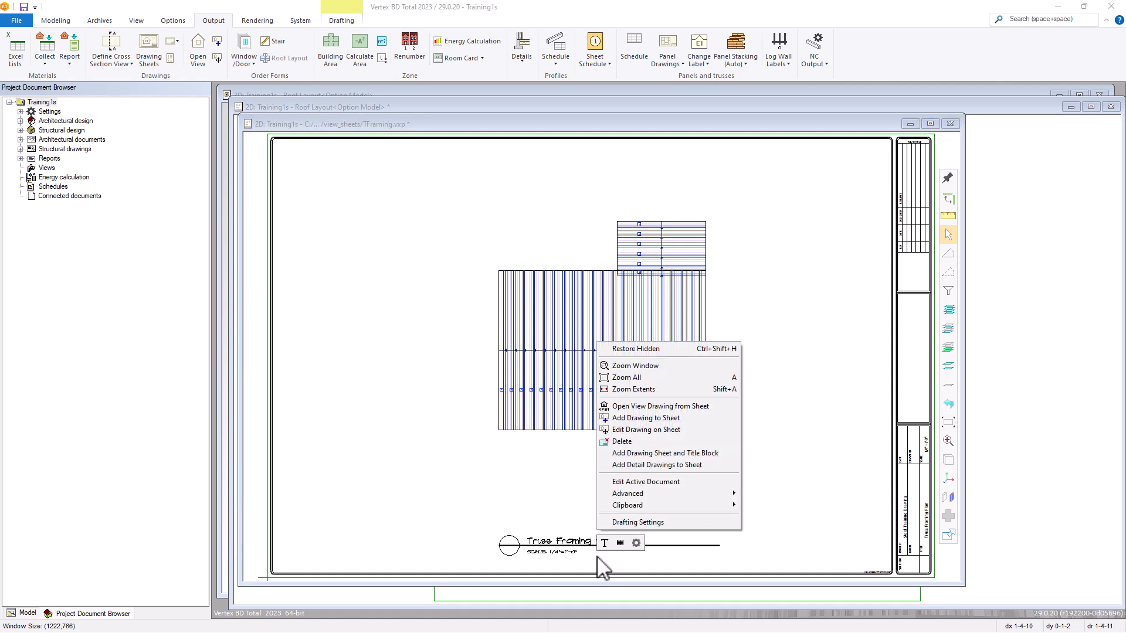
pyautogui.click(631, 482)
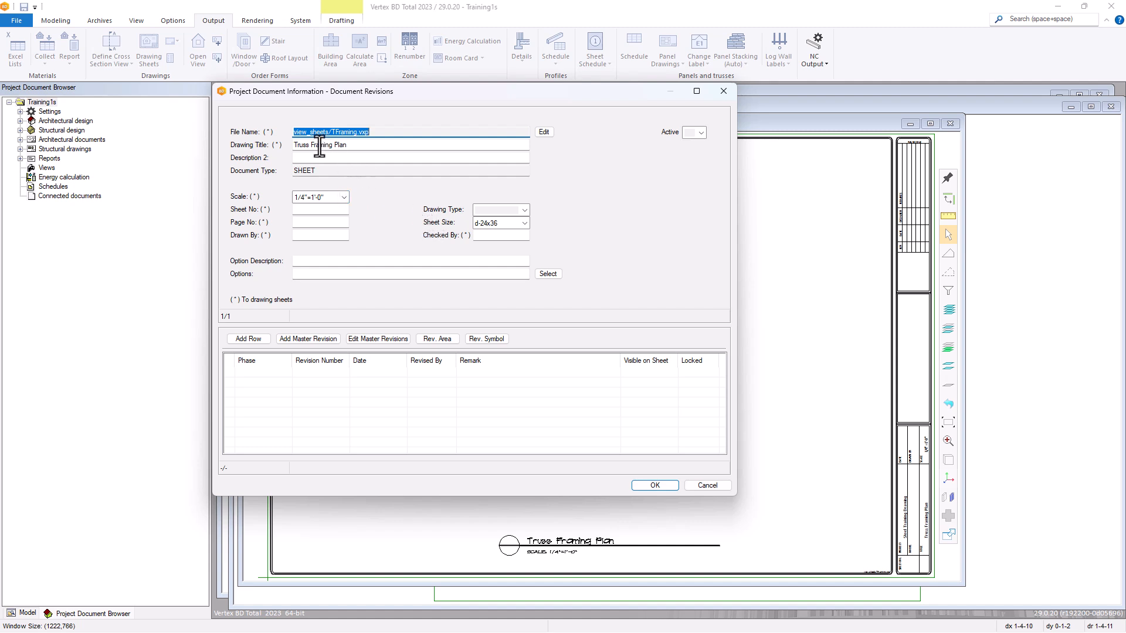
pyautogui.click(316, 211)
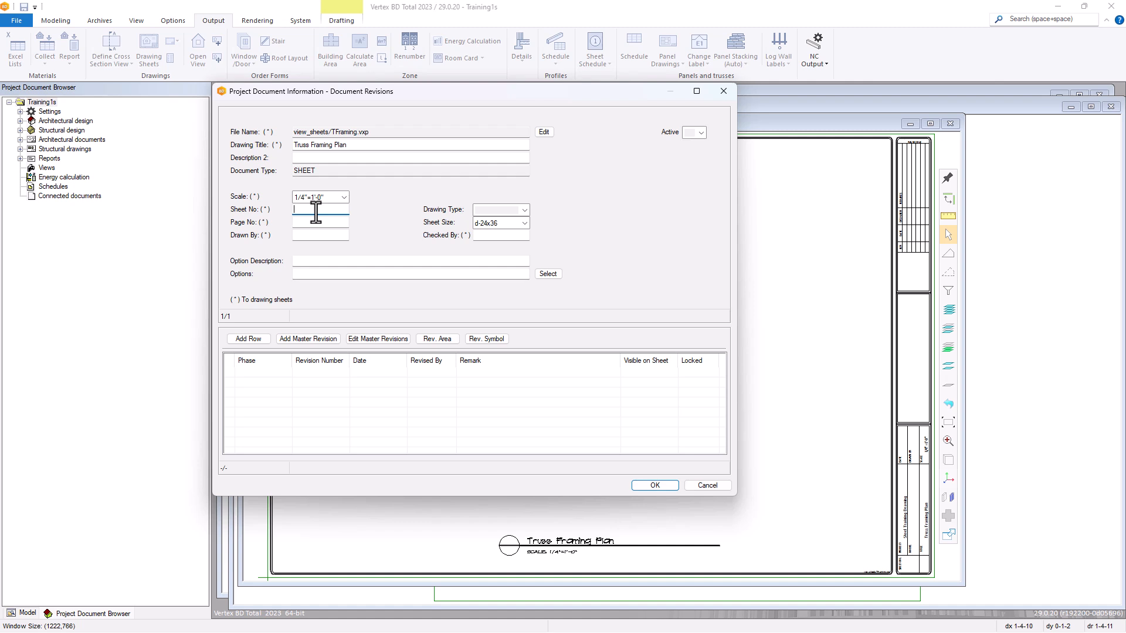
pyautogui.write('10')
pyautogui.click(302, 225)
pyautogui.write('10')
pyautogui.click(651, 486)
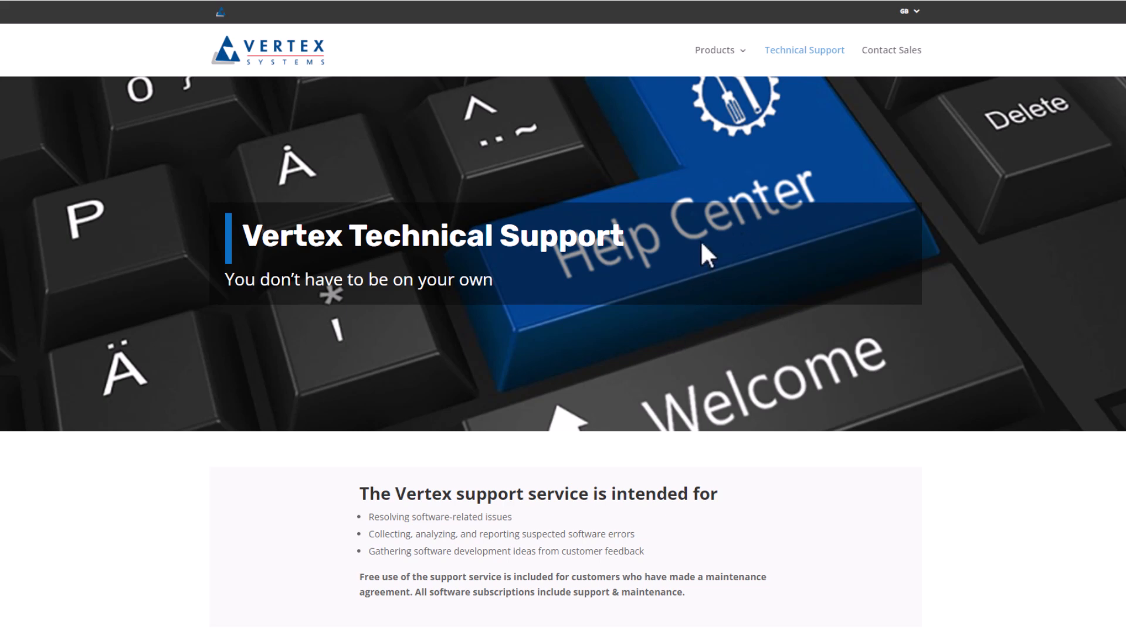
# On the Vertex Technical Support website, log in to the Help Center and open the Vertex BD portal's technical support request.
pyautogui.scroll(-3, 701, 317)
pyautogui.scroll(-3, 702, 319)
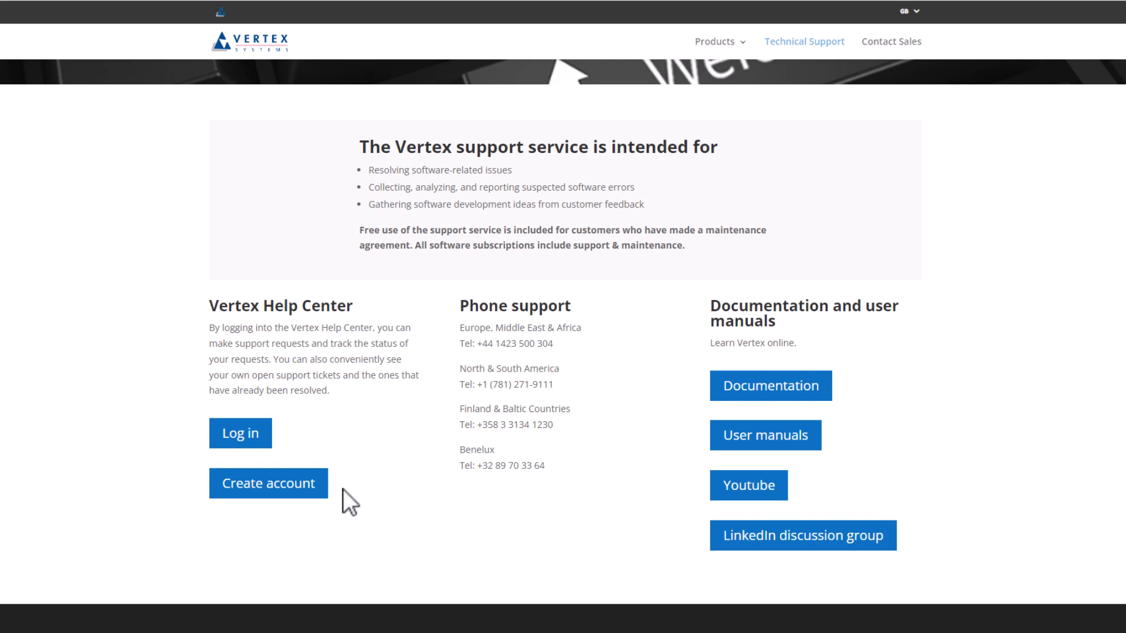
pyautogui.click(264, 439)
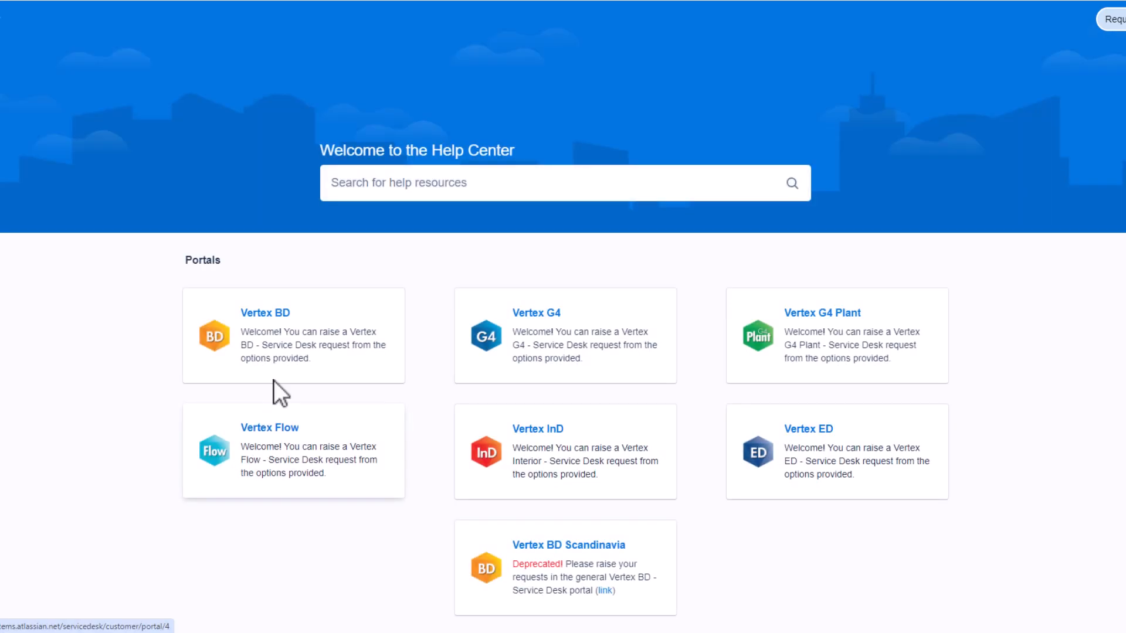
pyautogui.click(304, 330)
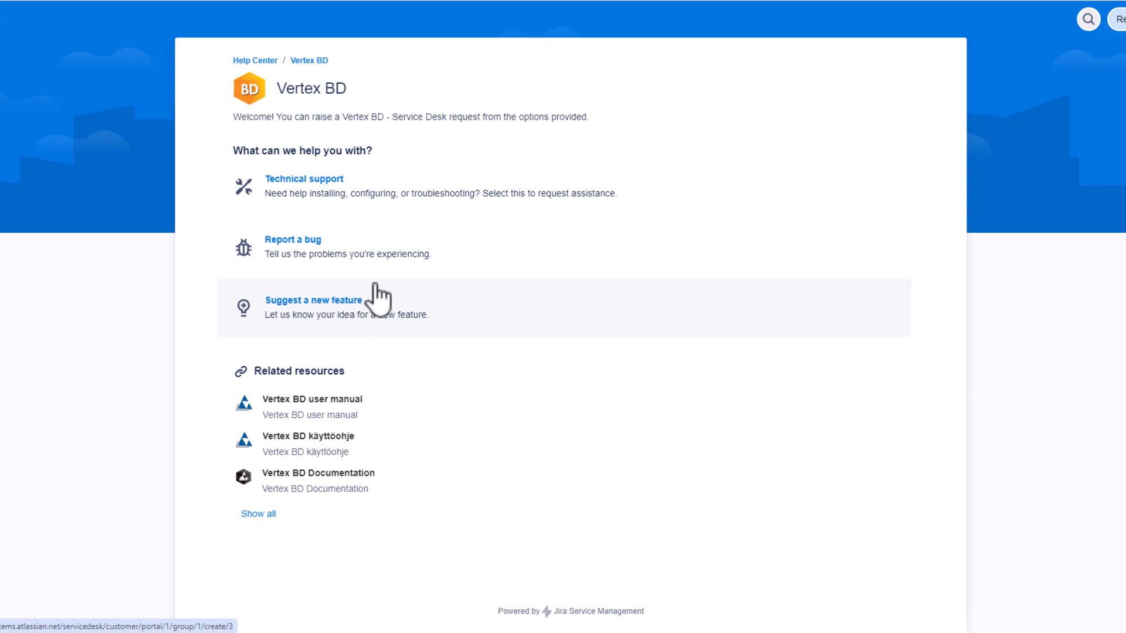
pyautogui.click(332, 198)
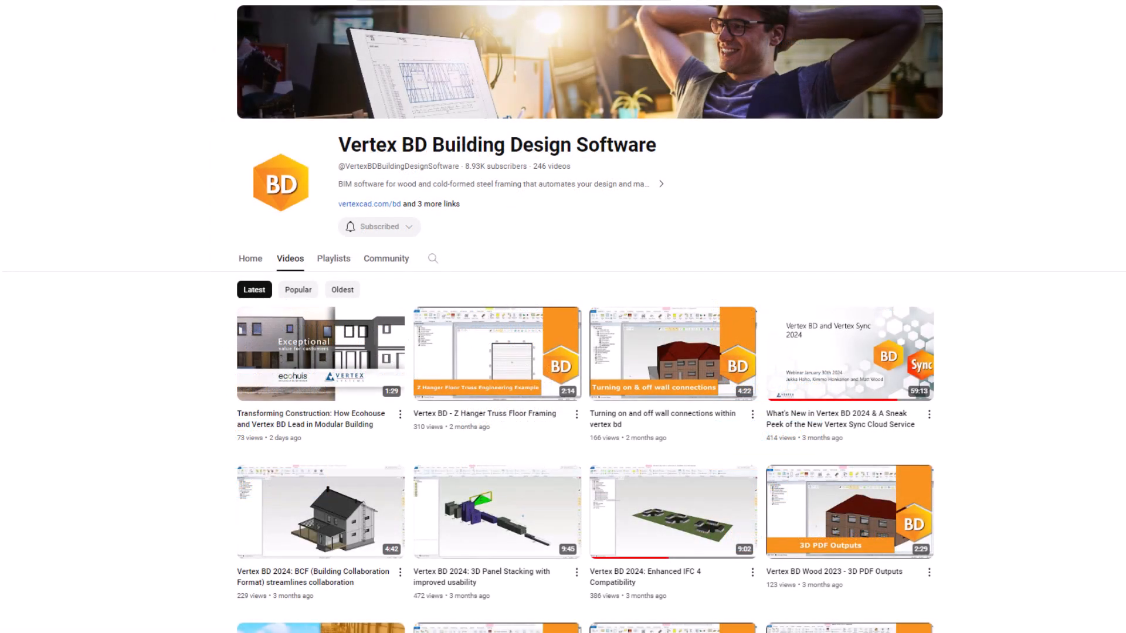
# Look through the uploaded videos on the Vertex BD Building Design Software YouTube channel.
pyautogui.scroll(-5, 122, 41)
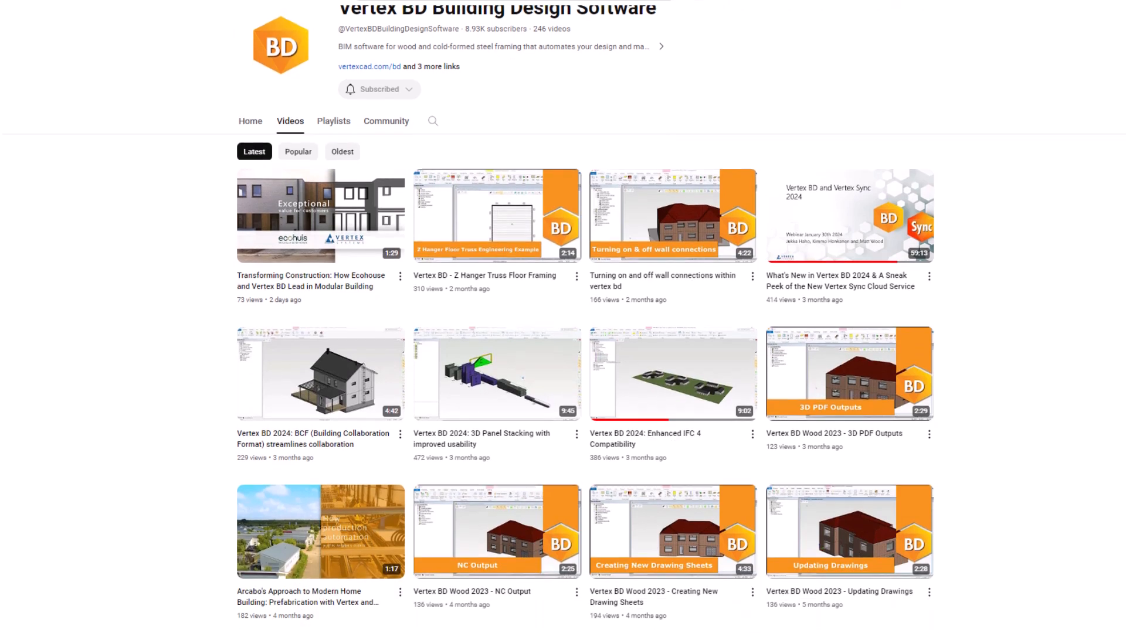
pyautogui.scroll(-6, 122, 41)
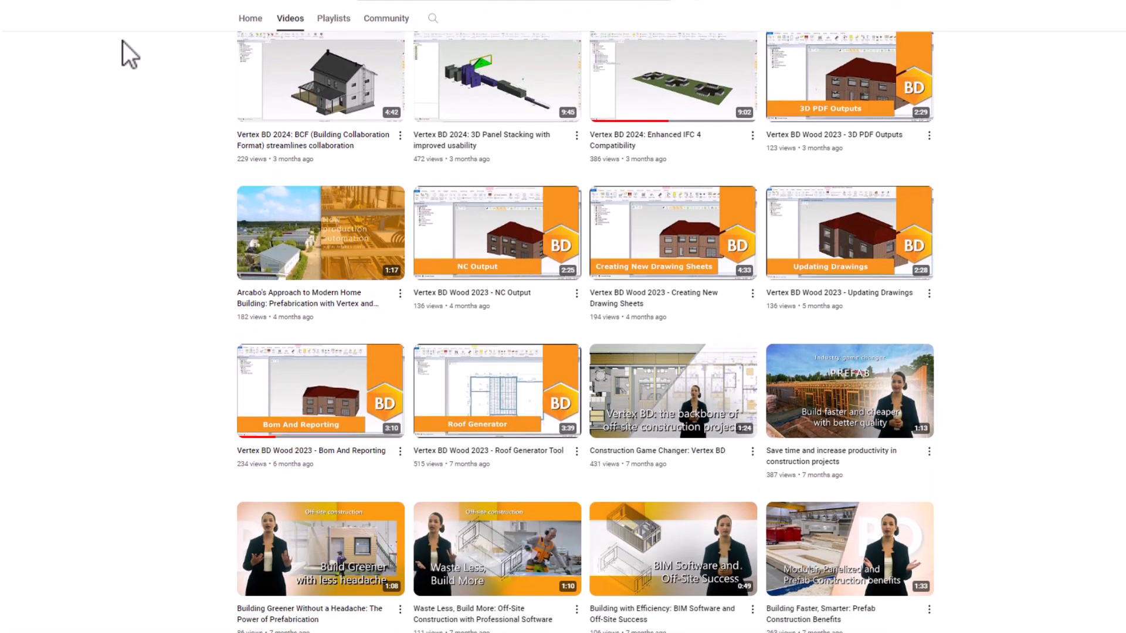
pyautogui.scroll(-3, 122, 41)
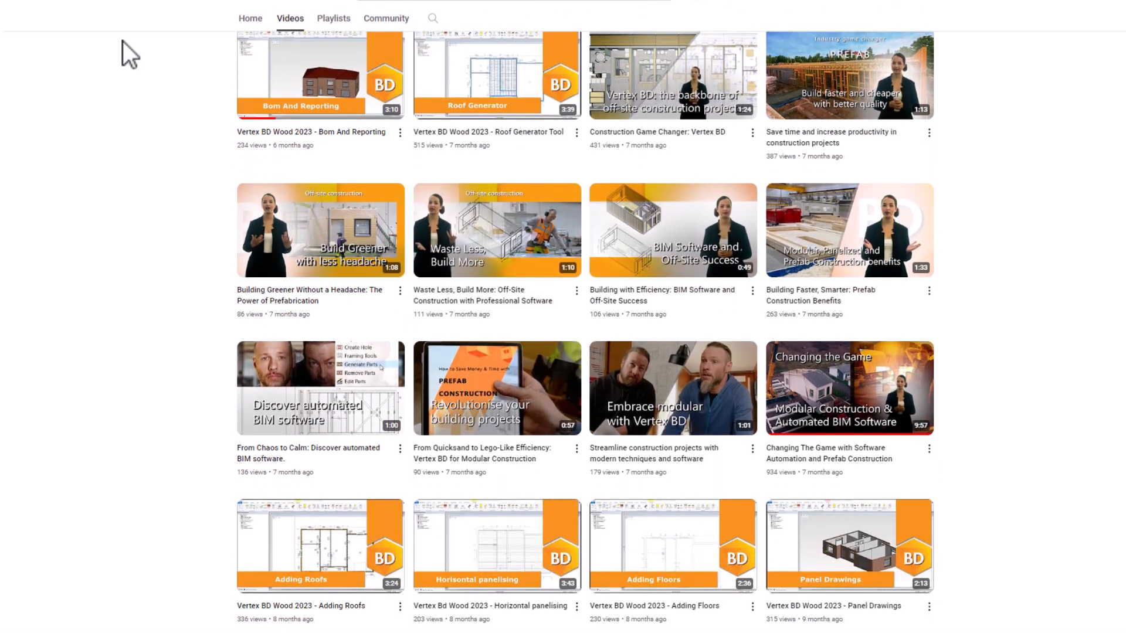